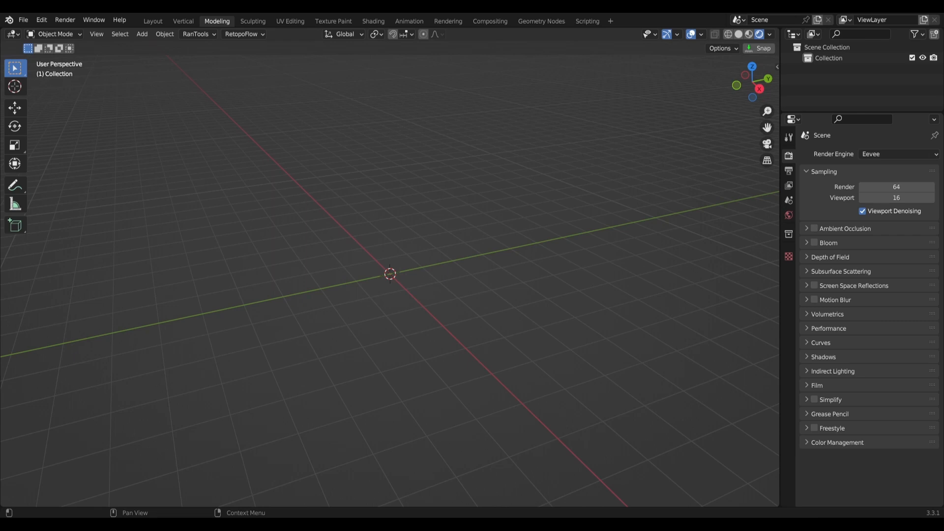
Add an ico sphere at the origin and enter its Edit Mode.
middle_drag(319, 243, 331, 244)
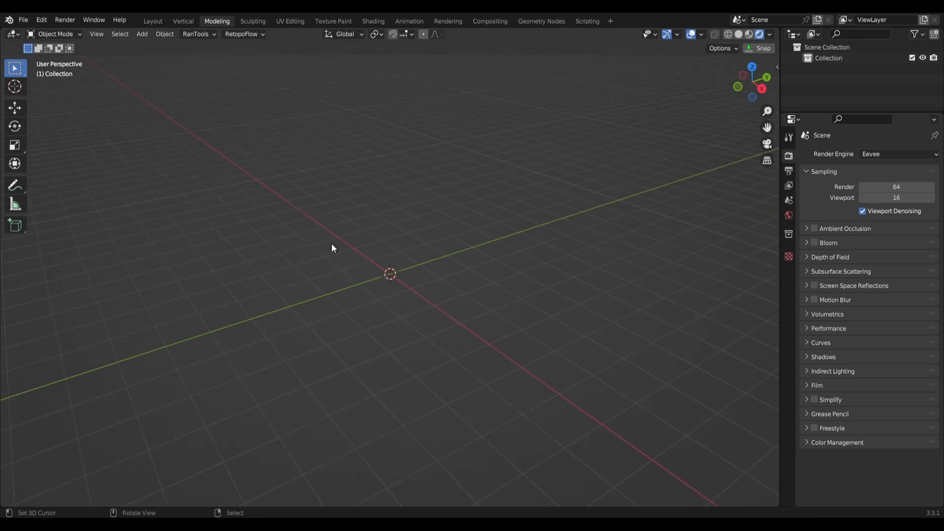
key(shift+a)
mouse_move(441, 322)
middle_down()
mouse_move(437, 356)
mouse_move(530, 320)
mouse_move(385, 221)
mouse_move(303, 181)
mouse_move(319, 187)
mouse_move(327, 167)
mouse_move(327, 185)
mouse_move(274, 208)
mouse_move(309, 328)
mouse_move(525, 322)
mouse_move(574, 241)
mouse_move(504, 261)
mouse_move(537, 405)
mouse_move(510, 363)
middle_up()
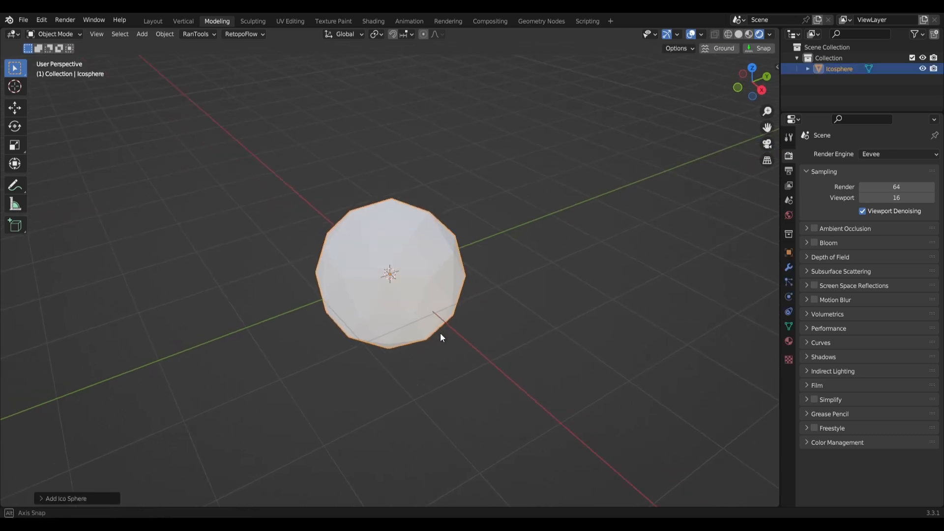
scroll(438, 355, up, 2)
key(Tab)
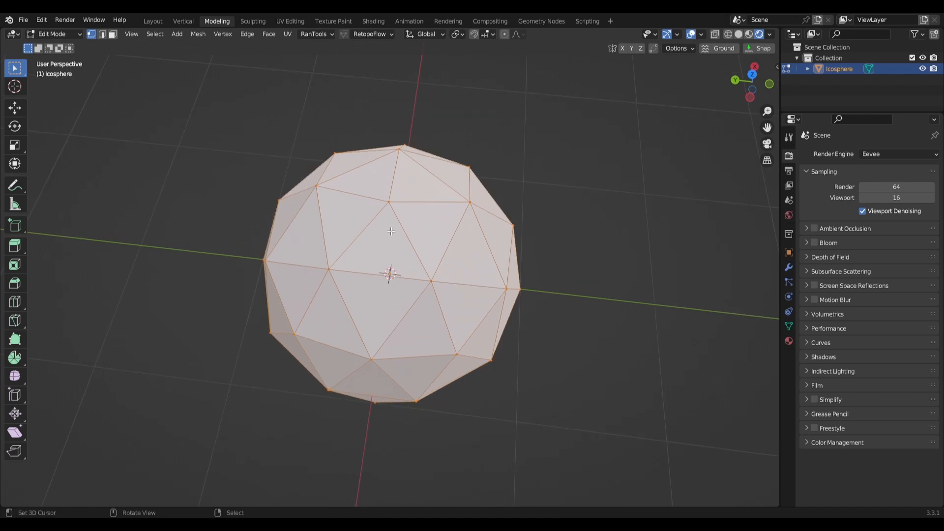
Inspect the ico sphere's triangular mesh from several angles and delete the sphere.
middle_drag(392, 213, 398, 123)
scroll(397, 123, down, 3)
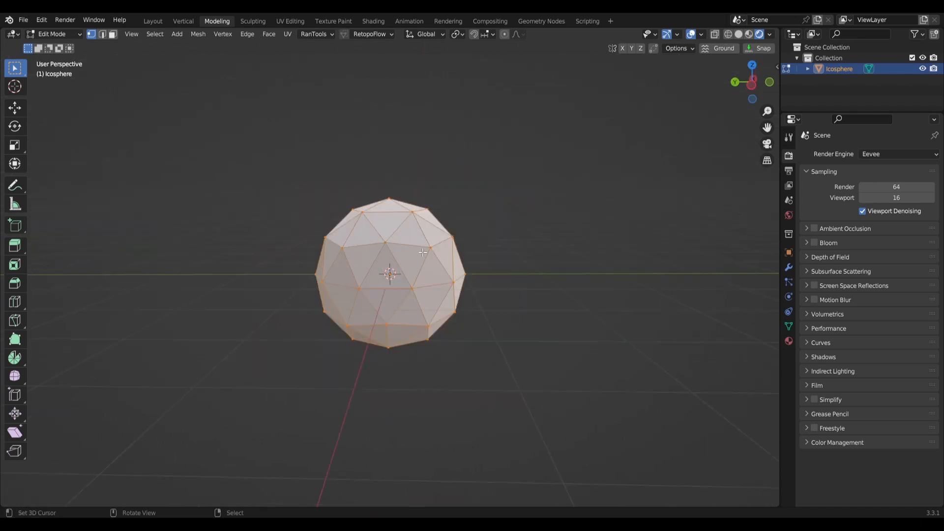
mouse_move(400, 241)
middle_down()
mouse_move(415, 319)
mouse_move(418, 266)
mouse_move(395, 230)
middle_up()
scroll(415, 319, up, 3)
scroll(443, 300, down, 2)
middle_drag(429, 323, 459, 382)
scroll(480, 333, up, 4)
scroll(479, 339, down, 2)
scroll(479, 338, down, 2)
key(Tab)
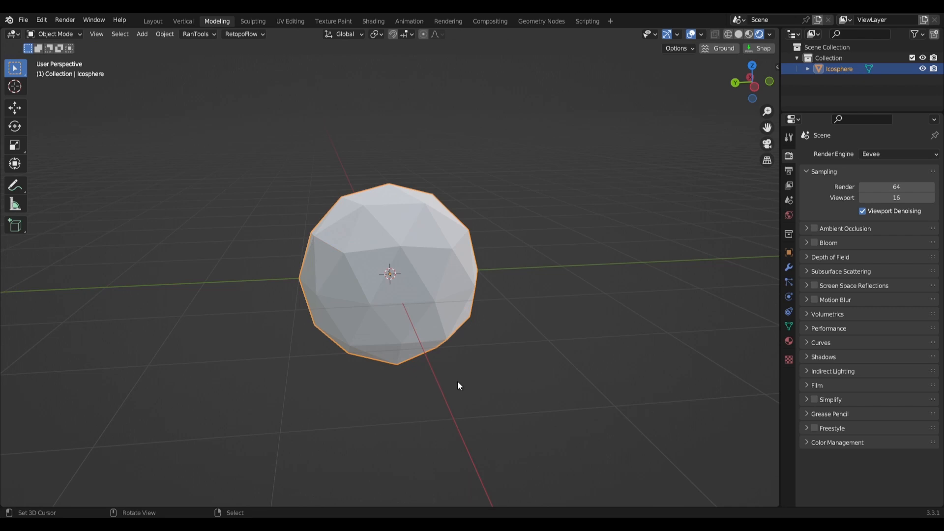
key(Delete)
Add an ico sphere at the origin with 5 subdivisions.
key(shift+a)
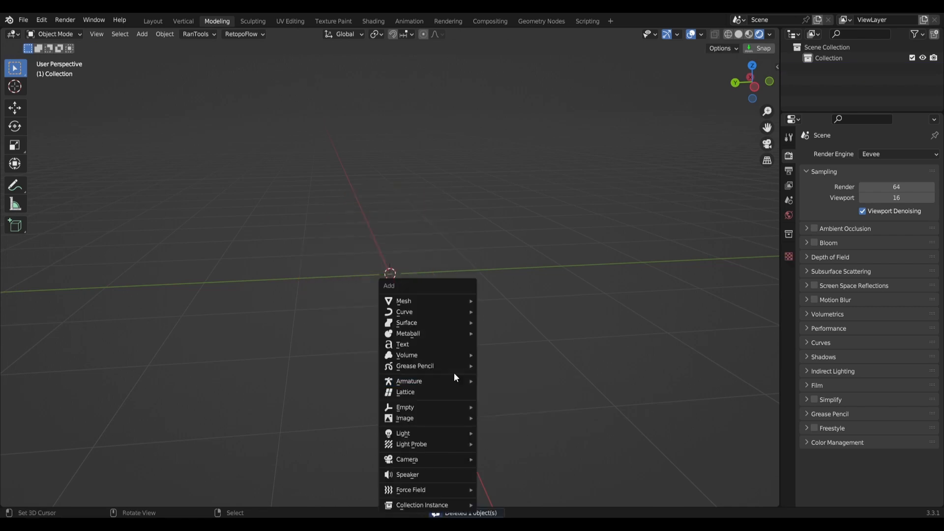
mouse_move(440, 302)
click(507, 345)
click(178, 394)
click(177, 393)
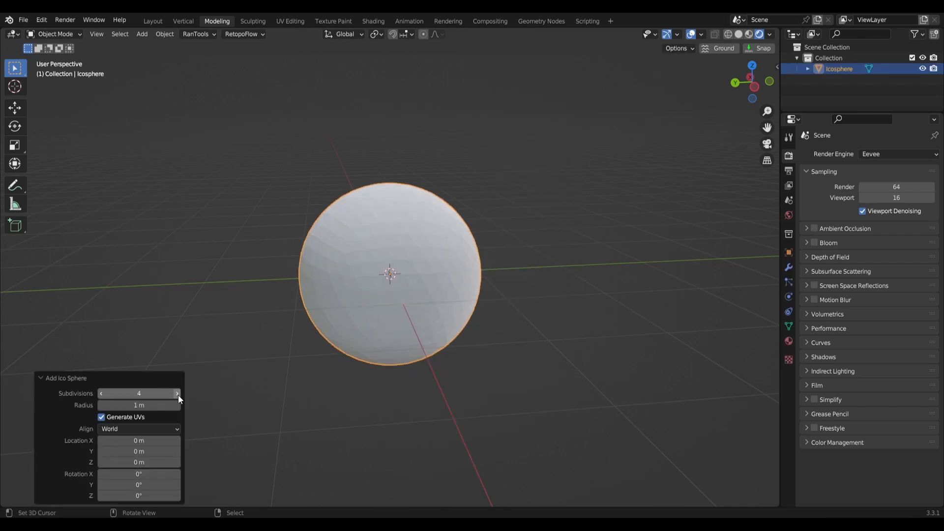
click(177, 394)
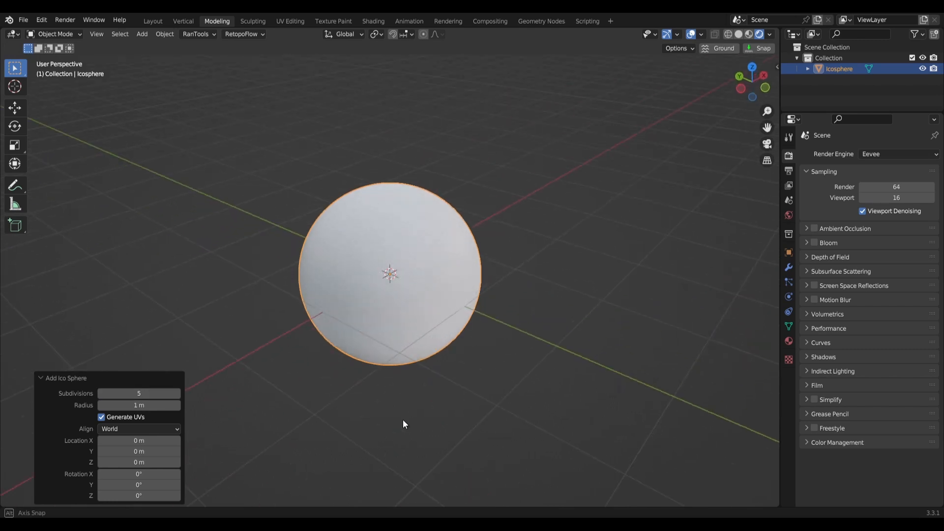
Run Select Random on the ico sphere's faces in Edit Mode, with the action set to Select.
key(Tab)
scroll(469, 409, up, 2)
middle_drag(358, 276, 467, 370)
scroll(466, 320, down, 2)
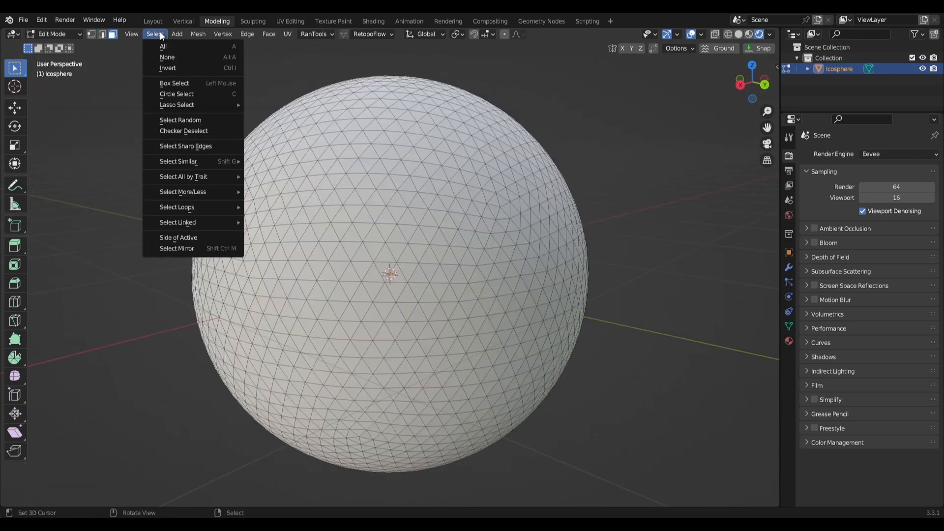
click(194, 119)
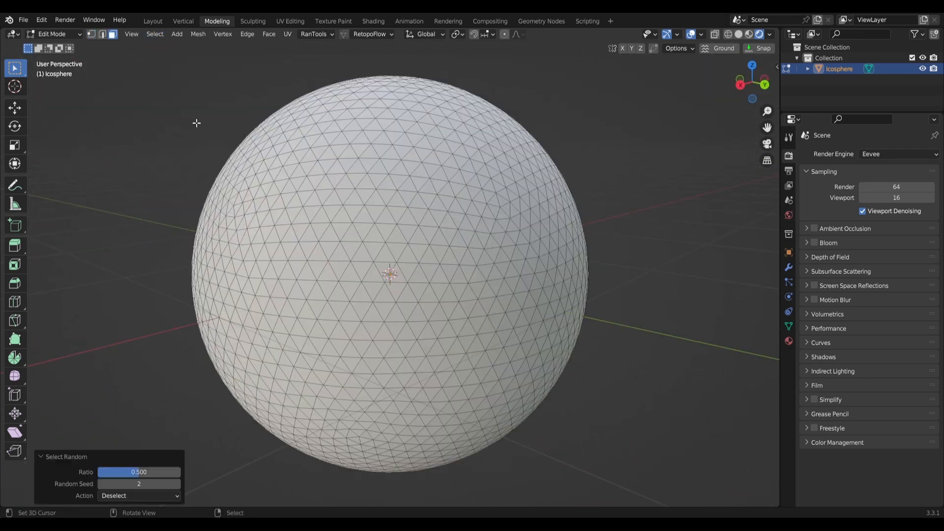
click(157, 493)
Set the random face selection's ratio to 0.015.
click(141, 476)
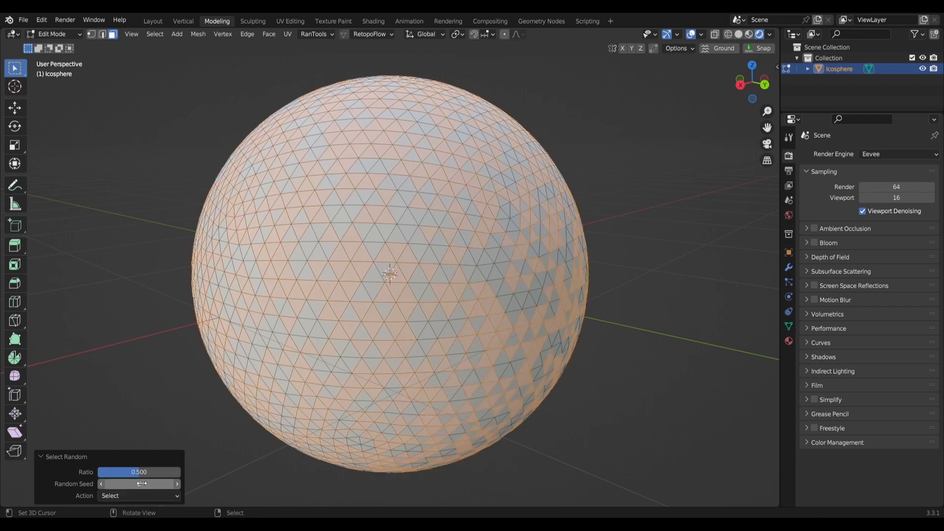
click(139, 473)
text(0.5)
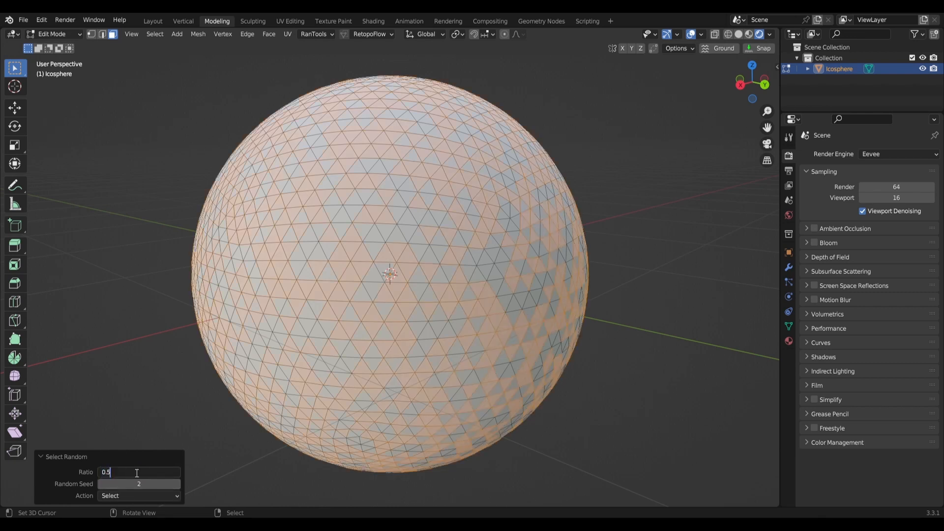
key(ctrl+a)
text(0)
key(Return)
Turn on proportional editing with the Random falloff.
middle_drag(315, 265, 352, 235)
scroll(352, 235, down, 3)
key(KP_1)
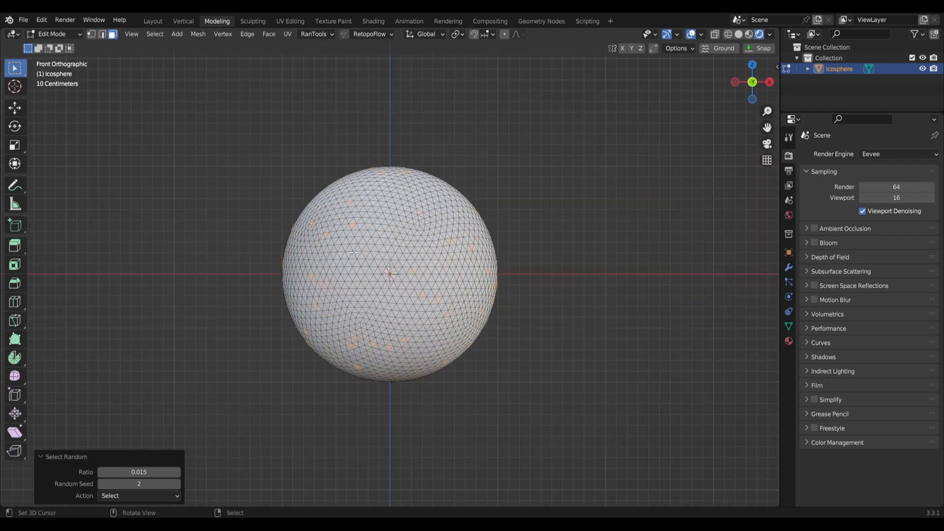
key(o)
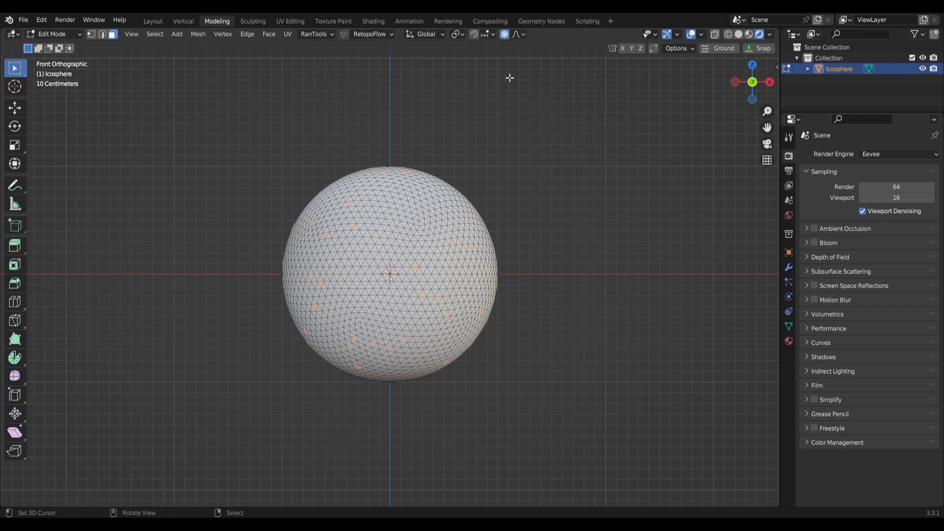
click(516, 34)
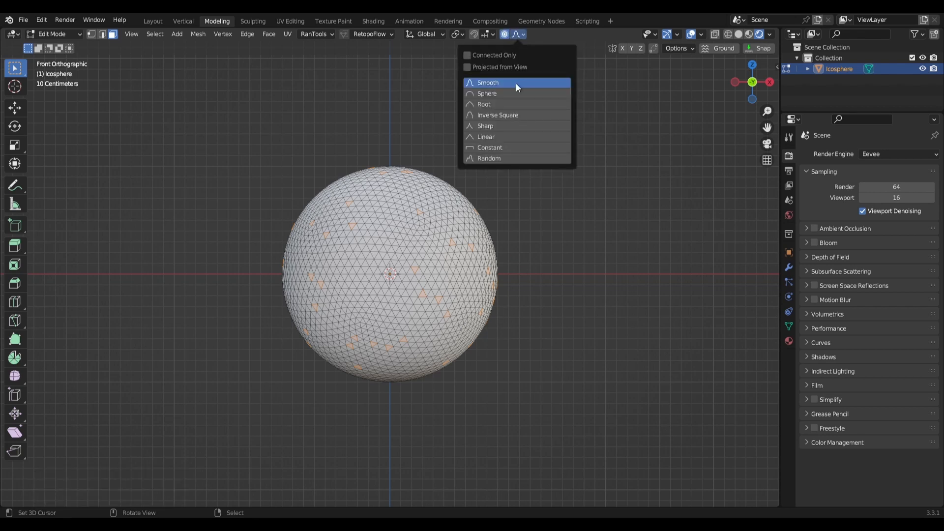
click(482, 158)
Scale the selected faces to about 1.49 with a proportional size of about 0.218 to form spikes, and return to Object Mode.
middle_drag(584, 341, 585, 353)
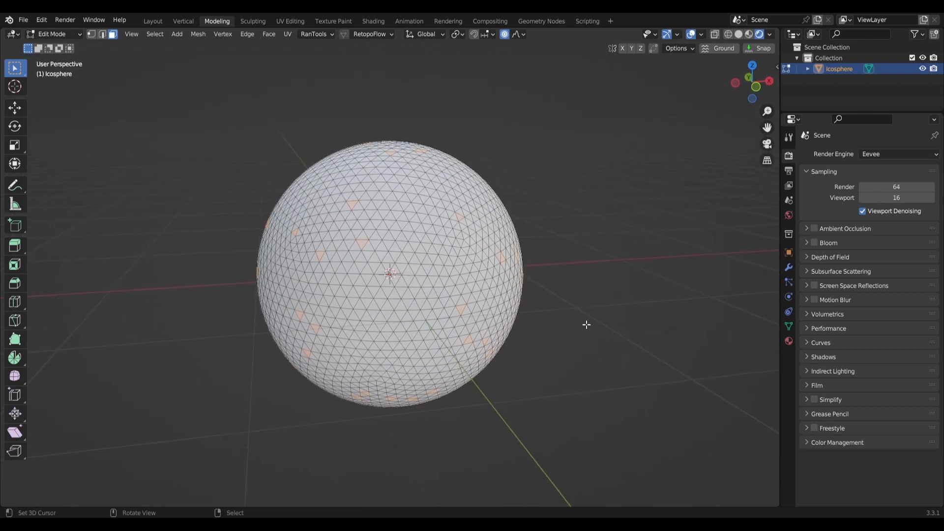
key(s)
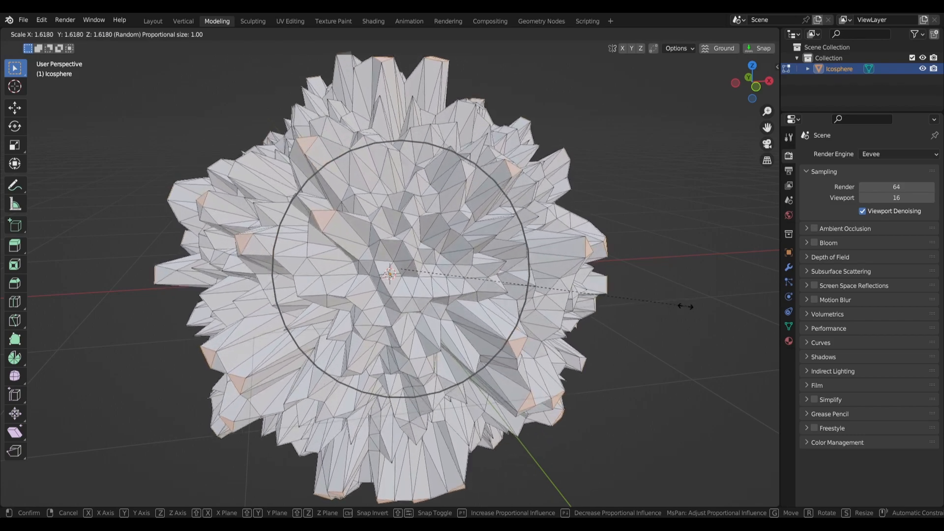
scroll(698, 307, up, 10)
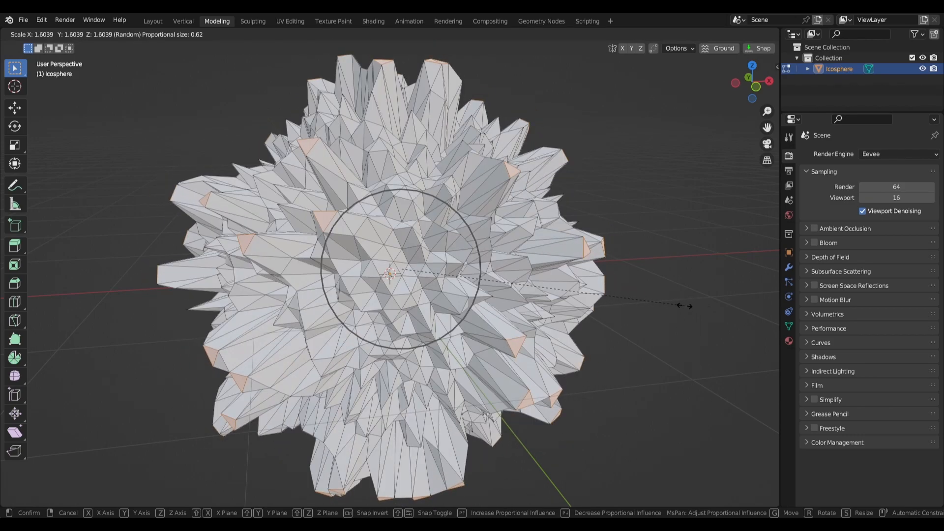
scroll(680, 306, up, 8)
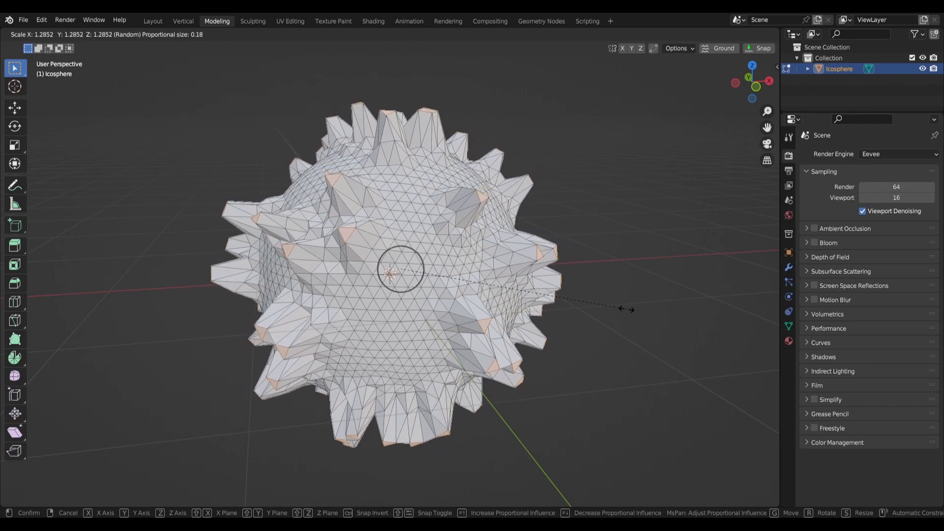
scroll(651, 310, down, 2)
click(663, 310)
middle_drag(664, 309, 564, 290)
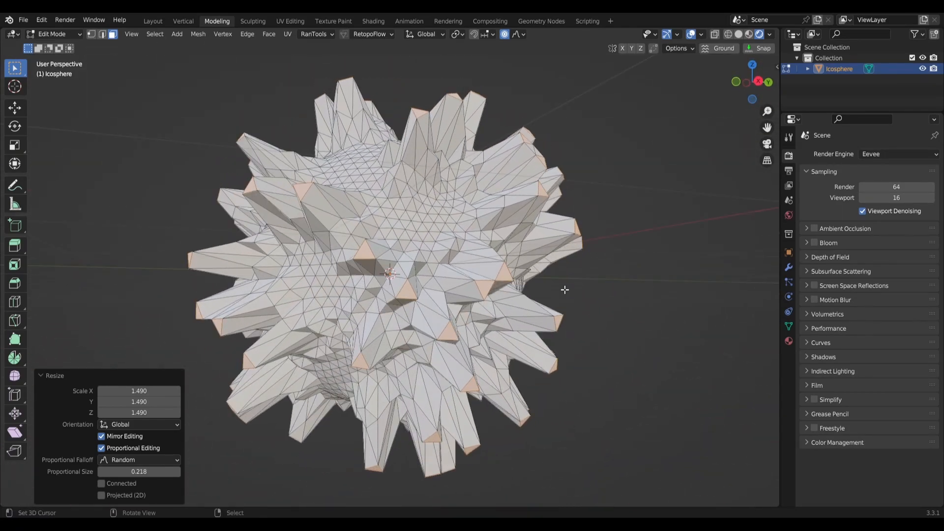
scroll(541, 309, down, 2)
key(Tab)
middle_drag(531, 343, 524, 244)
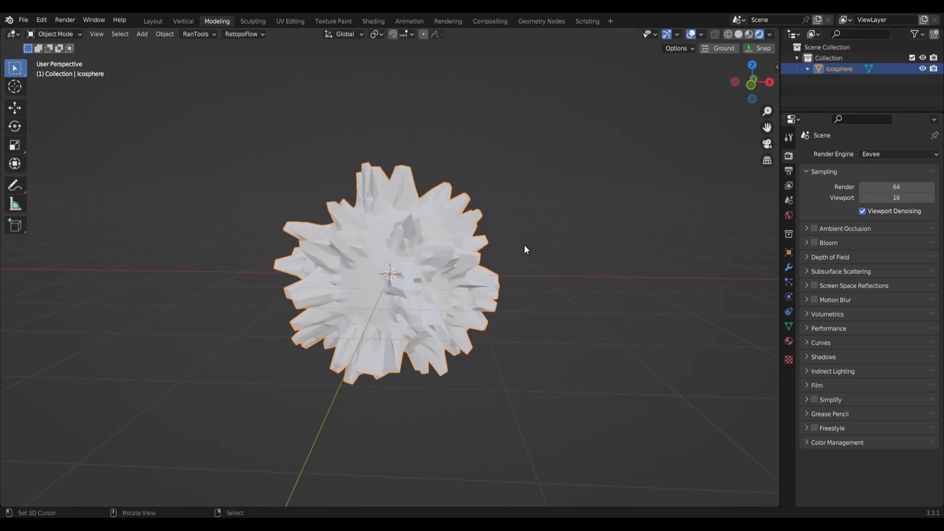
Show the spiky sphere in front view and switch the render engine to Cycles.
key(KP_1)
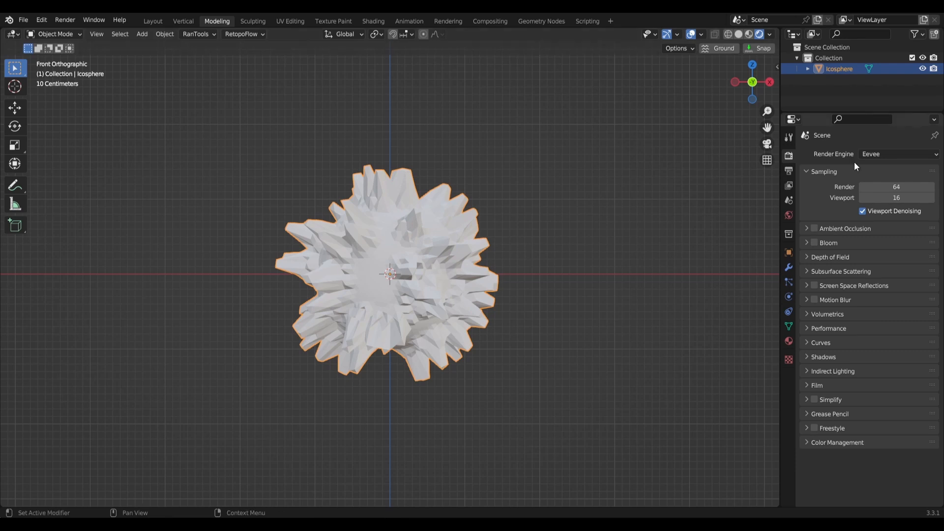
click(890, 154)
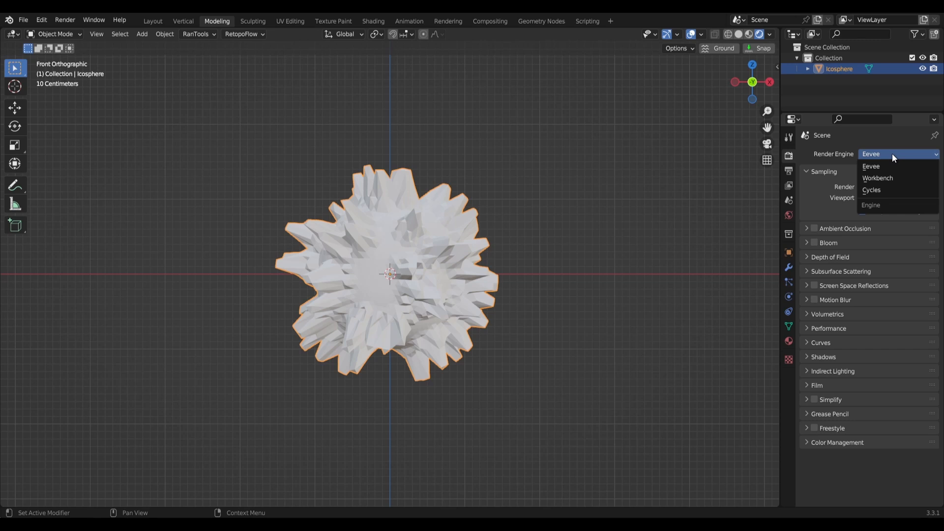
click(883, 187)
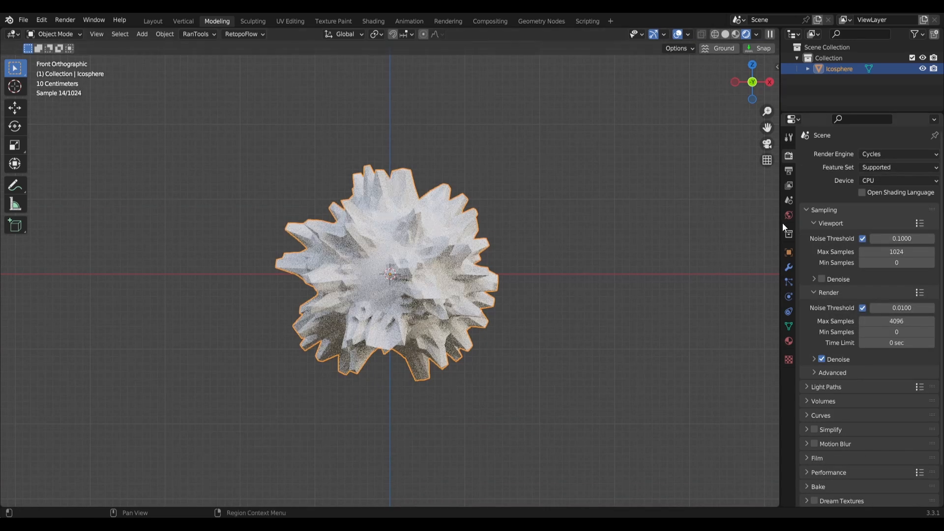
Split the 3D viewport vertically in half and change the second area to the Shader Editor.
right_click(779, 225)
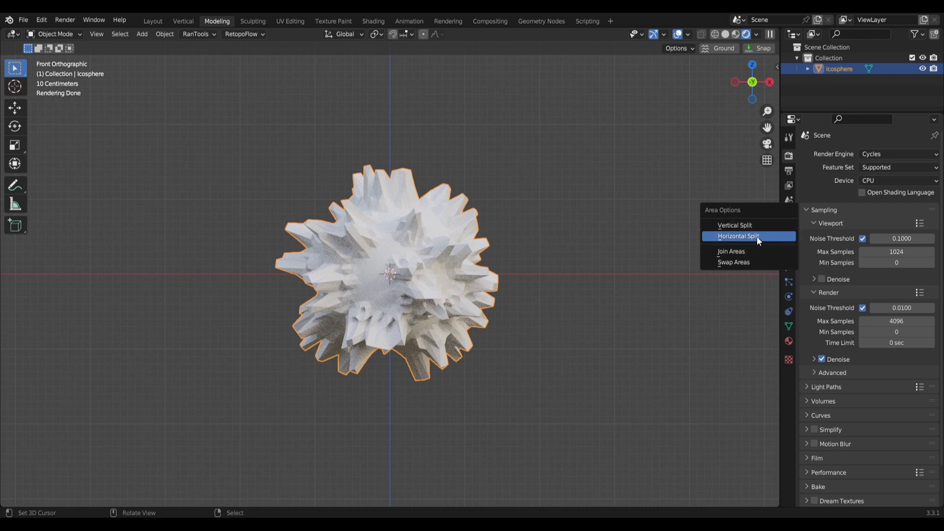
click(734, 225)
click(393, 275)
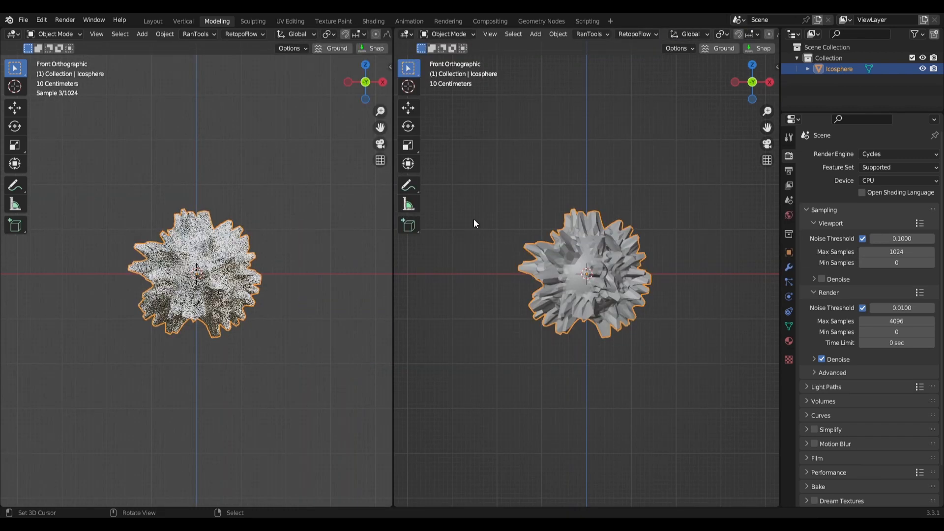
click(409, 36)
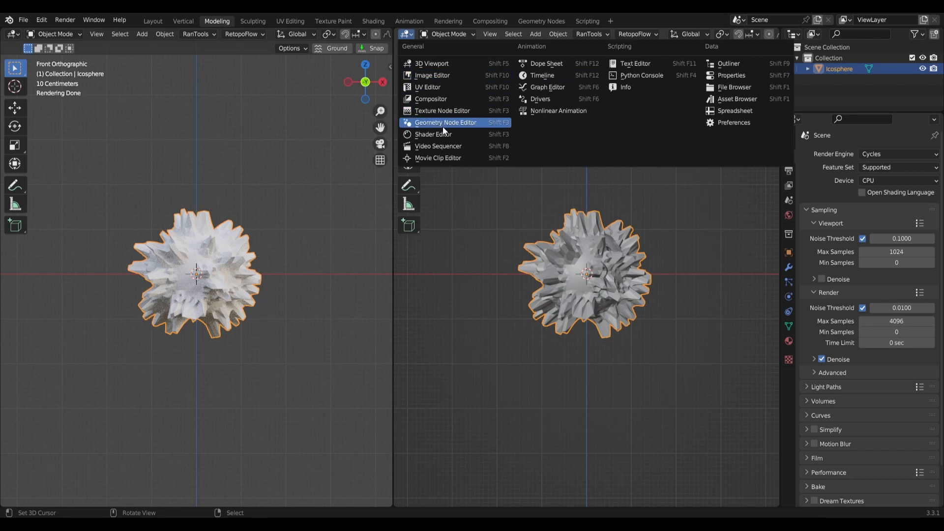
click(444, 134)
Create a material named Planet for the sphere and connect its Principled BSDF to the output's Volume socket instead of Surface.
click(640, 37)
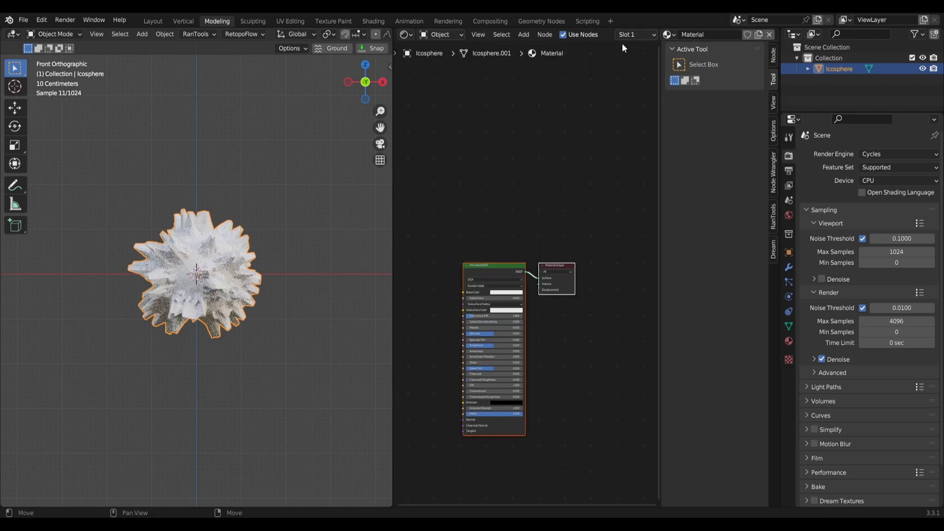
double_click(694, 34)
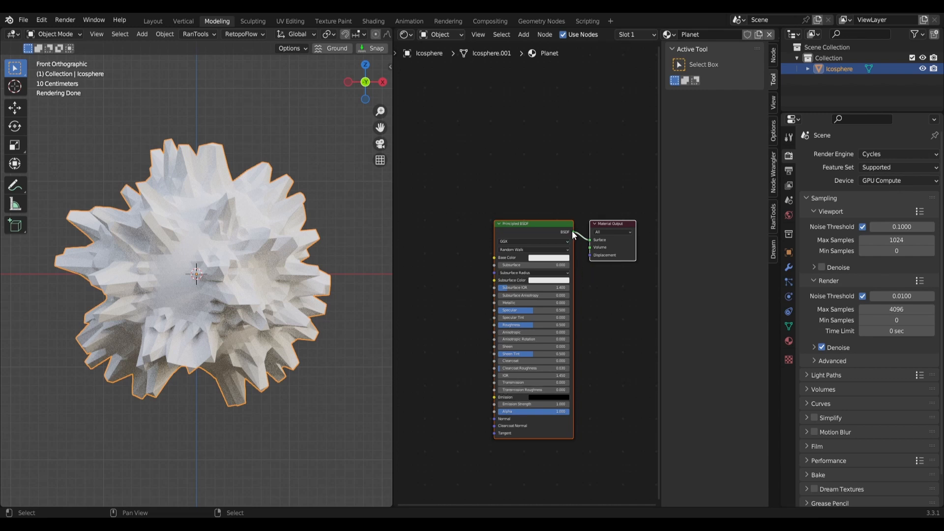
drag(589, 240, 590, 249)
Set the Principled BSDF's emission color to white.
click(558, 398)
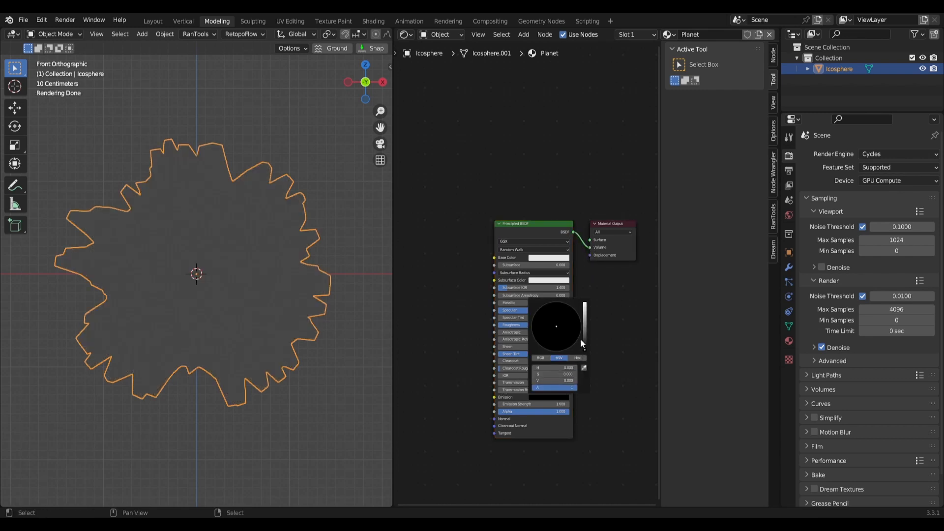
drag(584, 344, 585, 286)
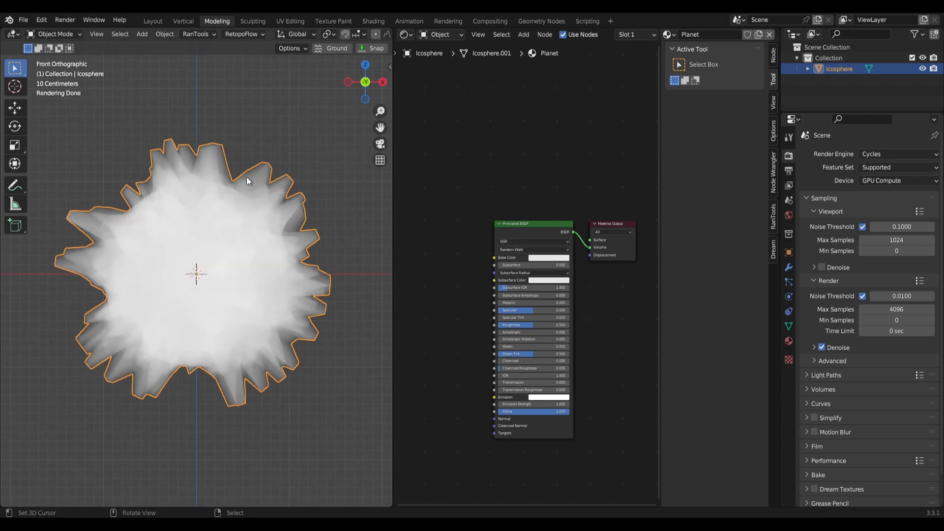
mouse_move(142, 239)
middle_down()
mouse_move(162, 245)
mouse_move(192, 228)
mouse_move(137, 243)
mouse_move(147, 246)
middle_up()
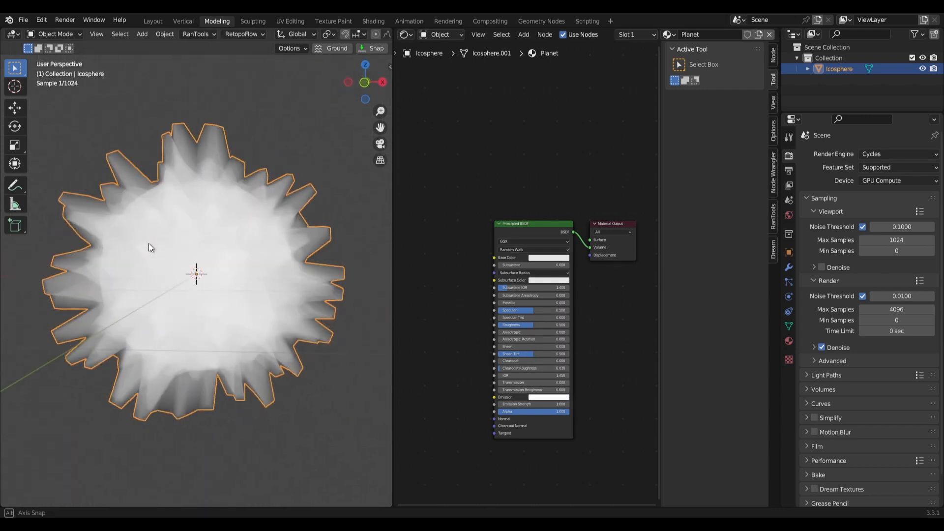
Add an Image Texture node with Mapping and Texture Coordinate nodes, feeding the Principled BSDF's base color.
middle_drag(505, 235, 608, 233)
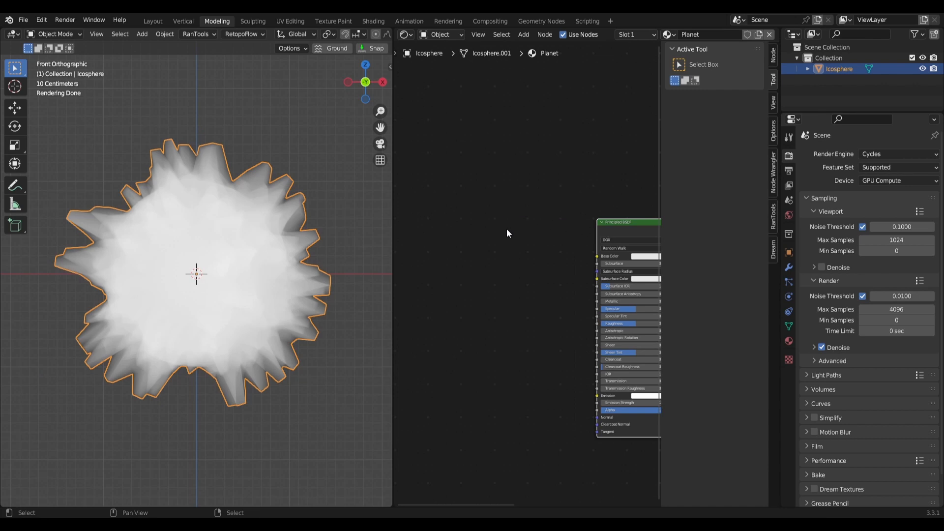
key(ctrl+t)
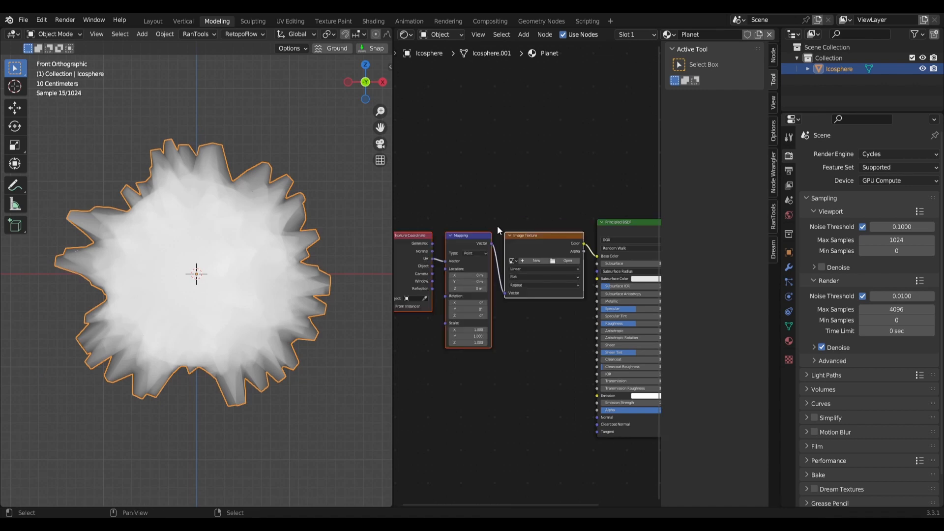
middle_drag(499, 231, 572, 198)
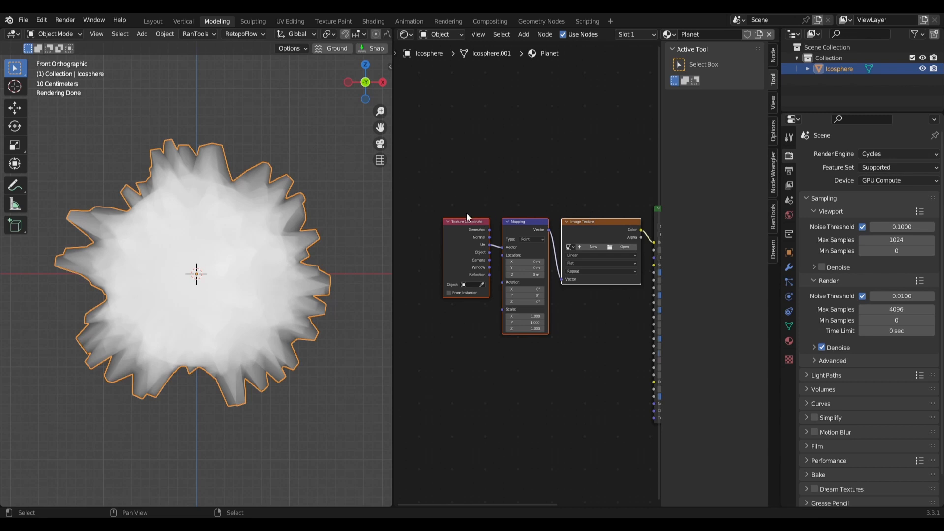
Switch the Image Texture node to a Gradient Texture and set its gradient type to Spherical.
middle_drag(600, 221, 583, 194)
middle_drag(549, 406, 523, 386)
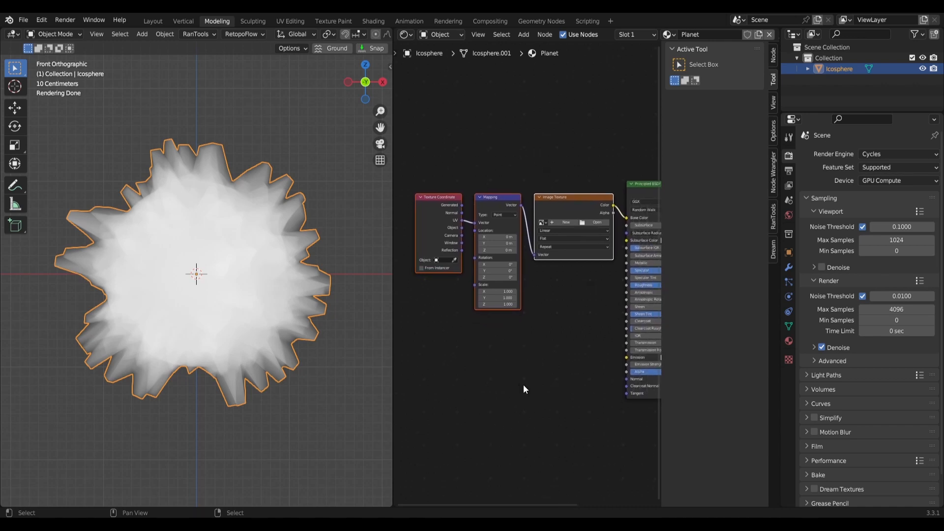
click(556, 197)
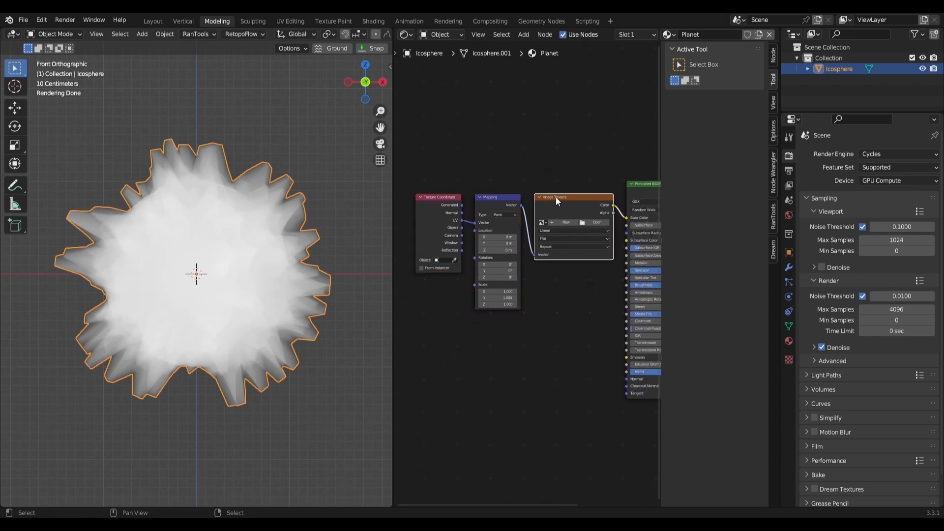
key(shift+s)
mouse_move(555, 197)
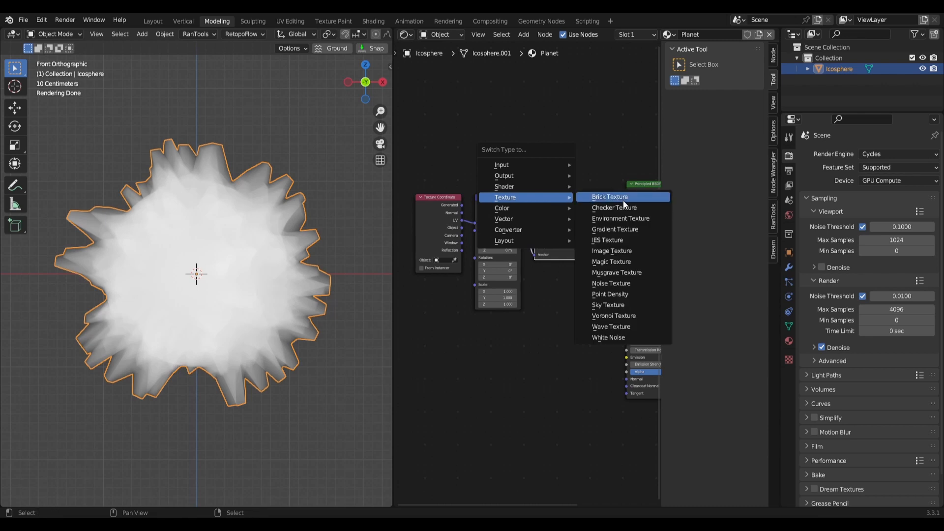
click(633, 229)
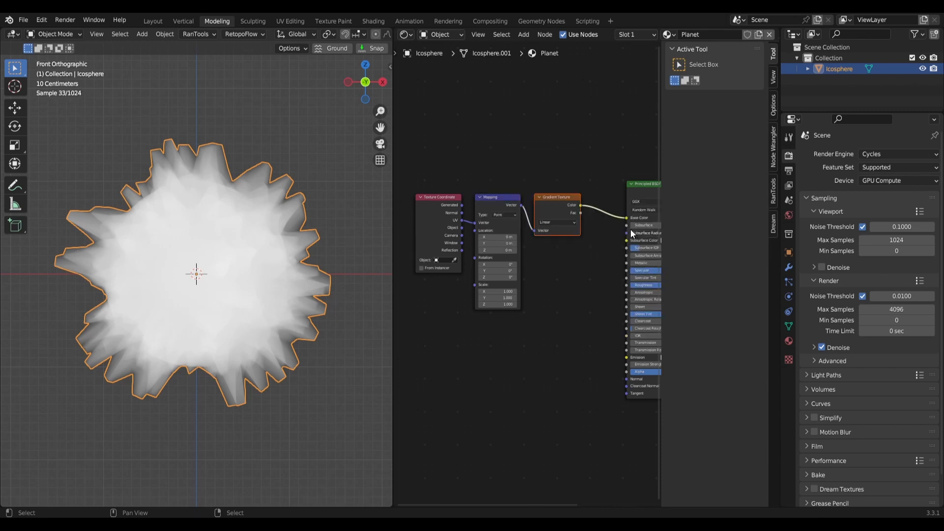
click(553, 221)
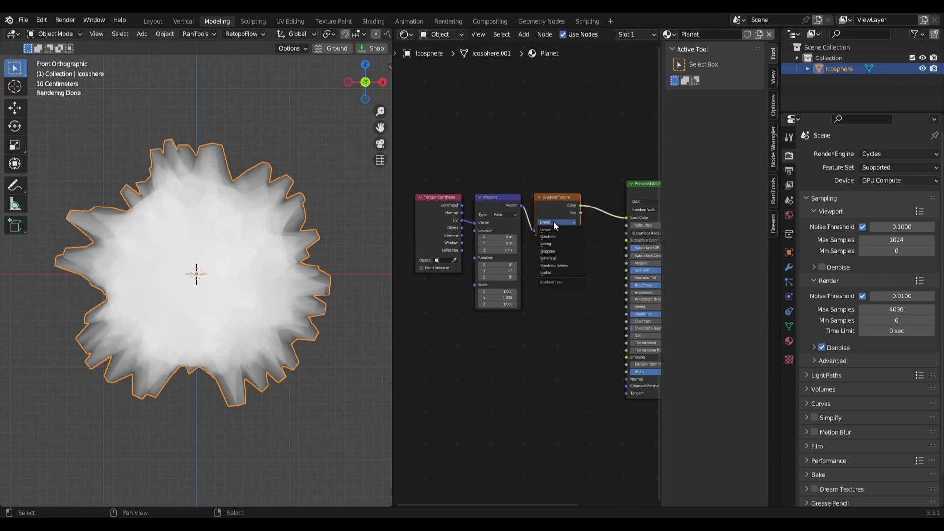
click(559, 256)
Insert a ColorRamp between the Gradient Texture and Principled BSDF, and also connect its color to Emission Strength.
key(Home)
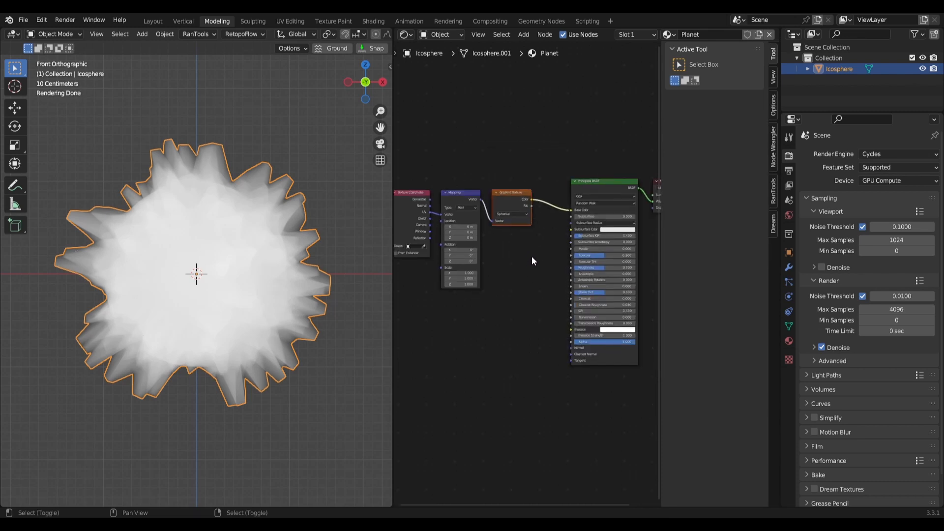
key(shift+a)
mouse_move(525, 339)
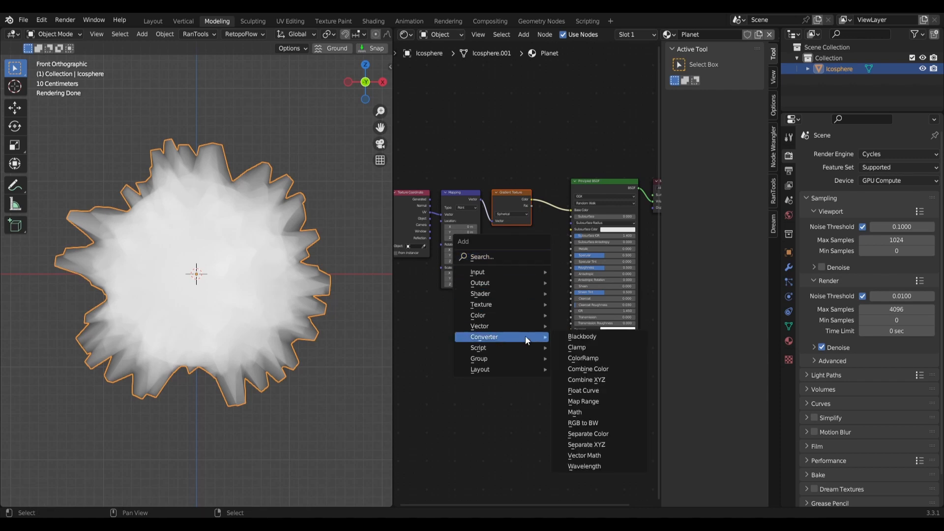
click(583, 358)
click(538, 190)
middle_drag(552, 297, 515, 224)
drag(509, 152, 532, 303)
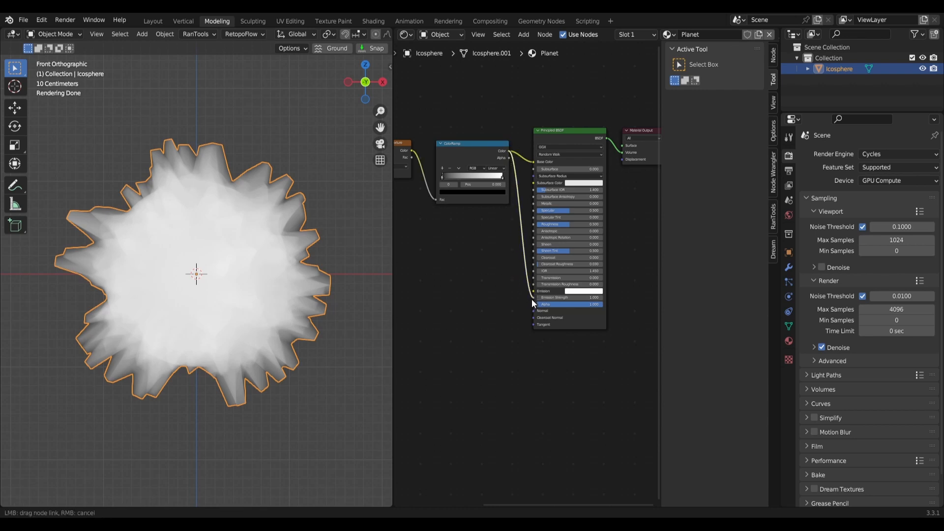
Connect the Texture Coordinate's Object output to the Mapping node's Vector input in place of UV.
scroll(494, 194, up, 2)
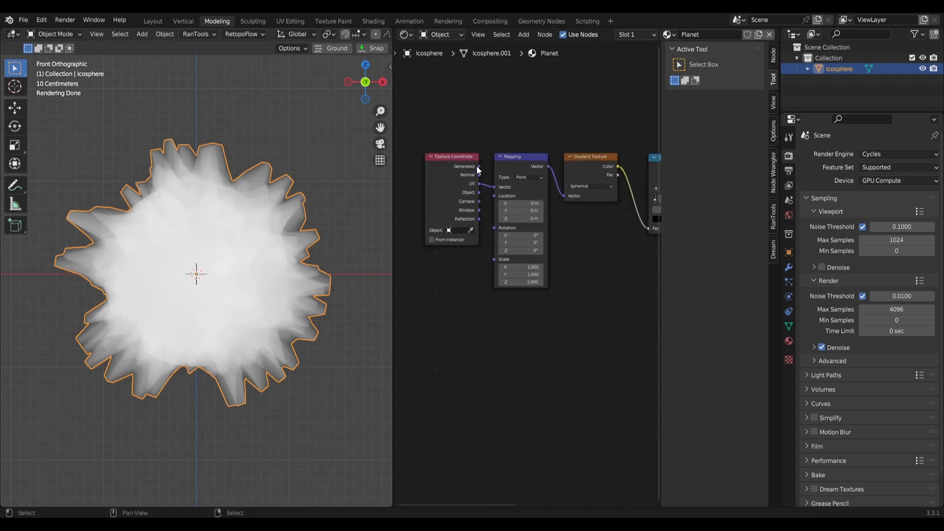
drag(478, 167, 495, 191)
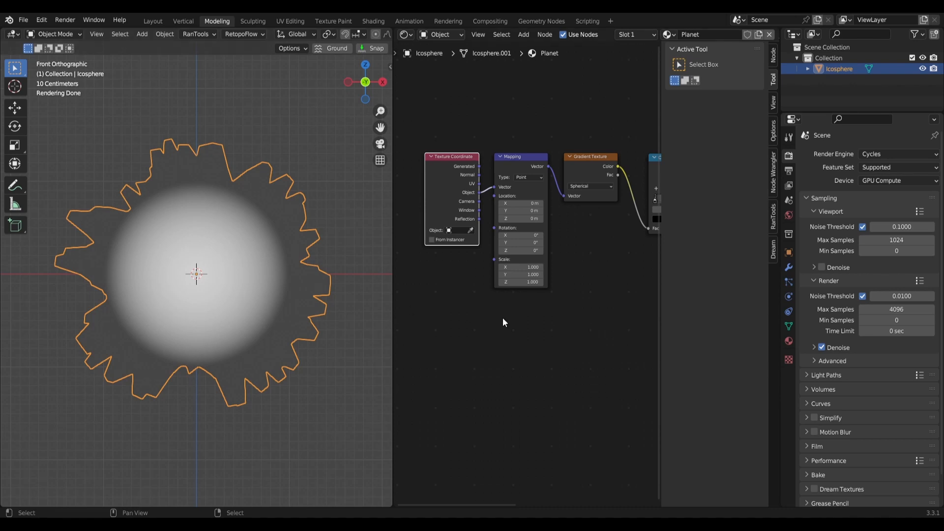
Add a Value node beside the Mapping node and link it to the X input of a new Combine XYZ node.
scroll(516, 330, left, 4)
key(shift+a)
mouse_move(476, 350)
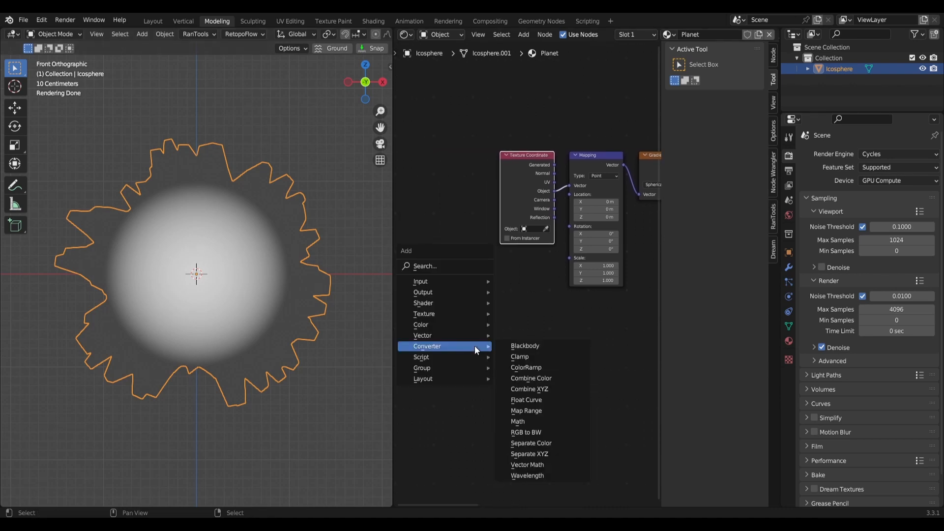
mouse_move(444, 283)
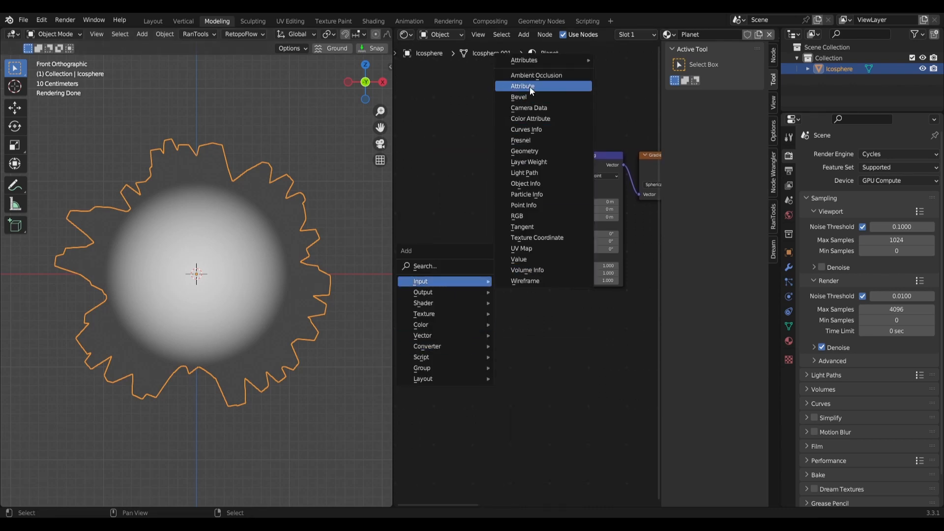
click(537, 259)
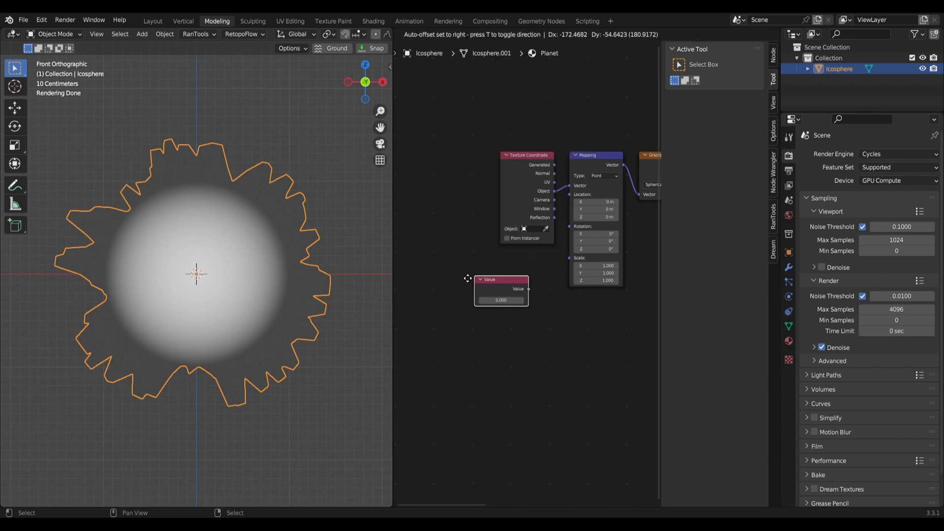
click(421, 297)
drag(476, 310, 506, 313)
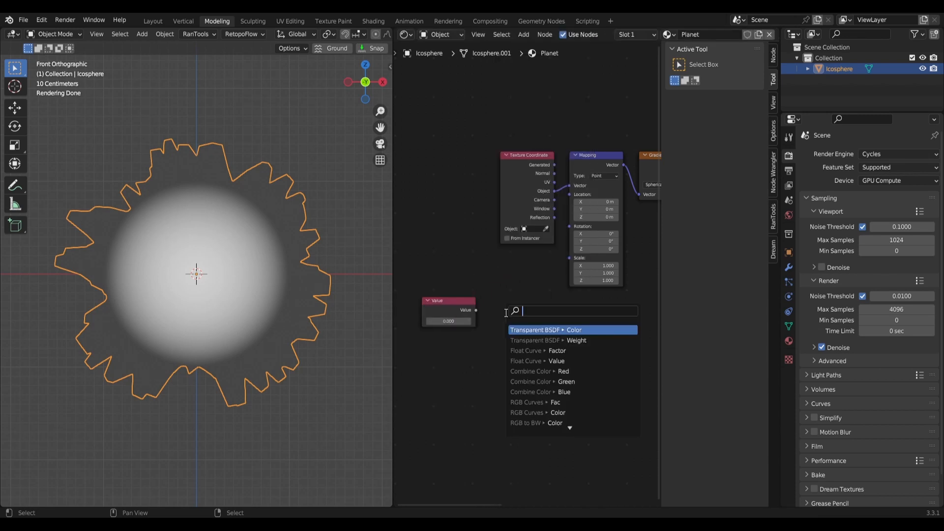
text(Combin)
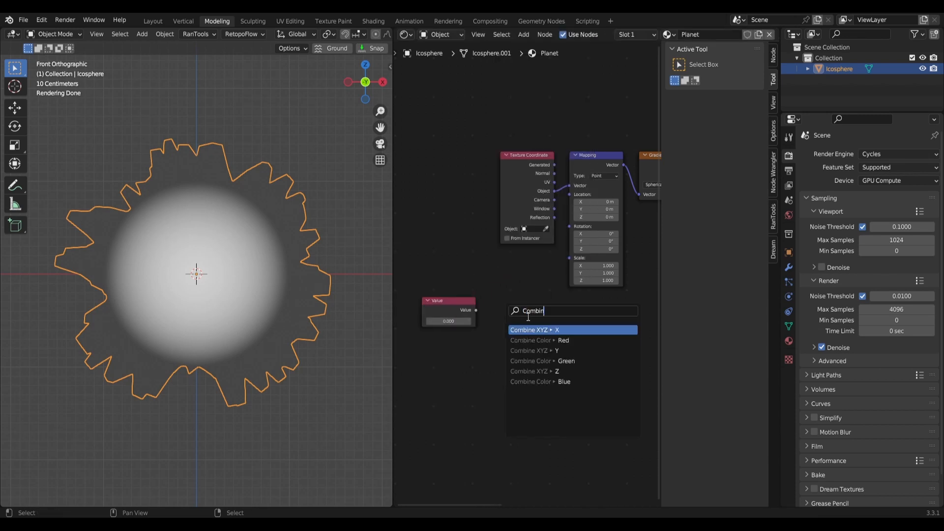
key(Return)
Connect Combine XYZ to the Mapping node's Scale and link the Value node to its Y and Z inputs as well.
drag(545, 288, 569, 257)
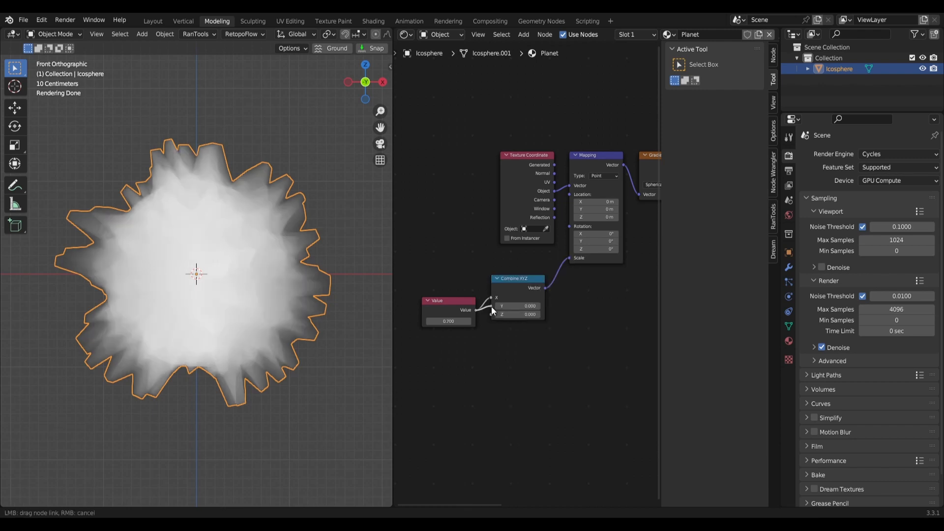
drag(492, 310, 462, 282)
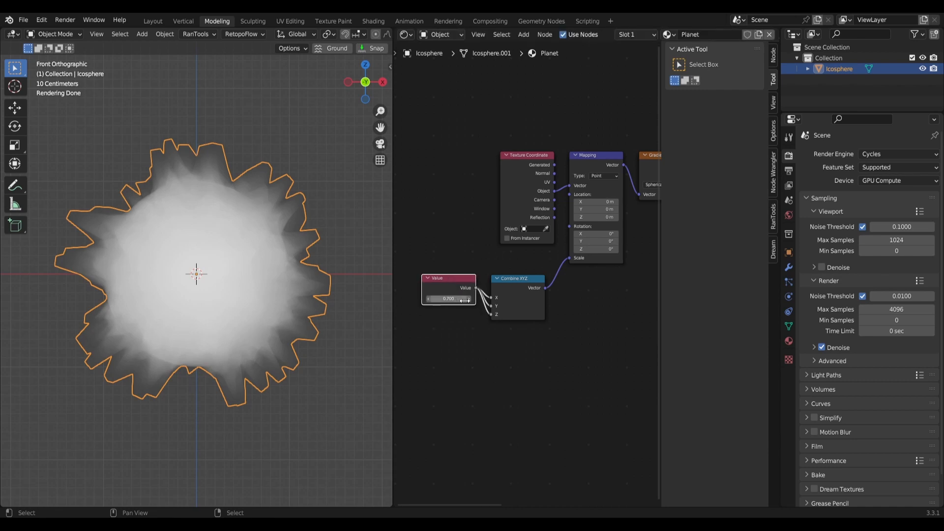
drag(526, 280, 530, 261)
Set the Value node driving the mapping scale to 1.100 and inspect the gradient up close on the planet.
click(468, 300)
click(468, 300)
click(468, 300)
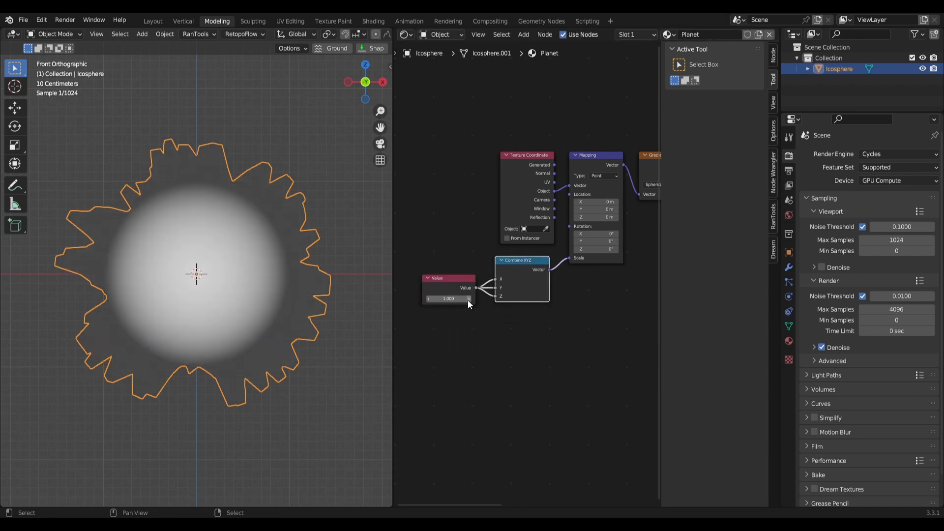
drag(468, 300, 476, 300)
drag(448, 298, 423, 299)
scroll(253, 220, up, 3)
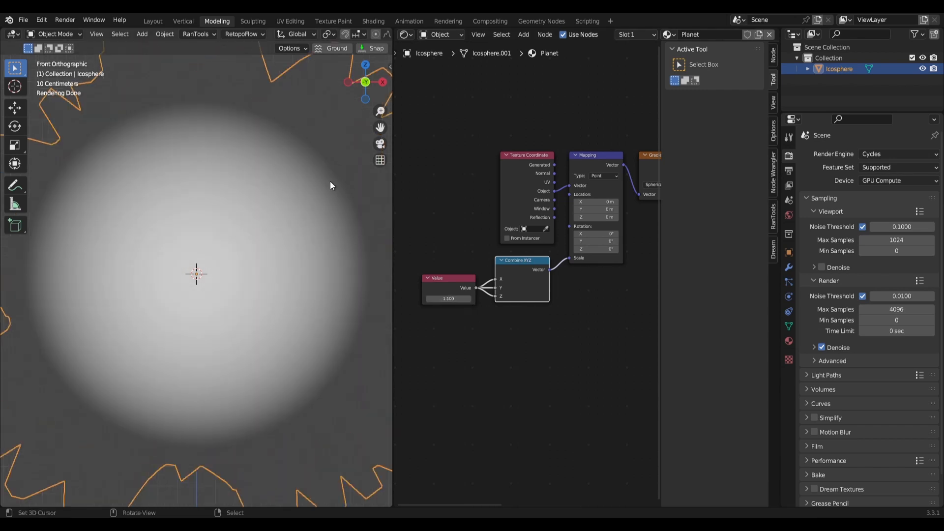
scroll(354, 227, down, 3)
Sharpen the ColorRamp transition by bringing the black and white stops close together, with the white stop at 0.349.
scroll(611, 273, down, 1)
middle_drag(611, 273, 404, 299)
scroll(473, 286, up, 5)
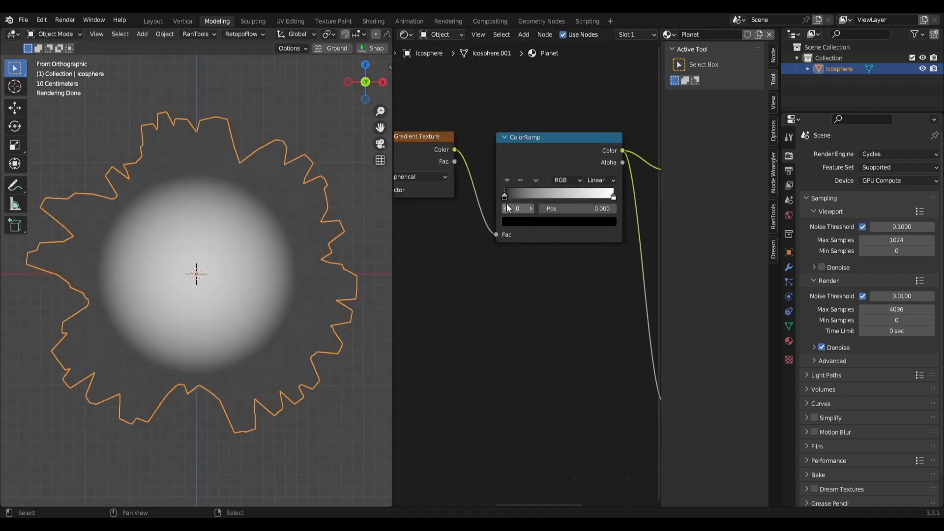
drag(510, 199, 554, 197)
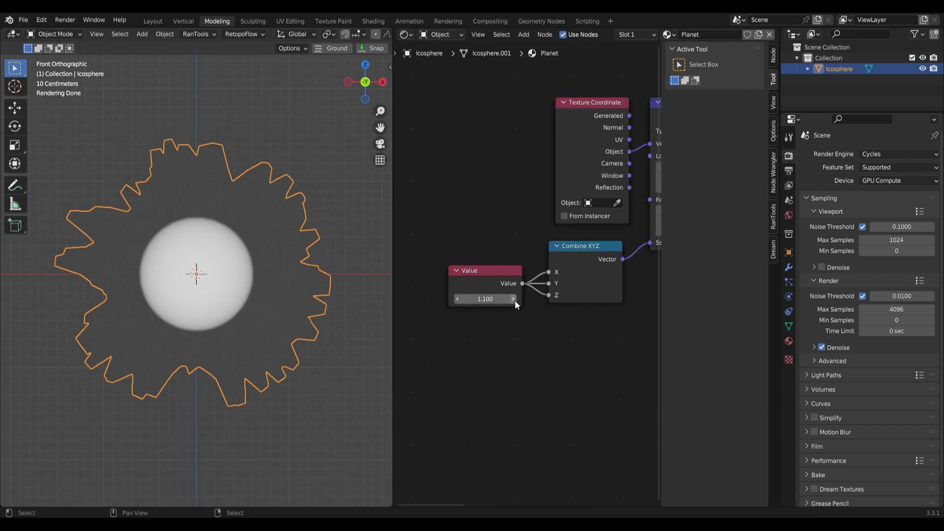
Set the Value node driving the mapping scale to 0.500.
click(460, 300)
click(459, 300)
click(459, 300)
click(459, 301)
click(459, 300)
click(459, 300)
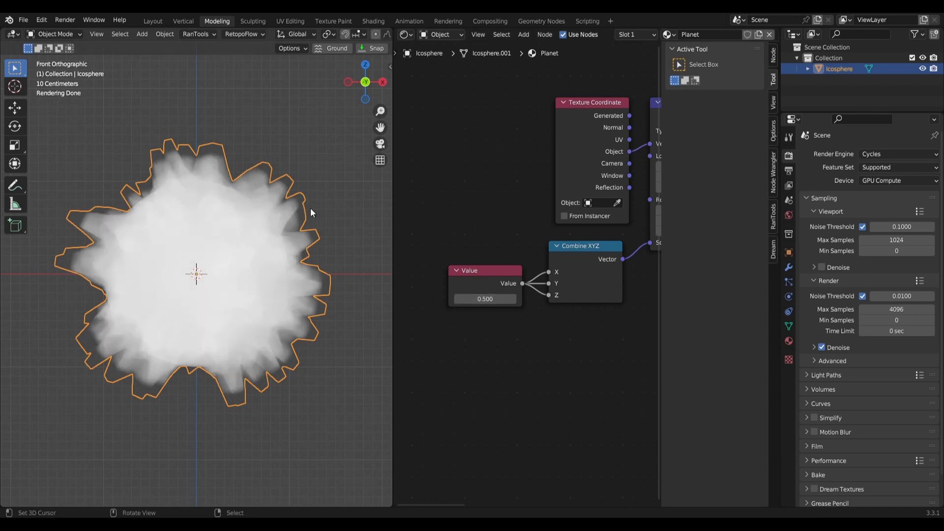
middle_drag(526, 317, 486, 338)
click(473, 321)
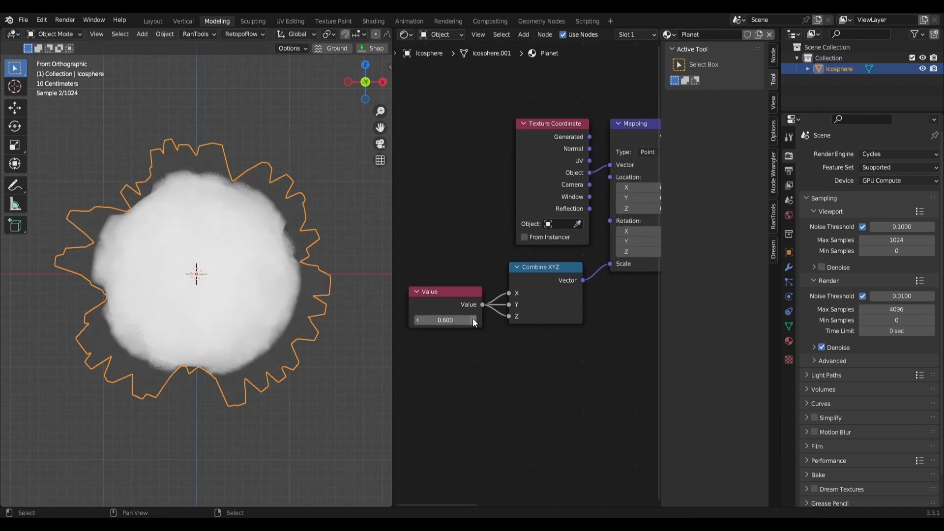
click(417, 322)
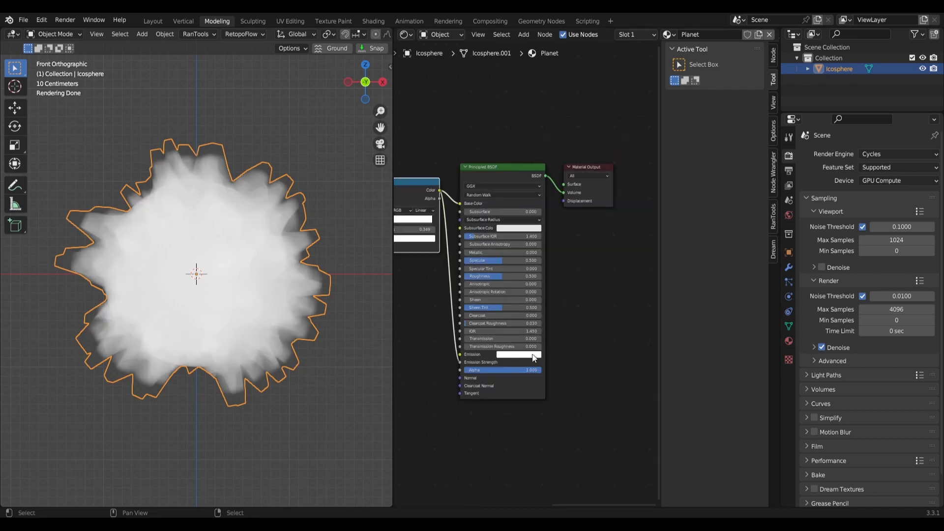
Disconnect the ColorRamp from Emission Strength and set the Principled BSDF's emission color to black.
drag(460, 362, 447, 365)
click(518, 355)
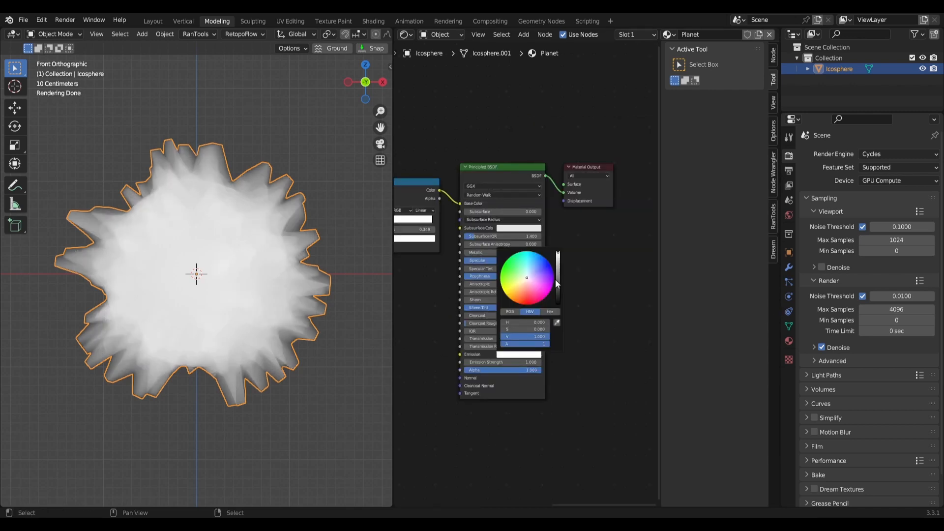
drag(559, 290, 558, 305)
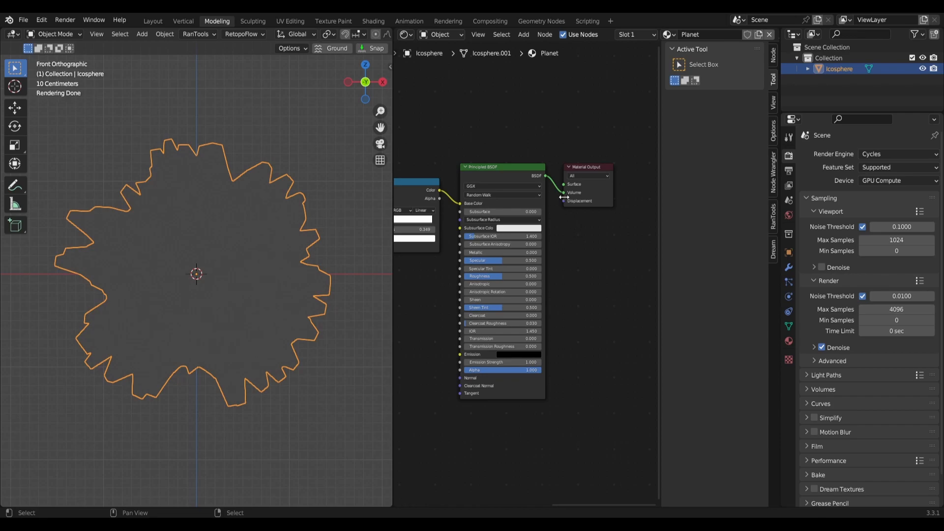
Move the Principled BSDF's link on the Material Output from Volume to Surface and view the planet in perspective.
drag(563, 197, 563, 184)
middle_drag(388, 320, 233, 113)
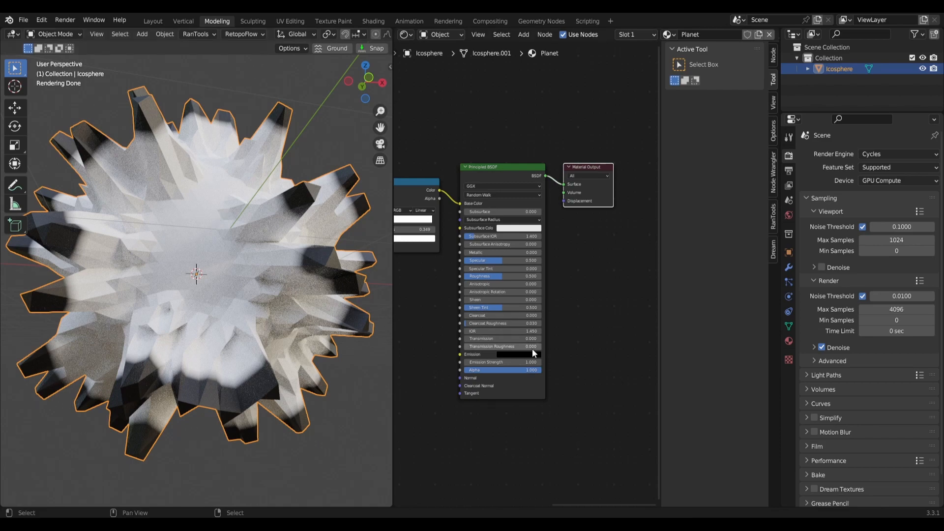
Change the ColorRamp's black stop to white.
scroll(488, 285, up, 4)
middle_drag(396, 265, 529, 350)
scroll(529, 354, up, 2)
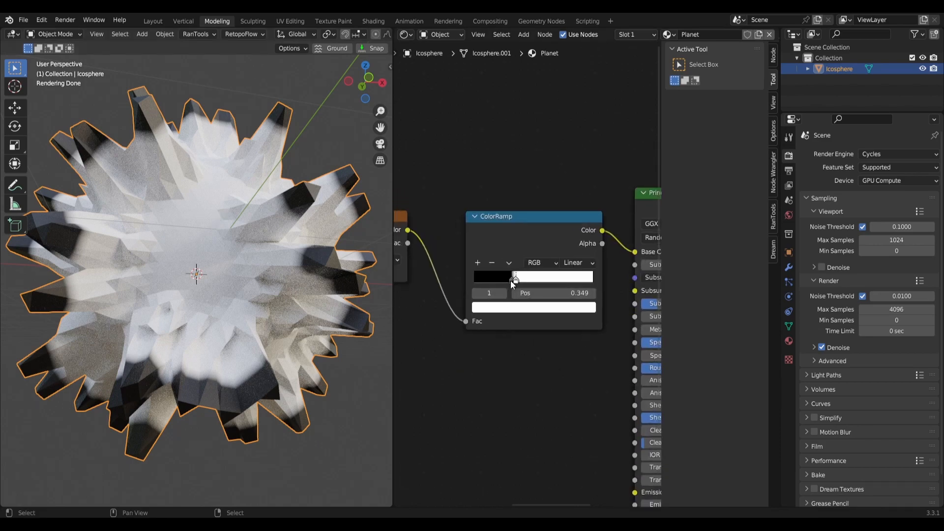
drag(511, 282, 509, 281)
click(513, 306)
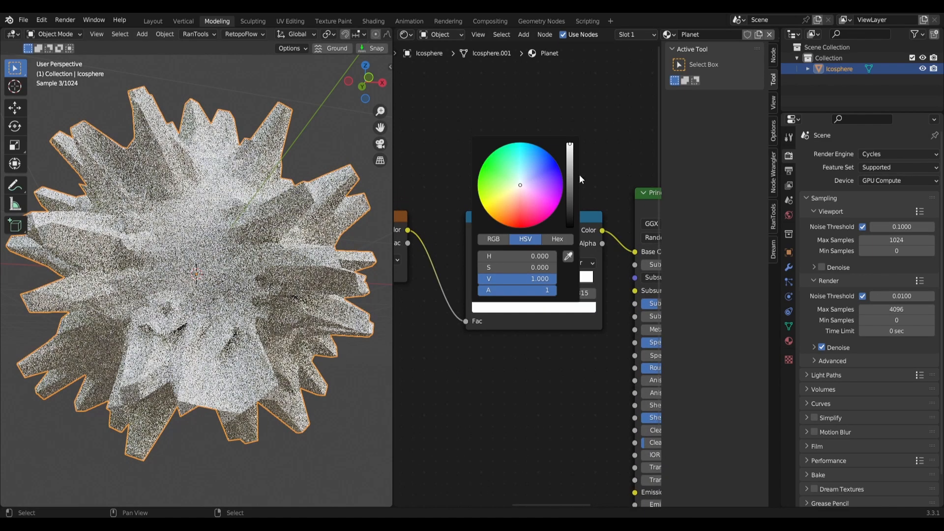
Change the color of the ColorRamp stop at 0.349 to a muted green.
click(515, 280)
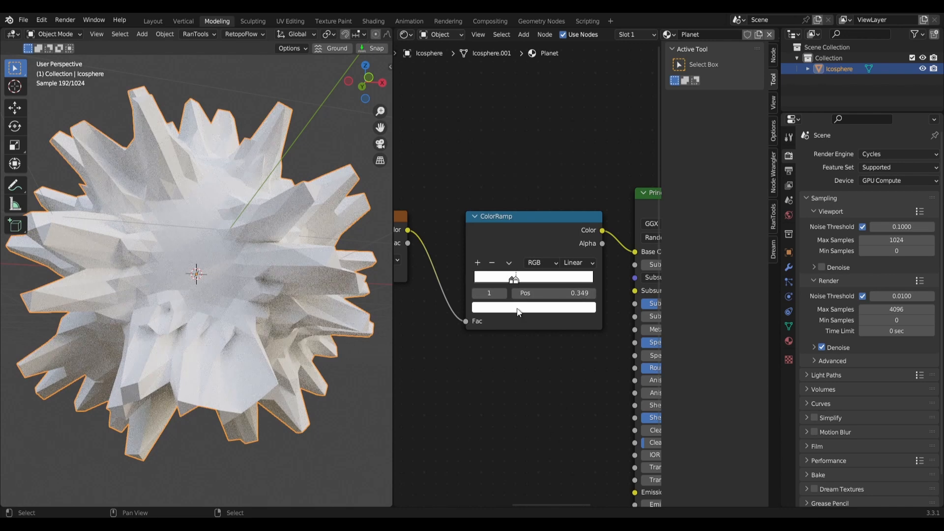
click(518, 308)
drag(521, 186, 491, 192)
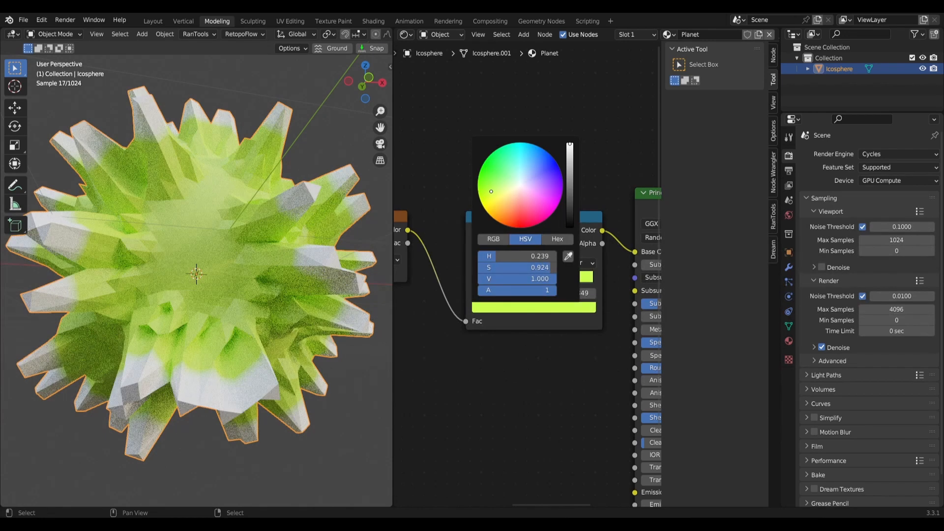
click(524, 309)
mouse_move(488, 191)
mouse_down()
mouse_move(492, 172)
mouse_move(505, 184)
mouse_up()
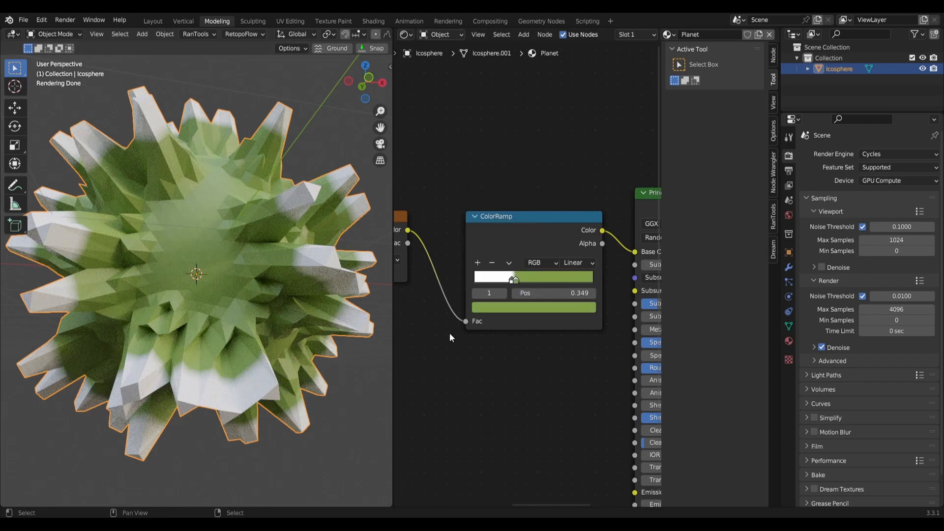
Add a third ColorRamp stop at position 0.552 and give it an orange-brown color.
scroll(512, 379, up, 1)
click(510, 281)
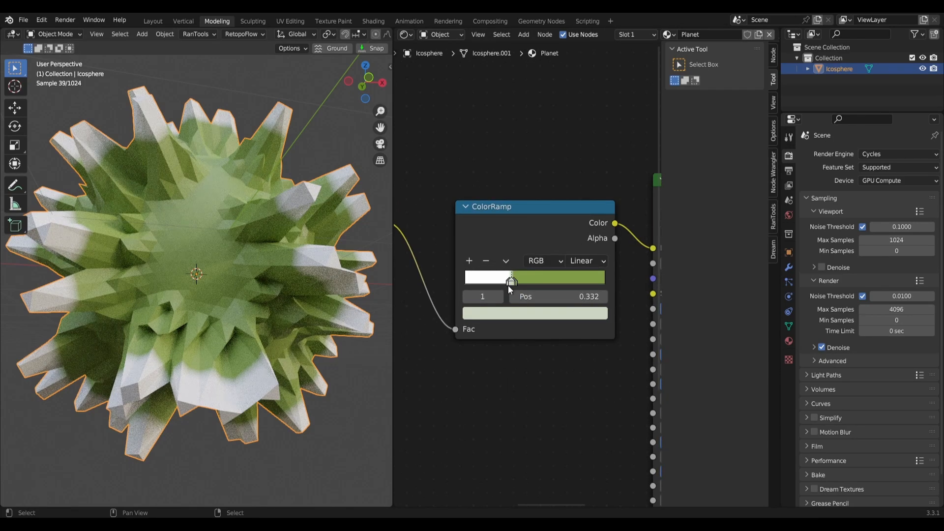
drag(512, 282, 543, 281)
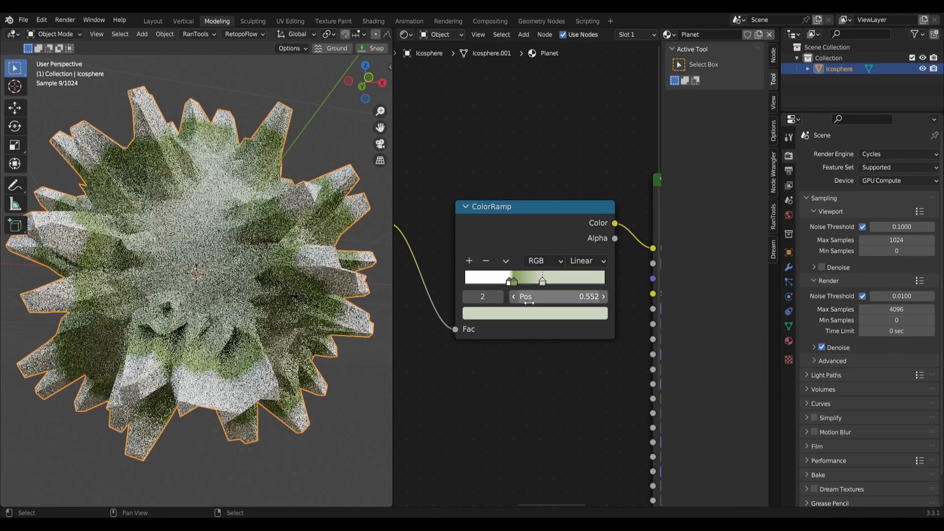
click(527, 313)
drag(516, 190, 508, 199)
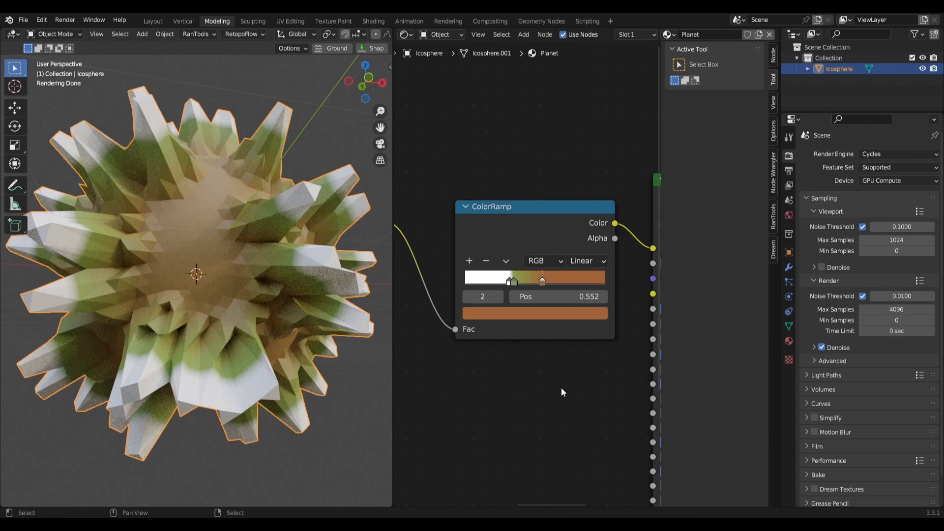
Move the orange-brown ColorRamp stop closer to the green one and add a matching green stop between them at position 0.438.
scroll(542, 345, up, 1)
mouse_move(546, 284)
mouse_down()
mouse_move(518, 289)
mouse_move(532, 292)
mouse_up()
click(511, 285)
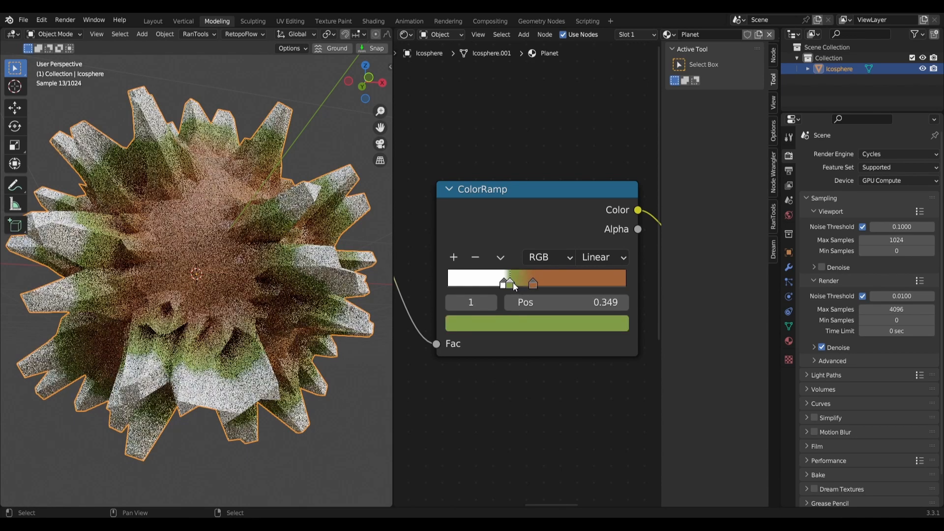
click(453, 257)
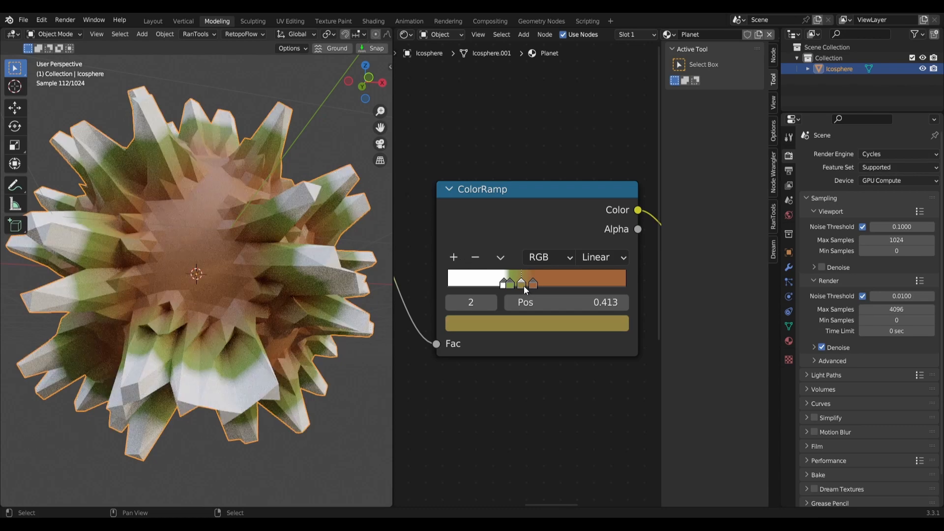
click(536, 323)
click(587, 248)
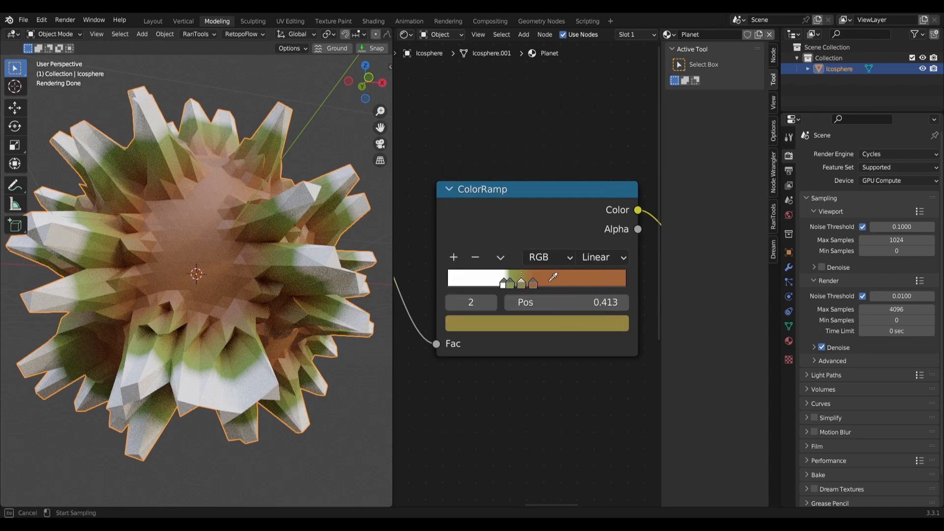
click(514, 277)
drag(523, 284, 528, 284)
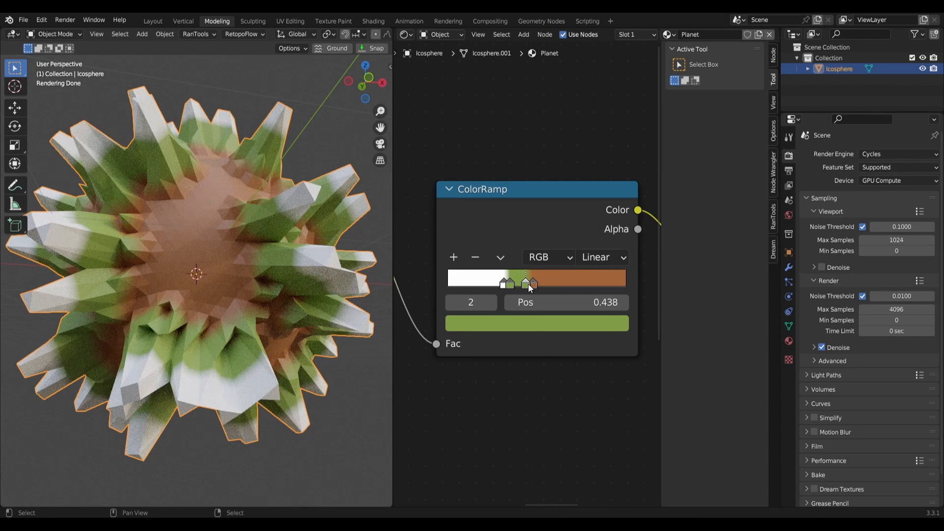
Shift the white ColorRamp stop toward the ramp's start and move the first green stop to position 0.299.
scroll(146, 299, down, 3)
middle_drag(147, 300, 247, 286)
scroll(247, 286, up, 6)
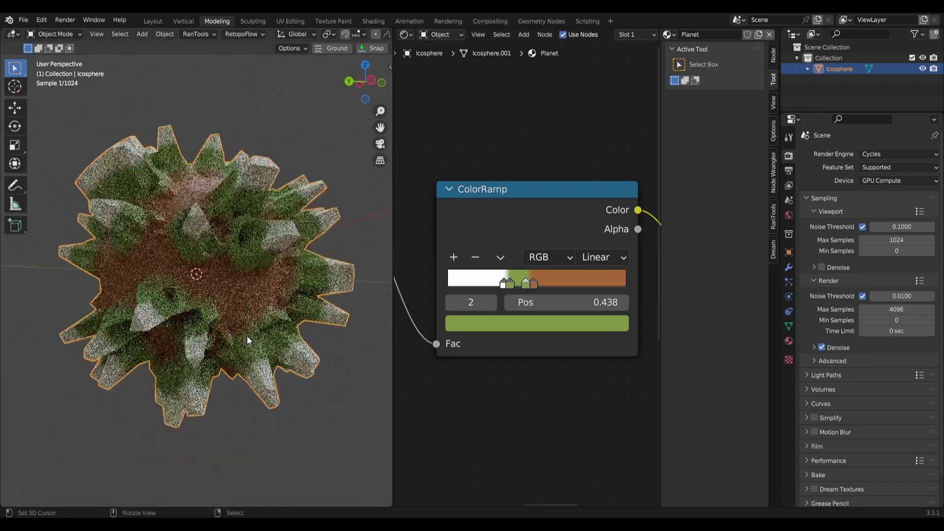
scroll(247, 287, down, 8)
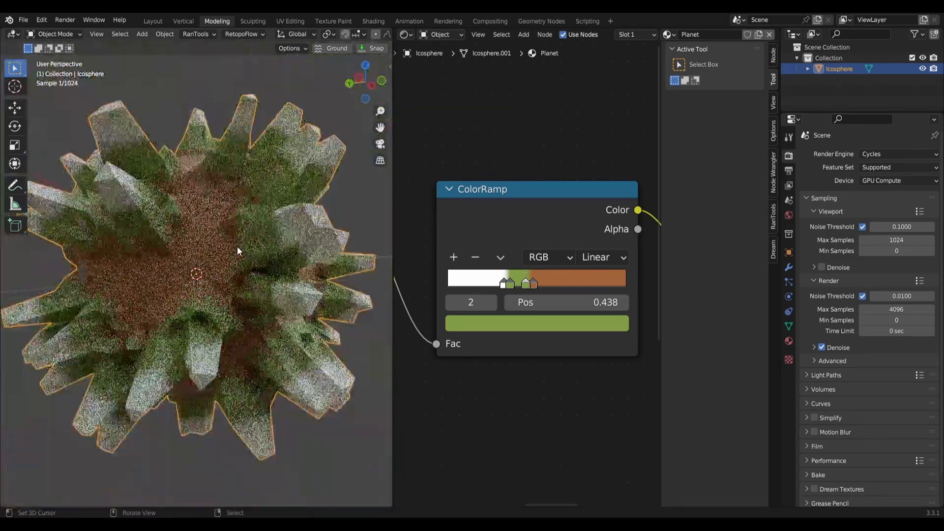
scroll(231, 257, up, 2)
middle_drag(281, 231, 240, 236)
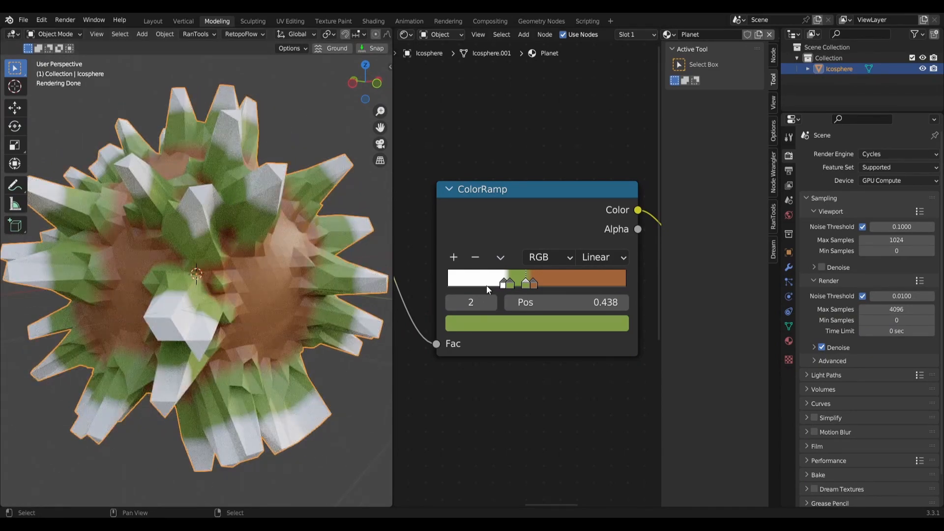
mouse_move(502, 287)
mouse_down()
mouse_move(488, 287)
mouse_move(514, 285)
mouse_move(499, 287)
mouse_up()
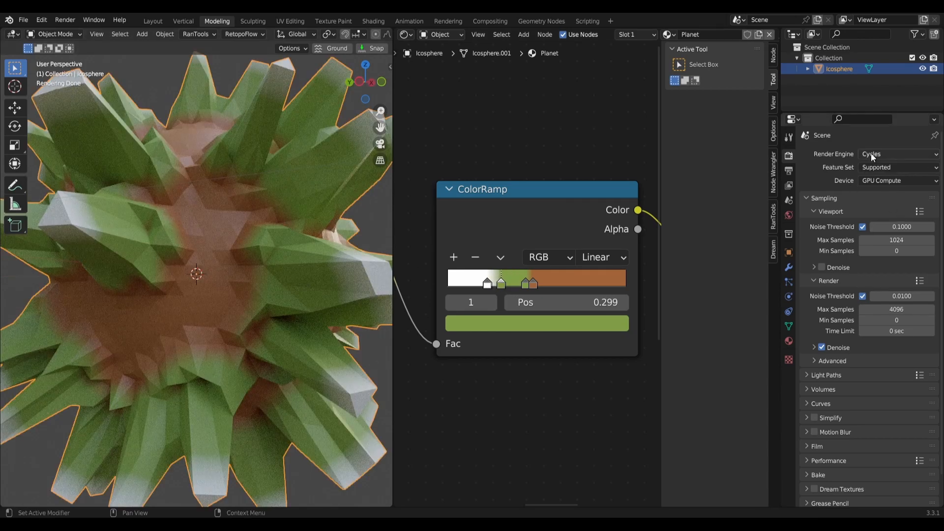
Switch the scene's render engine to Eevee.
click(871, 154)
click(874, 168)
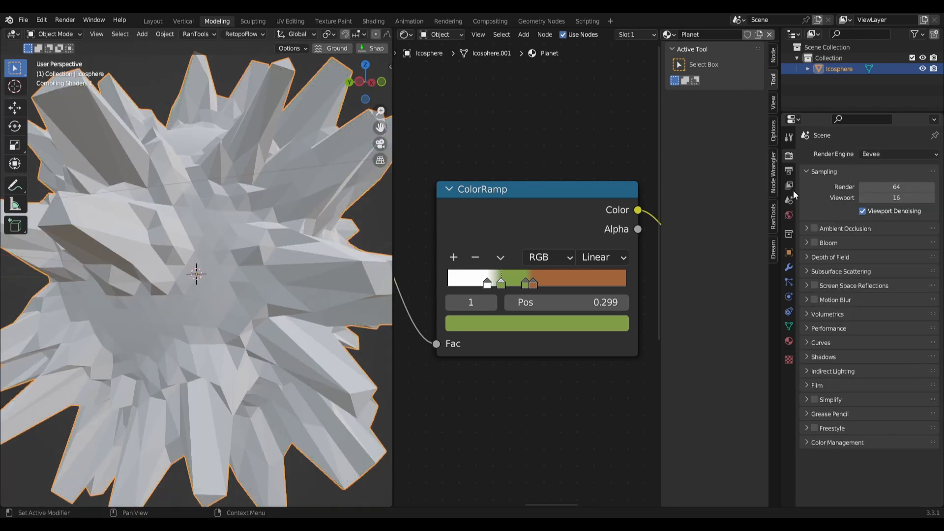
middle_drag(280, 327, 211, 258)
scroll(195, 333, down, 6)
scroll(226, 243, up, 6)
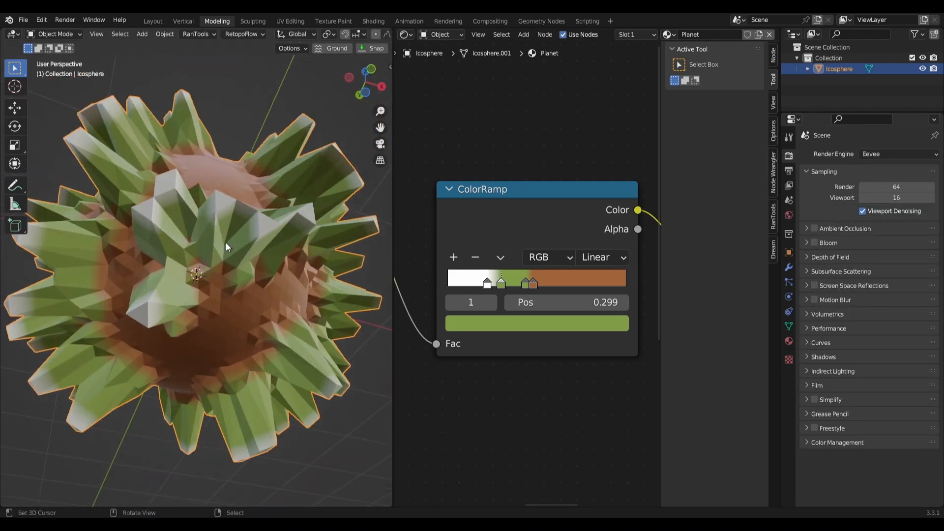
scroll(213, 217, down, 6)
middle_drag(170, 210, 184, 226)
scroll(146, 312, up, 4)
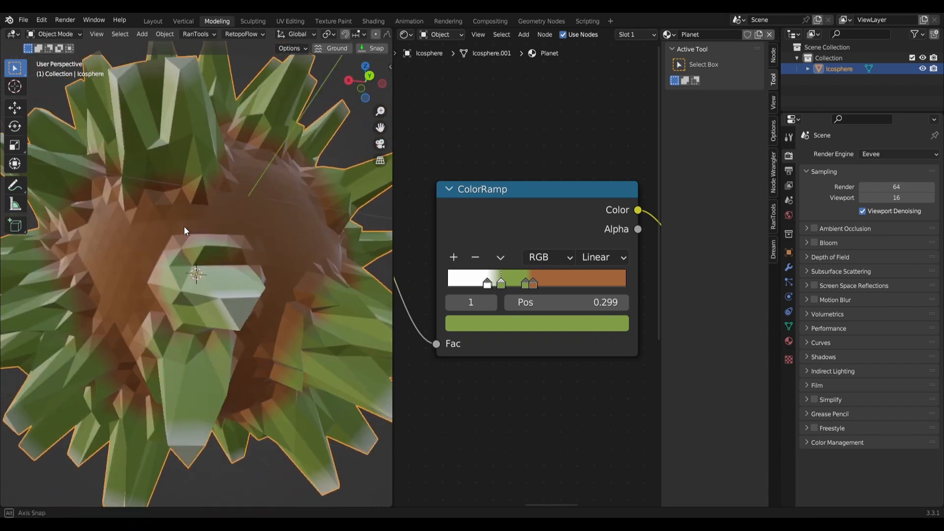
Add an ico sphere with 5 subdivisions and 1 m radius at the planet's center and scale its mesh by about 1.02.
scroll(256, 275, down, 6)
key(shift+a)
mouse_move(256, 276)
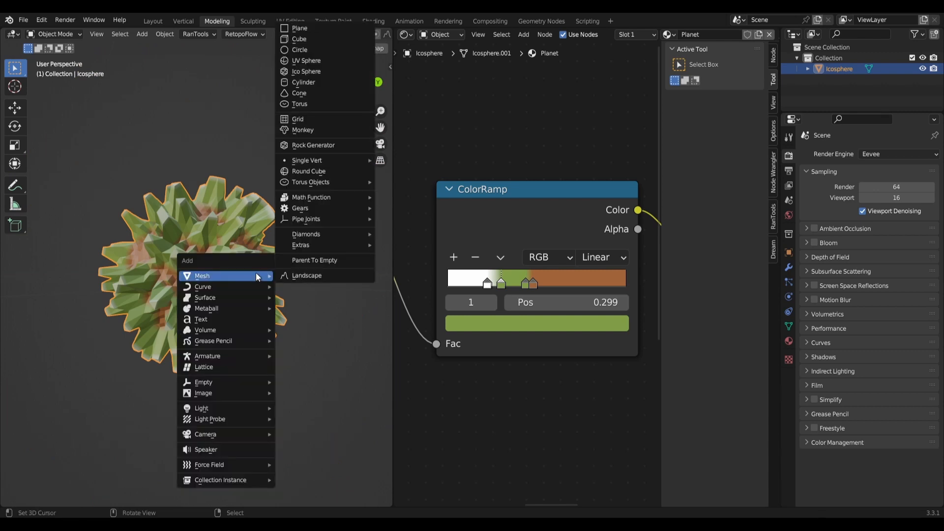
click(331, 71)
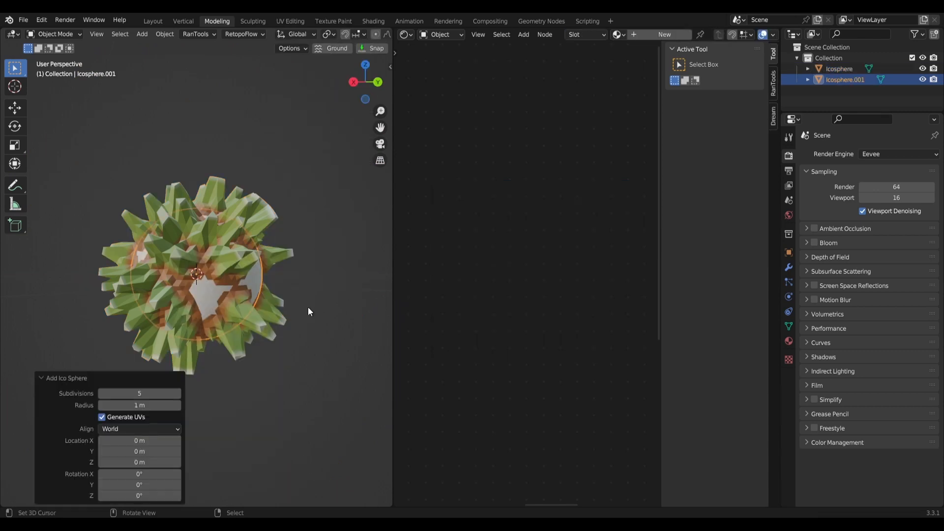
key(Tab)
key(s)
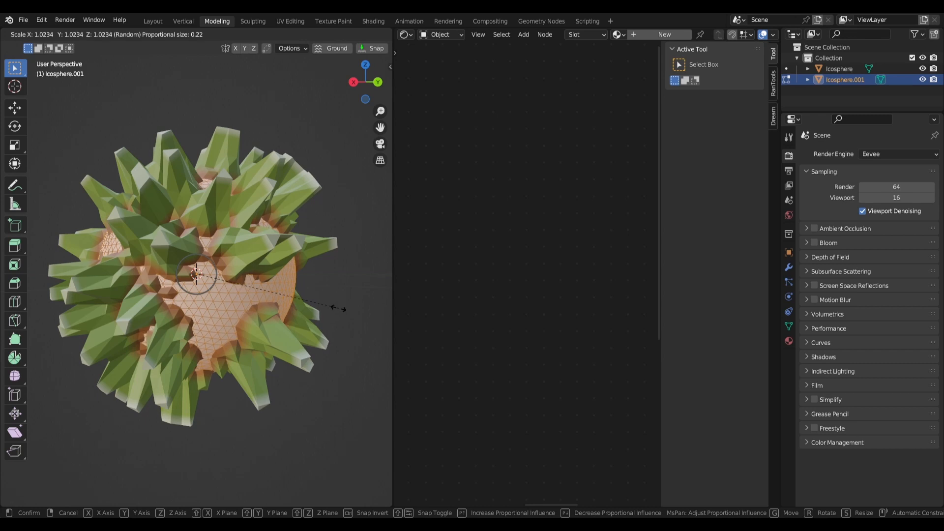
click(339, 309)
key(Tab)
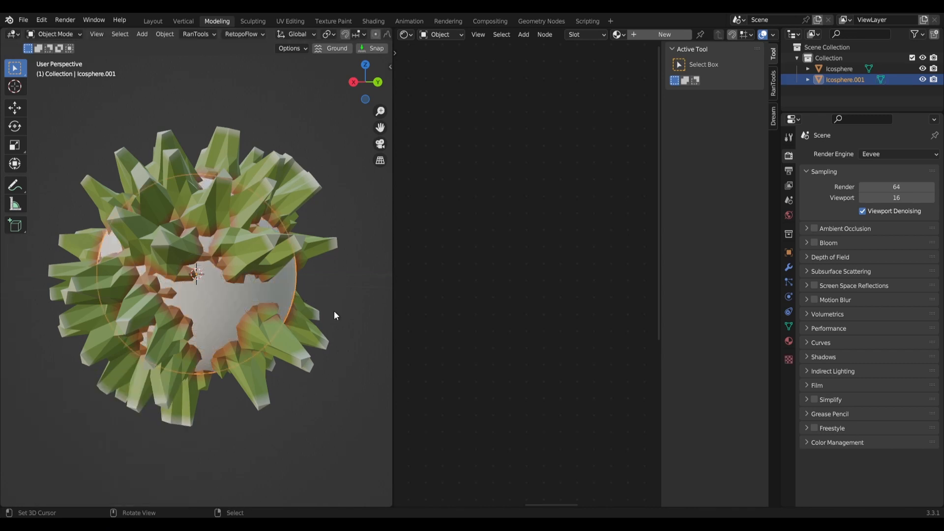
Create a material named Ocean on the new ico sphere and give it a light blue base color with hue 0.569.
click(639, 34)
click(693, 35)
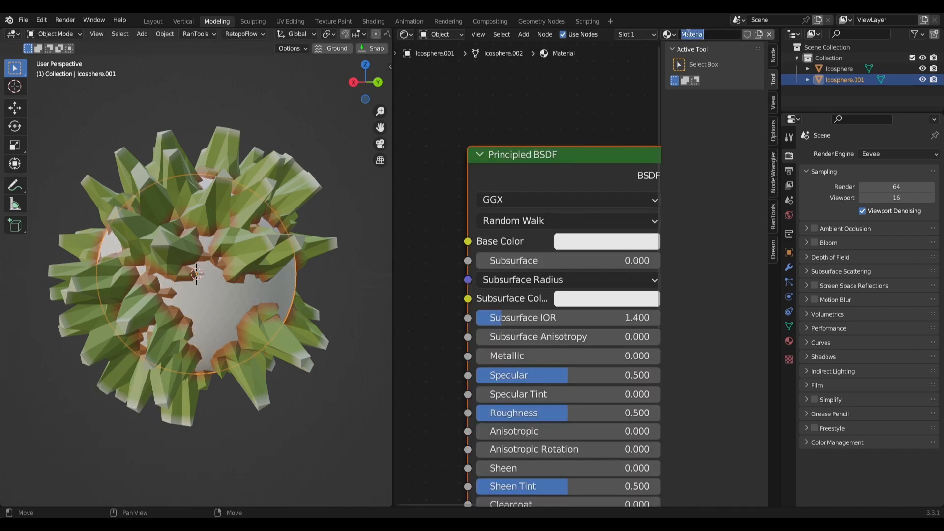
text(ocean)
click(583, 248)
drag(614, 90, 619, 68)
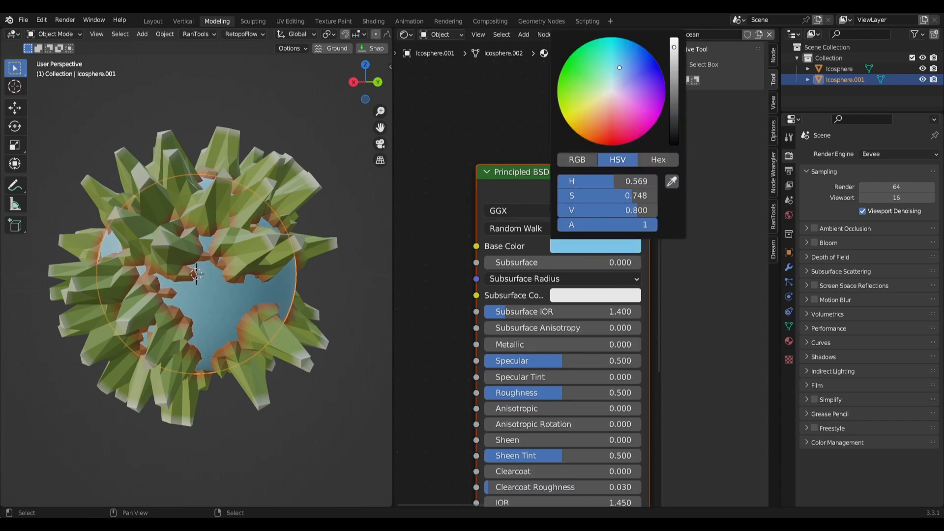
Add a Displace modifier with a new texture to the ocean sphere and open that texture's settings.
middle_drag(231, 359, 342, 373)
click(789, 267)
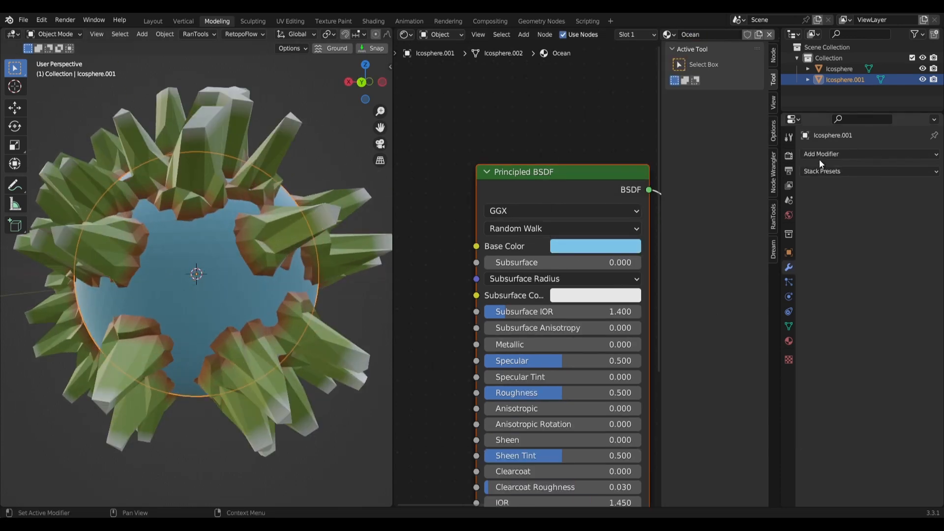
click(819, 155)
click(823, 217)
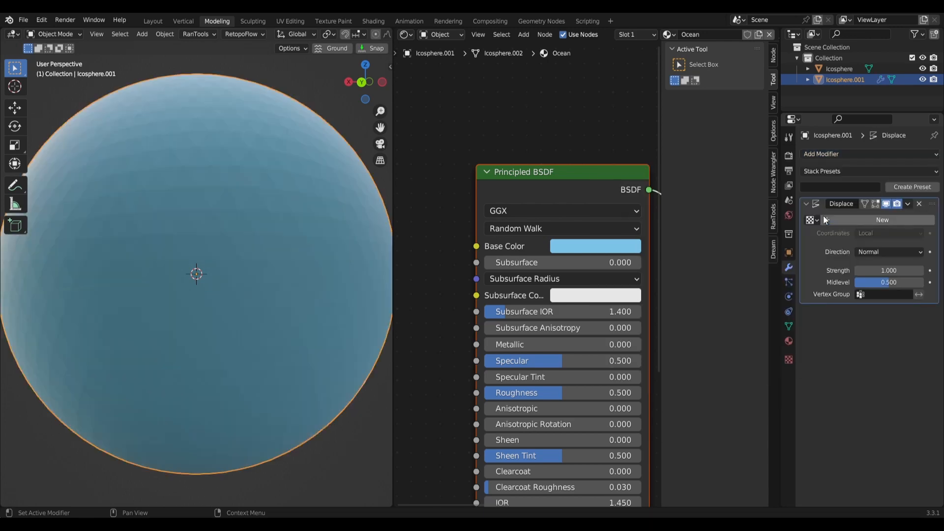
click(866, 221)
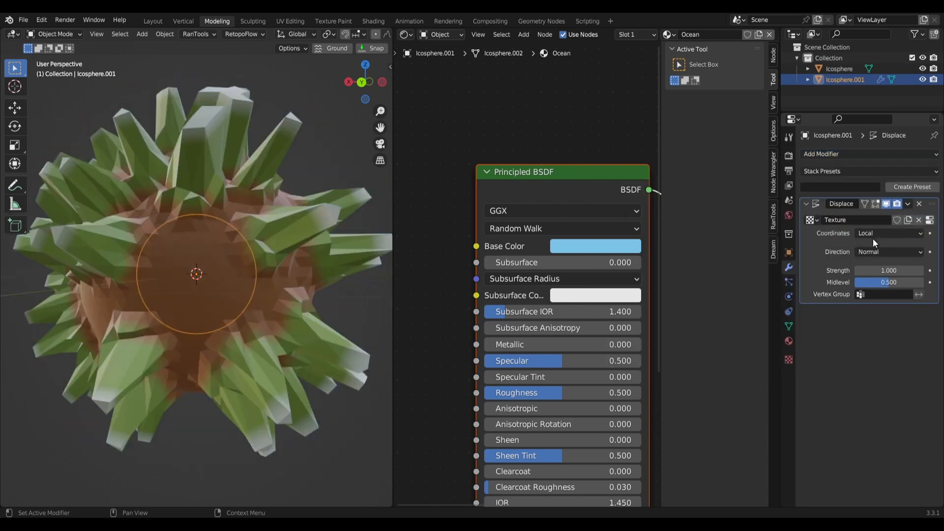
click(929, 220)
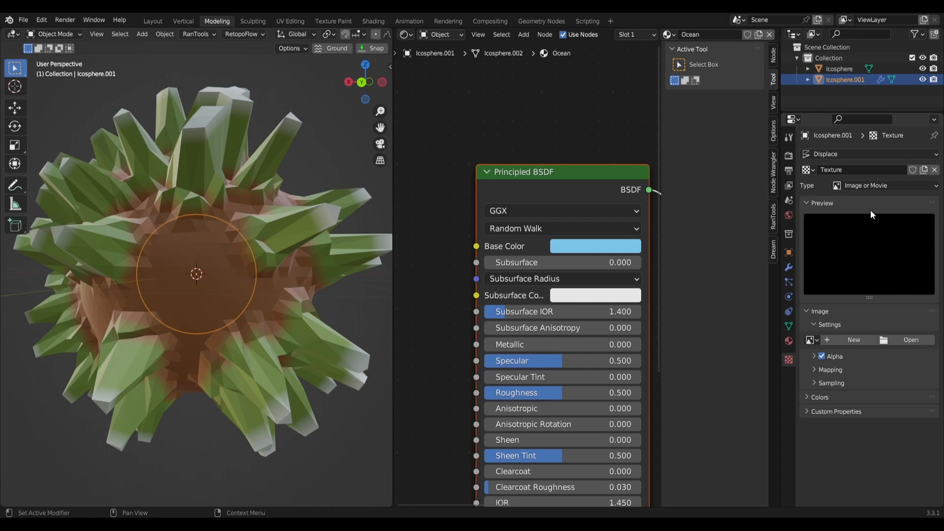
Try the Musgrave type for the ocean's displacement texture.
click(879, 186)
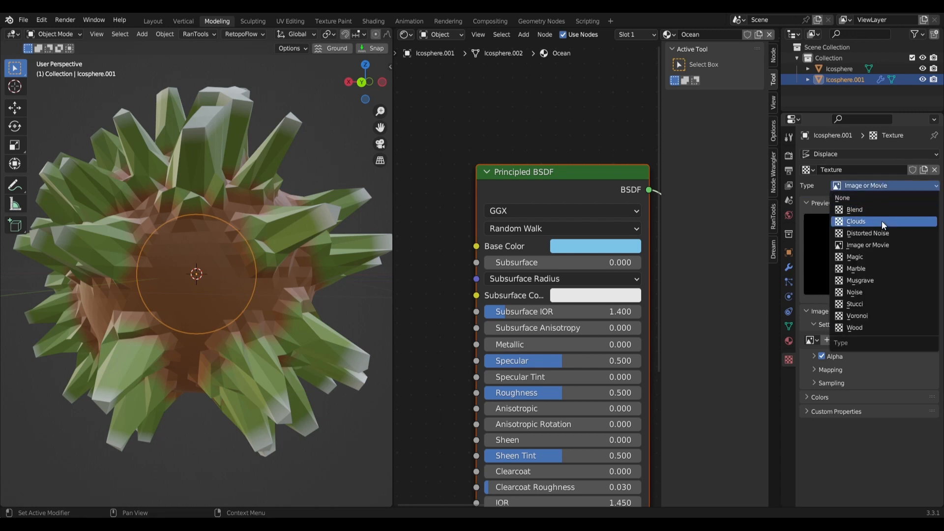
click(883, 280)
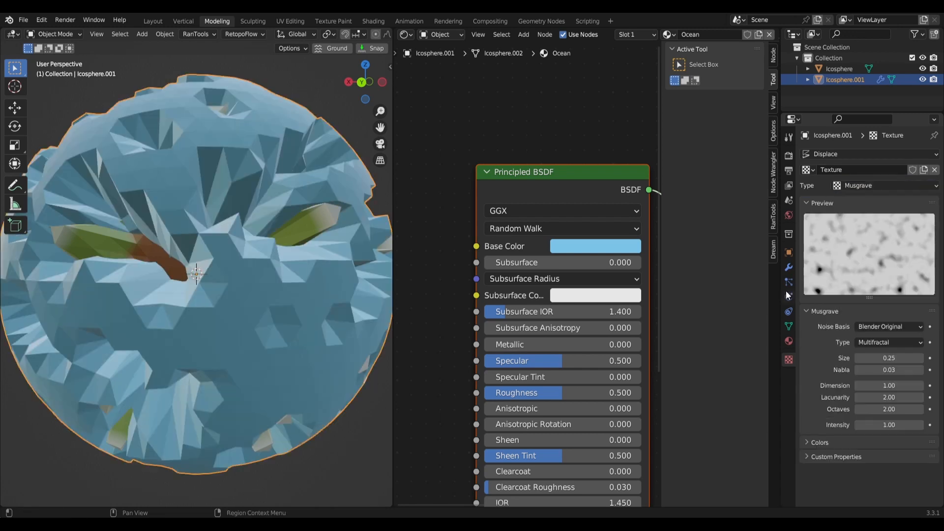
middle_drag(369, 246, 372, 274)
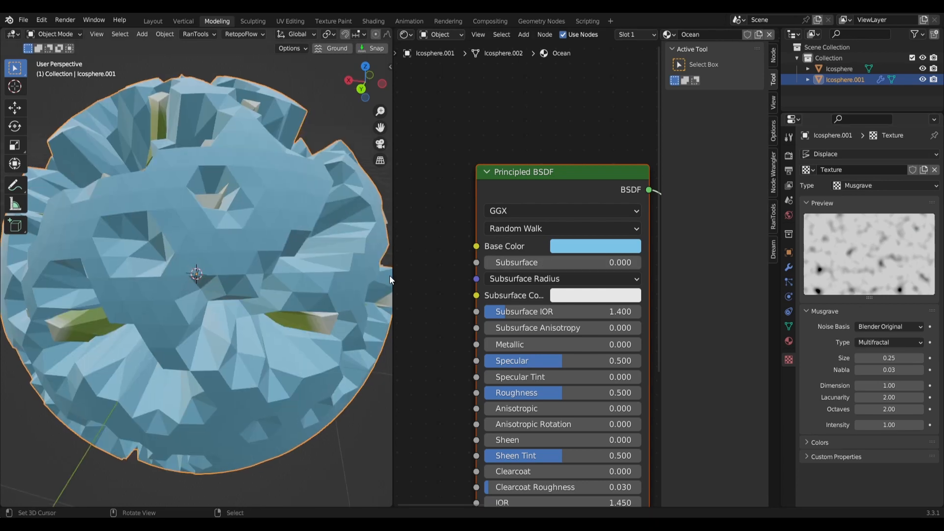
Set the ocean's displacement texture type to Voronoi and lower its intensity.
click(863, 184)
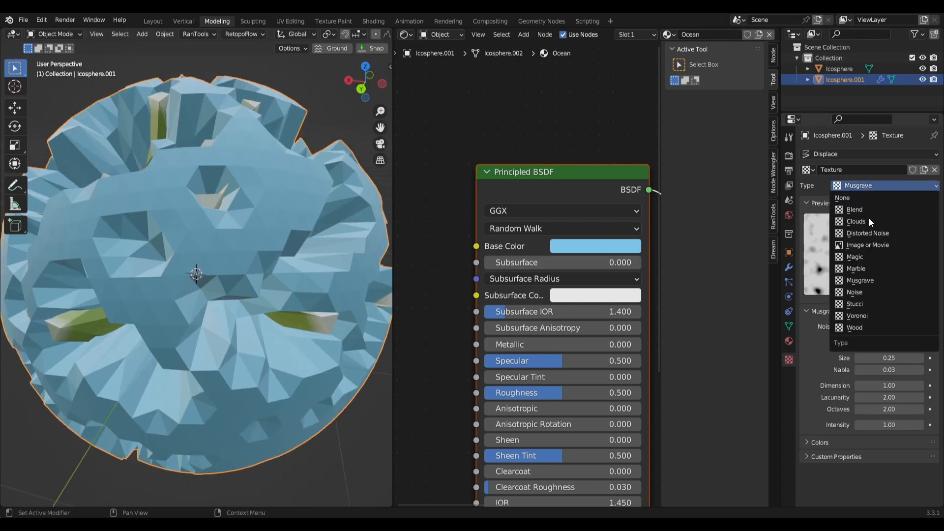
click(869, 316)
middle_drag(318, 211, 269, 264)
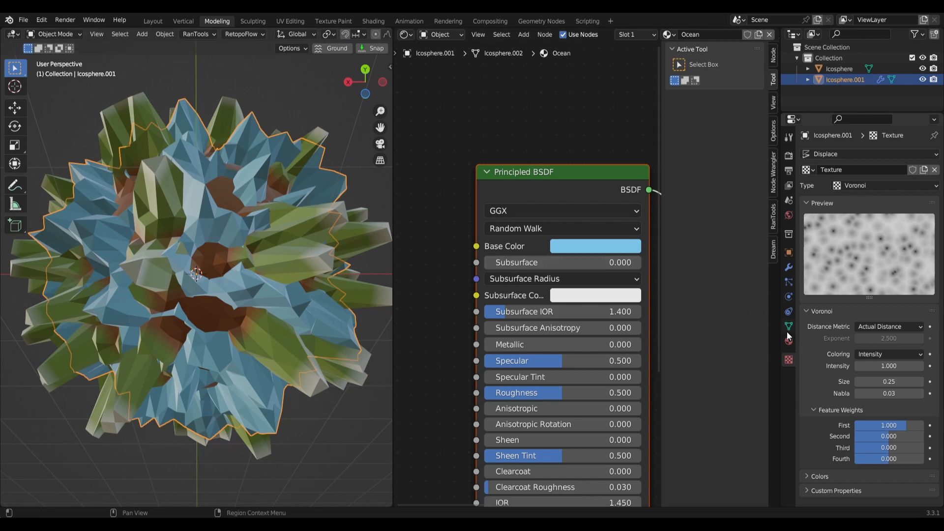
drag(888, 367, 876, 366)
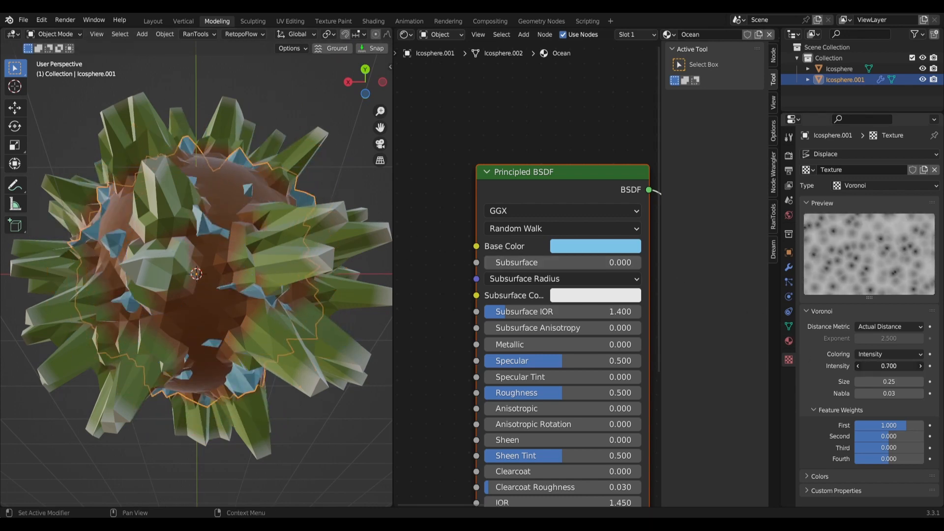
Set the ocean's Displace modifier strength to 0.100 and its midlevel to 0.000.
click(788, 267)
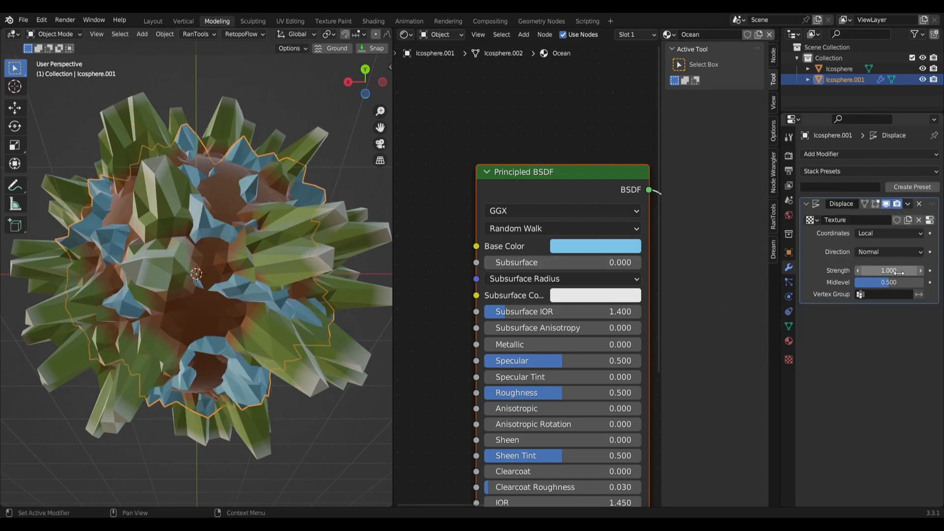
drag(898, 272, 848, 272)
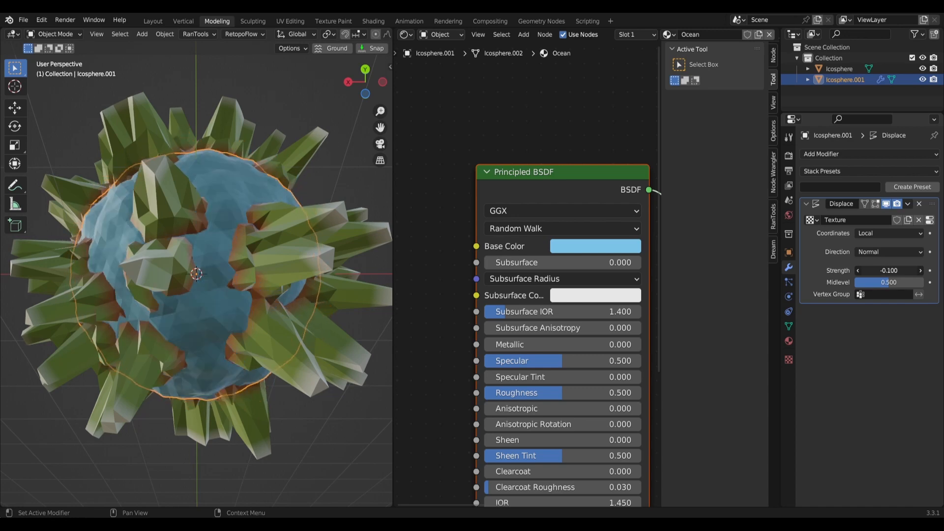
click(920, 272)
click(921, 272)
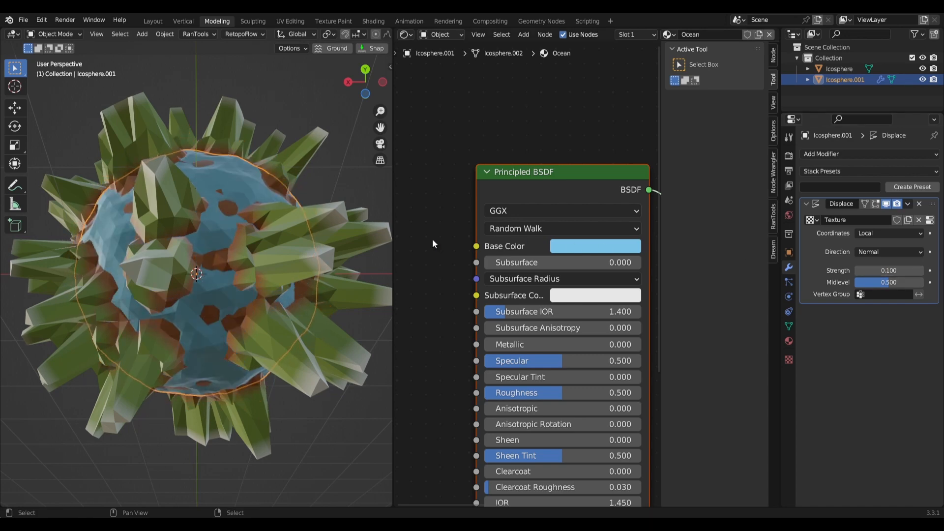
scroll(309, 263, up, 5)
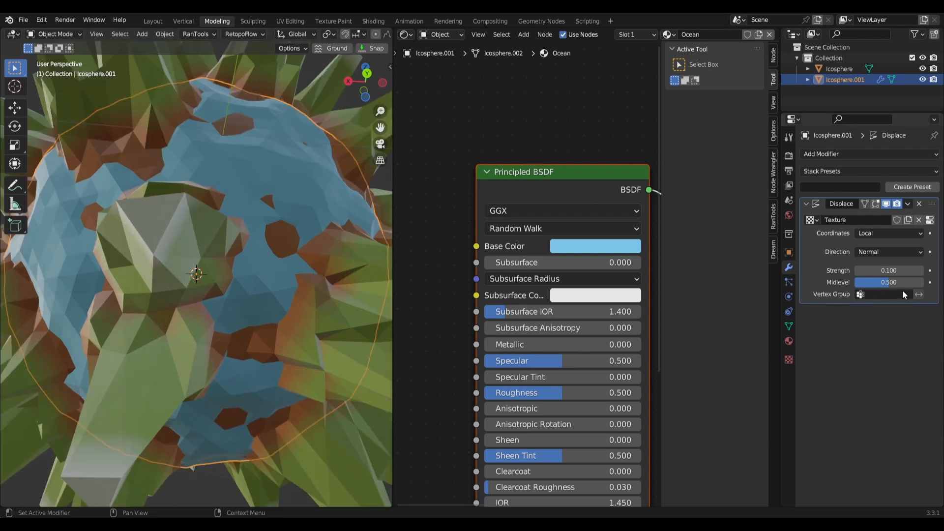
drag(881, 282, 855, 282)
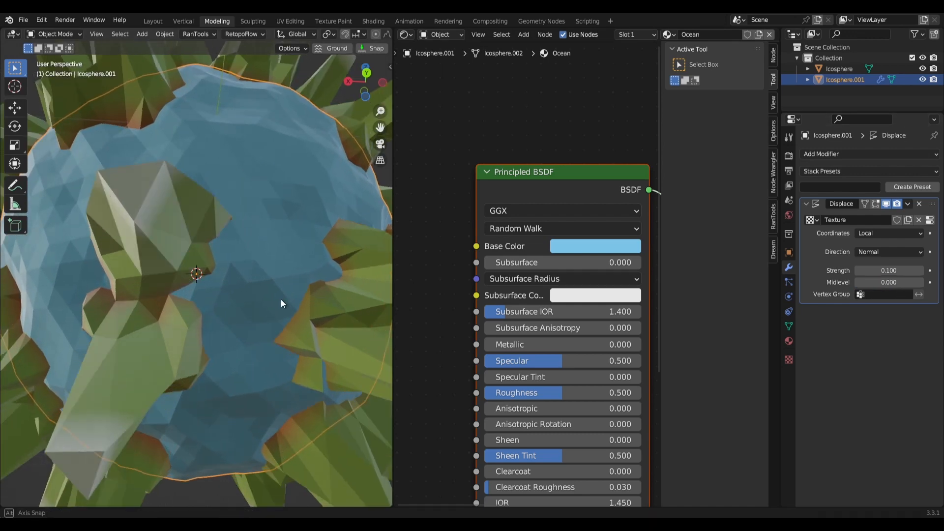
Select the spiky planet and bring its ColorRamp stops closer together, moving the green and brown stops toward white and the white stop to 0.270.
scroll(283, 274, down, 8)
middle_drag(285, 272, 321, 244)
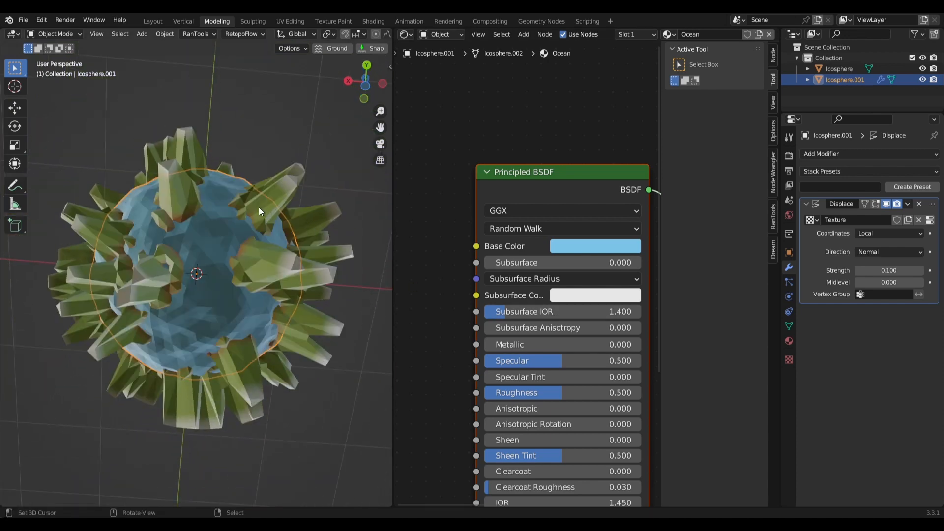
middle_drag(154, 220, 192, 161)
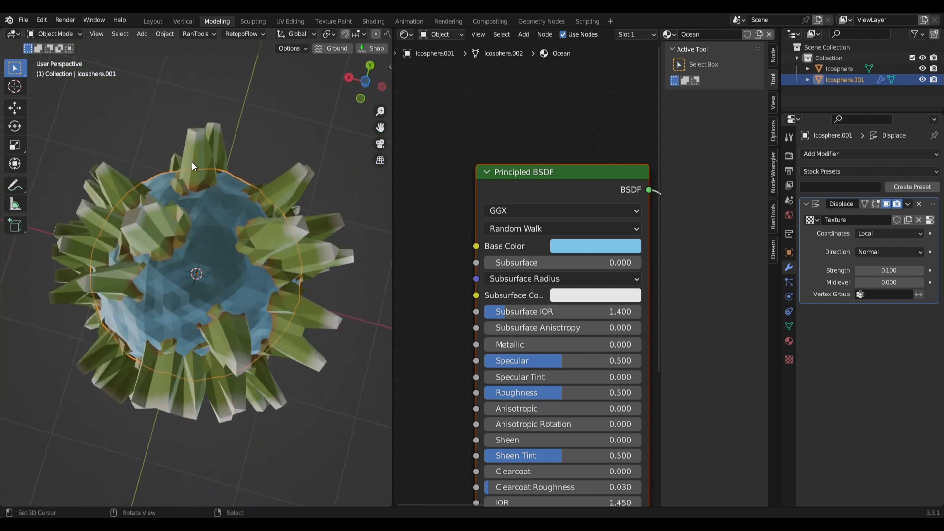
click(193, 164)
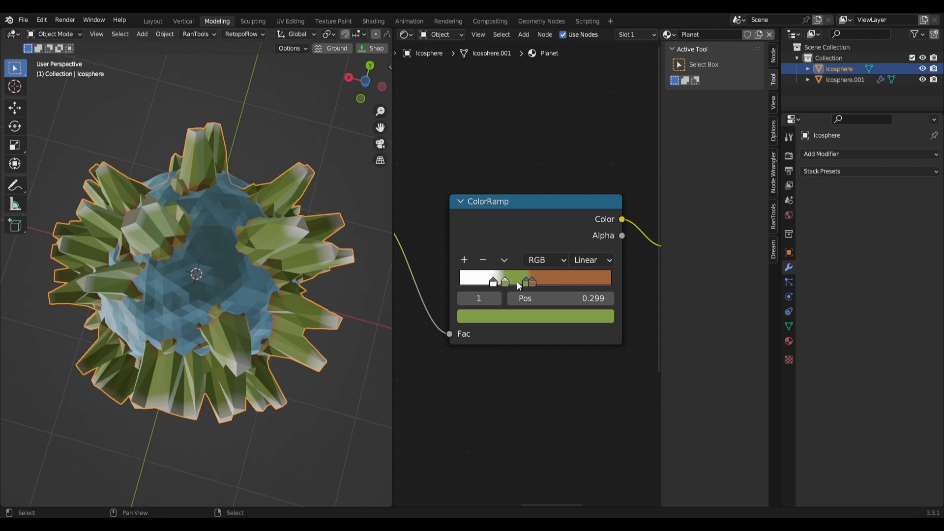
drag(526, 282, 520, 284)
click(532, 282)
drag(494, 281, 501, 282)
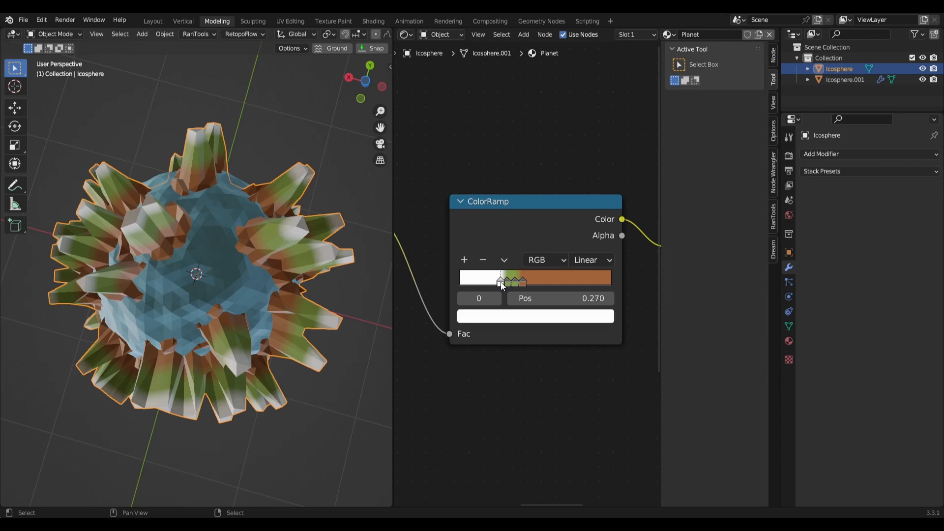
Maximize the 3D viewport, add an ico sphere with 5 subdivisions and move it along the X axis beside the planet.
middle_drag(255, 276, 275, 266)
scroll(208, 209, down, 2)
scroll(243, 227, down, 2)
key(ctrl+space)
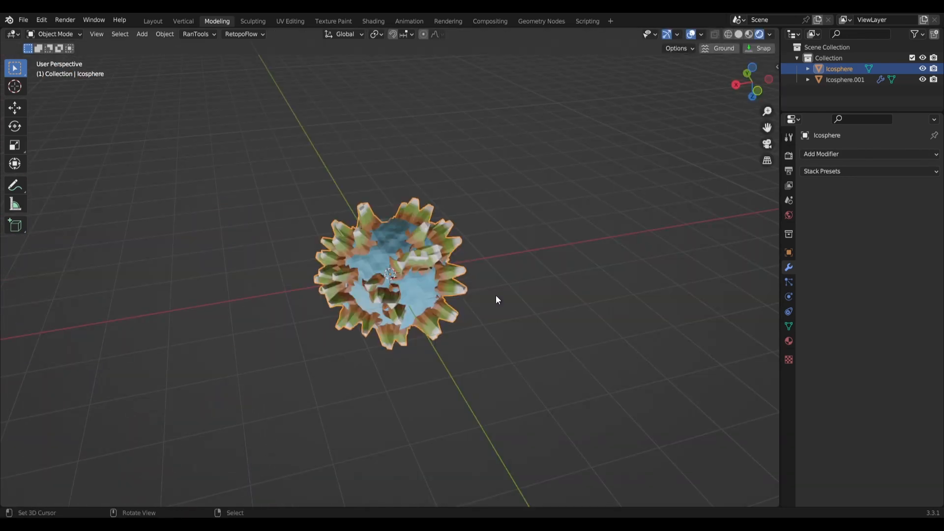
middle_drag(496, 299, 472, 293)
key(shift+a)
mouse_move(472, 293)
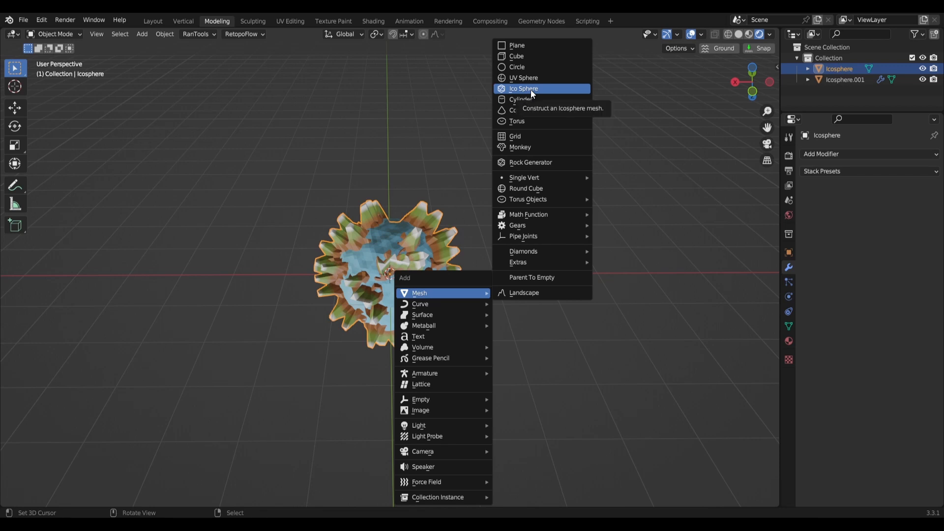
click(529, 89)
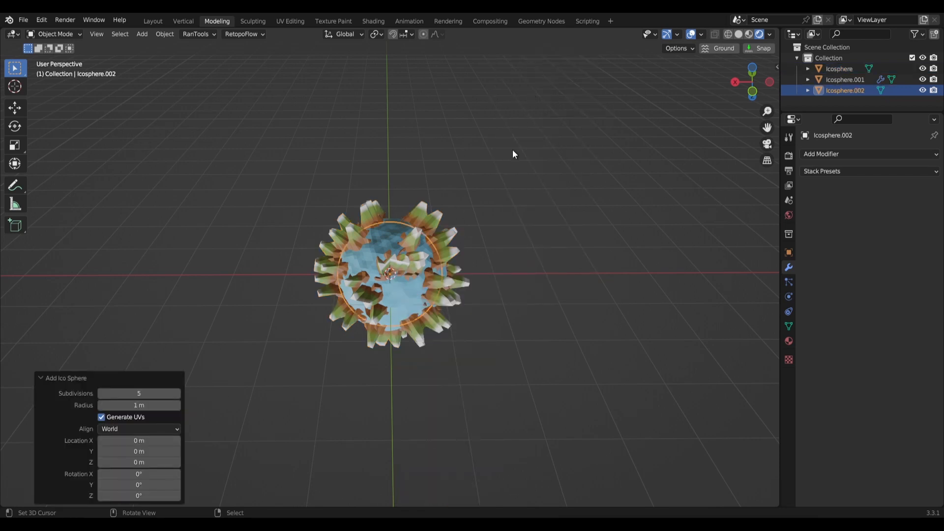
key(g)
key(x)
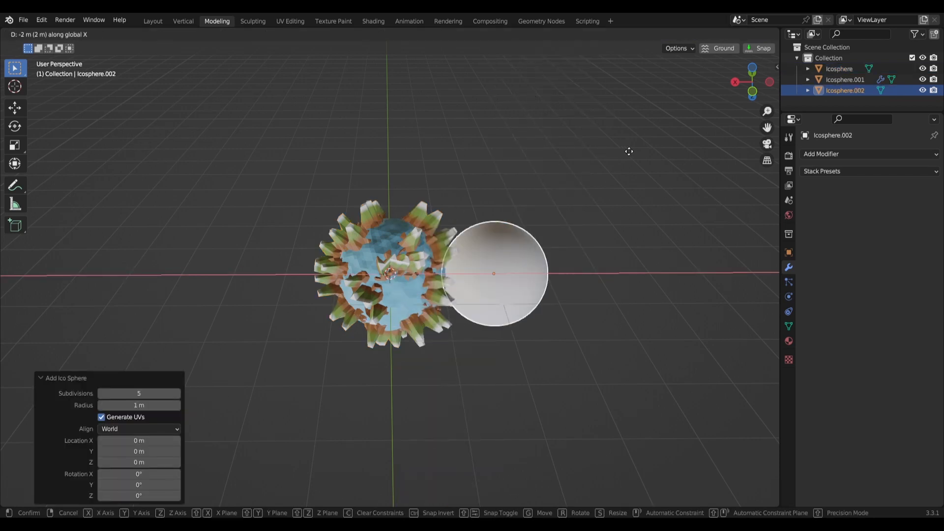
click(630, 149)
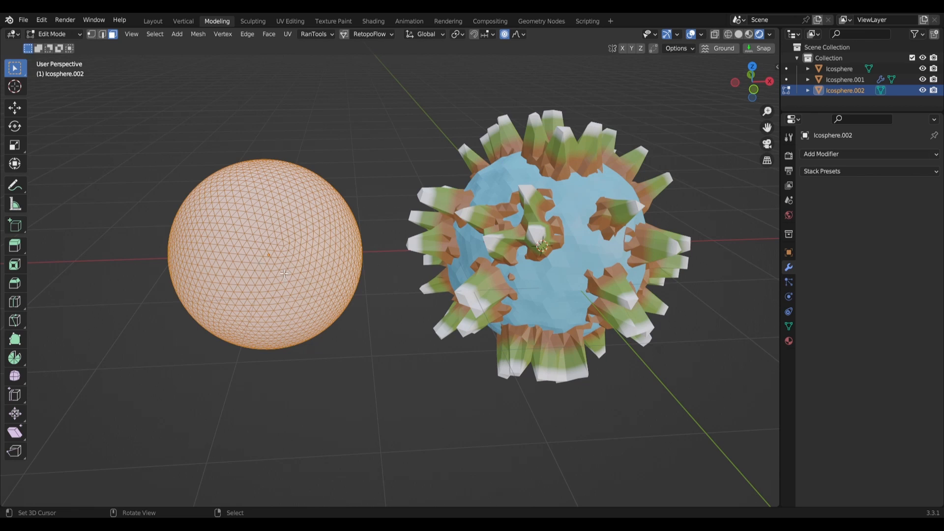
Apply Select Random to the new sphere's vertices with the Deselect action and a ratio of 0.750.
scroll(284, 274, up, 2)
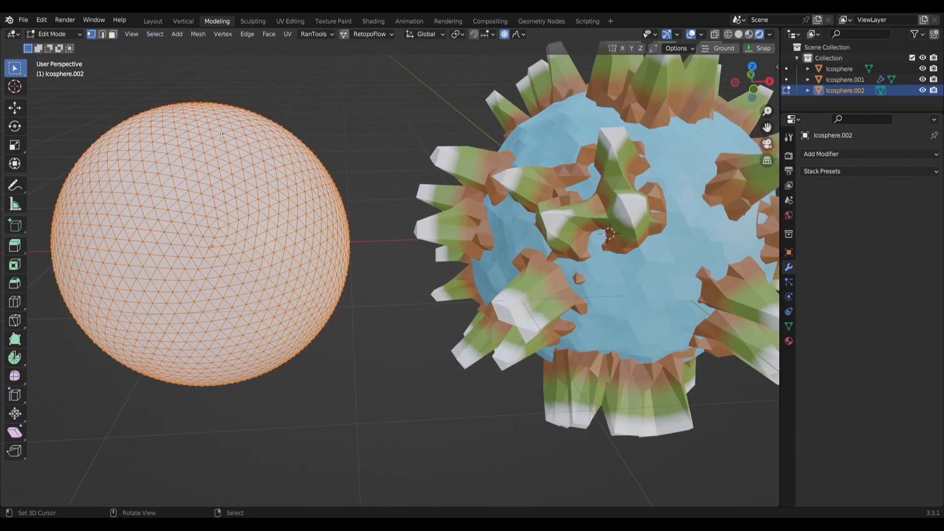
click(155, 34)
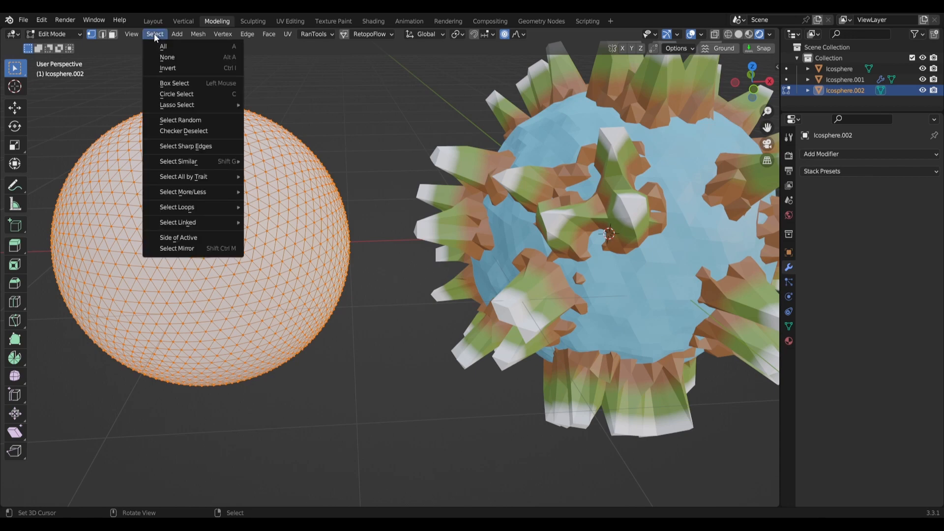
click(195, 121)
click(151, 497)
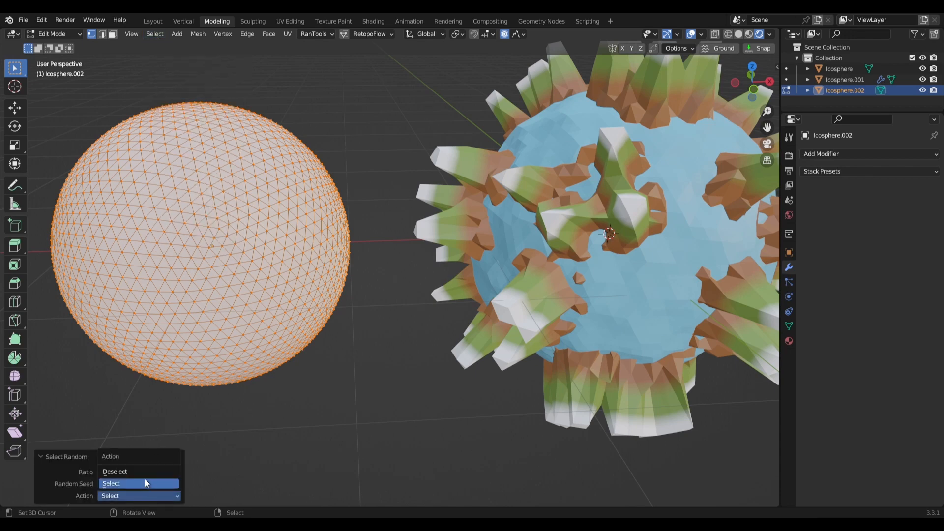
click(146, 484)
drag(150, 472, 160, 472)
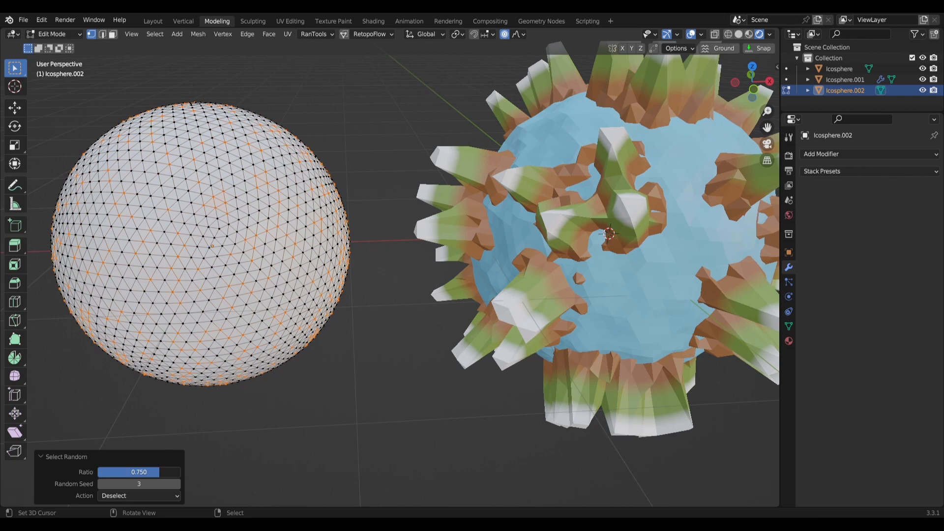
Set the random deselection ratio to 0.950 and refine it to 0.975.
click(166, 472)
text(0.9)
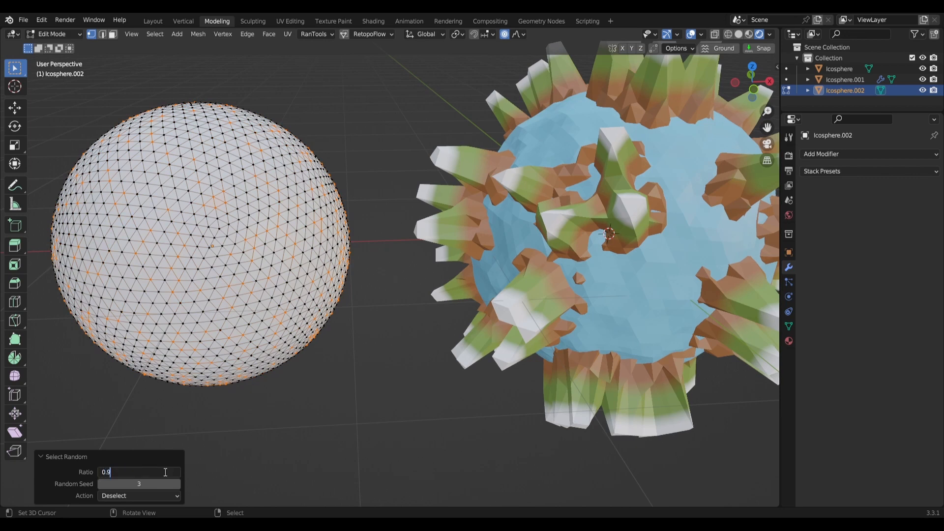
text(5)
key(Return)
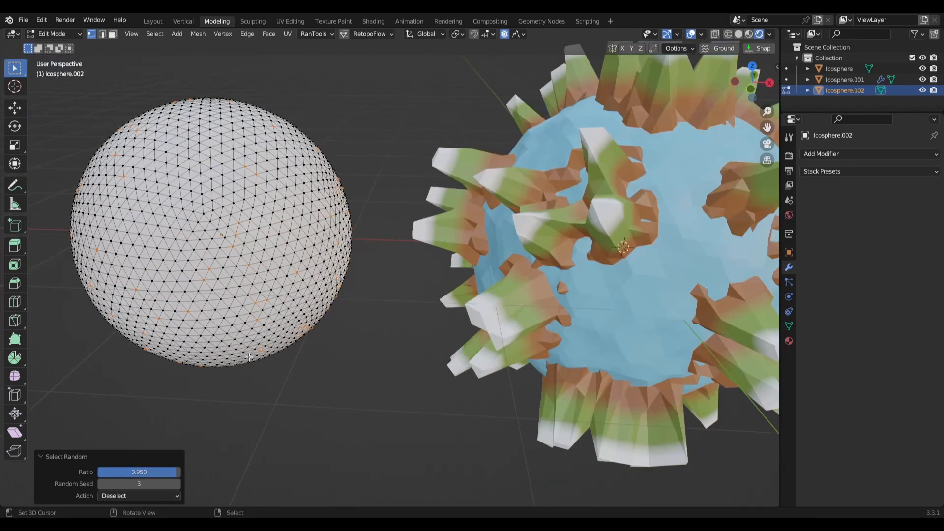
middle_drag(248, 357, 305, 322)
click(139, 472)
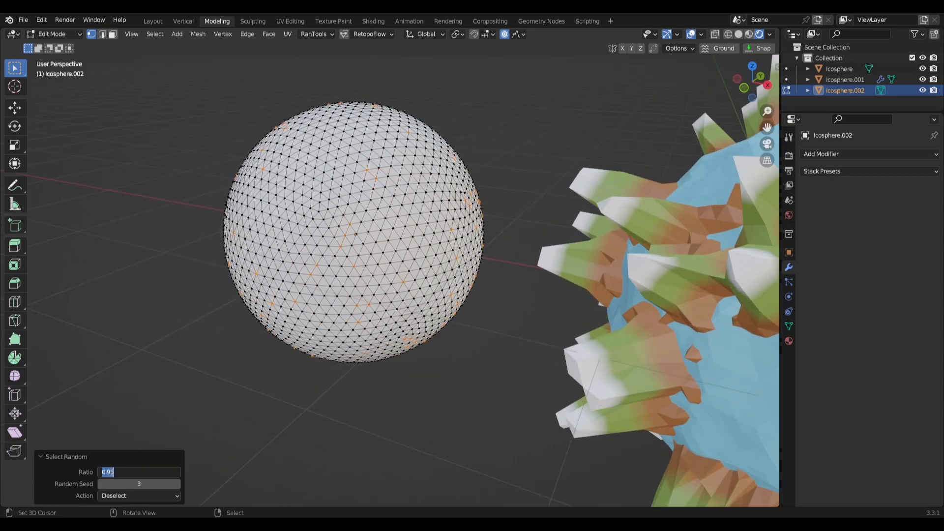
text(0.975)
key(Return)
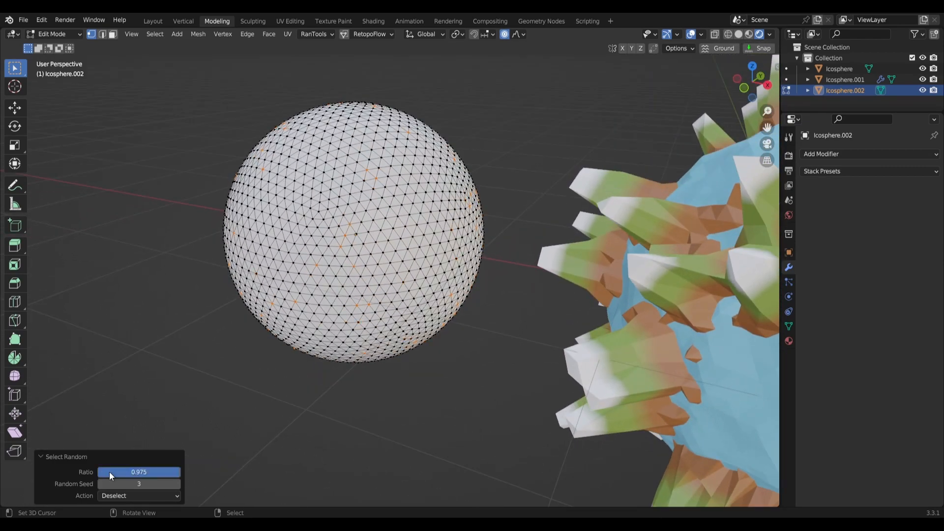
Grow the scattered vertex selection by one ring and inset the resulting faces by about 0.014 m.
middle_drag(266, 251, 157, 214)
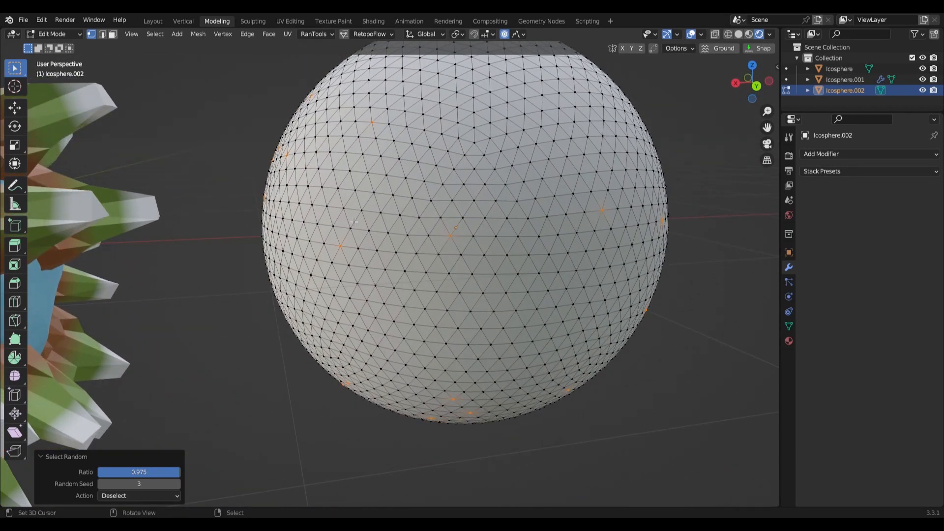
key(ctrl+KP_Add)
middle_drag(283, 156, 526, 220)
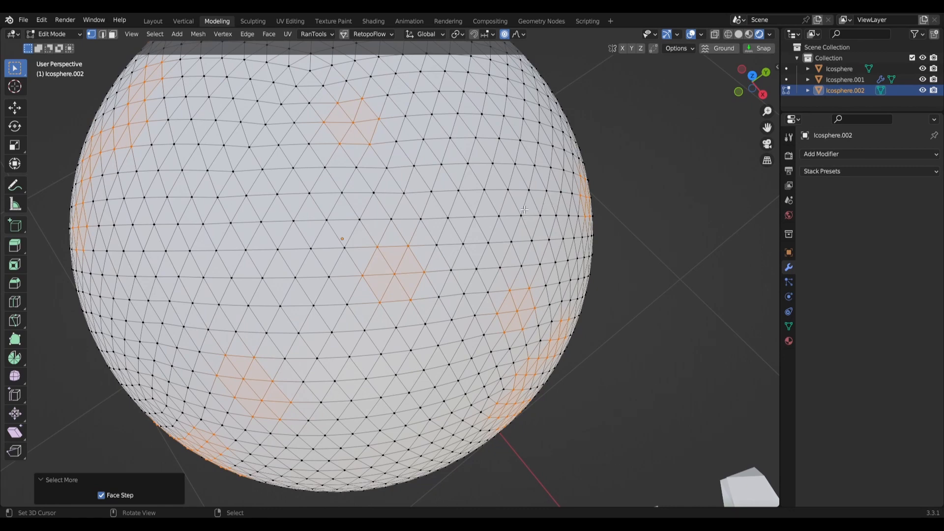
key(i)
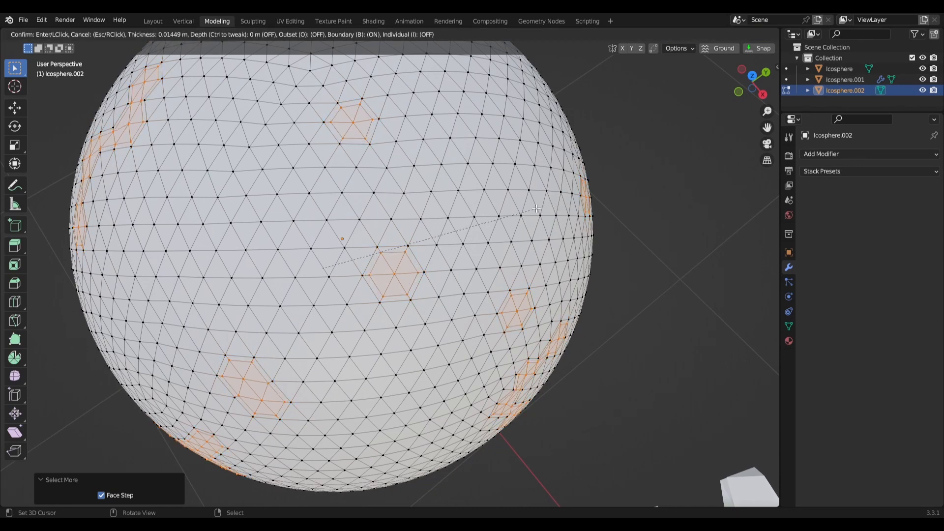
click(535, 208)
Extrude the inset faces inward along their normals by about 0.02 m to form craters.
middle_drag(536, 208, 517, 192)
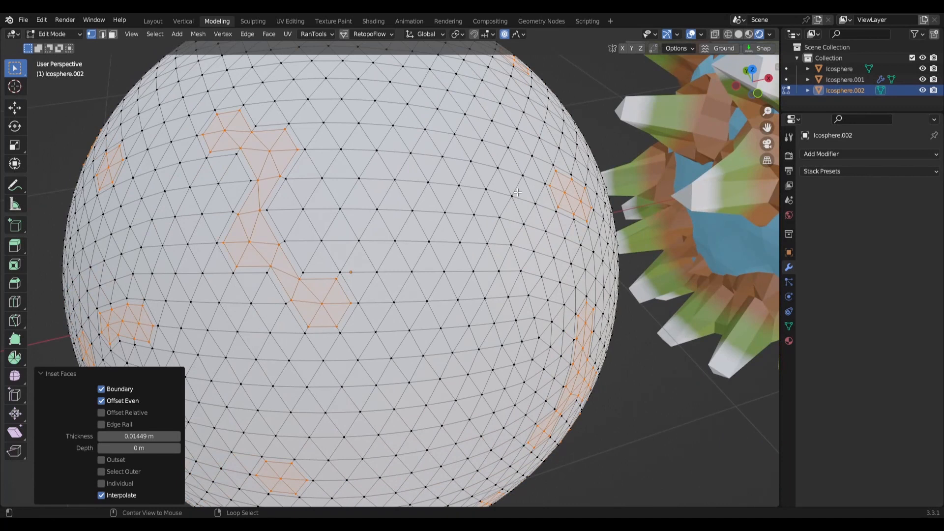
key(alt+e)
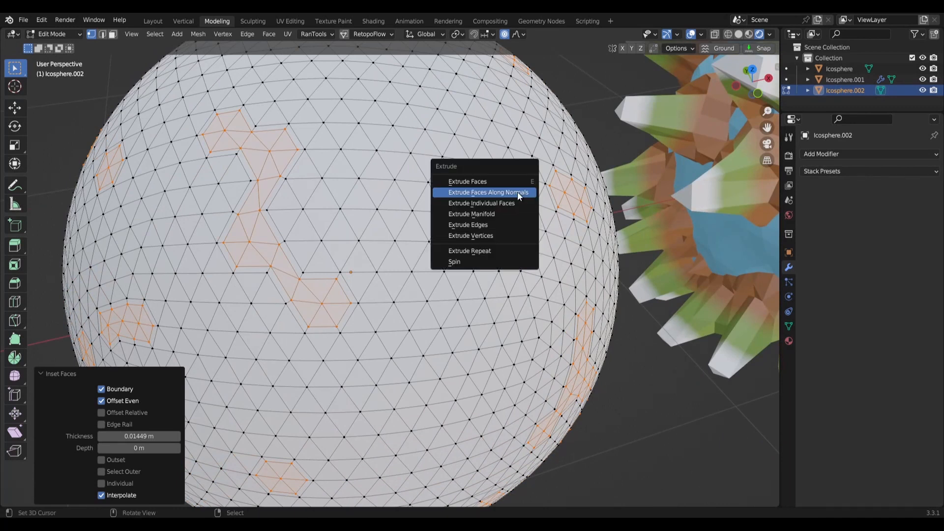
click(517, 192)
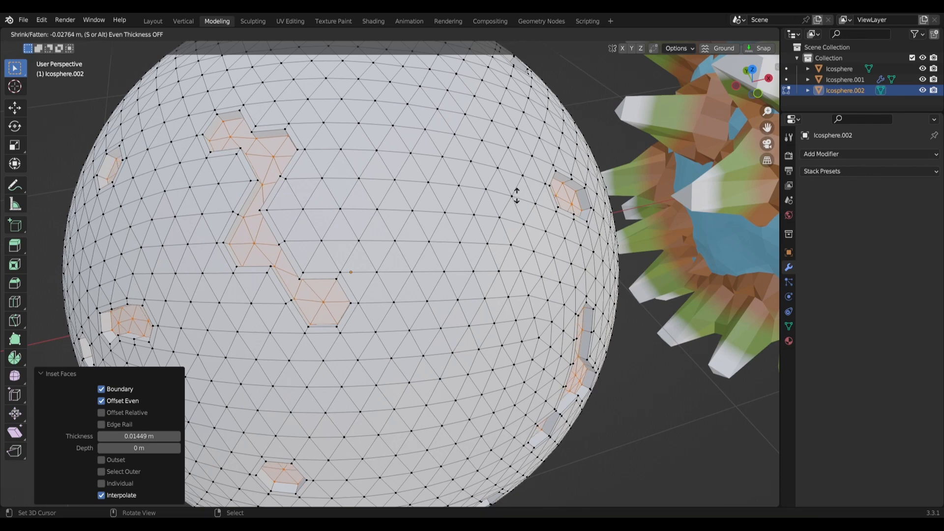
click(514, 198)
scroll(530, 190, down, 3)
middle_drag(531, 189, 440, 219)
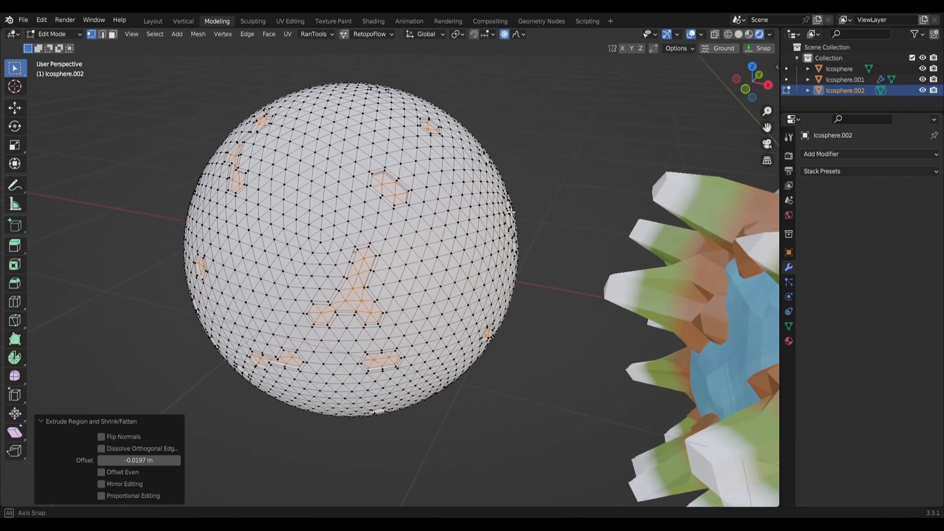
In face selection mode, select the rim face loops around several craters across the sphere.
scroll(440, 219, up, 4)
key(3)
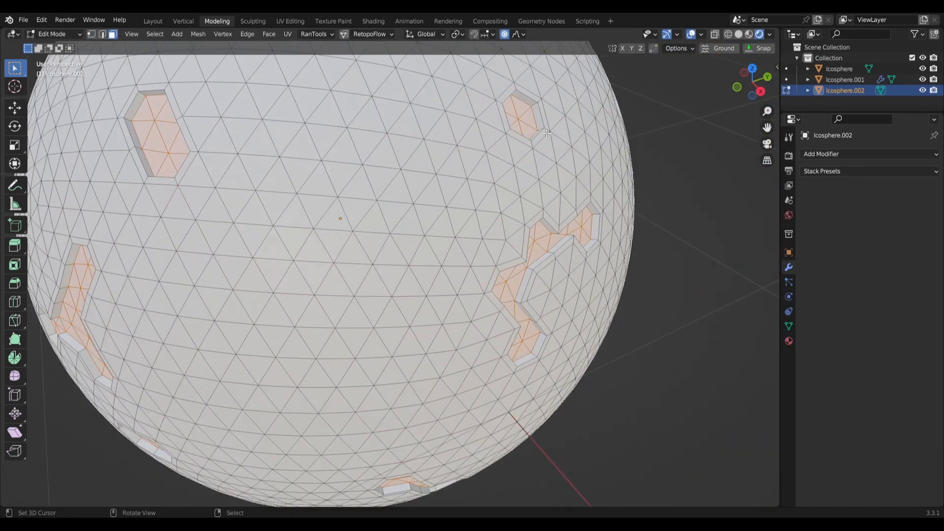
alt+click(546, 130)
middle_drag(281, 178, 306, 254)
middle_drag(237, 247, 324, 205)
alt+shift+right_click(437, 241)
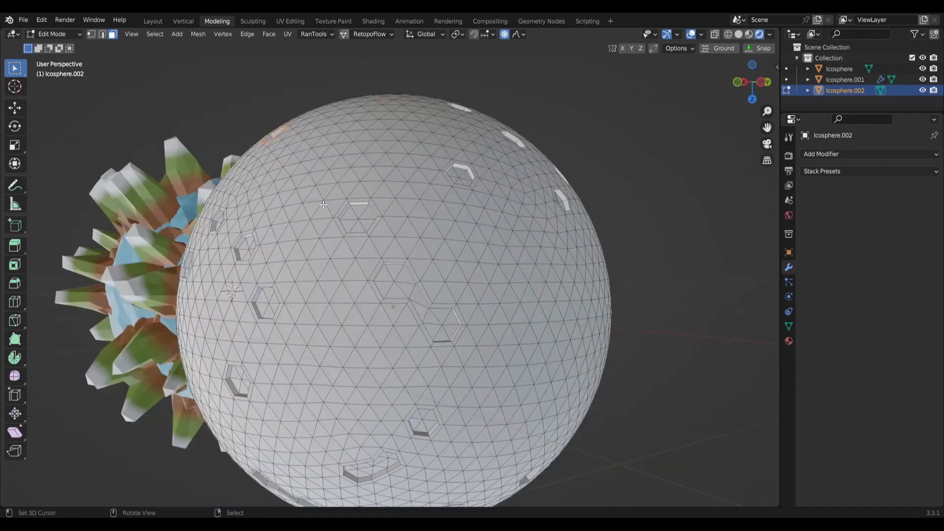
middle_drag(531, 253, 517, 352)
alt+shift+right_click(429, 266)
Push the selected crater rims outward along their normals by about 0.014 m and return to Object Mode.
key(alt+w)
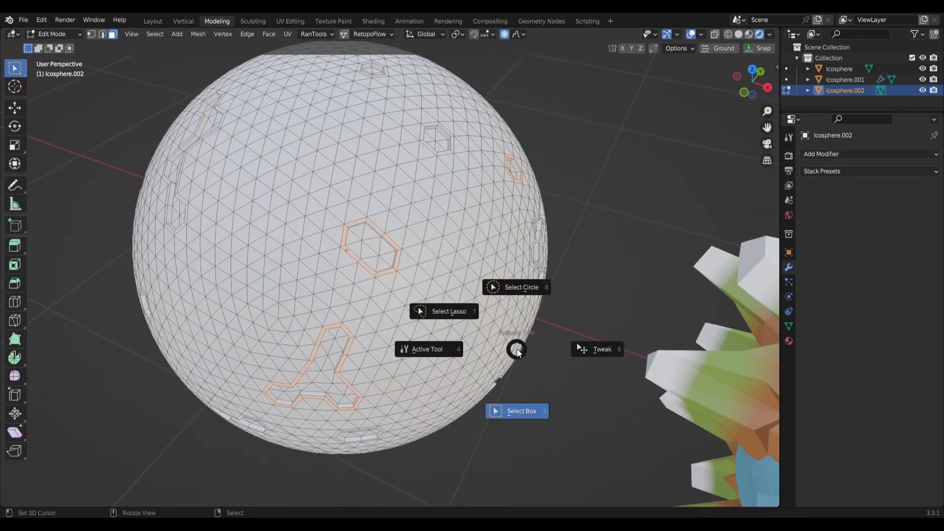
key(Escape)
key(alt+s)
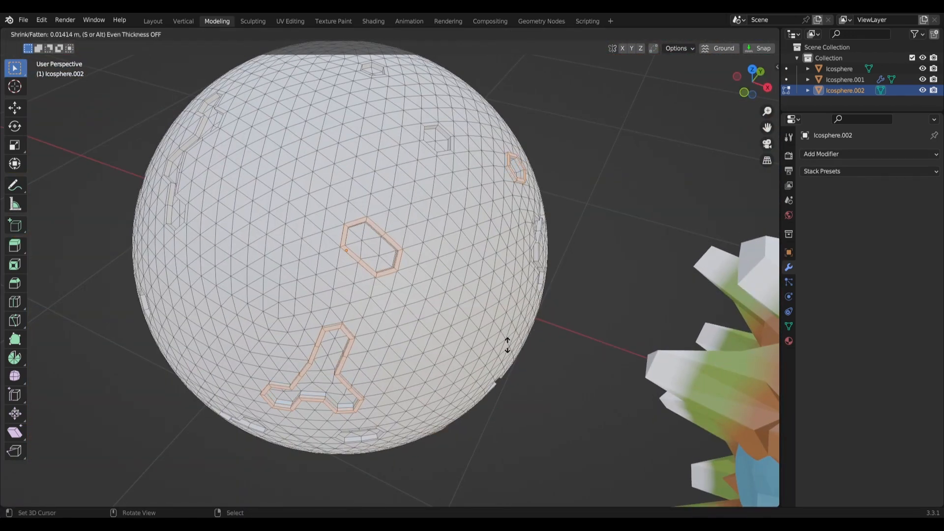
click(507, 343)
scroll(507, 343, down, 3)
key(Tab)
Add a Displace modifier to the cratered sphere and set its strength to 0.1.
middle_drag(509, 344, 298, 332)
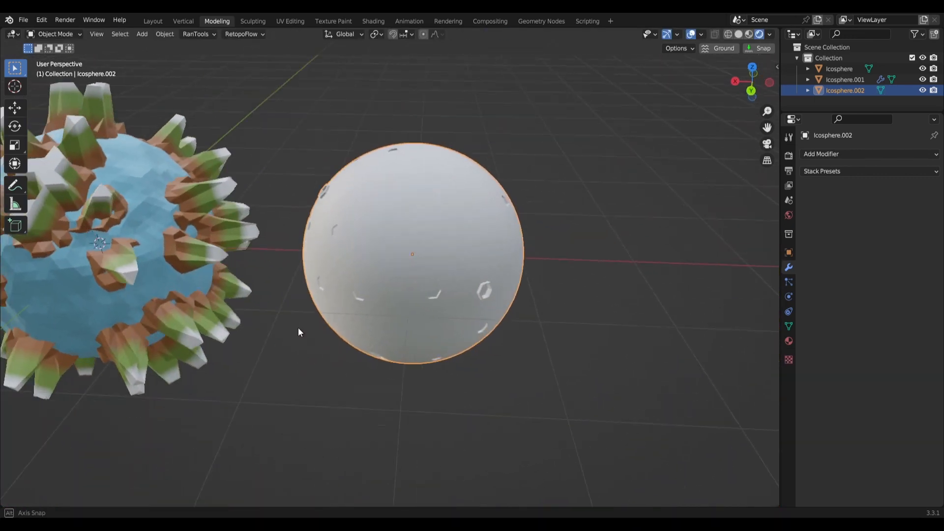
scroll(454, 337, up, 2)
middle_drag(454, 338, 456, 355)
click(833, 154)
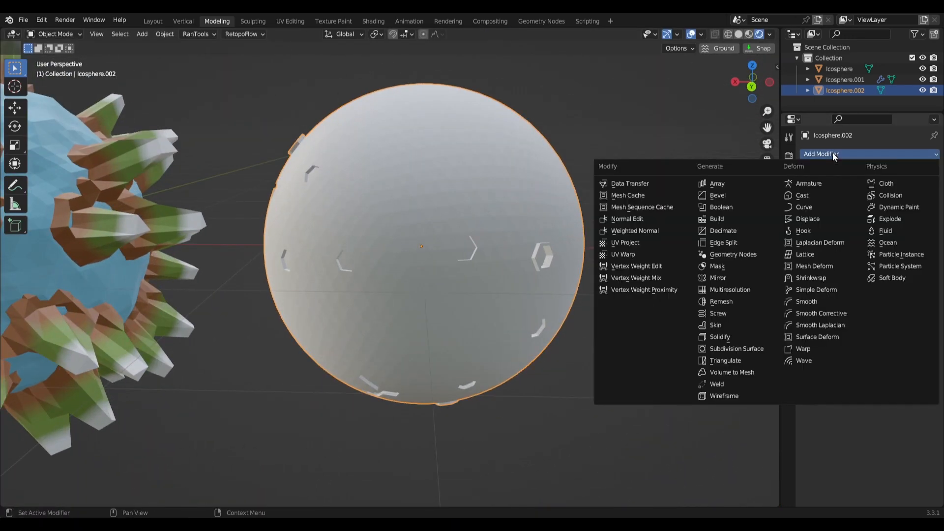
click(824, 219)
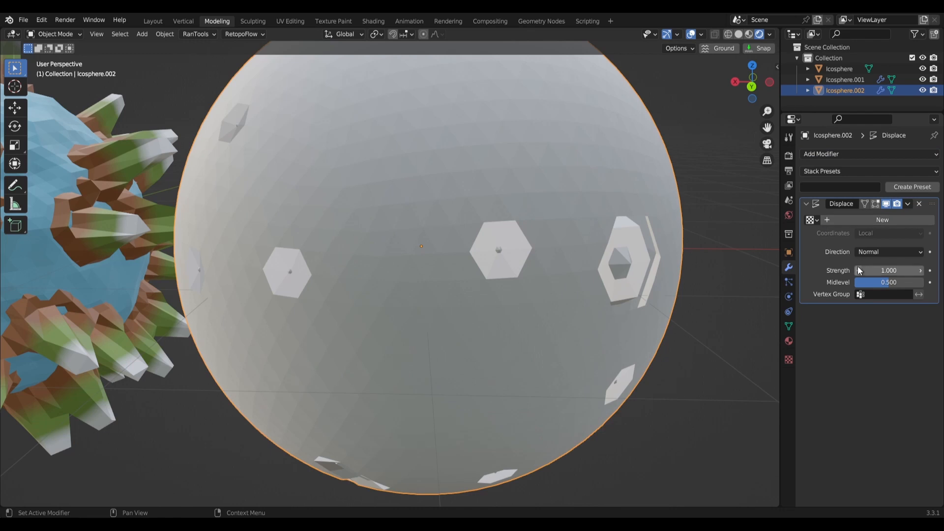
click(889, 271)
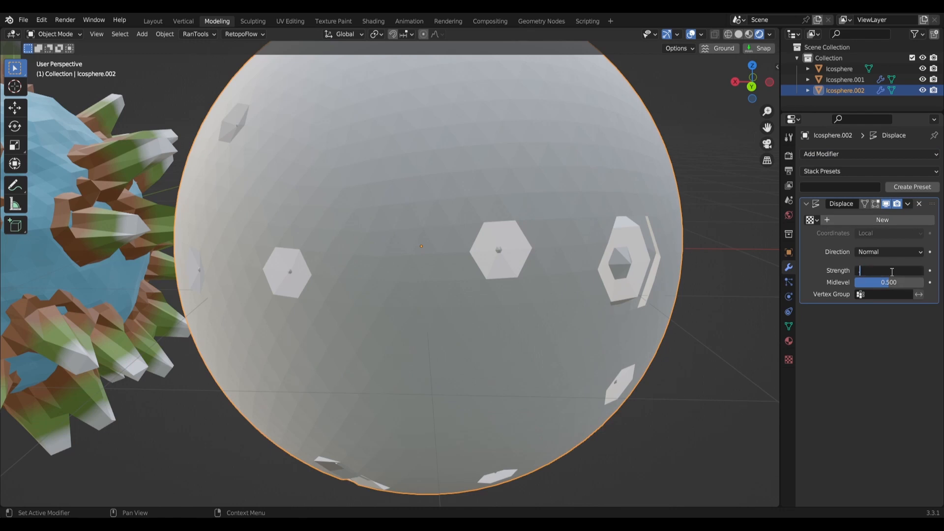
text(.1)
key(Return)
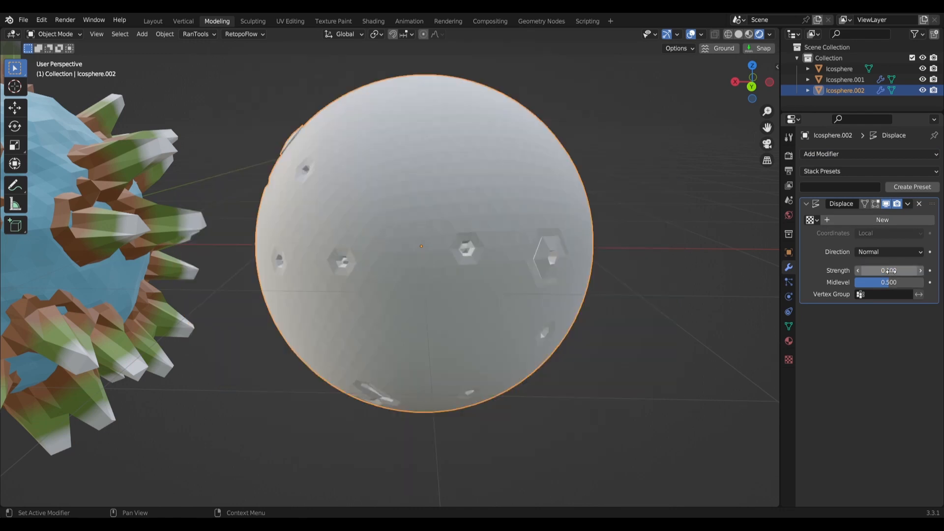
Assign the existing texture named Texture to the cratered sphere's Displace modifier.
click(810, 220)
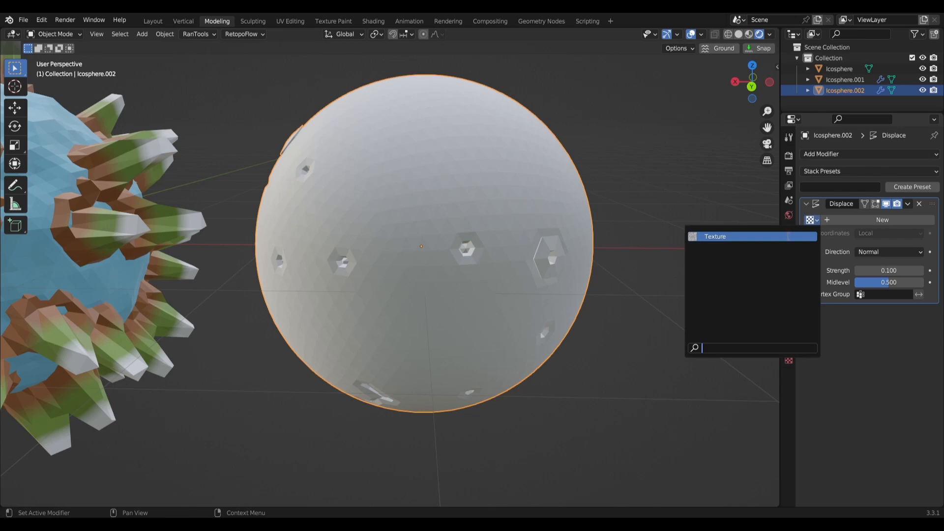
click(788, 237)
middle_drag(772, 235, 681, 240)
scroll(680, 240, up, 2)
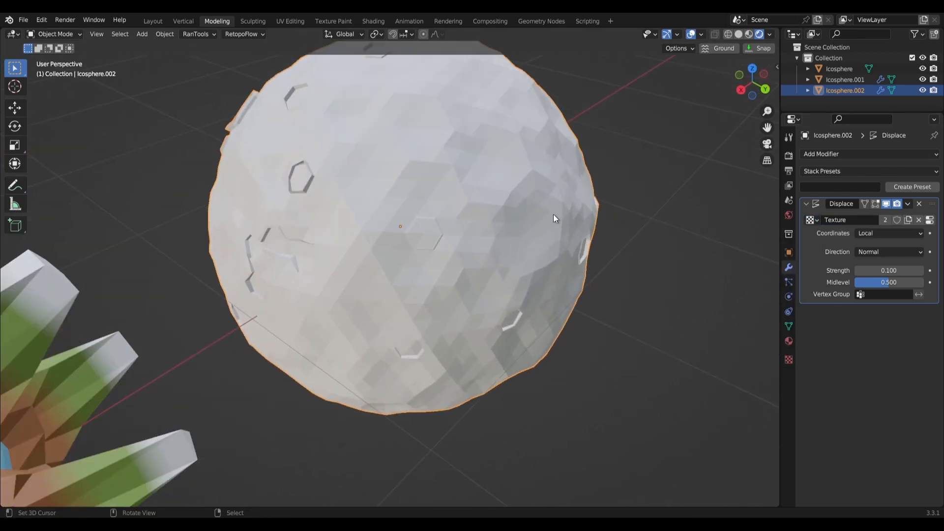
Examine the cratered sphere's displaced surface and crater rims from several angles, along with its position beside the spiky planet.
scroll(553, 213, down, 3)
middle_drag(527, 187, 441, 265)
scroll(424, 173, down, 1)
scroll(440, 267, up, 1)
right_drag(439, 268, 438, 270)
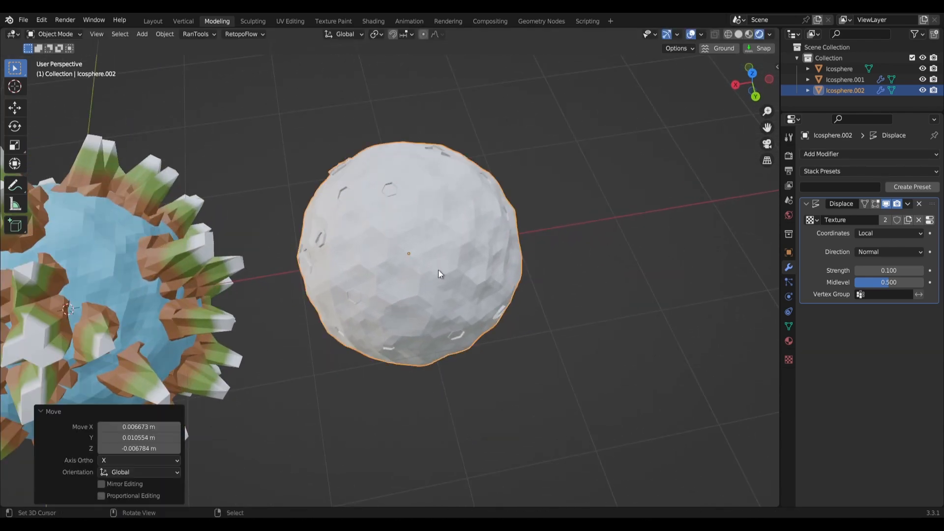
scroll(439, 269, up, 1)
middle_drag(561, 257, 640, 246)
key(Tab)
scroll(570, 224, down, 2)
key(Tab)
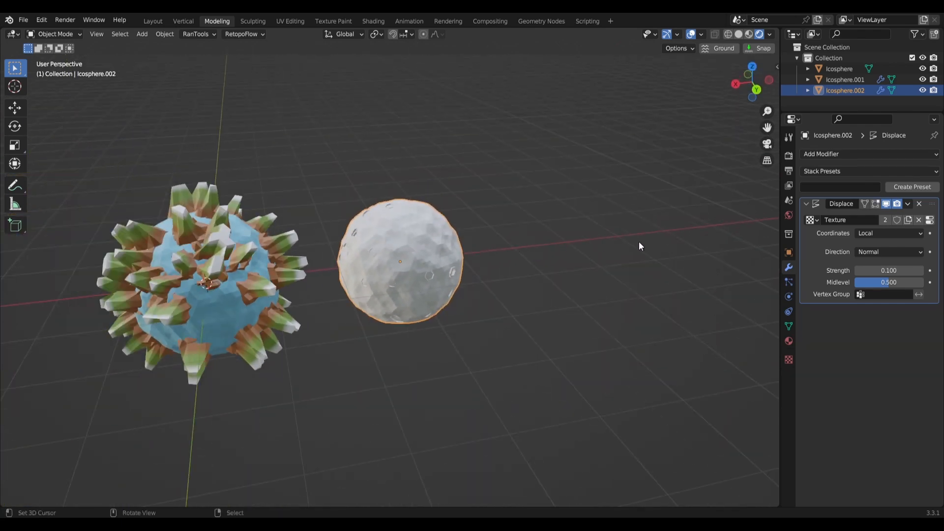
Create a new material on the cratered sphere and name it Moon.
click(789, 340)
click(845, 199)
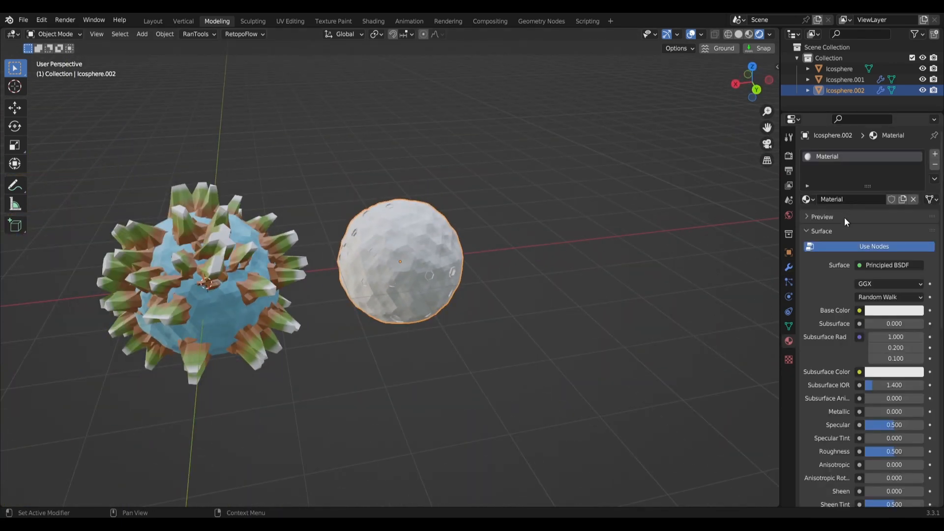
text(Moon)
key(Return)
Darken the Moon material's base color to dark grey and set its roughness to 1.0.
click(893, 310)
drag(912, 188, 913, 225)
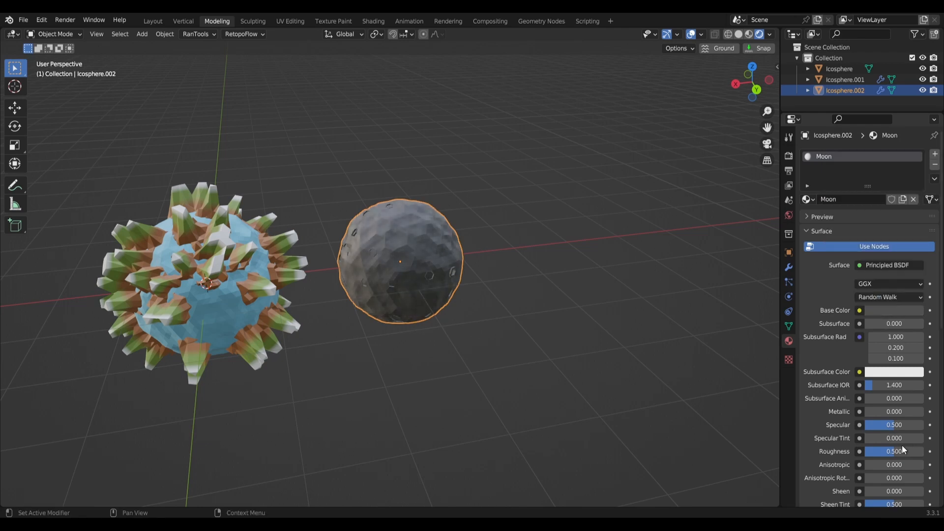
drag(917, 451, 937, 451)
middle_drag(513, 361, 410, 348)
scroll(464, 363, up, 6)
scroll(461, 364, down, 8)
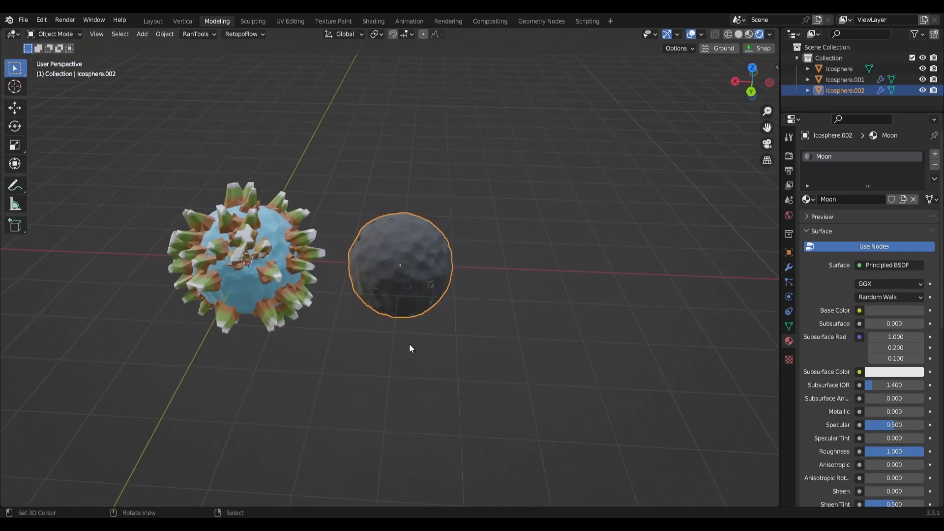
key(KP_7)
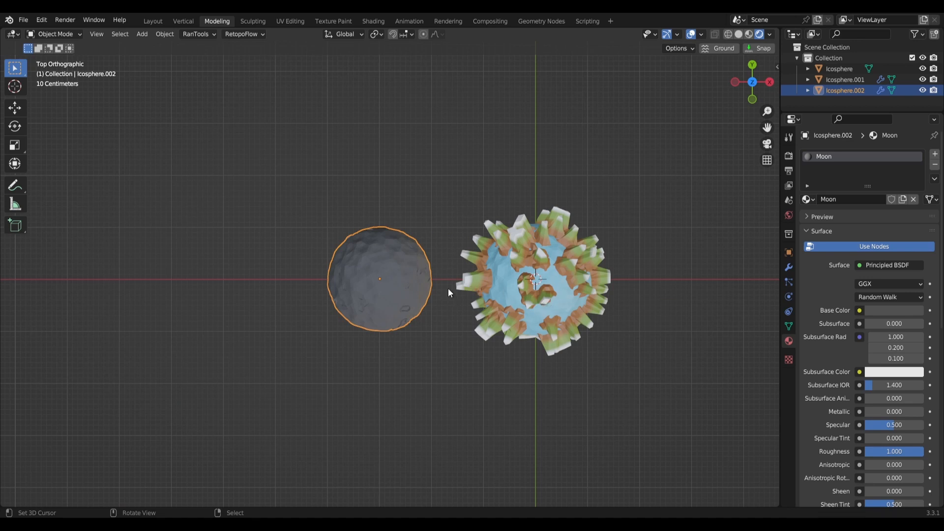
key(g)
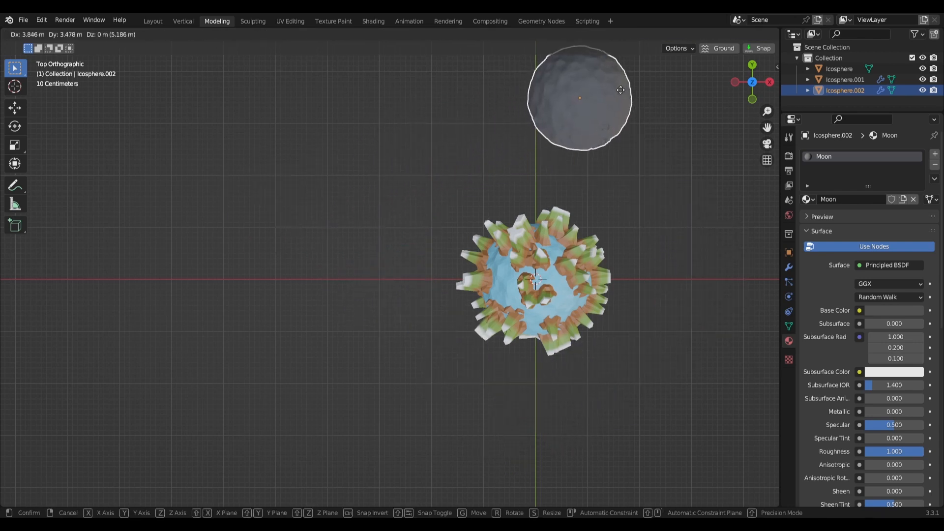
right_click(366, 283)
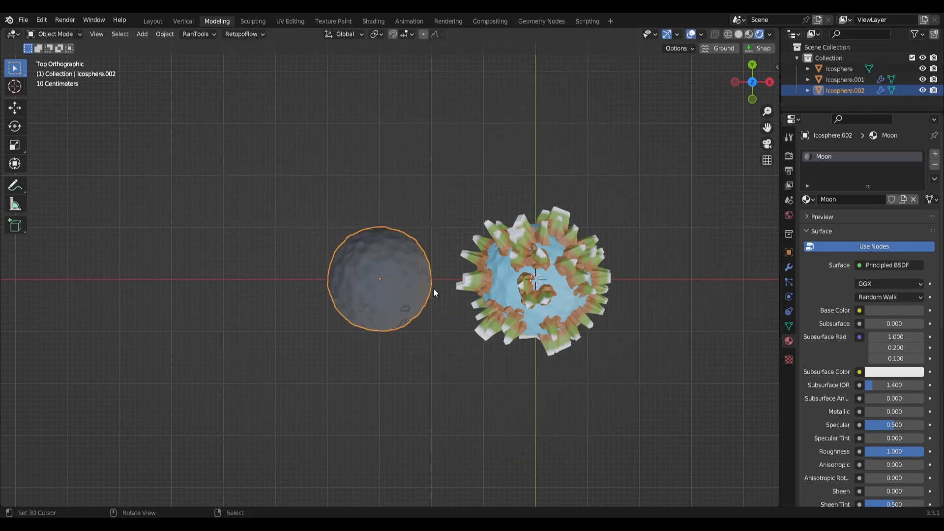
Add a sphere-shaped empty at the world origin and scale it up until it encloses the spiky planet.
middle_drag(494, 363, 527, 335)
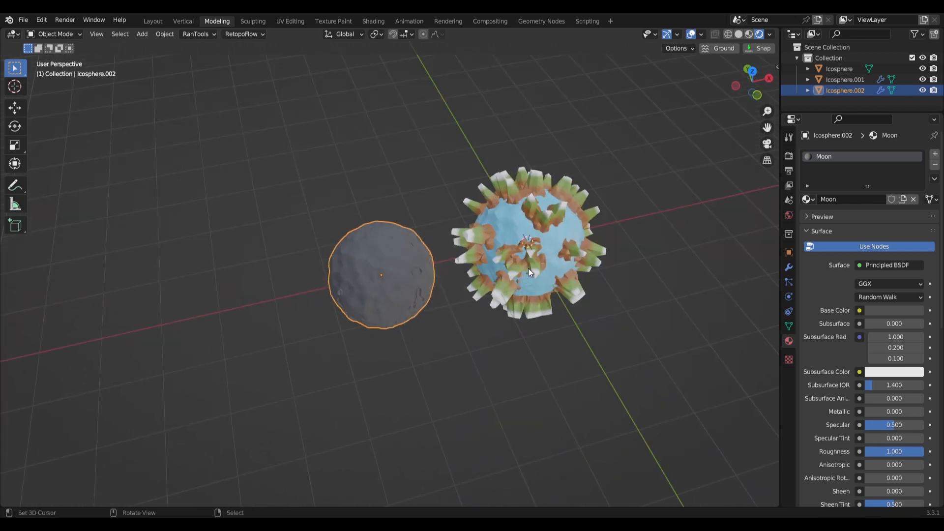
key(shift+a)
mouse_move(534, 247)
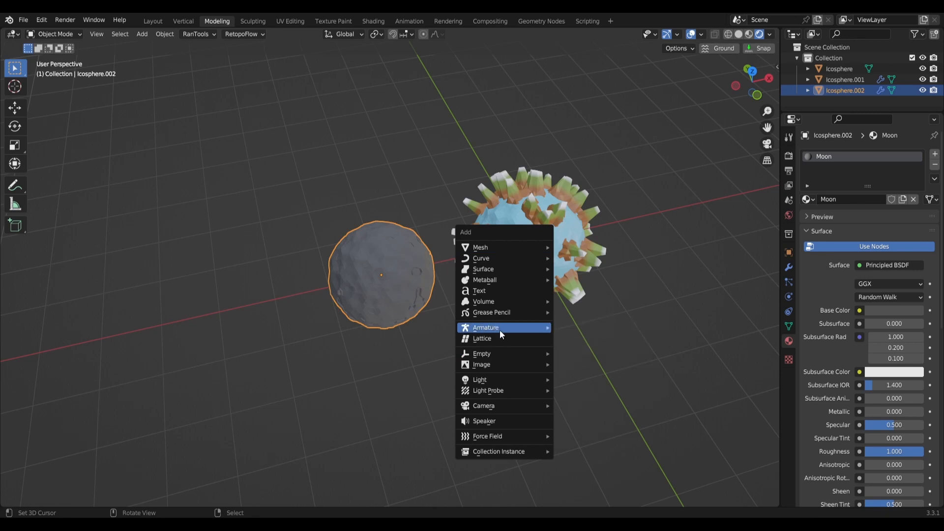
mouse_move(531, 351)
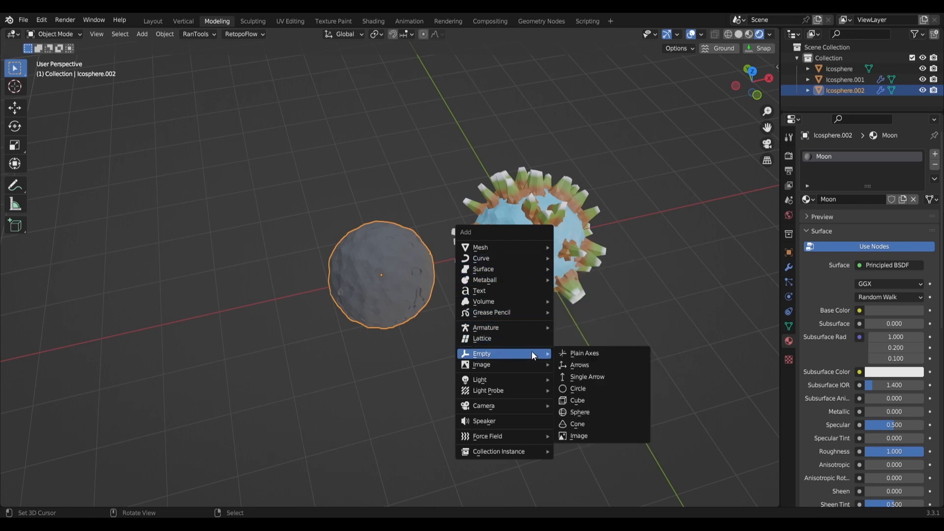
click(588, 412)
key(s)
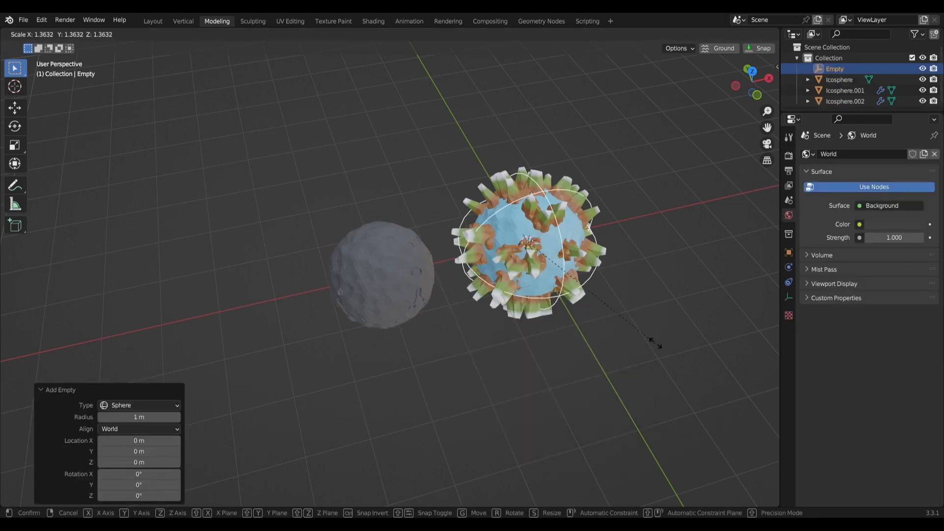
click(711, 346)
Parent the moon to the sphere empty using the Object parent type.
right_click(406, 276)
shift+right_click(449, 251)
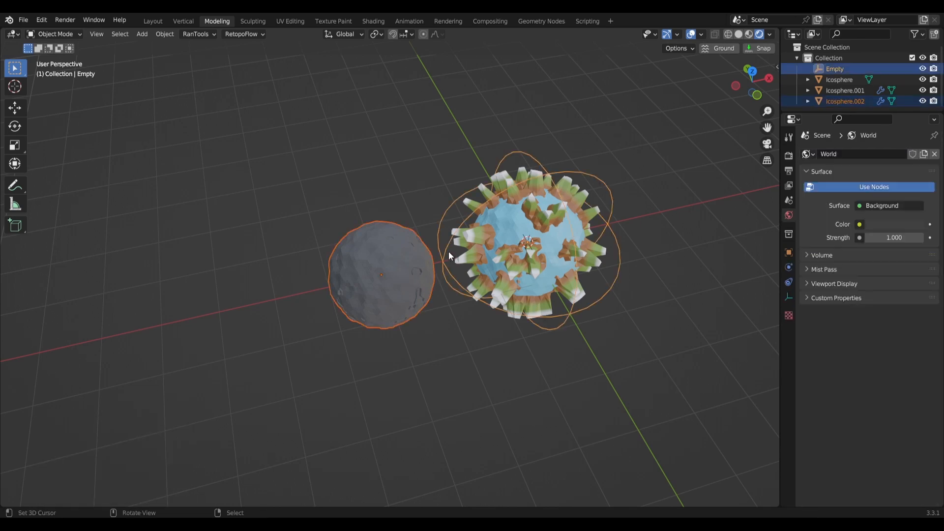
key(ctrl+p)
click(448, 252)
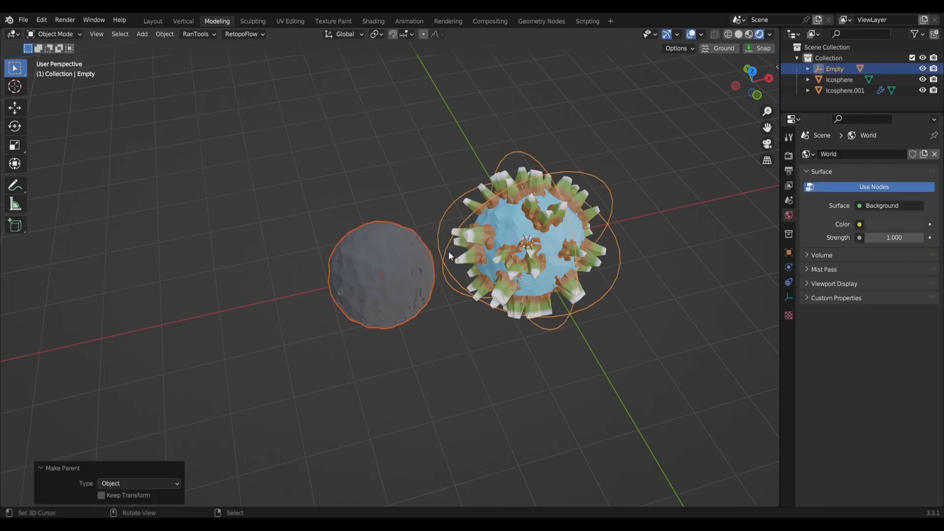
Rotate the sphere empty in top view to swing the moon around the planet.
right_click(446, 250)
key(KP_7)
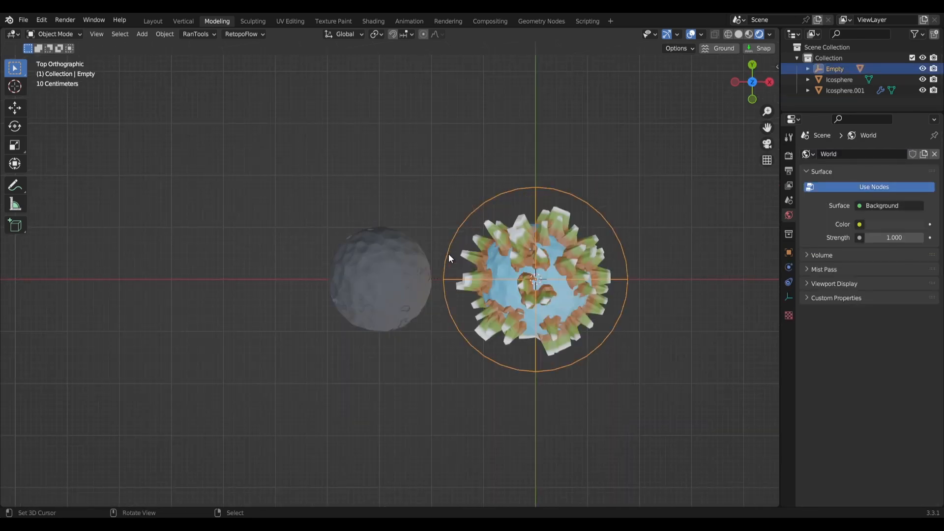
key(r)
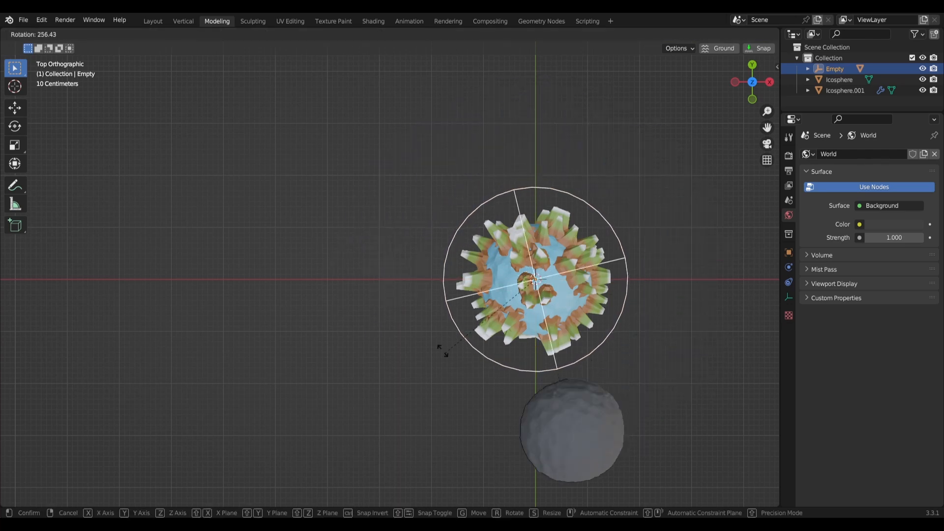
click(566, 292)
middle_drag(565, 292, 596, 306)
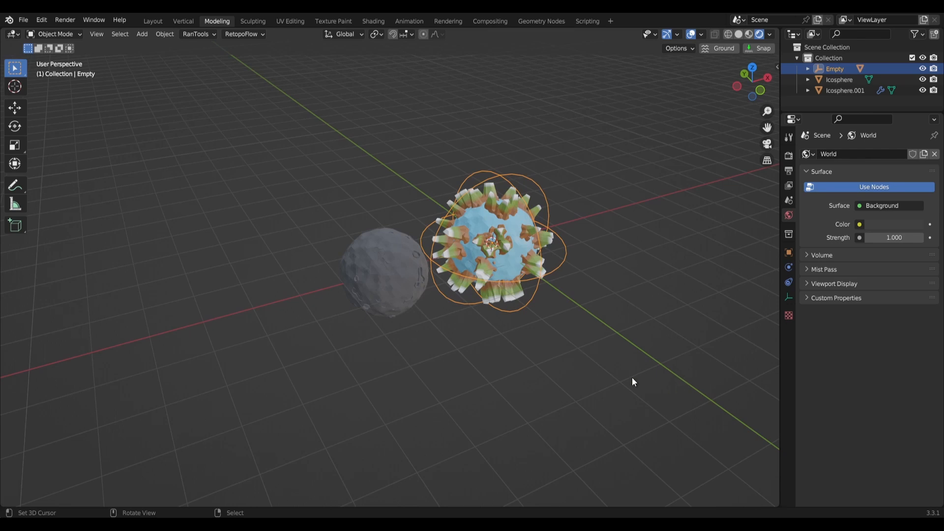
Undo the empty's rotation and the moon's parenting, and delete the sphere empty.
key(ctrl+z)
key(ctrl+z)
key(ctrl+z)
middle_drag(459, 277, 438, 347)
scroll(438, 347, up, 1)
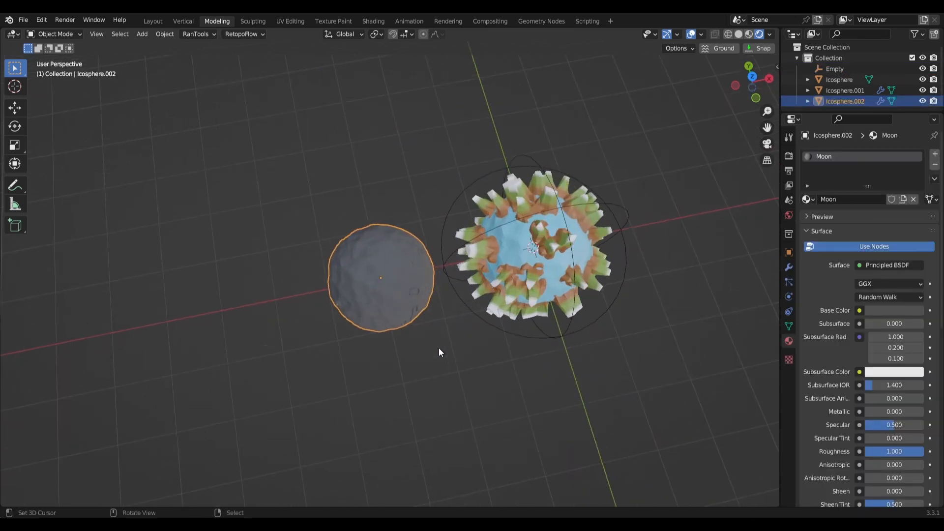
click(495, 332)
key(Delete)
Select the moon and insert a Location keyframe for it at frame 1.
click(386, 287)
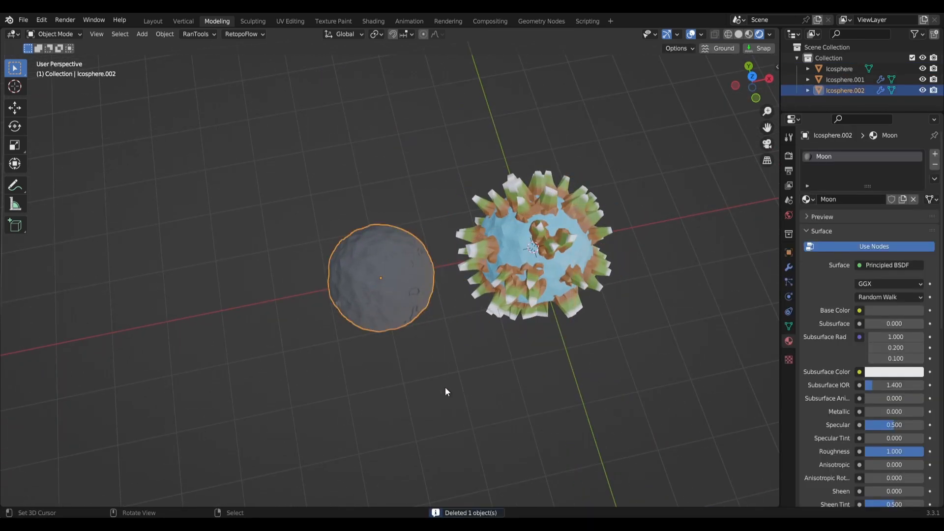
key(i)
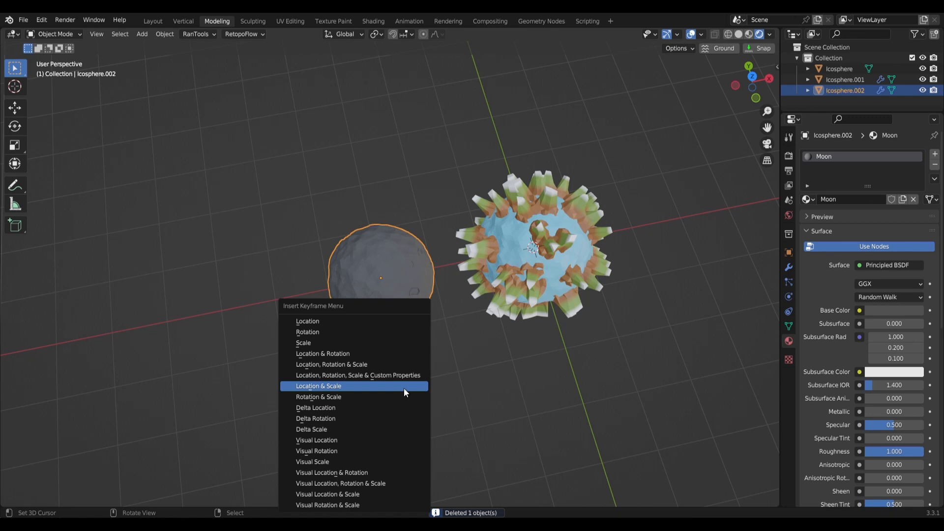
click(354, 322)
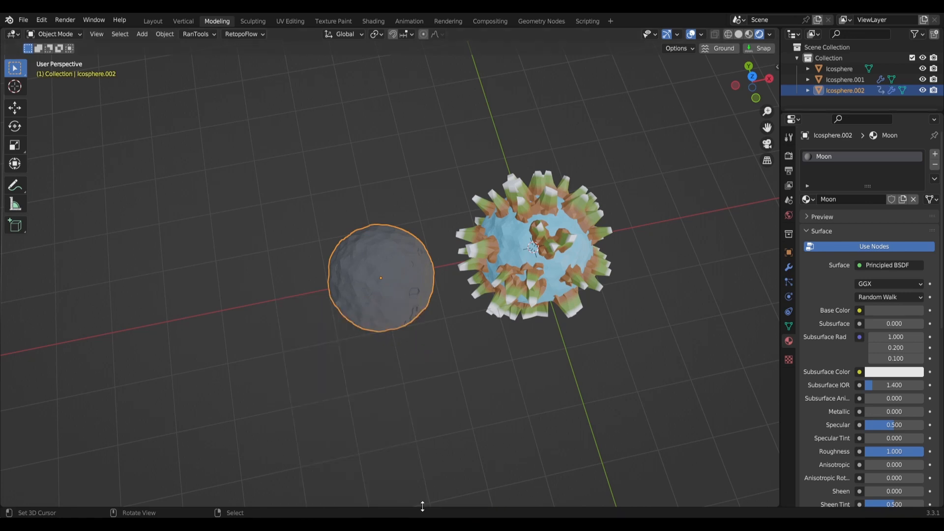
Split the 3D viewport horizontally, turn the lower area into a Graph Editor and show its F-curve modifier settings.
right_click(441, 506)
click(441, 503)
click(414, 368)
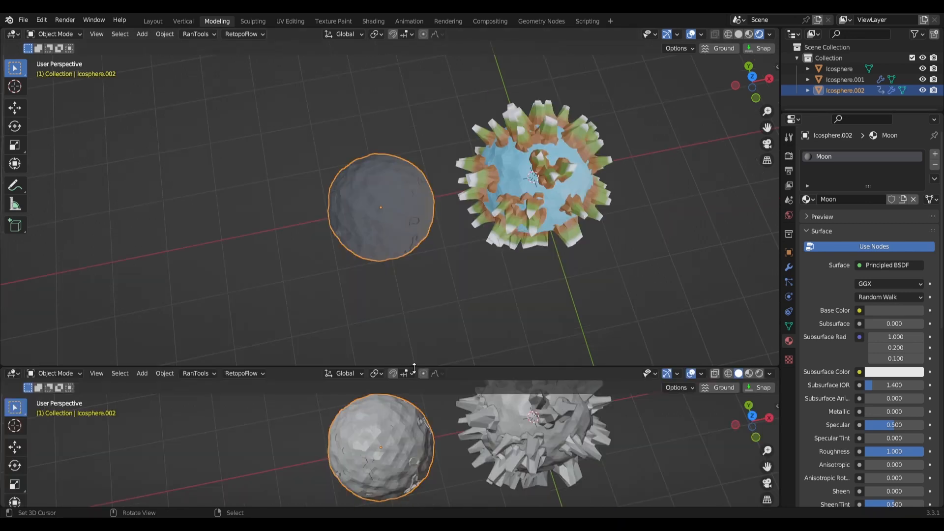
key(shift+F6)
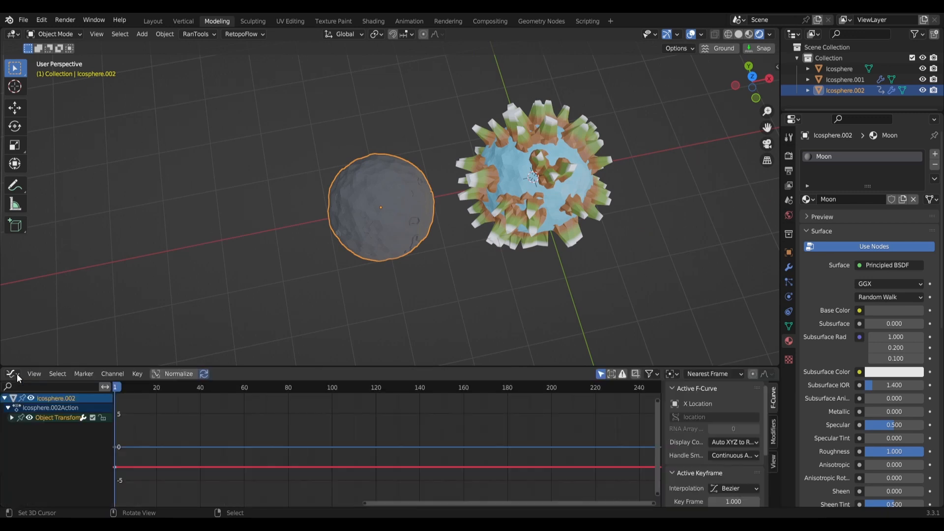
click(774, 429)
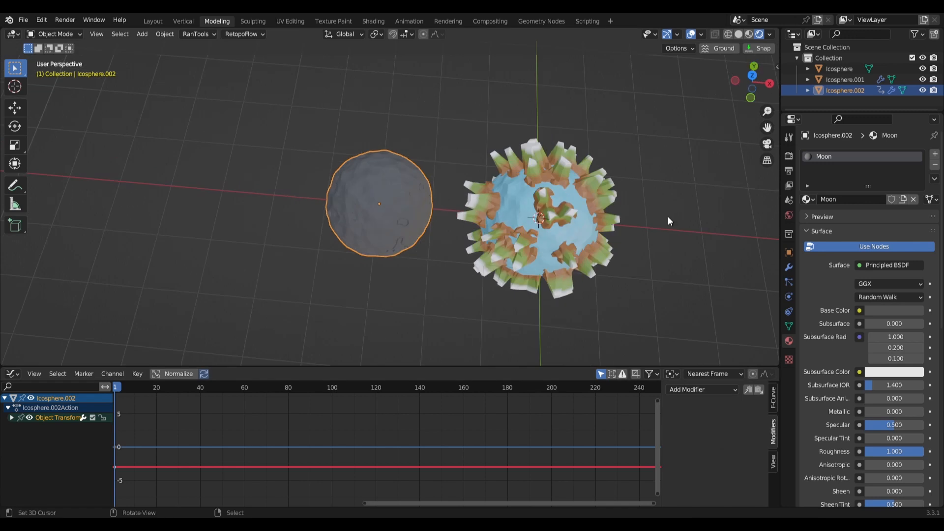
Set the moon's location to X -3 m, Y 0 m and Z 0 m.
key(n)
double_click(703, 89)
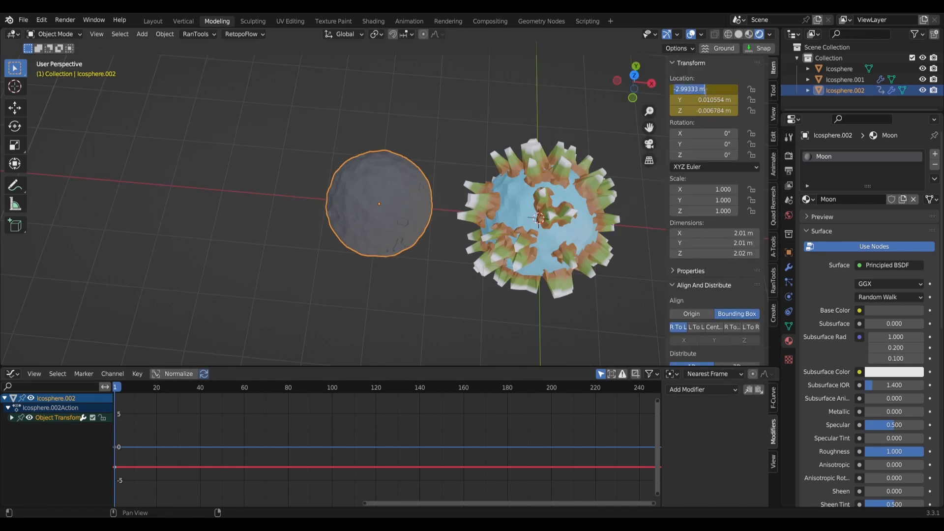
text(-3)
key(Return)
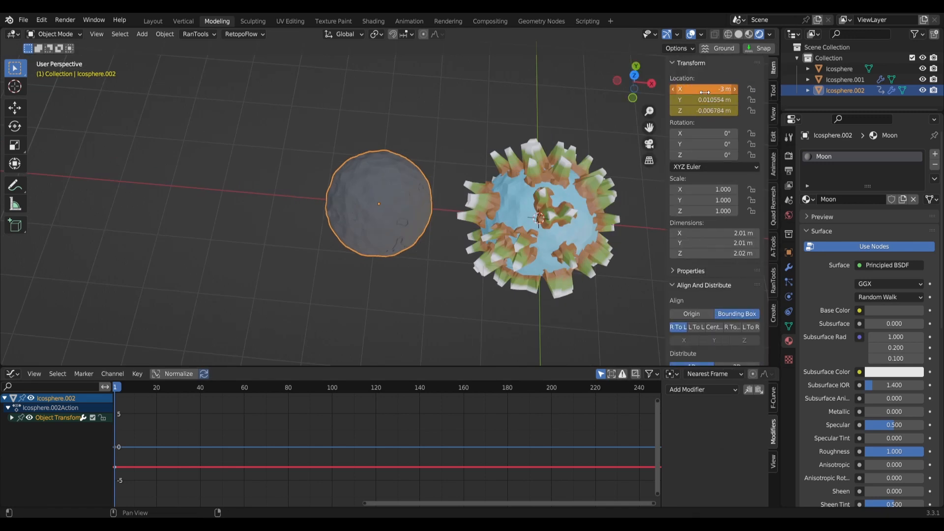
double_click(700, 100)
text(0)
key(Return)
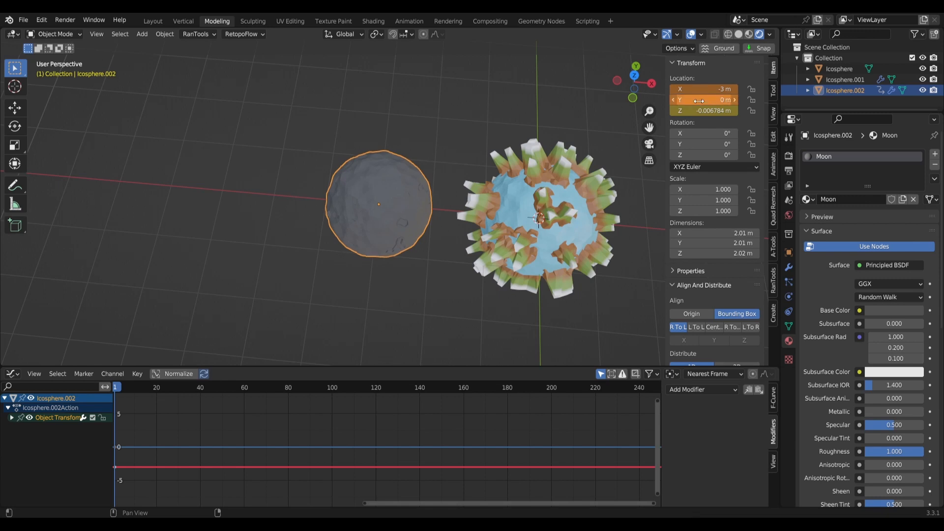
double_click(702, 111)
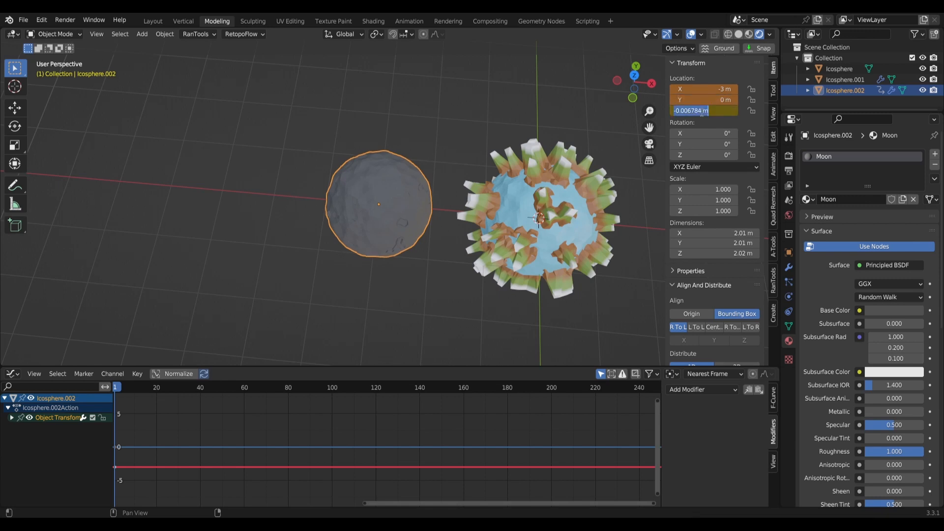
text(0)
key(Return)
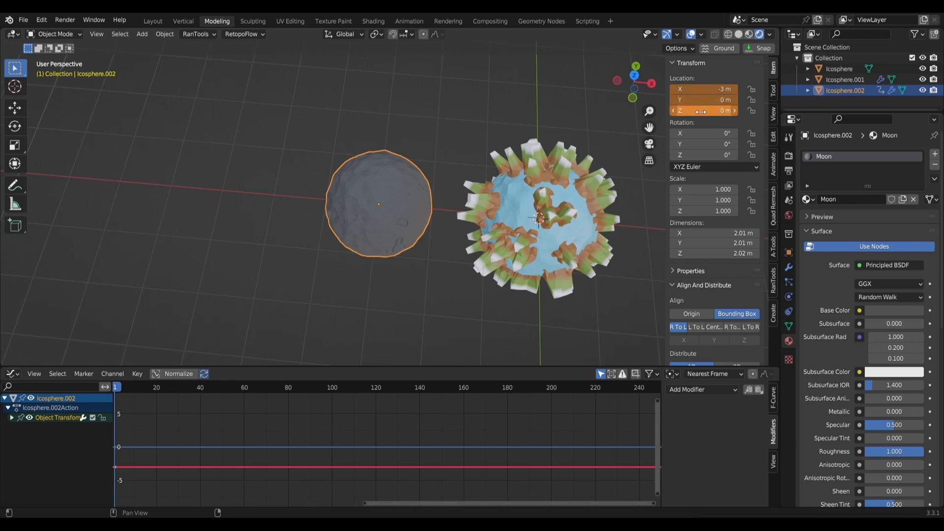
Re-key the moon's changed location at frame 1.
key(i)
click(464, 202)
middle_drag(464, 202, 470, 203)
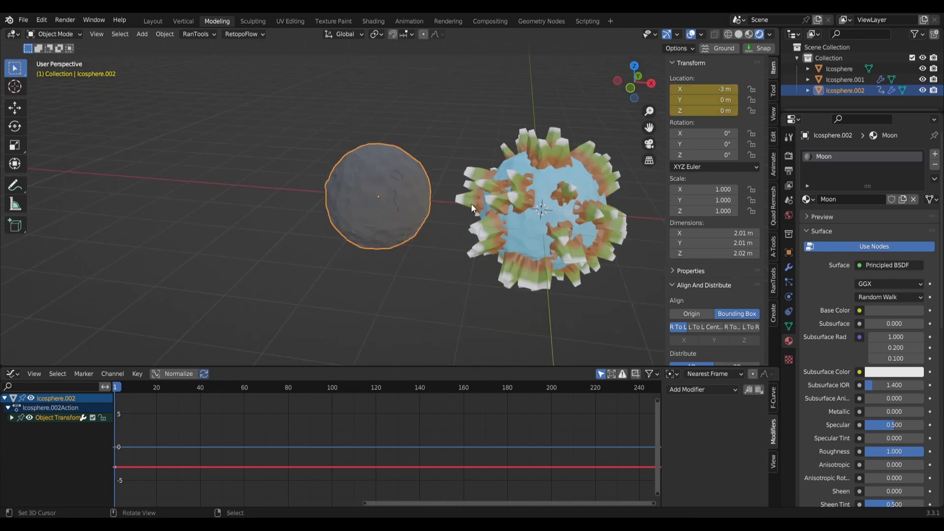
Expand the moon's object transform channels and delete the Z Location channel.
click(11, 417)
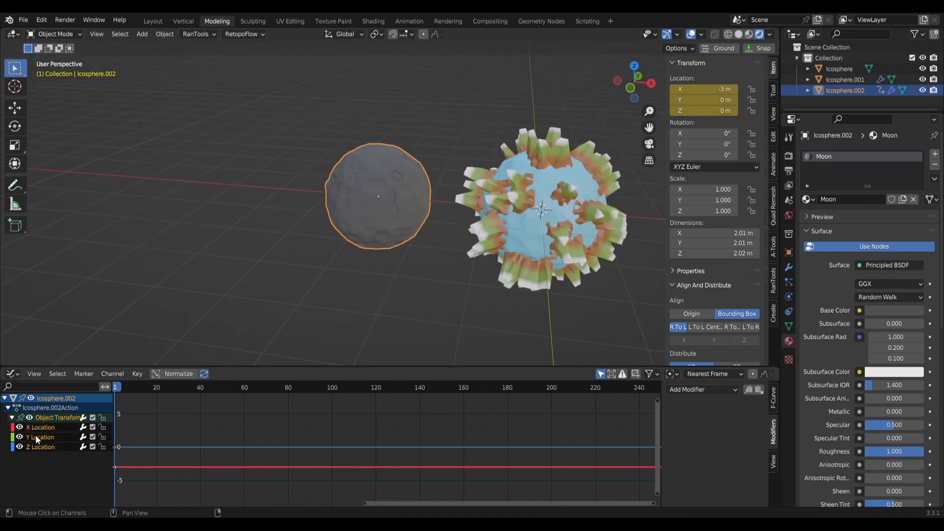
click(42, 447)
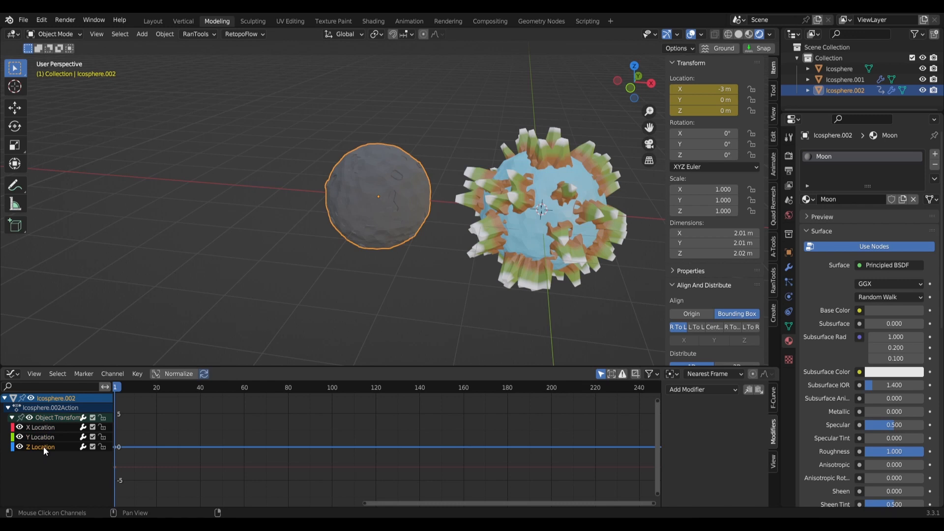
key(Delete)
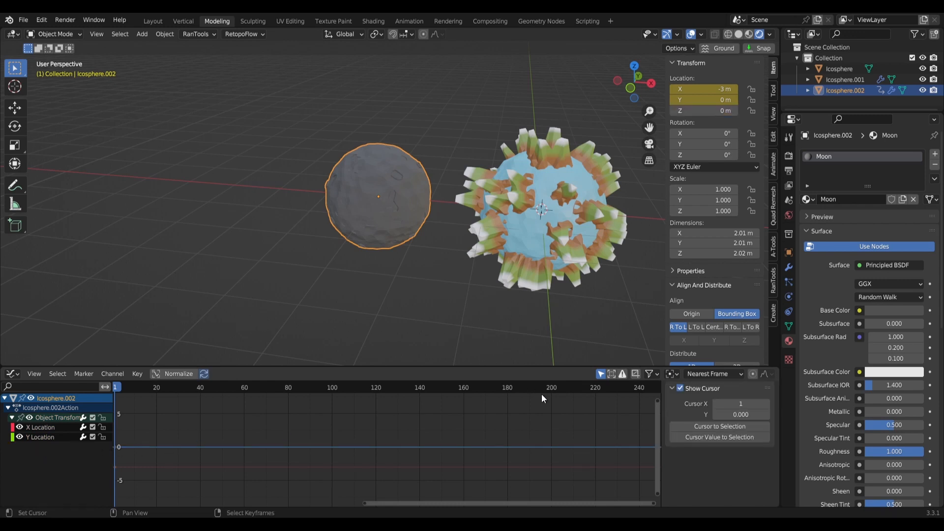
Add a Built-In Function modifier to the moon's X Location curve.
click(46, 426)
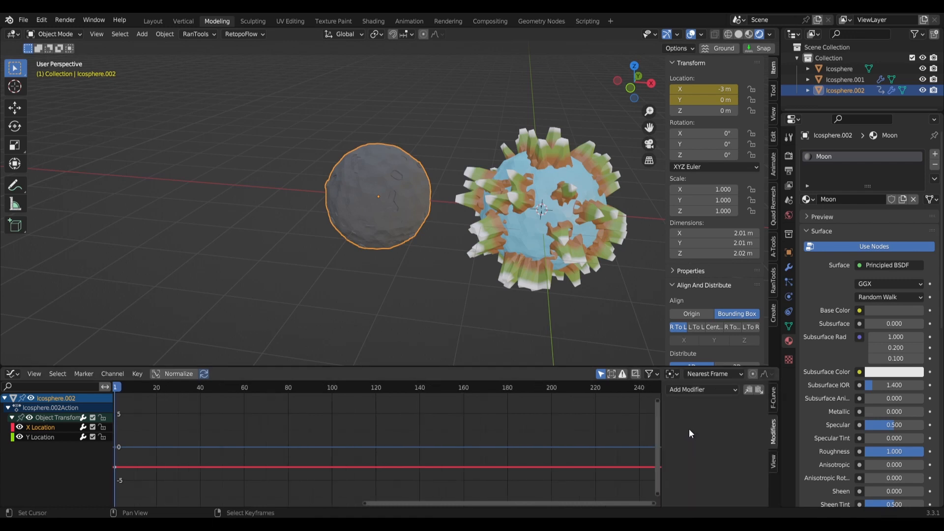
click(703, 389)
click(715, 413)
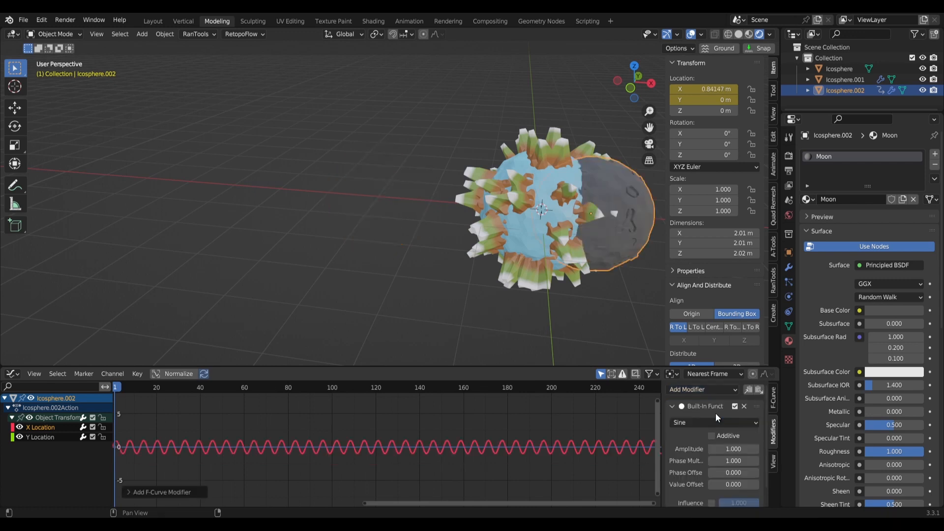
Set the moon's X Location sine function to amplitude 3 and phase multiplier 0.05.
click(728, 448)
text(3)
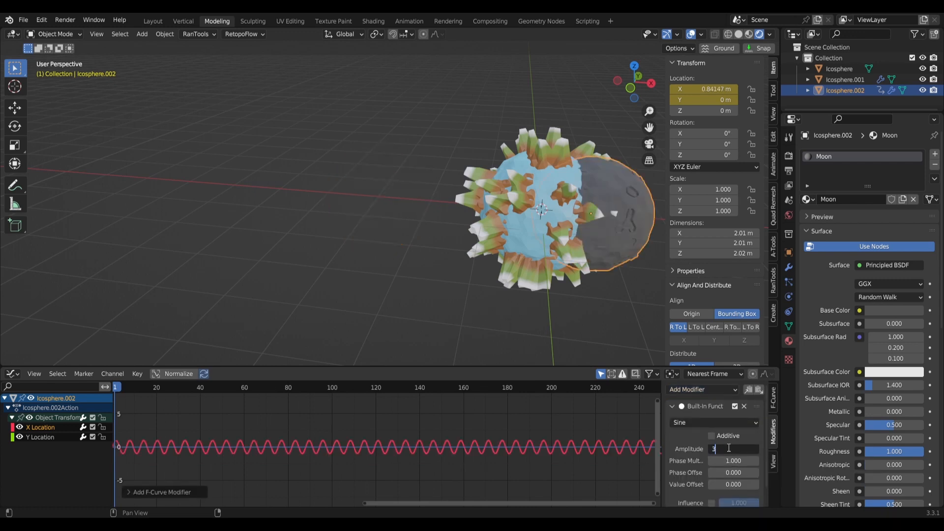
key(Tab)
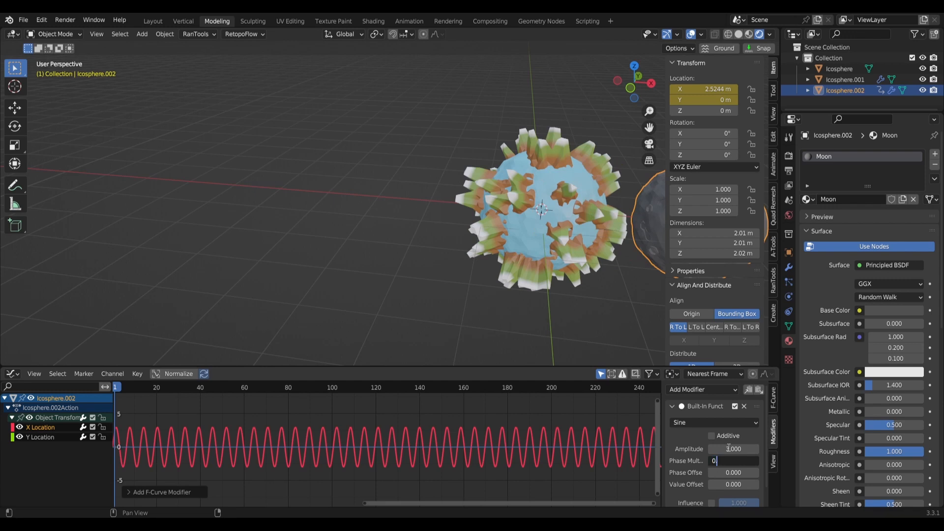
key(Return)
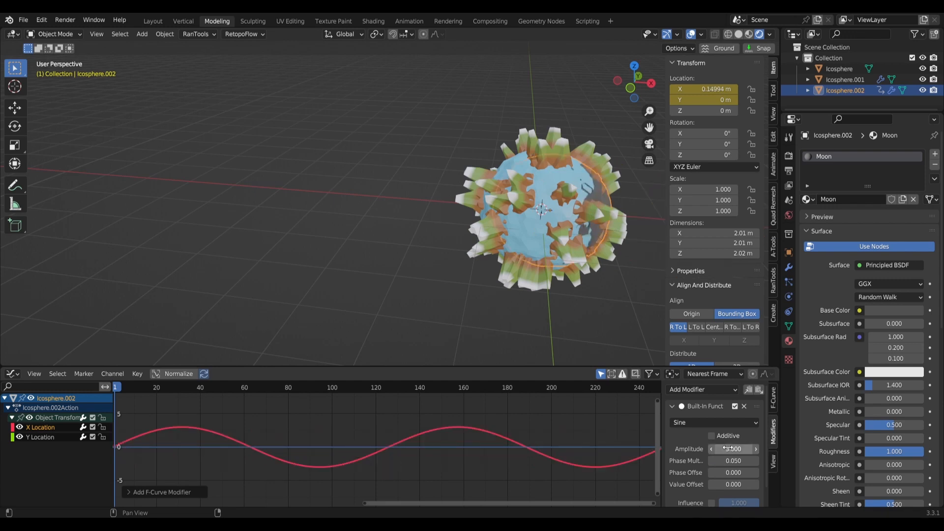
Add a Built-In Function modifier to the moon's Y Location curve and change its type to Cosine.
click(40, 437)
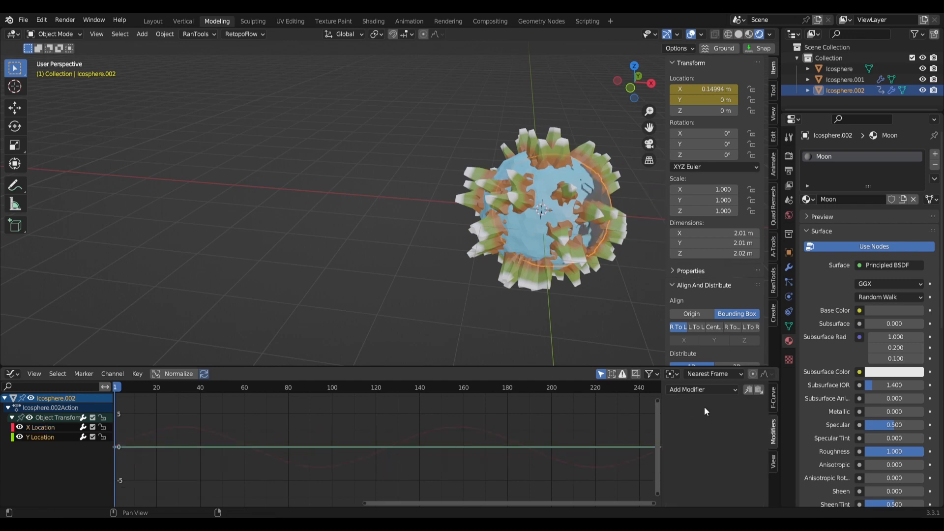
click(708, 388)
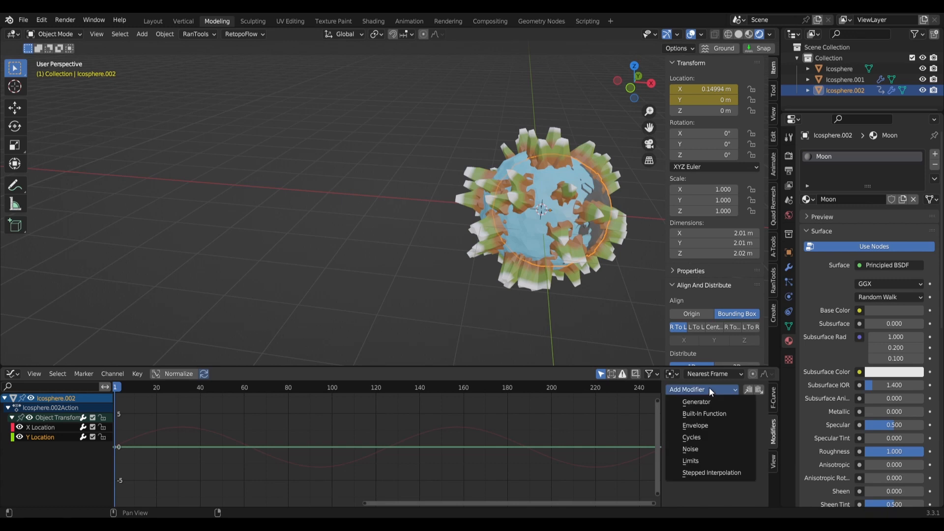
click(711, 412)
click(706, 423)
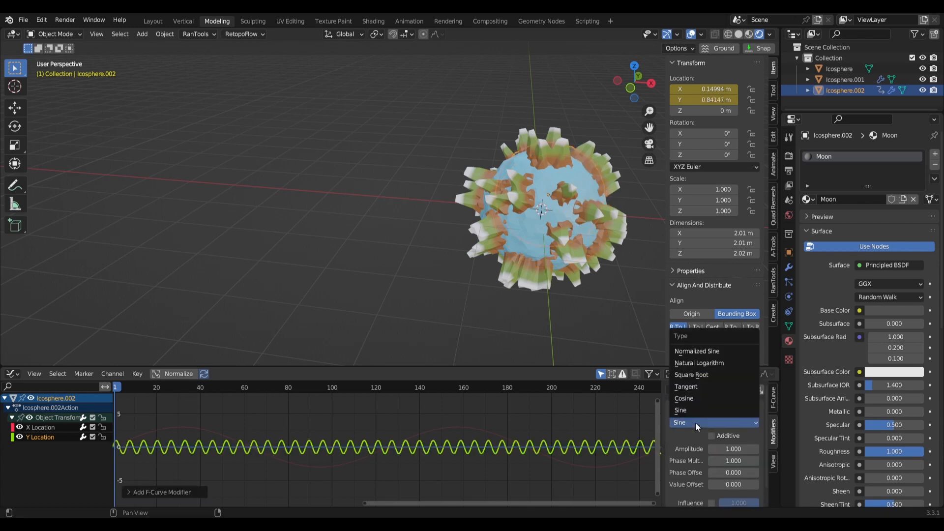
click(700, 398)
Set the Y Location cosine function to amplitude 3 and phase multiplier 0.05.
click(731, 448)
text(3)
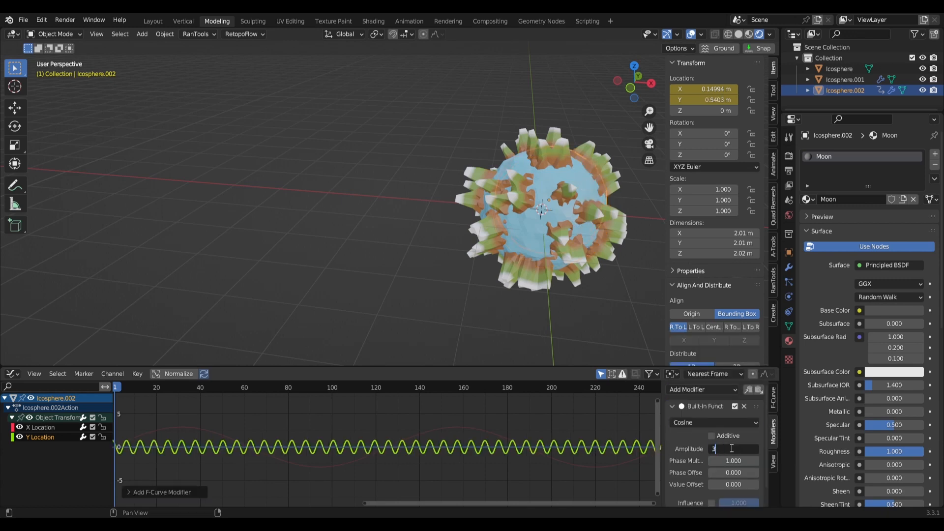
key(Tab)
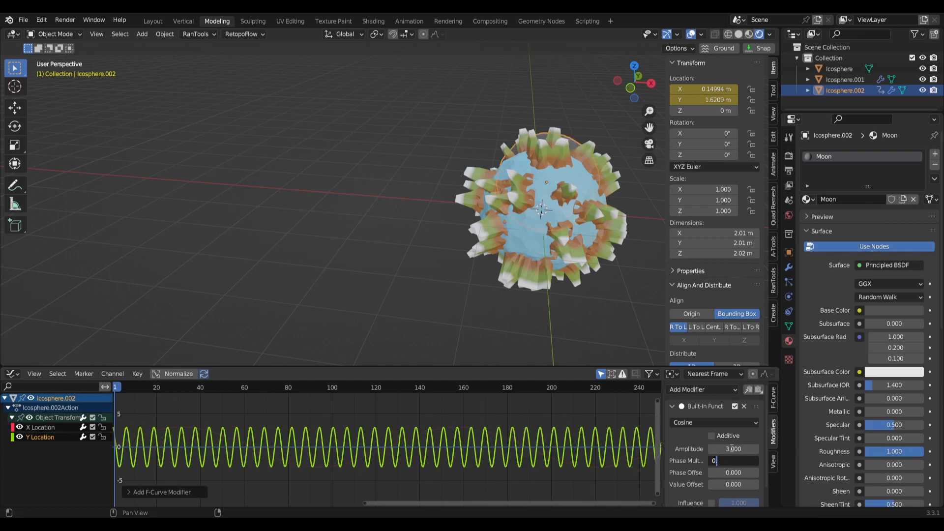
text(0.050)
key(Return)
Play the animation in top view to check the moon's orbit around the planet, and stop playback.
middle_drag(560, 199, 585, 232)
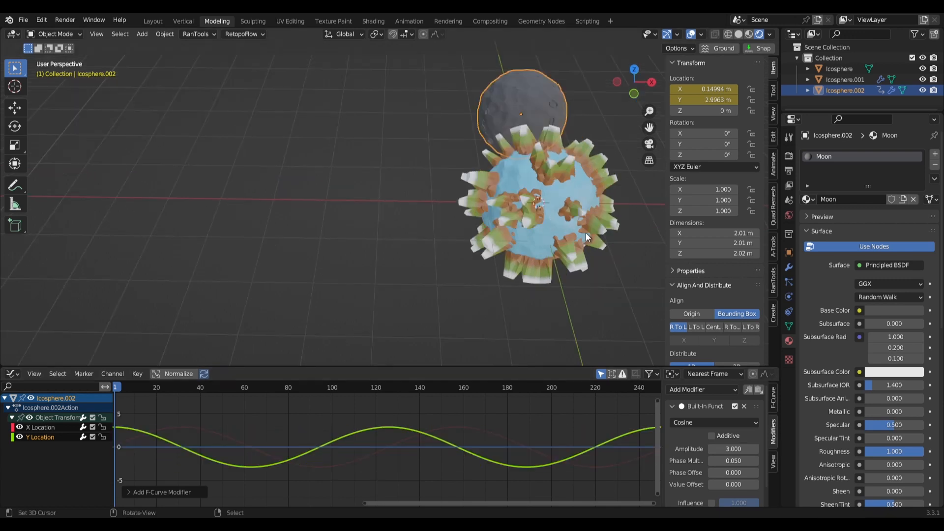
key(KP_7)
shift+middle_drag(560, 187, 447, 241)
scroll(446, 241, down, 3)
key(space)
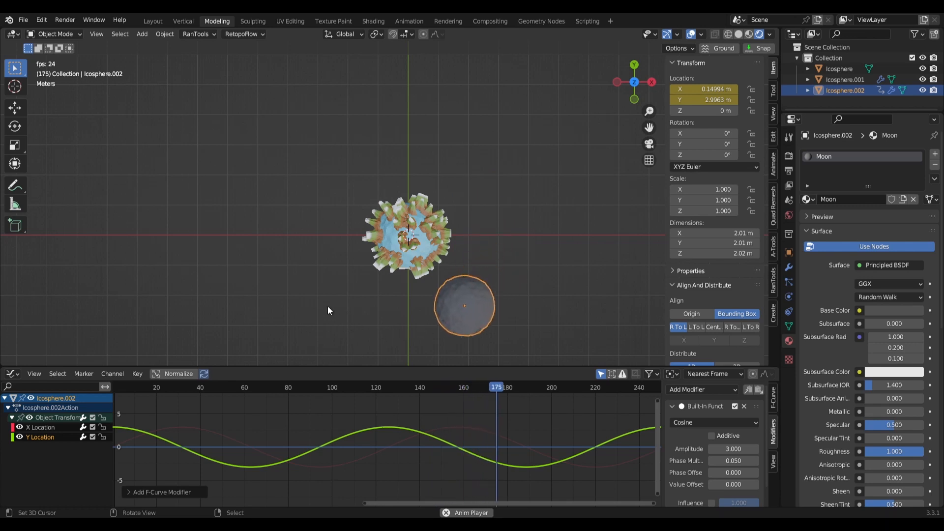
key(space)
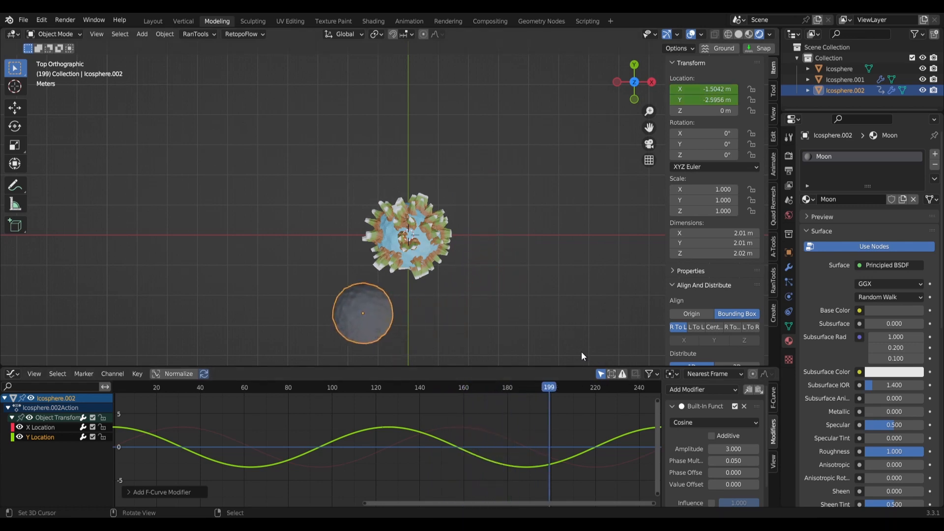
Set the Y Location cosine amplitude to 4.5 and preview the orbit in top view.
middle_drag(581, 352, 571, 316)
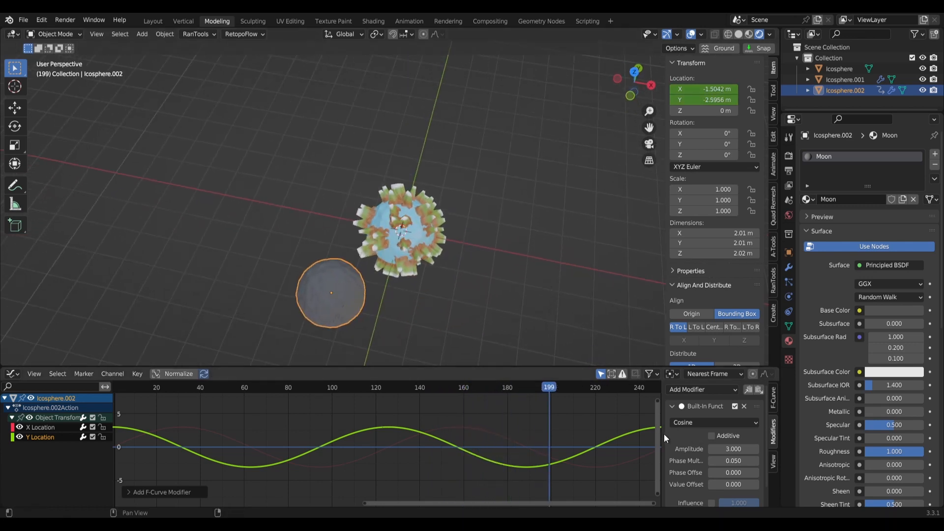
click(733, 449)
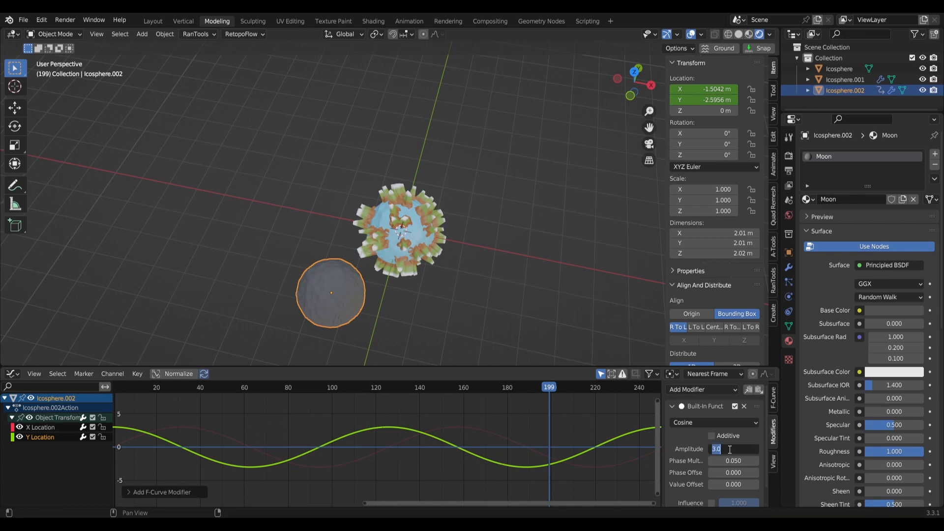
text(4.5)
key(Return)
key(KP_7)
key(space)
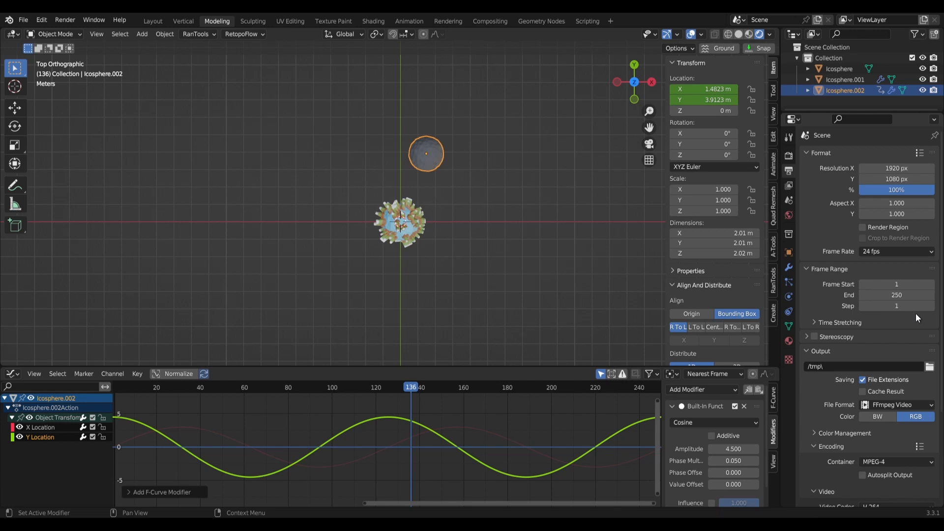
Set the scene's end frame to 2500.
click(909, 297)
text(2500)
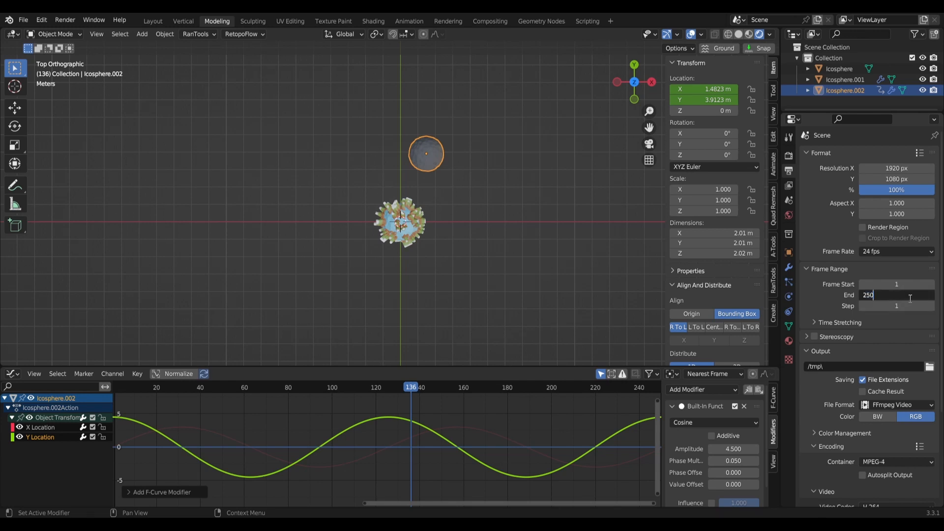
key(Return)
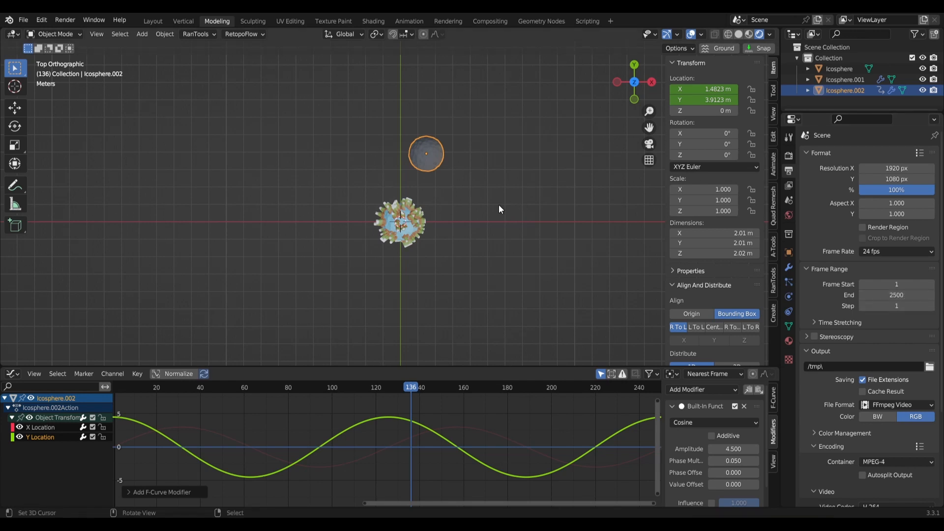
Play the longer animation and examine the moon's elongated orbit around the planet from perspective and top views.
key(space)
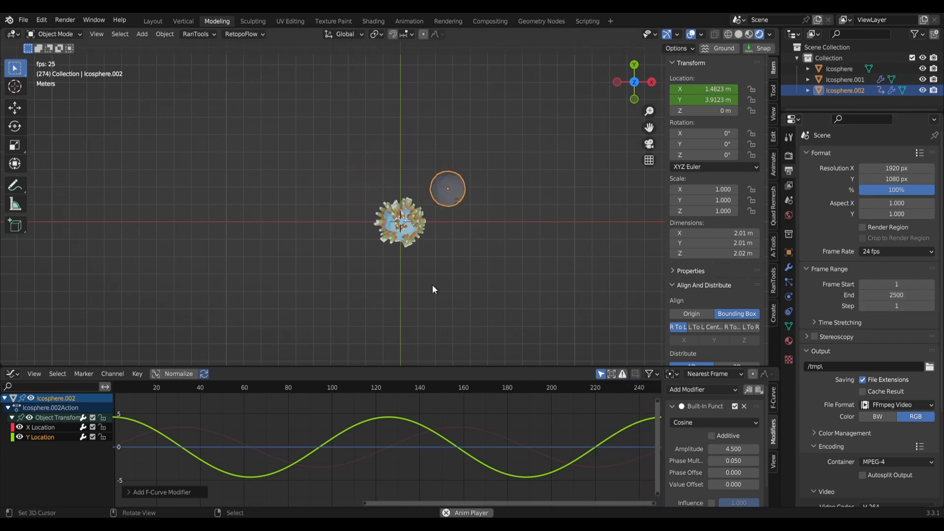
middle_drag(413, 187, 349, 247)
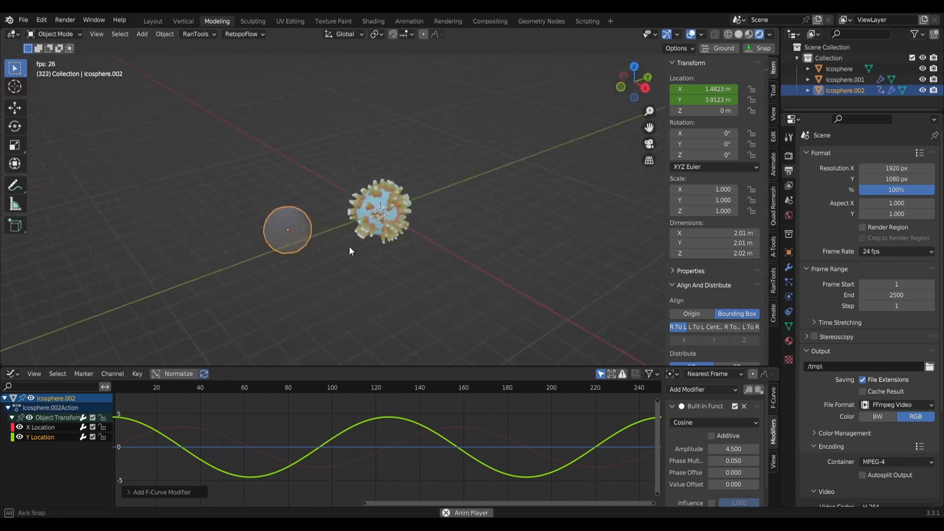
scroll(349, 246, up, 3)
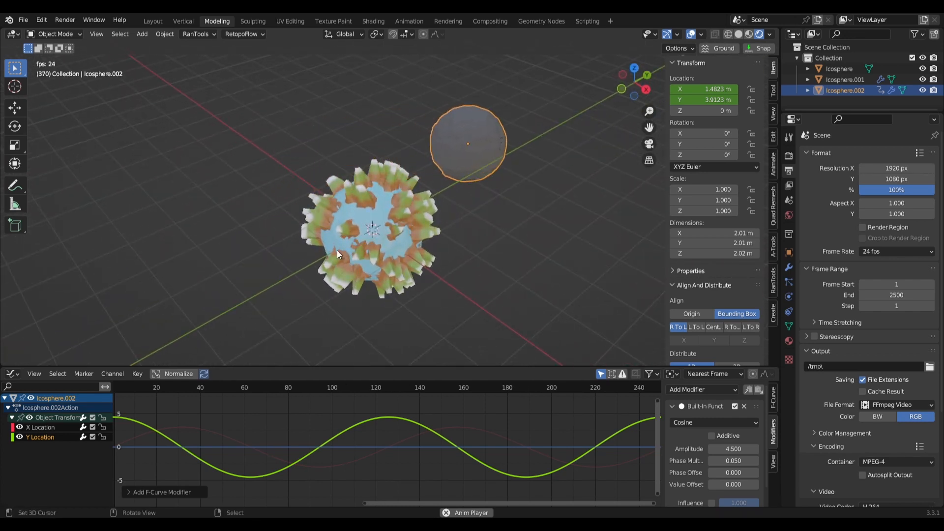
click(337, 250)
scroll(423, 261, down, 2)
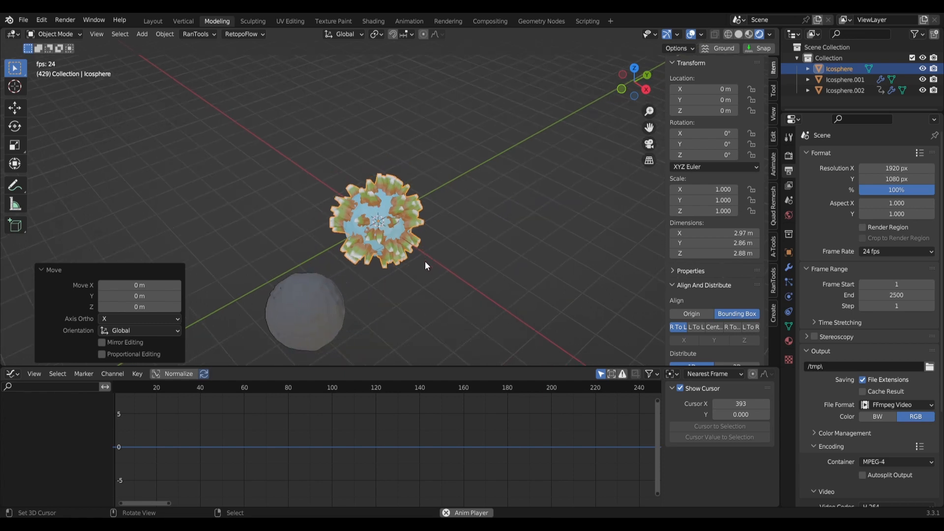
middle_drag(305, 248, 303, 209)
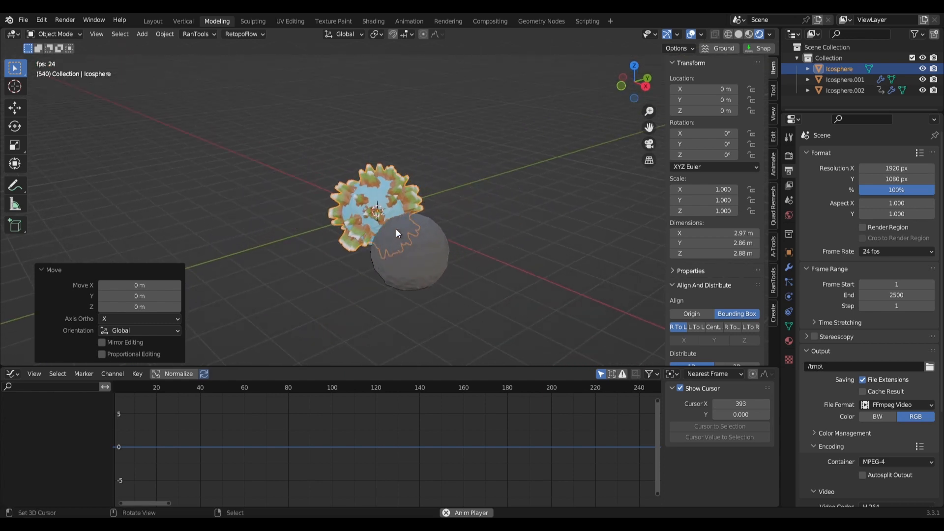
middle_drag(437, 224, 435, 268)
key(KP_7)
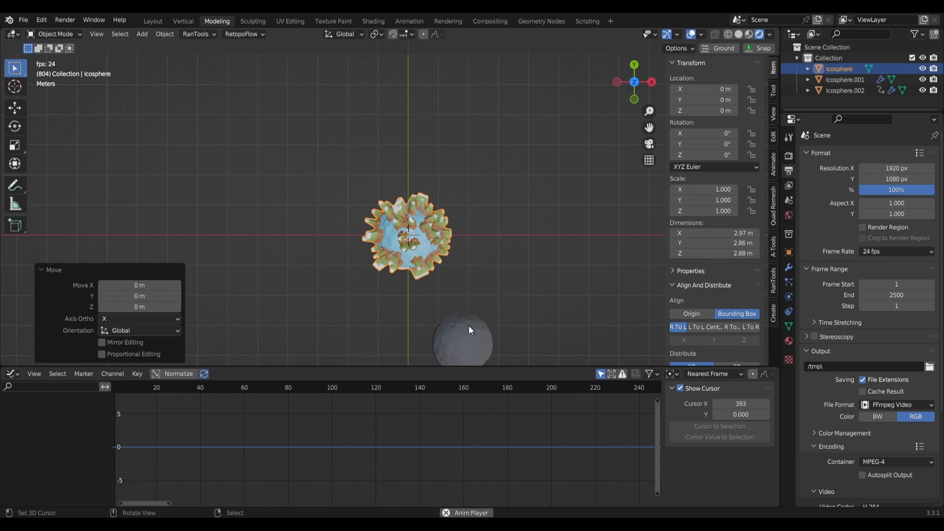
shift+middle_drag(492, 323, 501, 238)
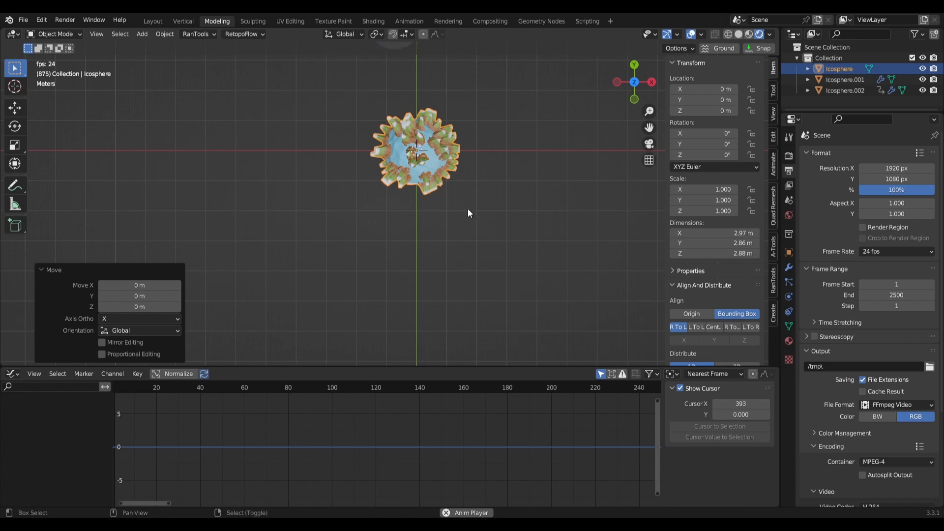
shift+middle_drag(512, 289, 517, 352)
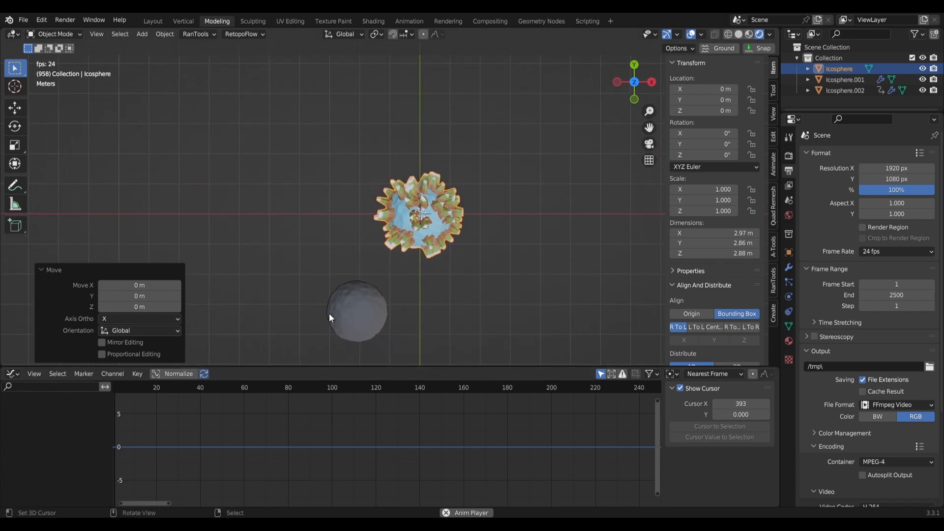
click(329, 311)
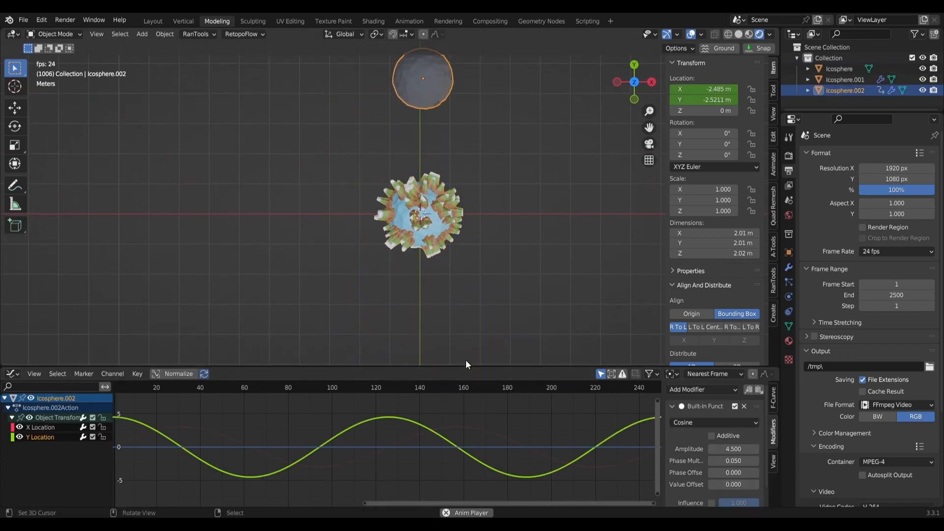
scroll(493, 313, down, 2)
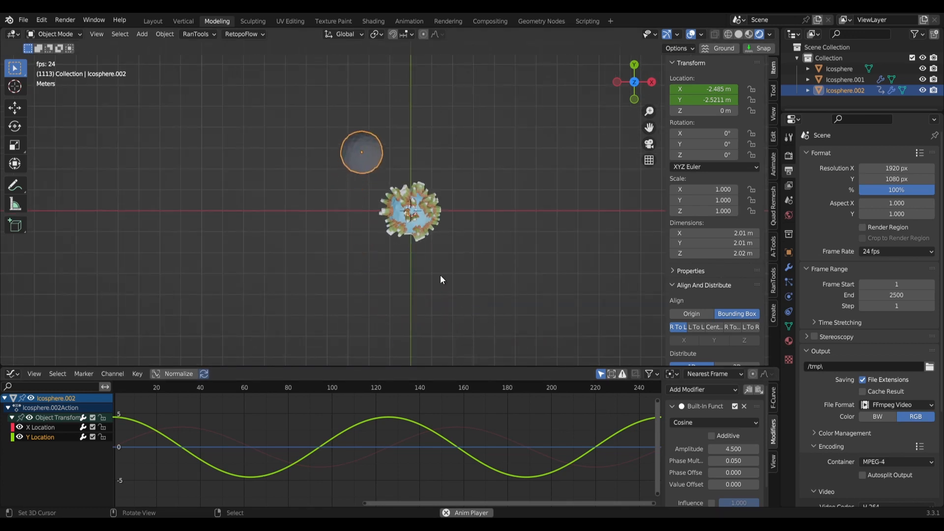
Set the amplitude of the moon's Y Location cosine function to 3.5.
drag(722, 448, 755, 448)
click(731, 449)
text(3.5)
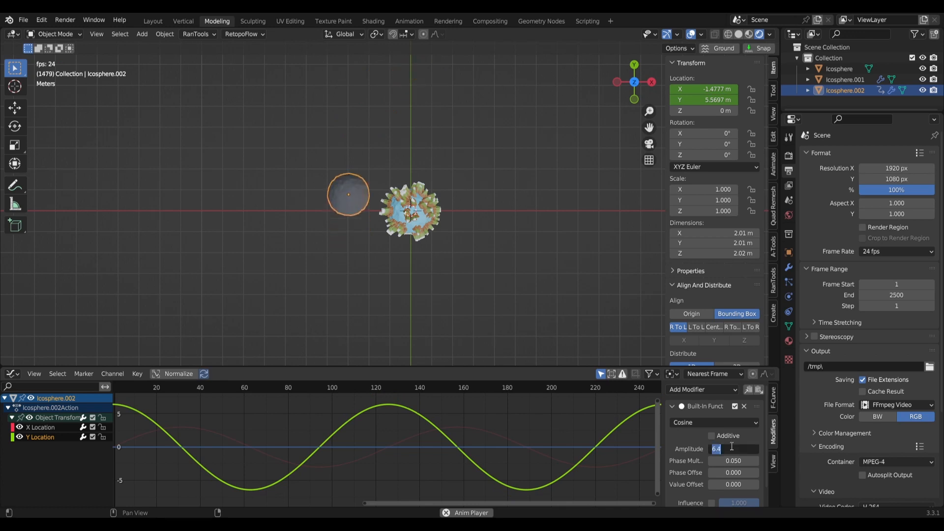
key(Return)
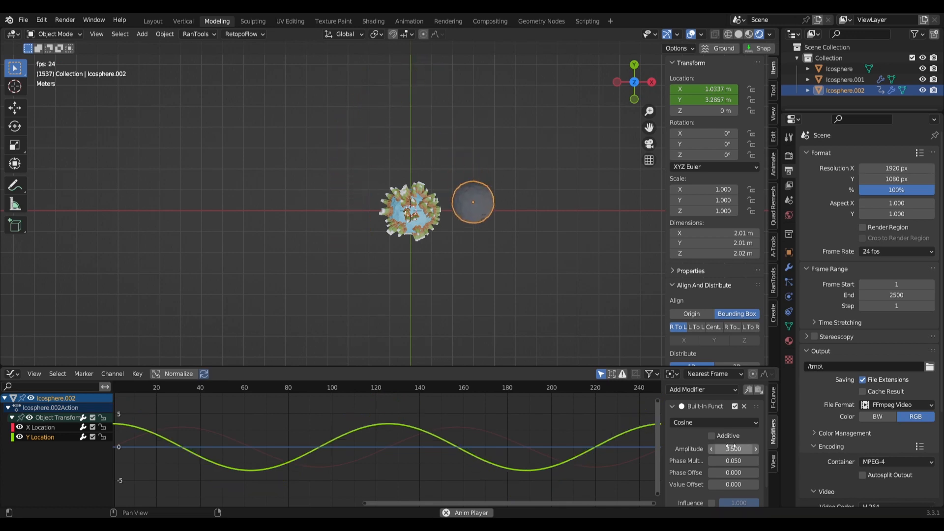
Check the adjusted orbit in perspective, stop playback and move the current frame to 93.
middle_drag(464, 315, 462, 231)
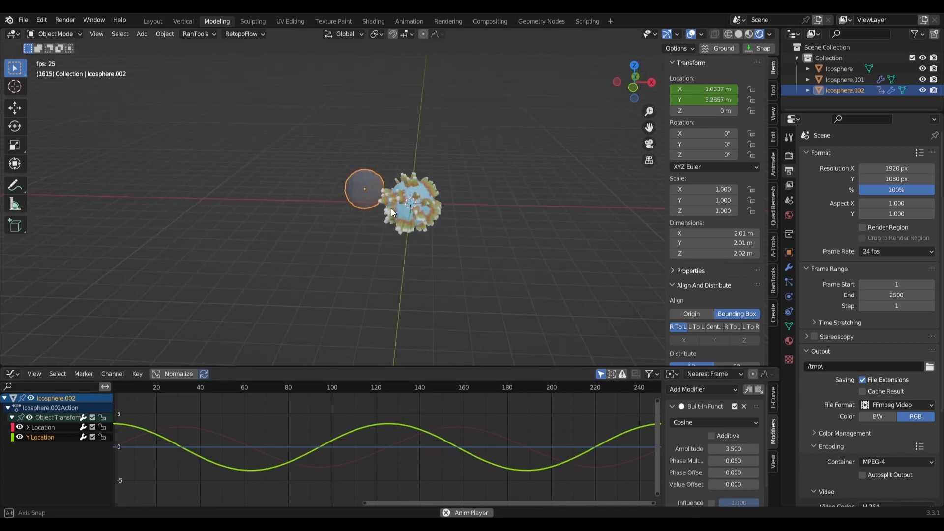
scroll(460, 236, up, 3)
scroll(449, 275, down, 1)
key(space)
drag(407, 389, 317, 389)
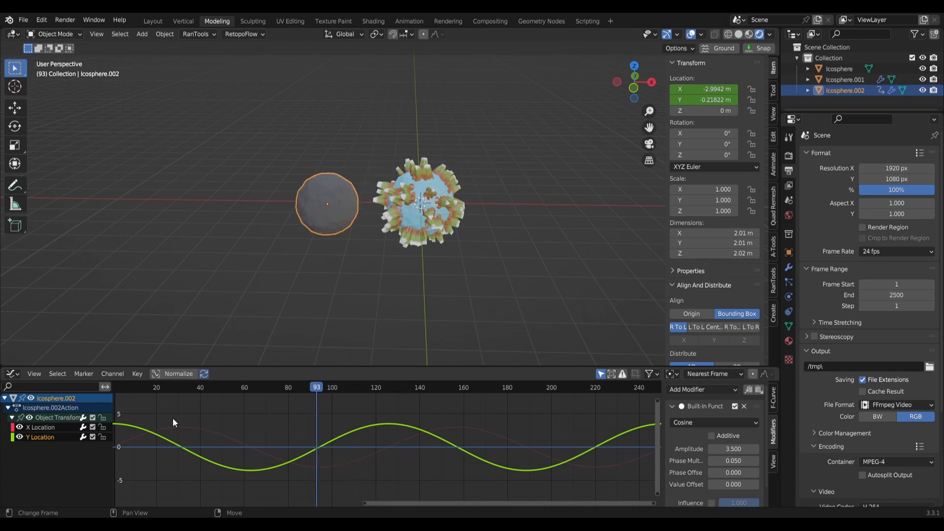
Disable the F-curve modifiers of the moon's Object Transforms channel group and view the scene from the front.
click(83, 418)
middle_drag(306, 308, 329, 313)
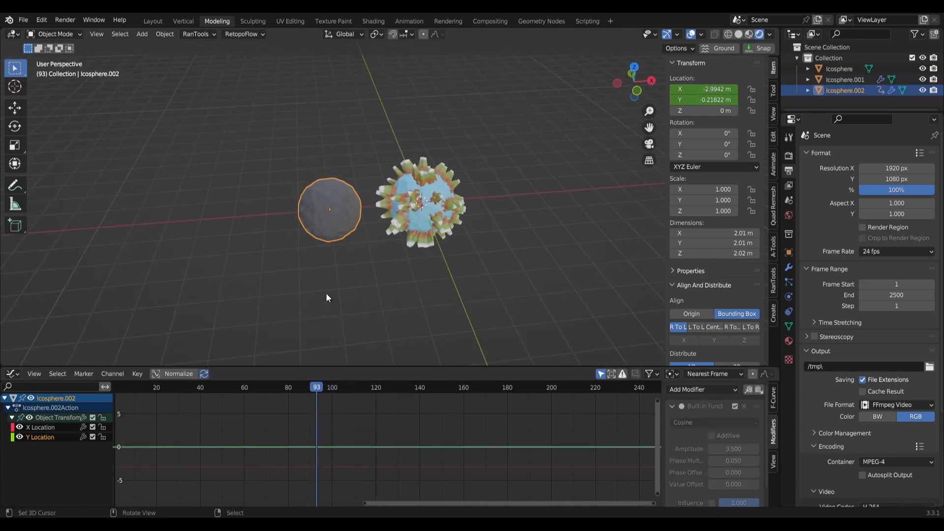
key(KP_1)
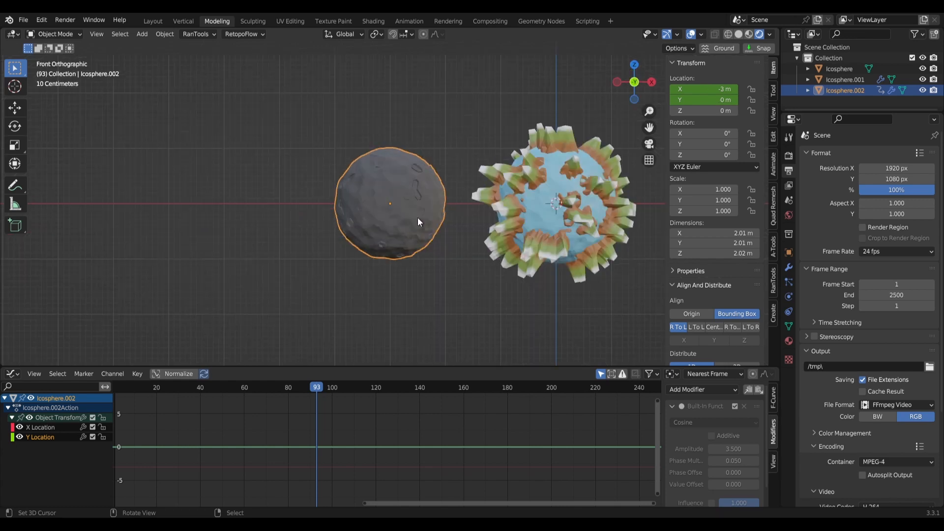
scroll(417, 218, up, 1)
key(shift+a)
mouse_move(418, 217)
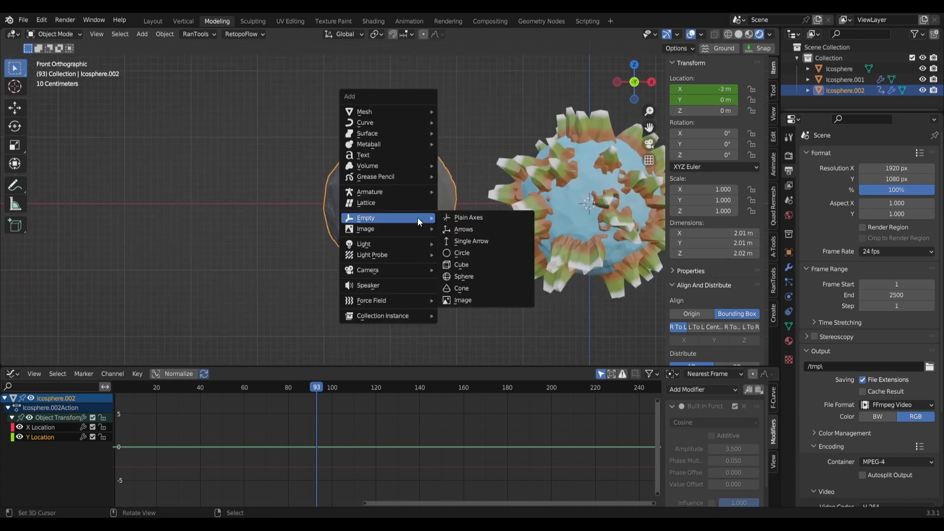
click(475, 275)
key(ctrl+z)
Snap the 3D cursor to the moon, add a sphere empty there and scale it to about 1.333.
key(shift+s)
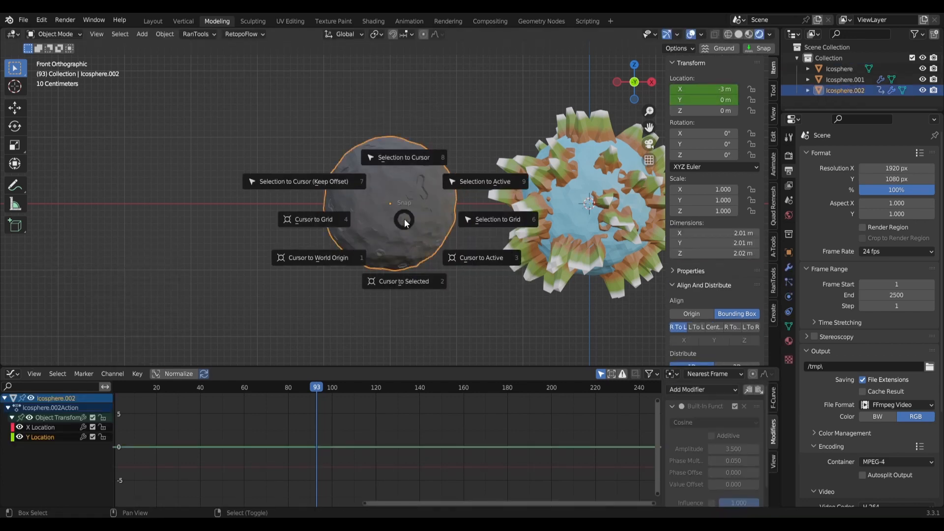
click(420, 263)
key(shift+a)
mouse_move(421, 262)
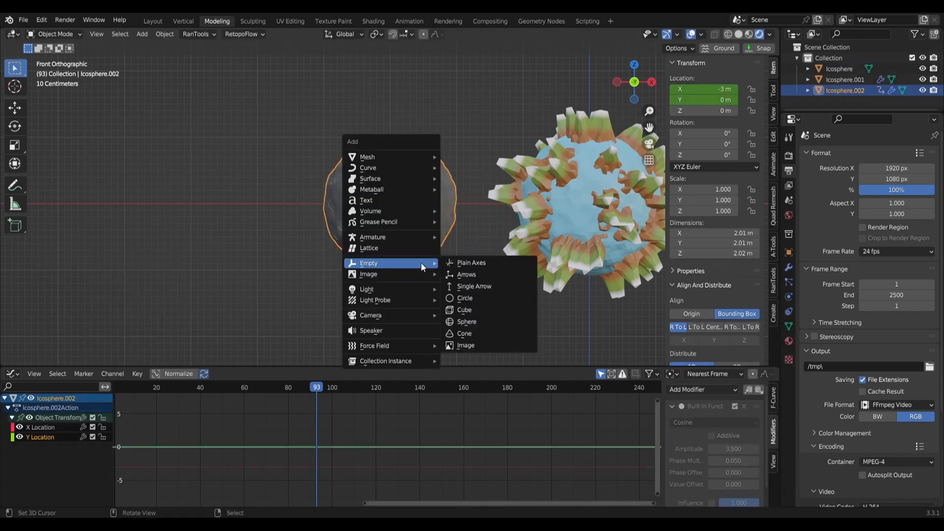
click(474, 319)
key(s)
click(541, 305)
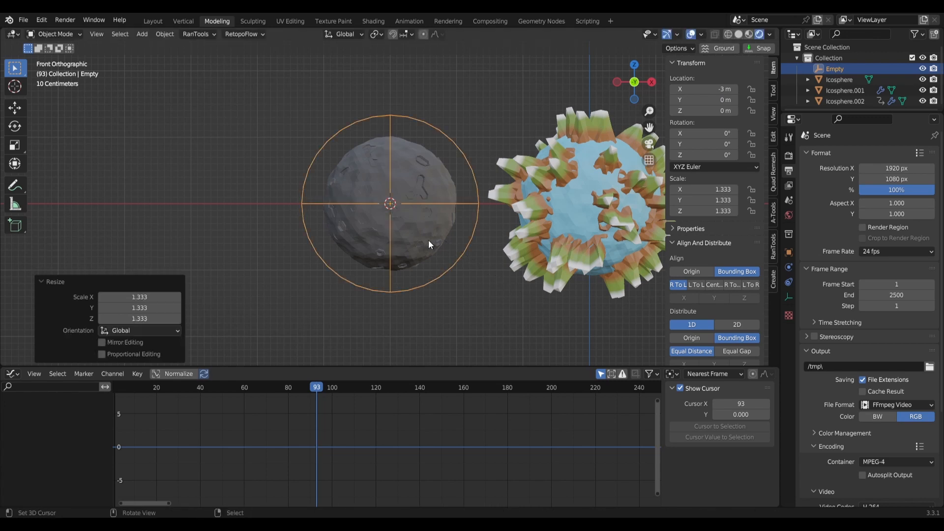
Rename the new sphere empty as Influence.
double_click(834, 69)
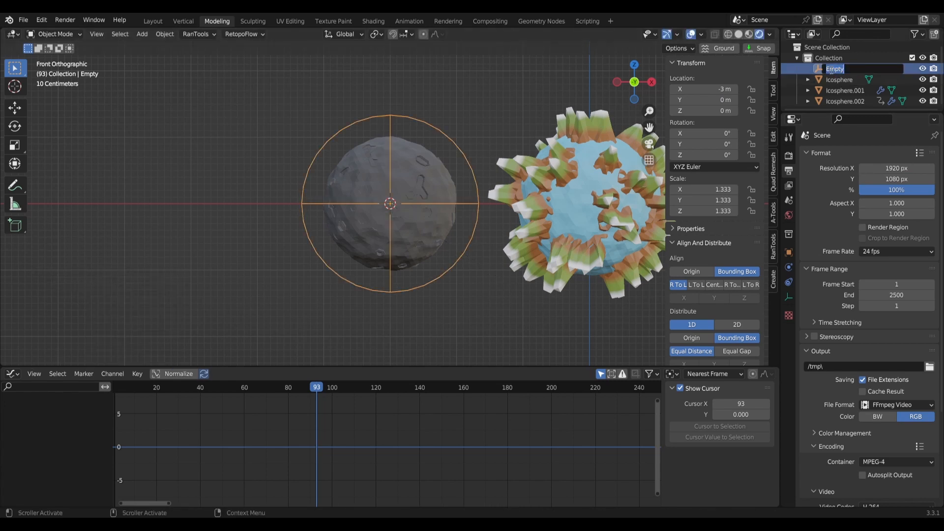
text(Influence)
key(Return)
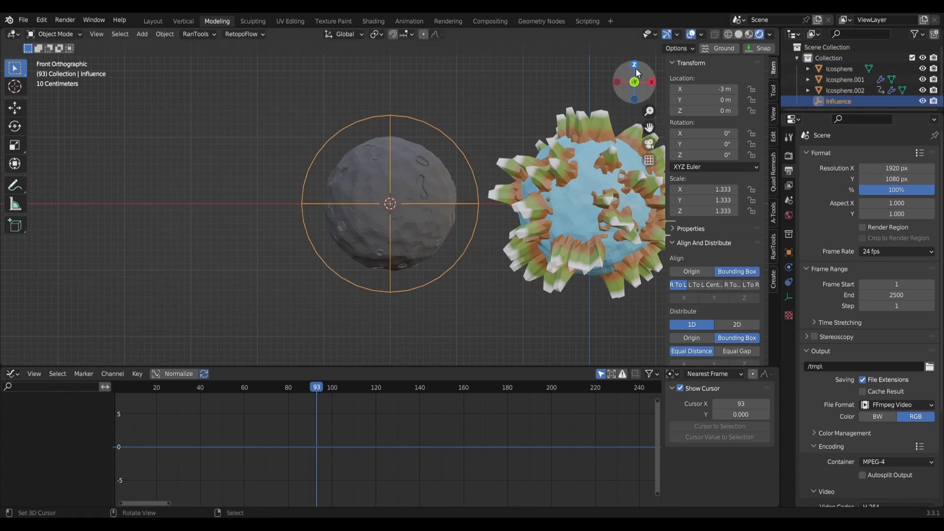
Add a second sphere empty at the moon, scaled to about 1.088, and name it Magnitude.
key(shift+a)
mouse_move(439, 241)
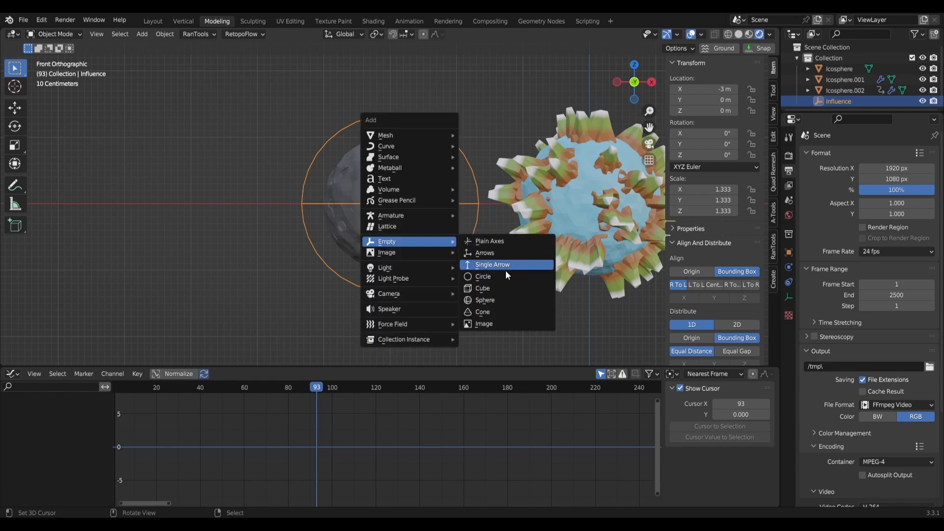
click(507, 295)
double_click(834, 69)
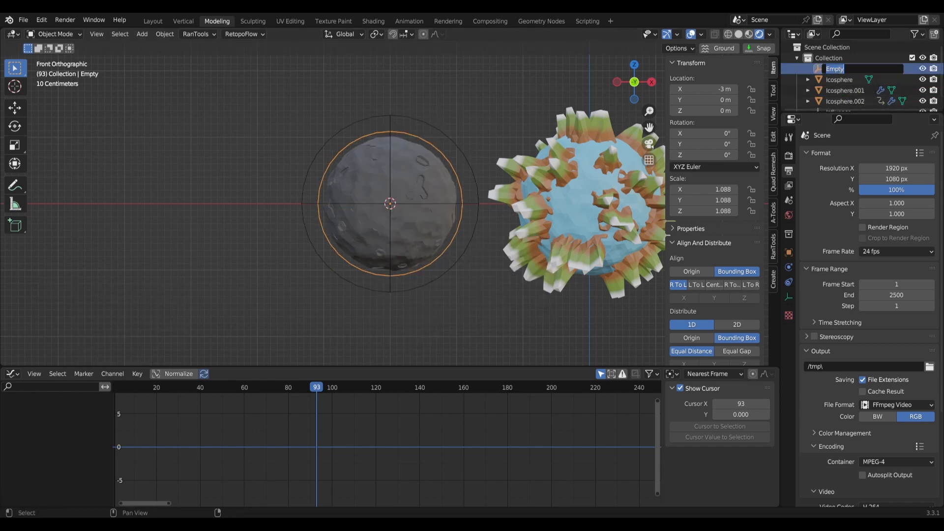
text(Magnitude)
key(Return)
Parent the Influence and Magnitude empties to the moon object.
shift+right_click(461, 171)
shift+right_click(427, 181)
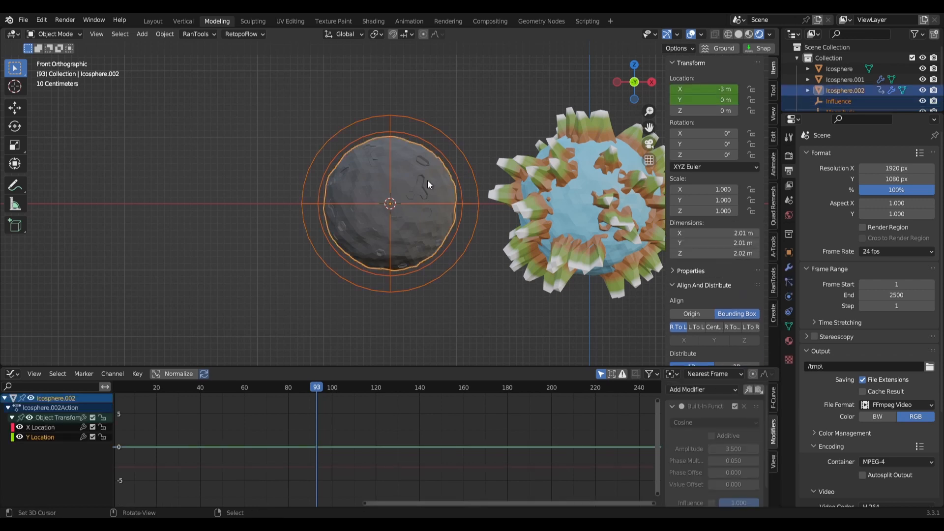
key(ctrl+p)
click(427, 179)
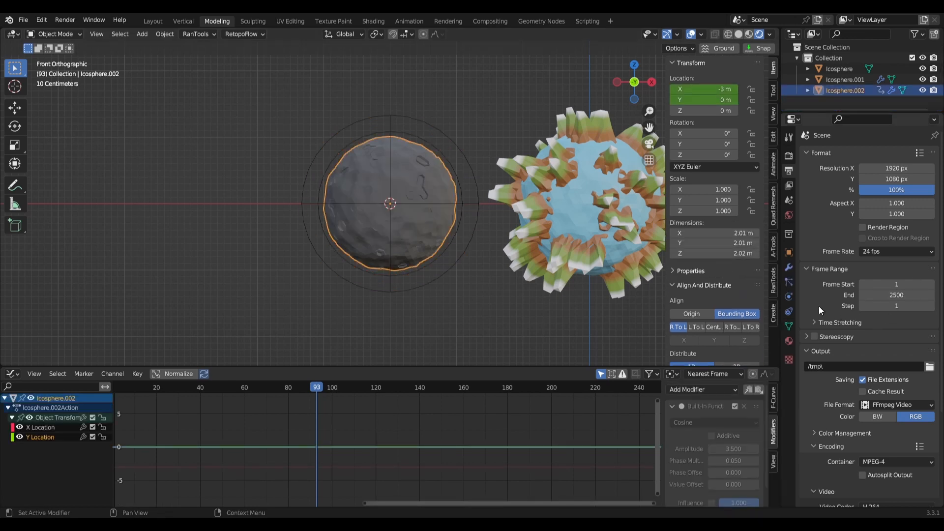
Add a Track To constraint to the moon targeting the planet Icosphere.001, with track axis X and up axis Z.
click(789, 312)
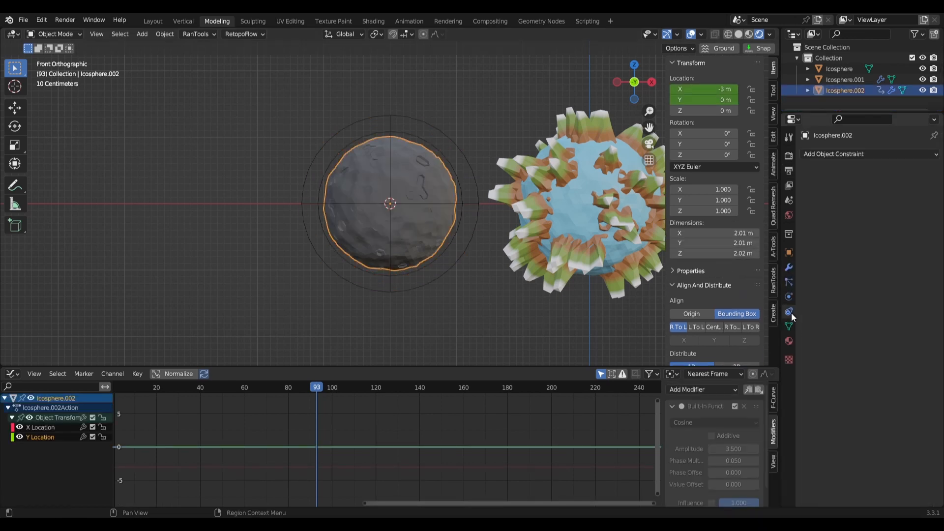
click(849, 153)
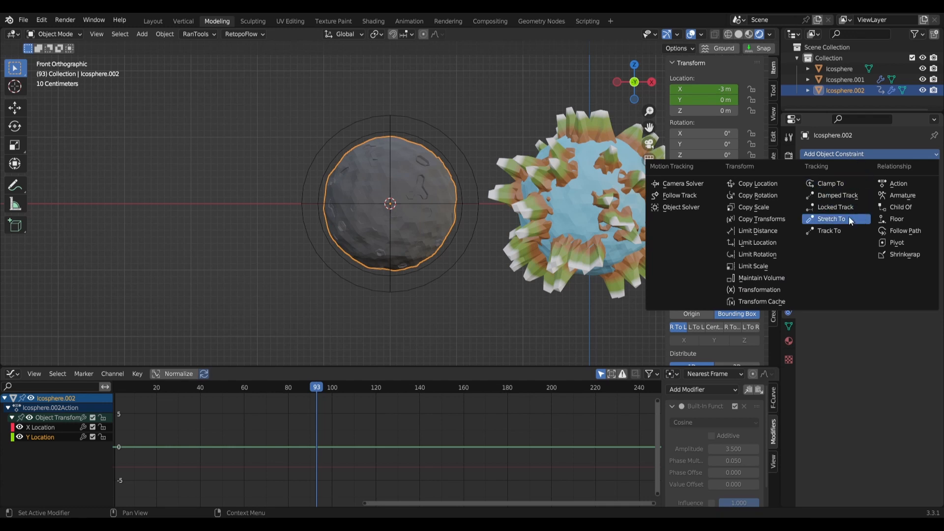
click(842, 231)
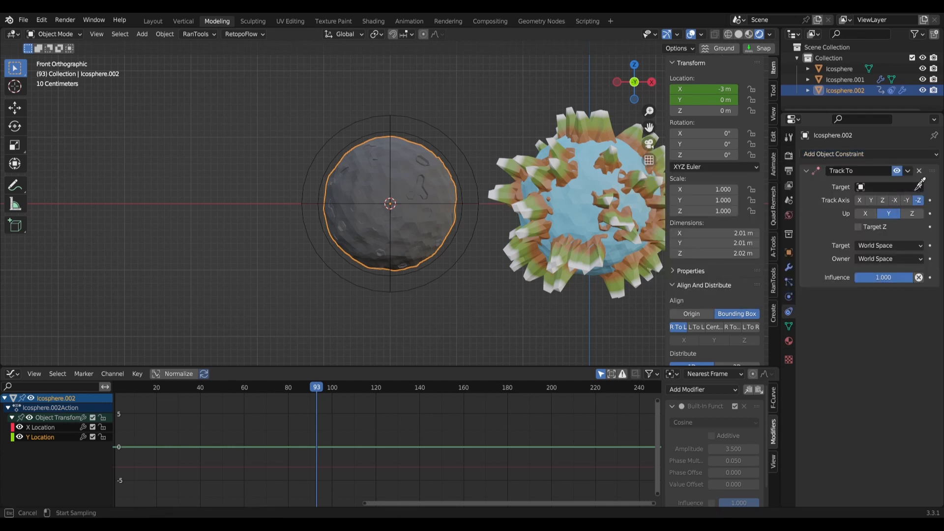
click(563, 201)
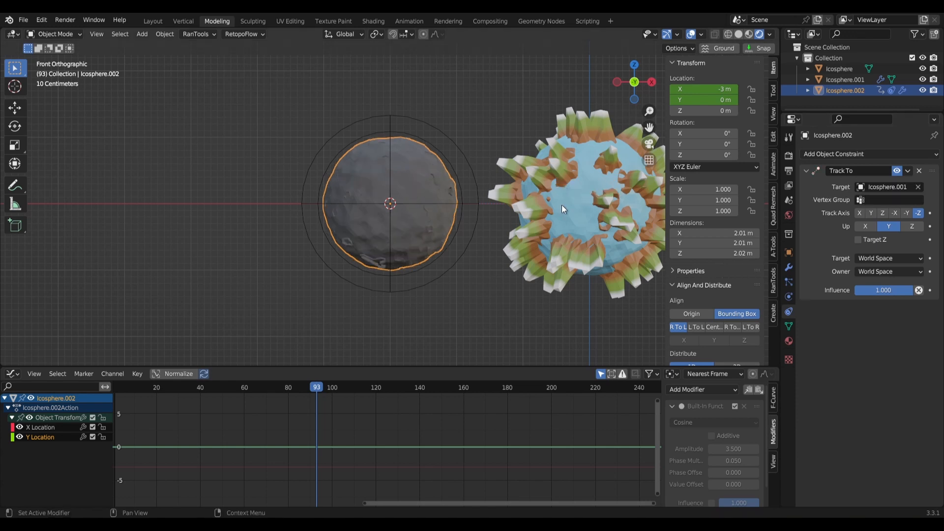
click(860, 214)
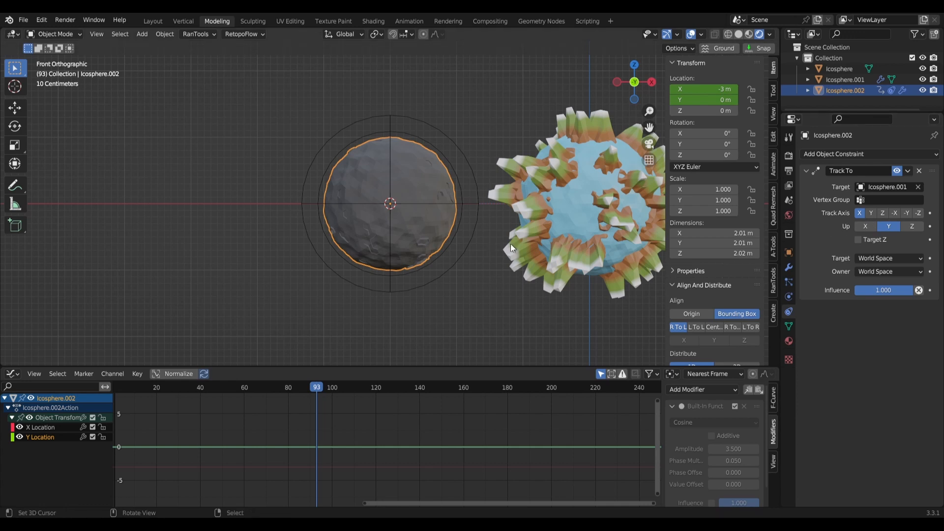
click(912, 226)
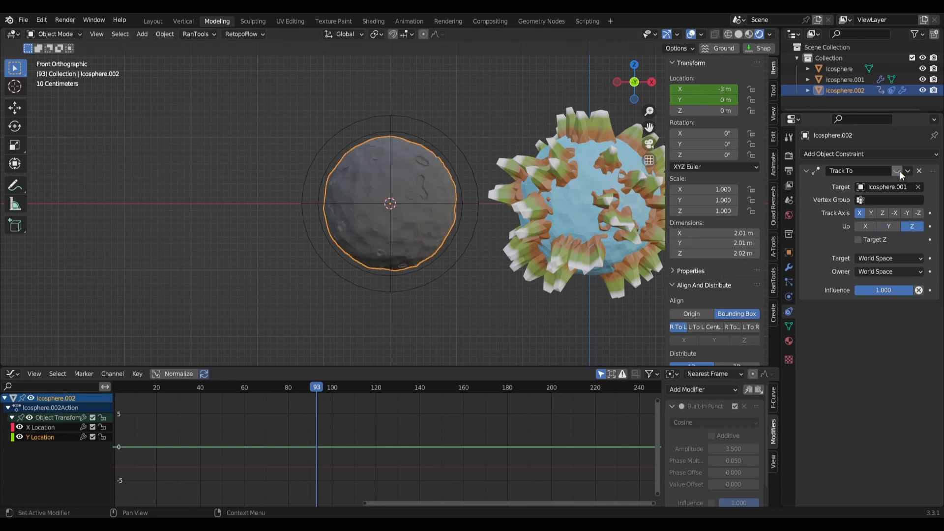
Test the moon's tracking by moving it around the planet, and cancel the move.
scroll(565, 300, down, 2)
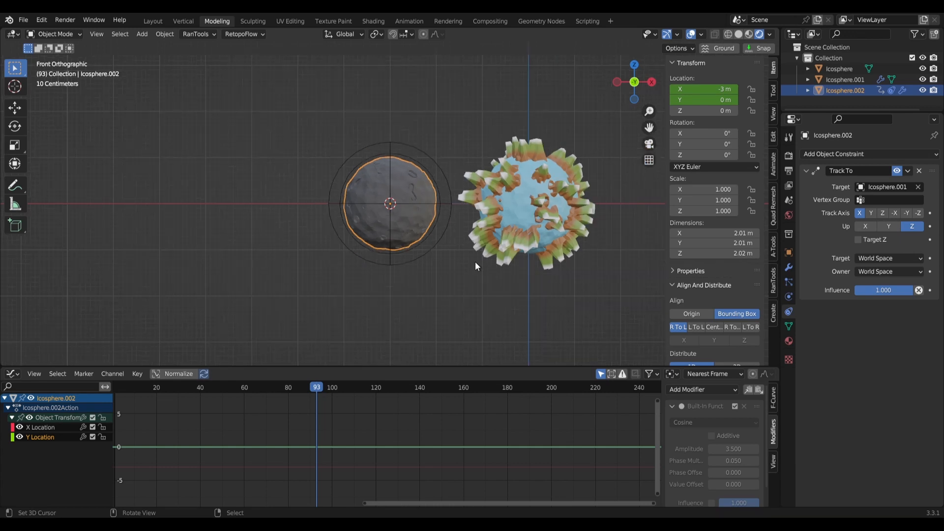
key(g)
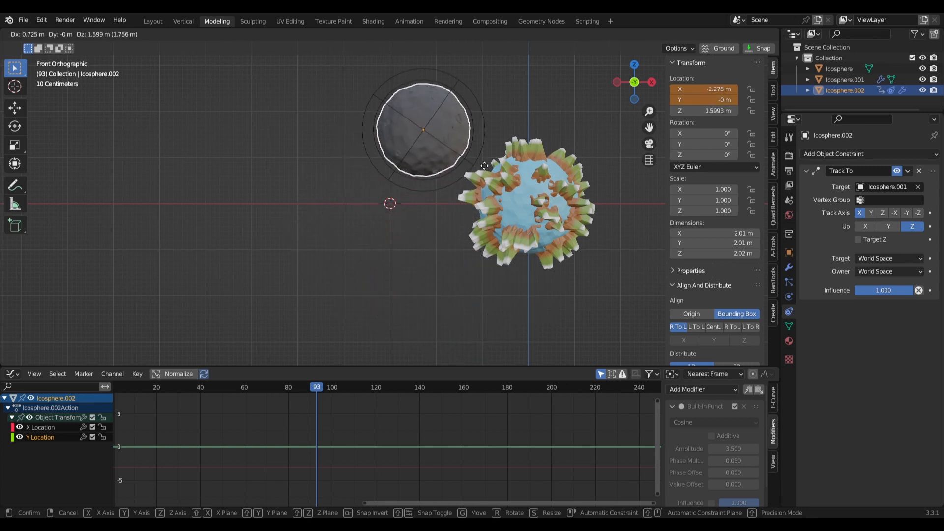
right_click(441, 229)
Move the Magnitude empty about 0.68 m along the X axis towards the planet.
scroll(442, 229, up, 4)
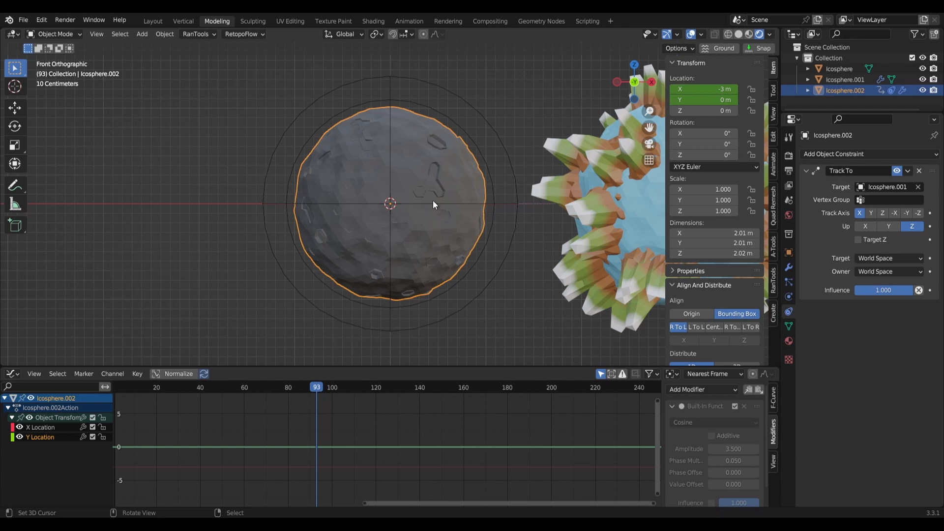
click(493, 201)
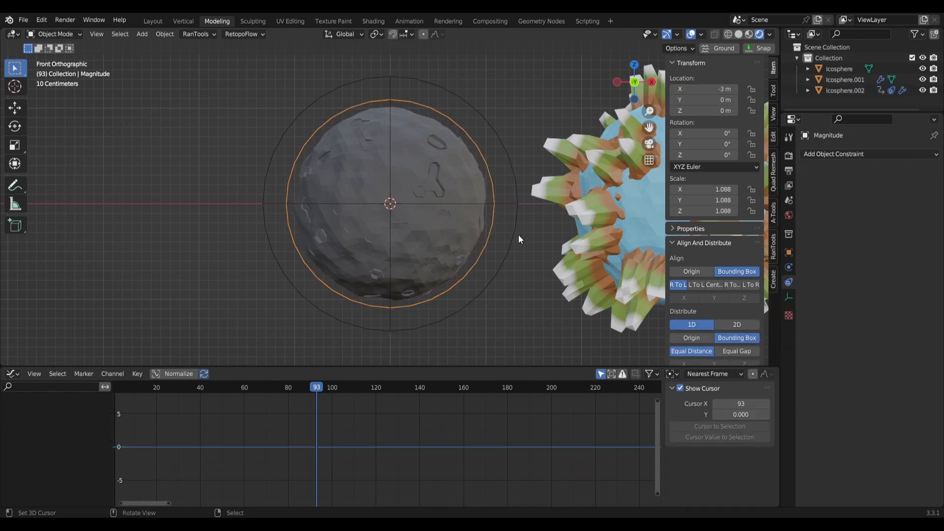
shift+middle_drag(518, 234, 397, 232)
key(g)
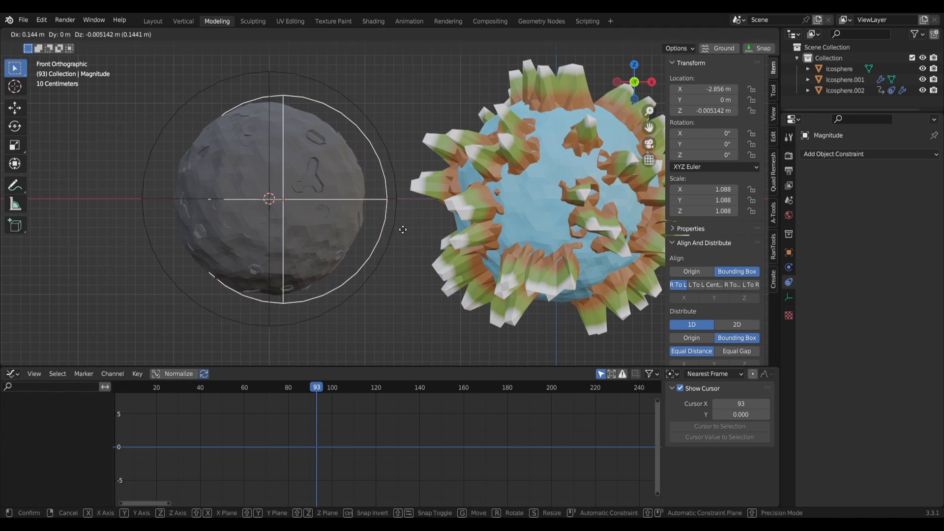
key(x)
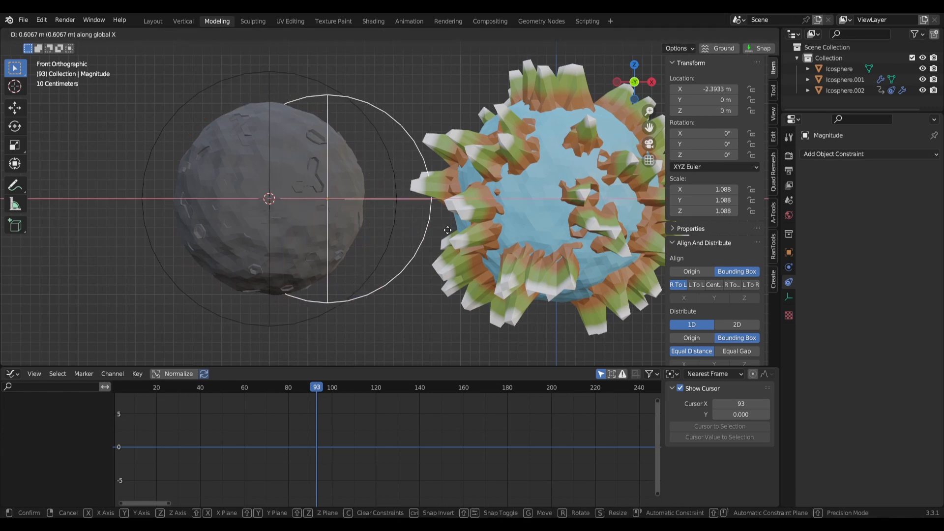
click(453, 229)
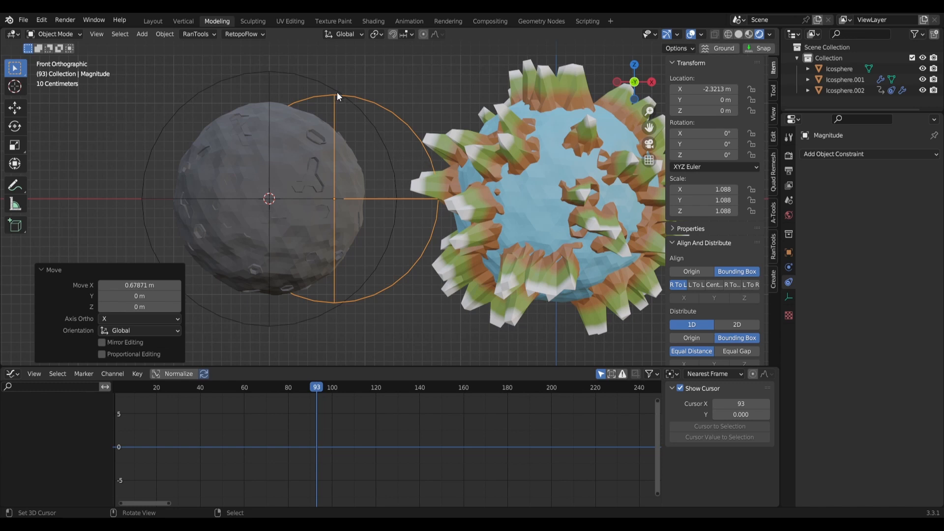
Move the moon around the planet to check how its parented empties follow.
click(319, 127)
key(g)
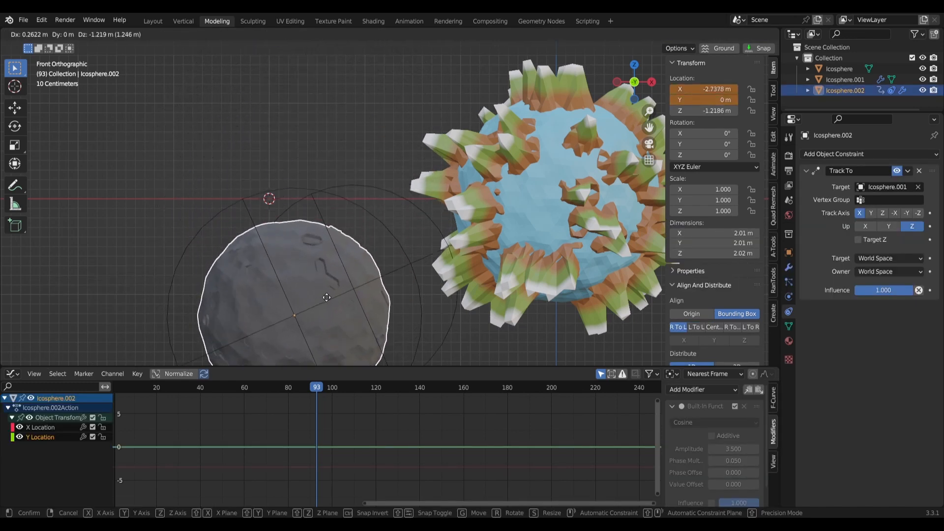
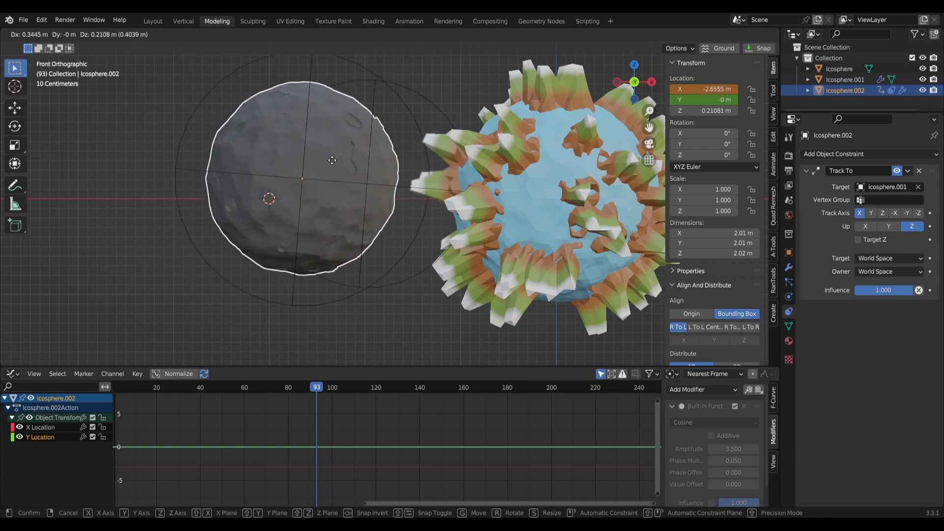
Cancel the current moon movement and add a Warp modifier to the blue sphere of the planet.
key(Escape)
click(542, 212)
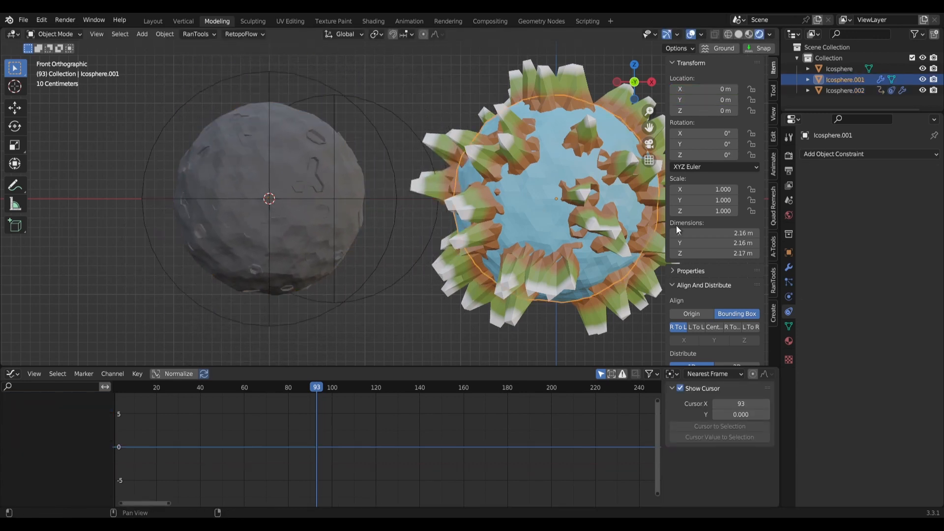
click(788, 266)
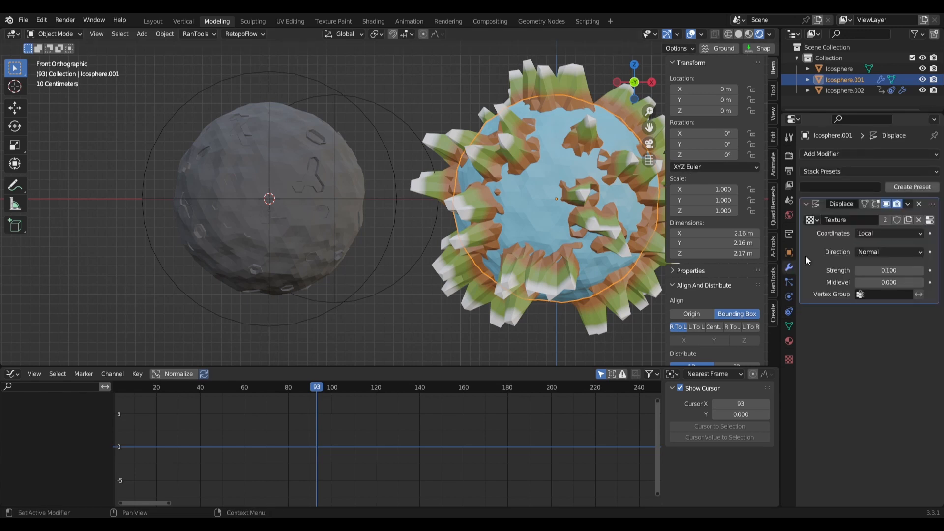
click(842, 151)
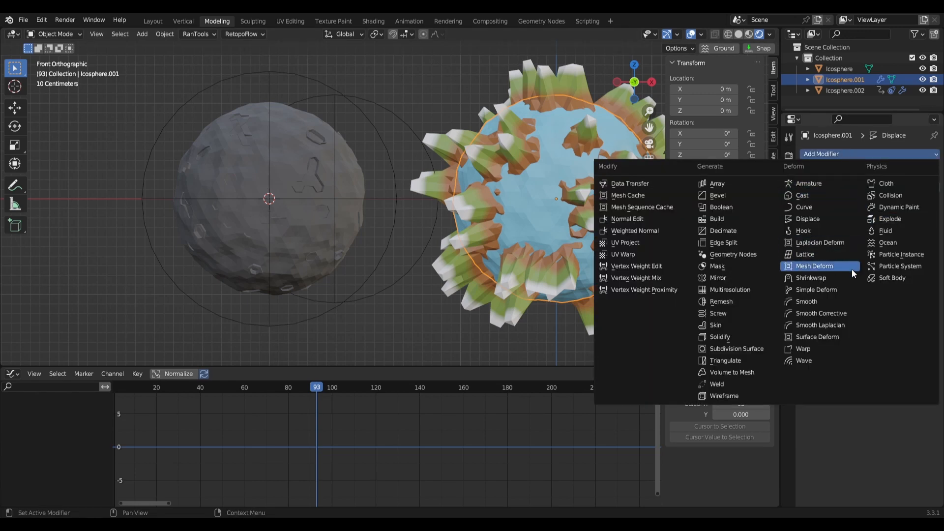
click(810, 347)
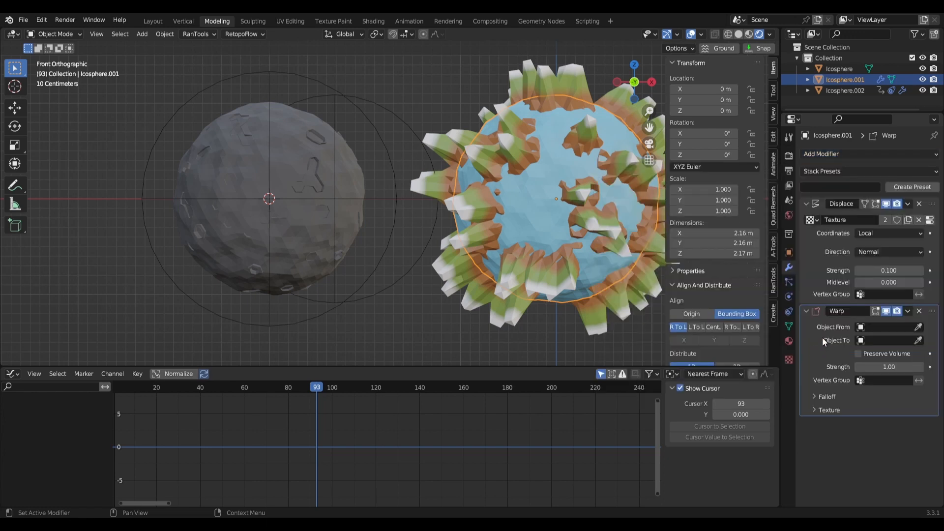
Set the Warp modifier's Object From to Influence and Object To to Magnitude.
click(894, 327)
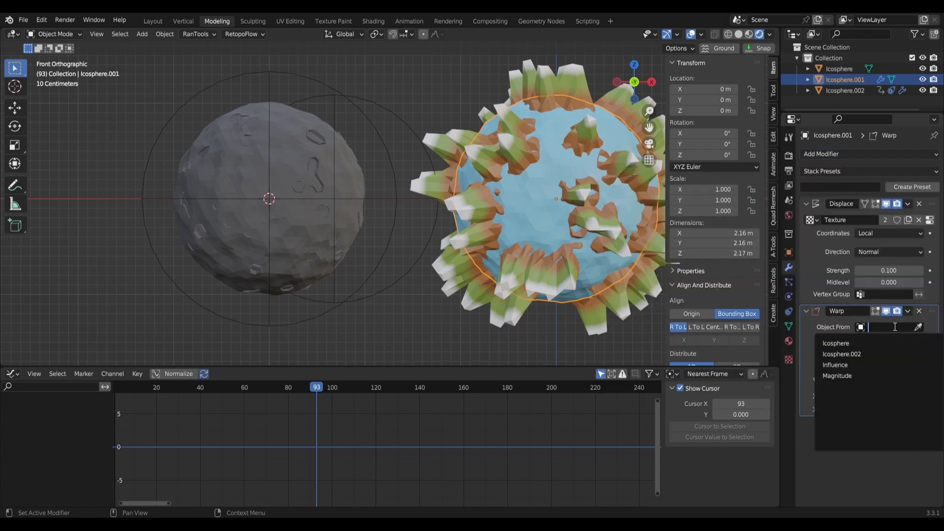
key(Down)
key(Down)
key(Down)
click(861, 365)
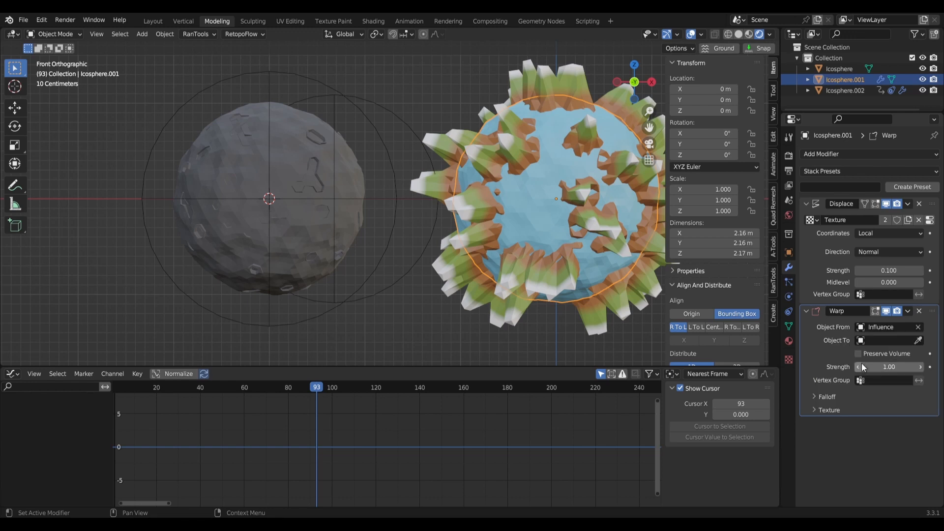
click(888, 342)
click(861, 389)
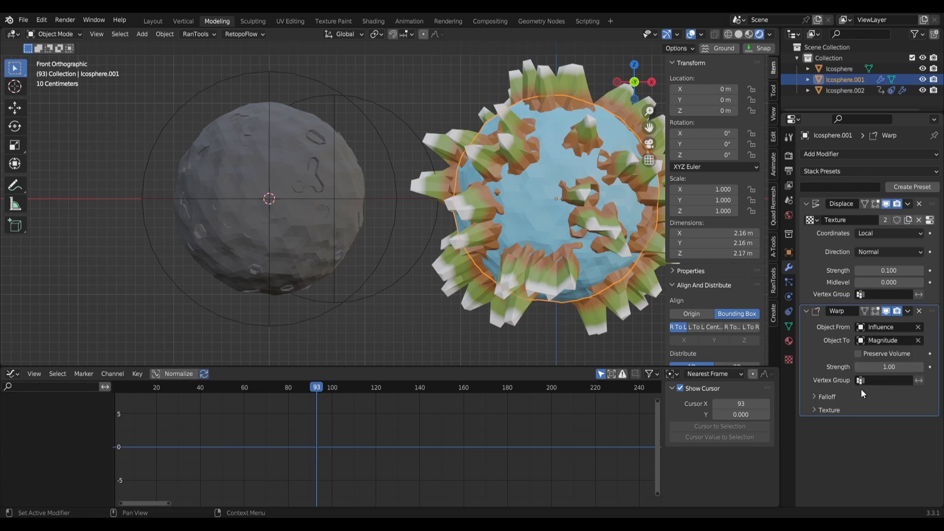
Set the Warp modifier's falloff type to Sphere and its radius to 1.5 m.
click(812, 413)
click(815, 410)
click(813, 396)
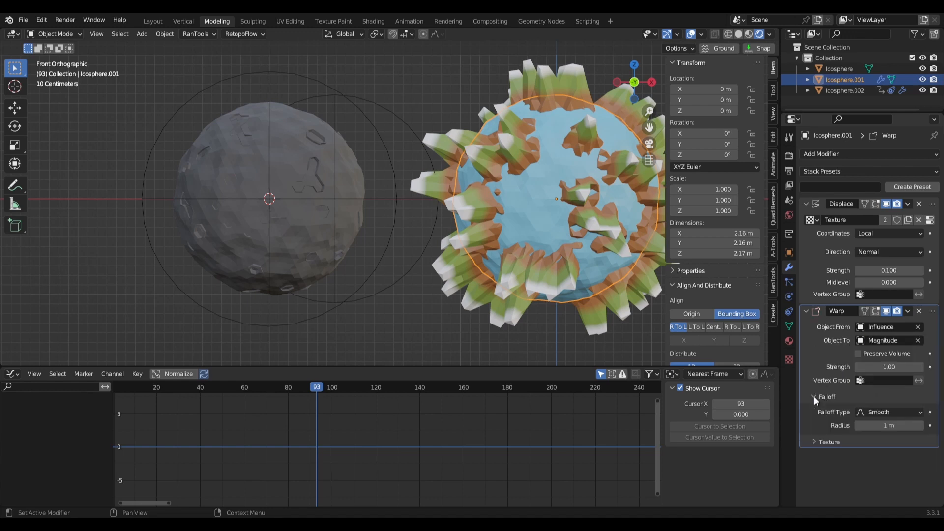
click(886, 412)
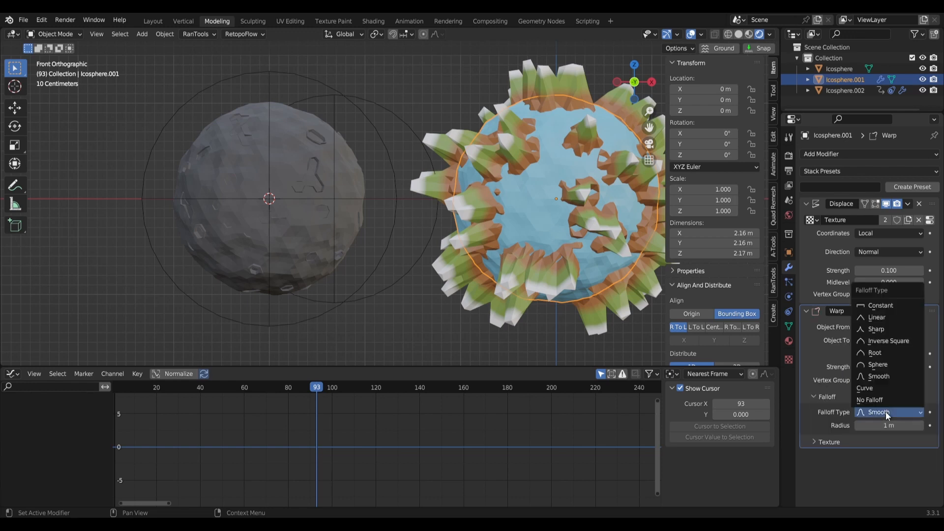
click(889, 364)
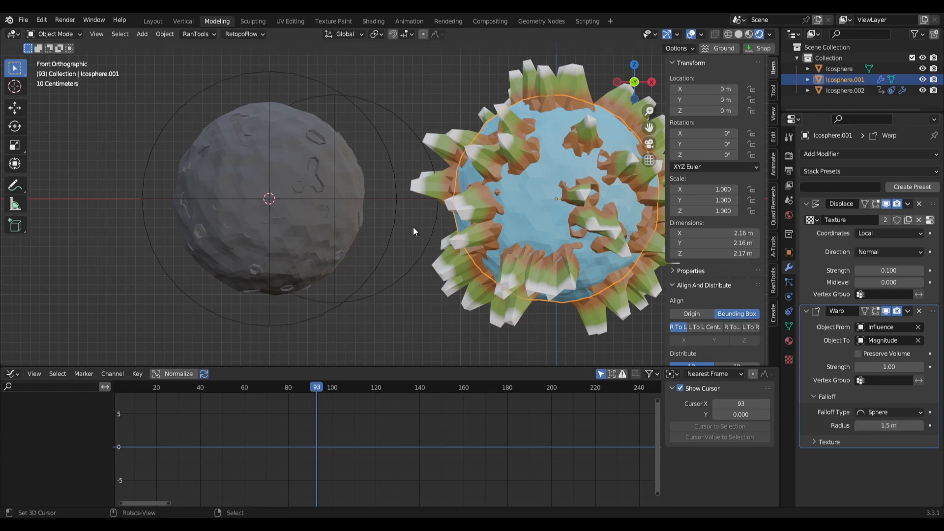
Move the Influence empty along the X axis toward the planet, to about X -2.49 m.
click(395, 225)
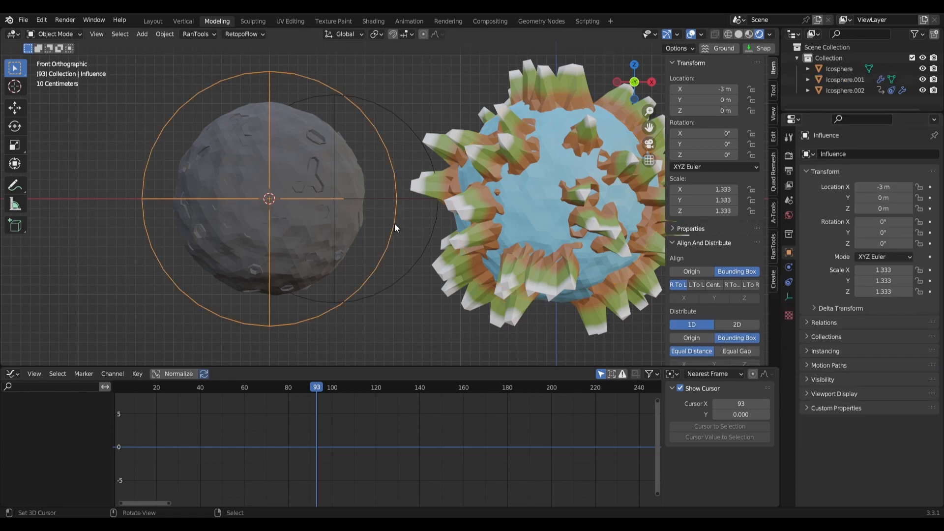
key(g)
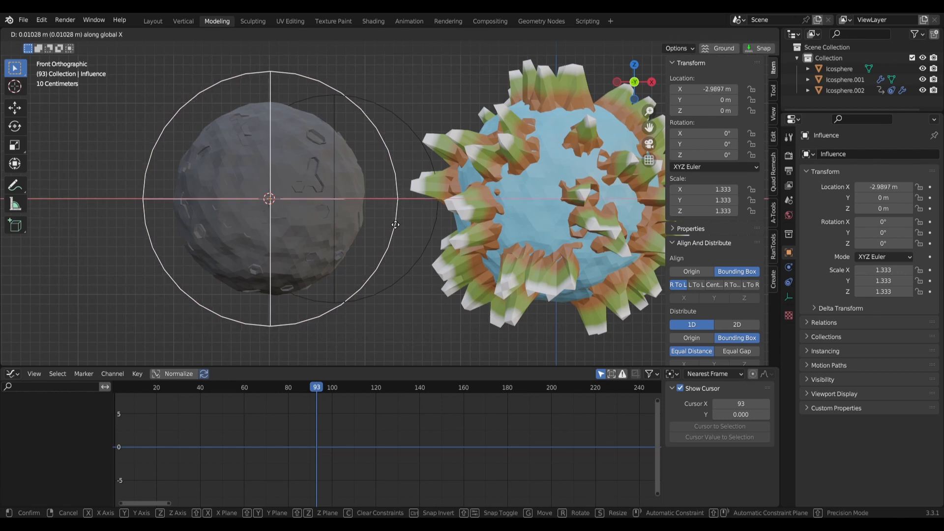
key(x)
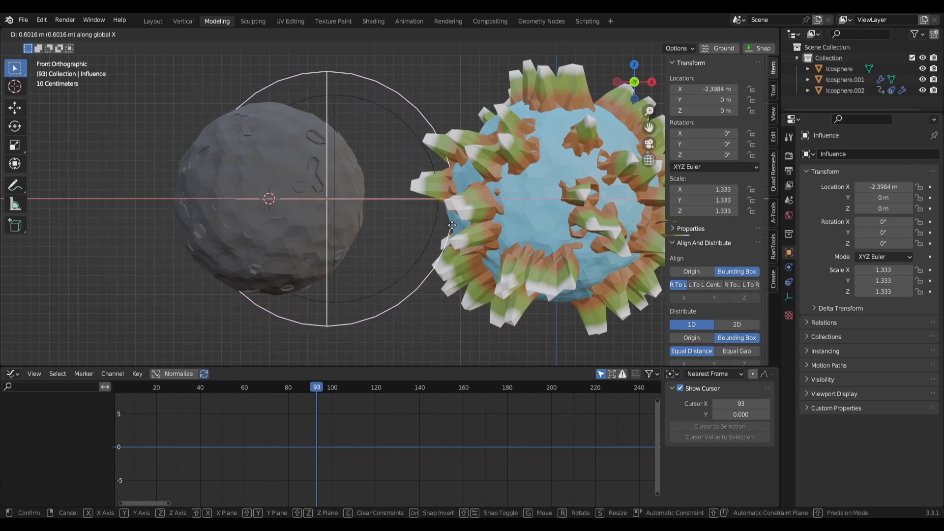
click(443, 225)
Move the Magnitude empty along the X axis to about X -2.38 m.
click(435, 225)
key(g)
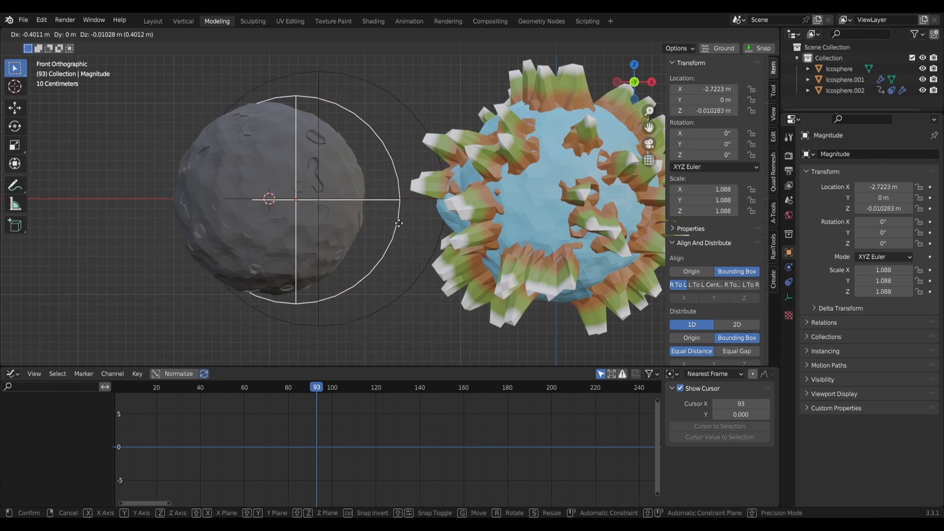
key(x)
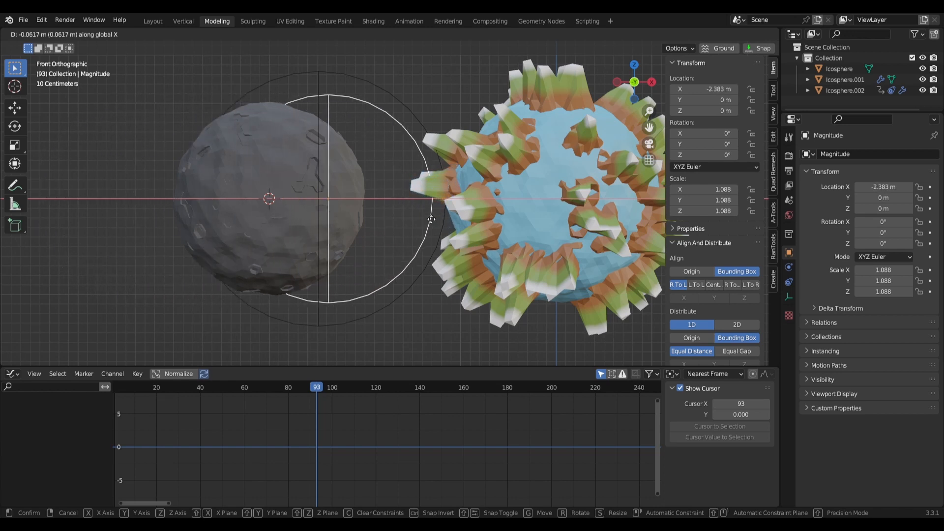
click(431, 219)
Isolate the blue sphere together with the Influence and Magnitude empties in local view.
shift+click(541, 172)
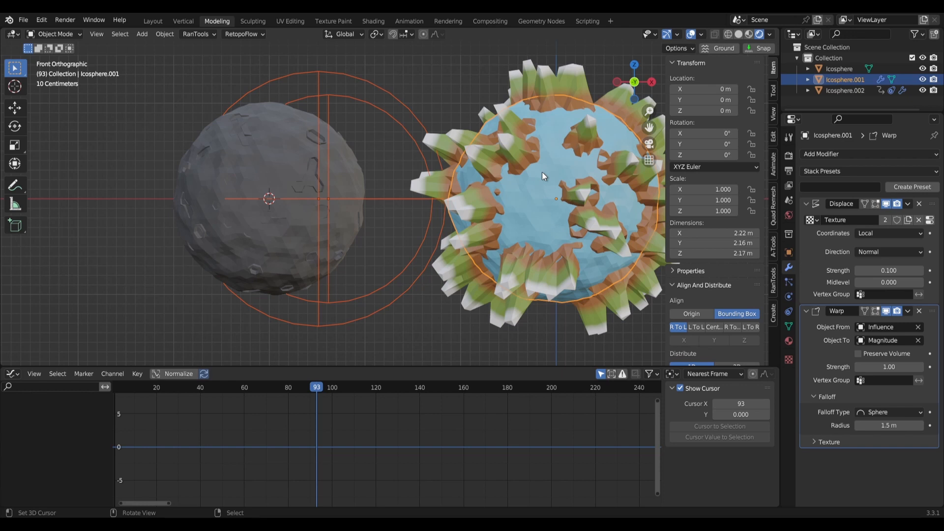
key(KP_Divide)
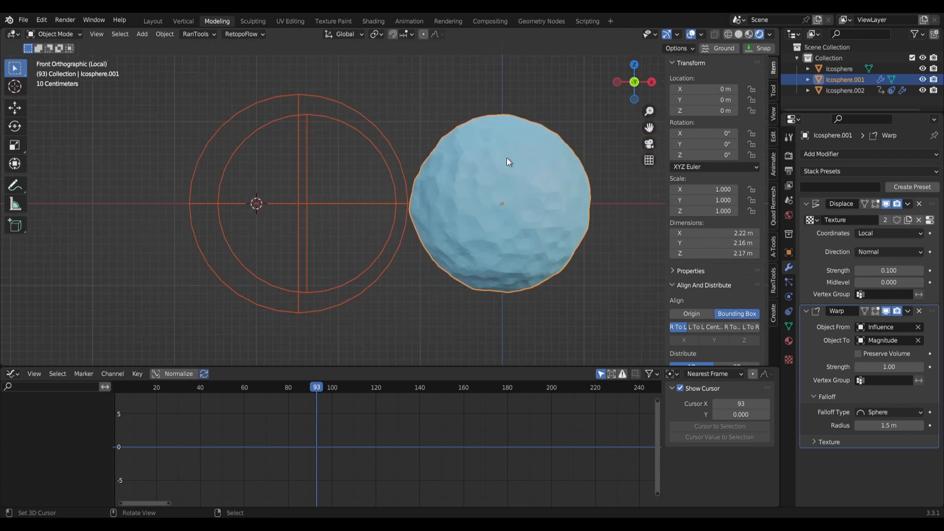
scroll(465, 164, up, 3)
Move the Influence empty farther along the X axis until it overlaps the near side of the blue sphere.
click(418, 164)
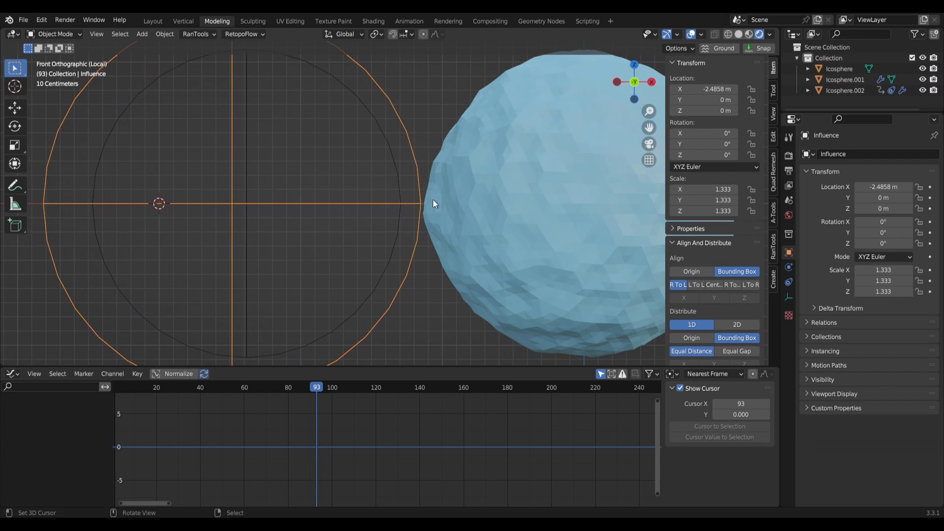
key(g)
key(x)
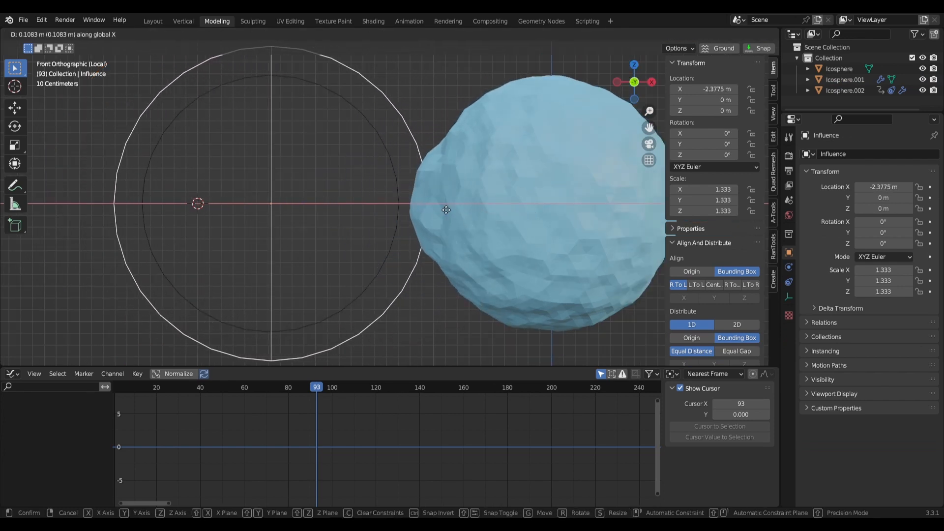
click(500, 207)
Move the Magnitude empty along the X axis to about X -2.02 m.
right_click(381, 140)
key(g)
key(x)
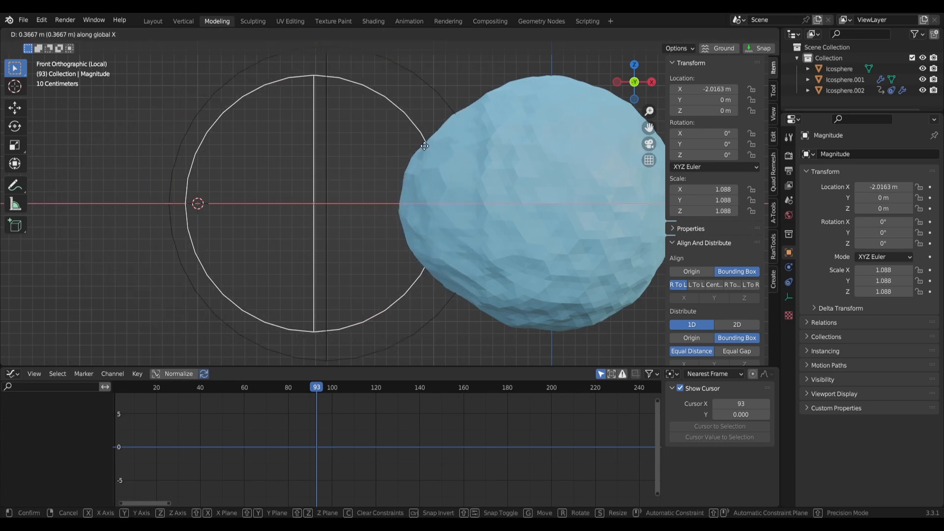
click(425, 144)
Compare Smooth and Sphere falloff on the blue sphere's Warp modifier, and settle on Smooth with a 3 m radius.
right_click(482, 116)
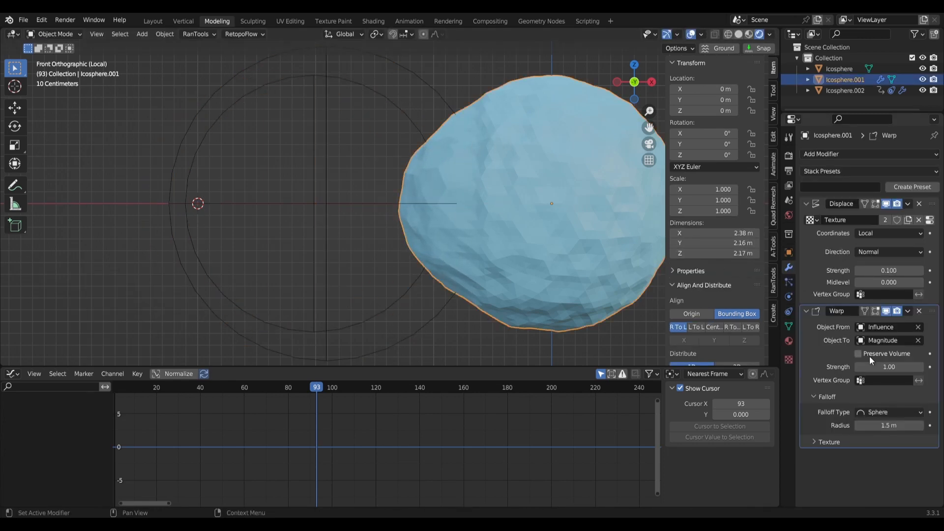
click(894, 412)
click(896, 382)
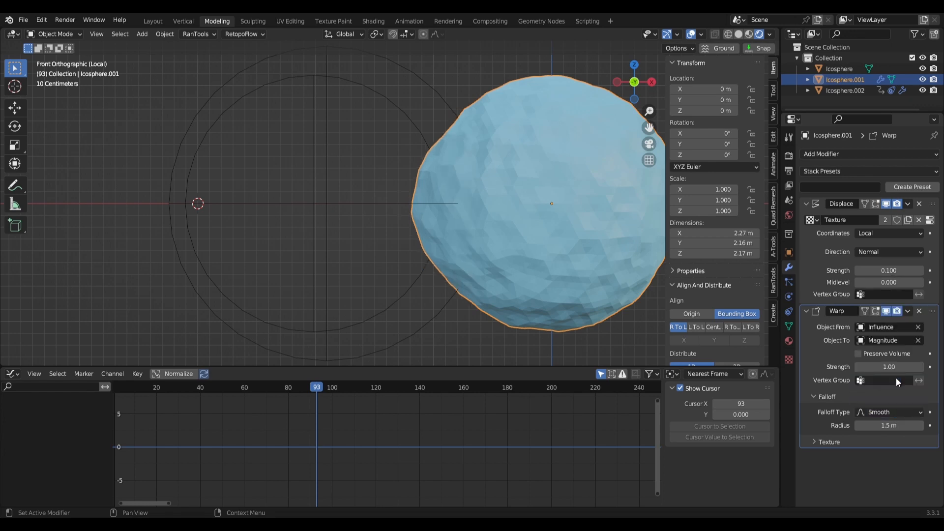
click(898, 410)
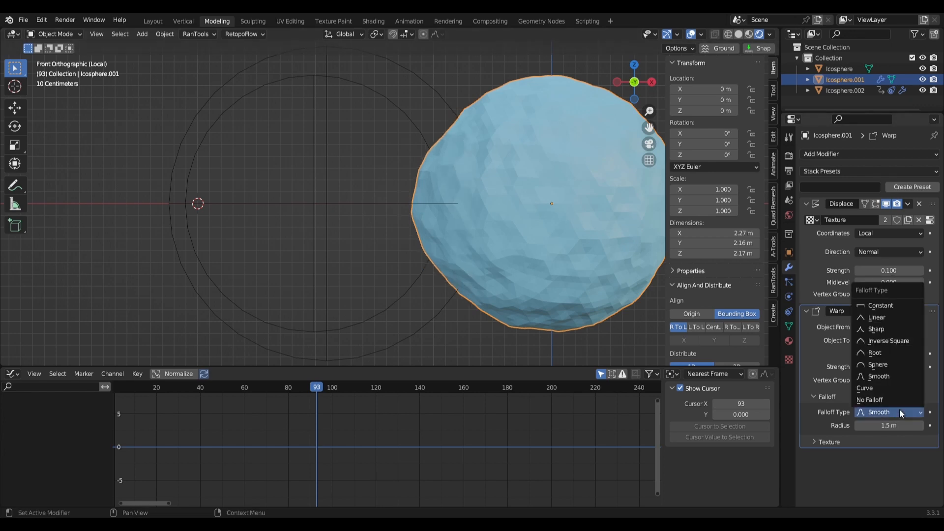
click(888, 364)
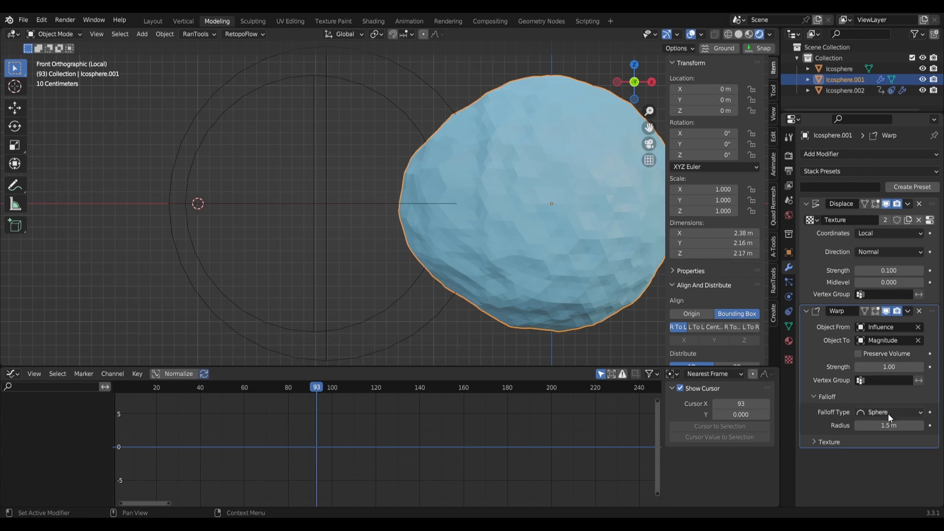
drag(889, 425, 913, 425)
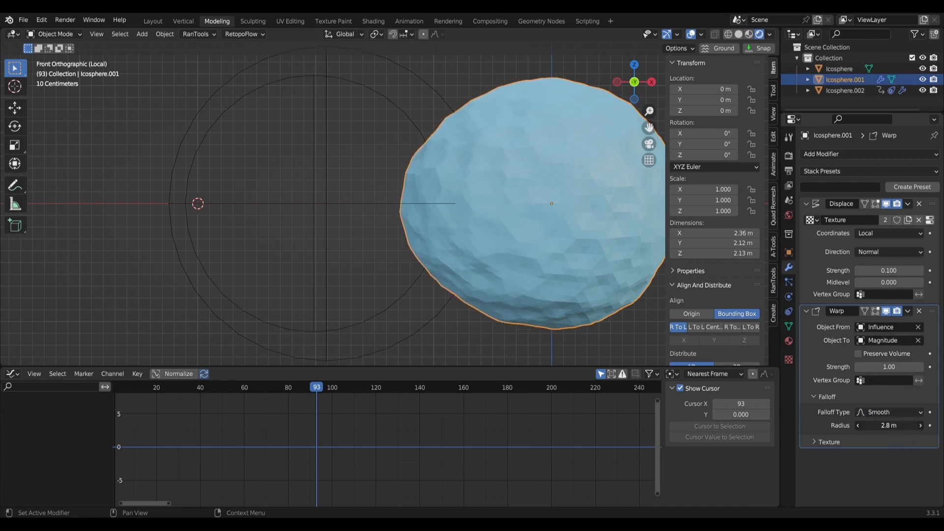
key(Return)
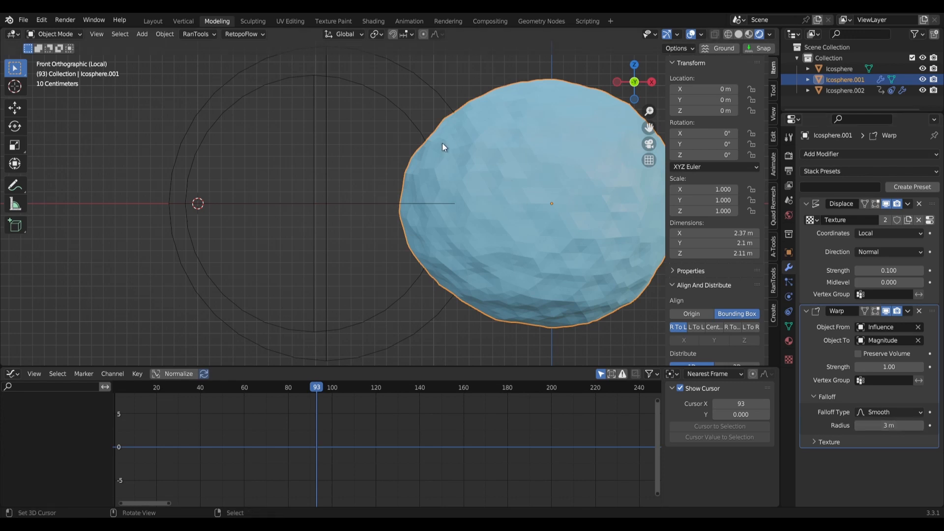
click(411, 126)
key(g)
key(x)
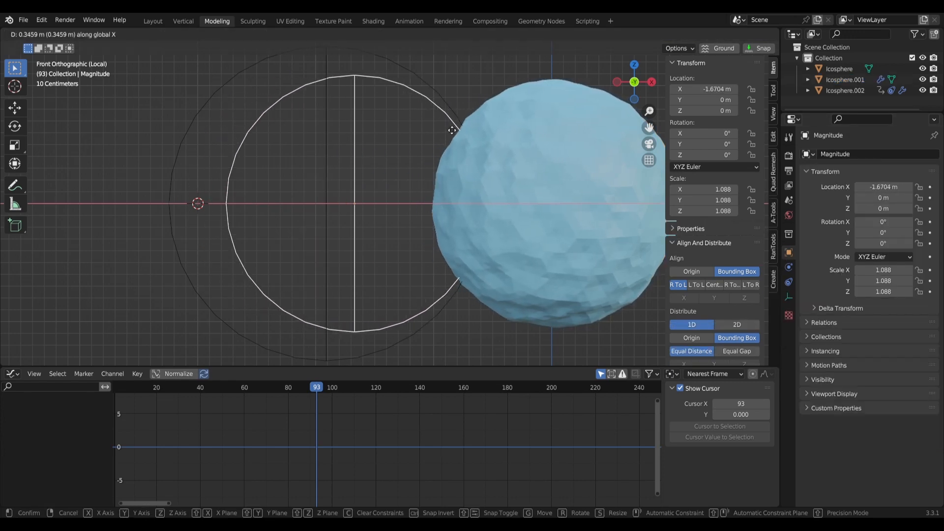
right_click(437, 131)
Exit local view and fine-tune the Magnitude and Influence empties along the X axis, placing Influence at about X -1.89 m.
key(KP_Divide)
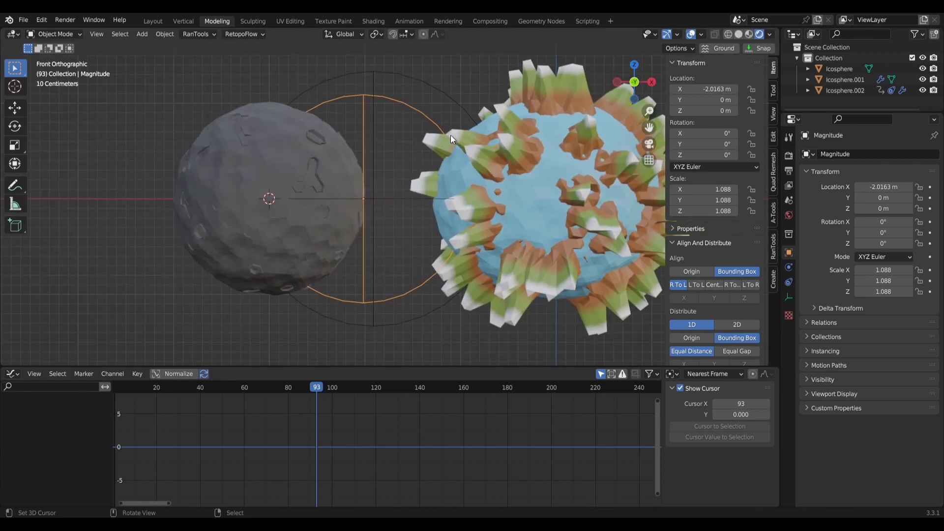
key(g)
key(x)
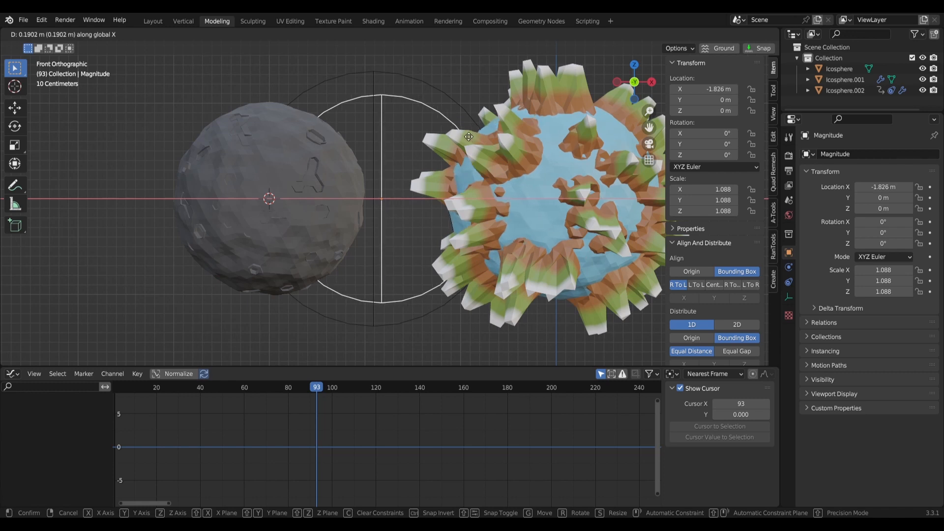
click(453, 136)
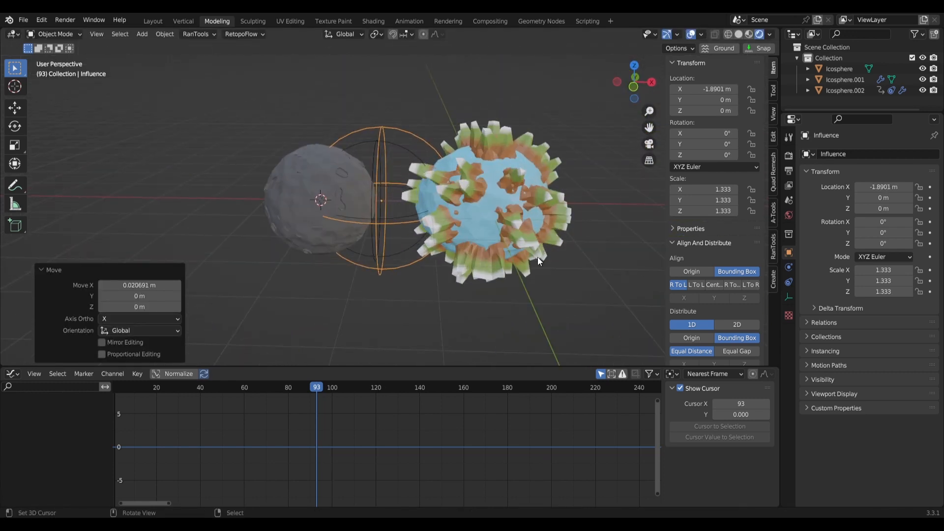
Re-enable the F-curve modifiers on the moon's Object Transforms channels.
middle_drag(537, 257, 518, 279)
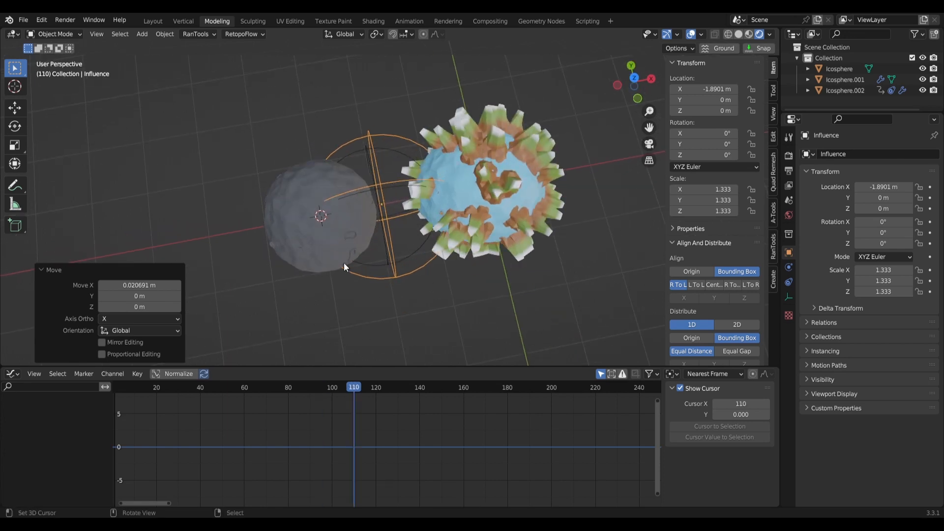
click(310, 245)
click(84, 417)
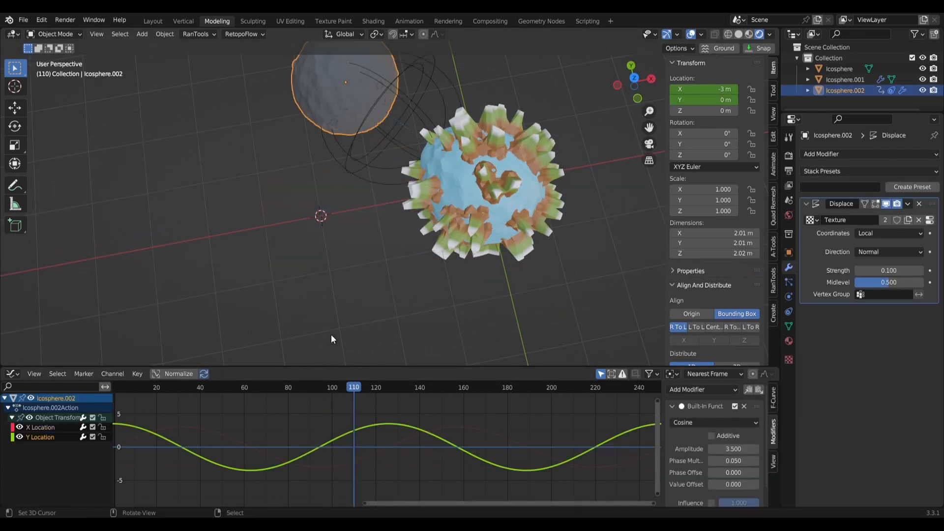
Play the animation in top view to check how the water bulges as the moon orbits the planet.
scroll(359, 295, down, 4)
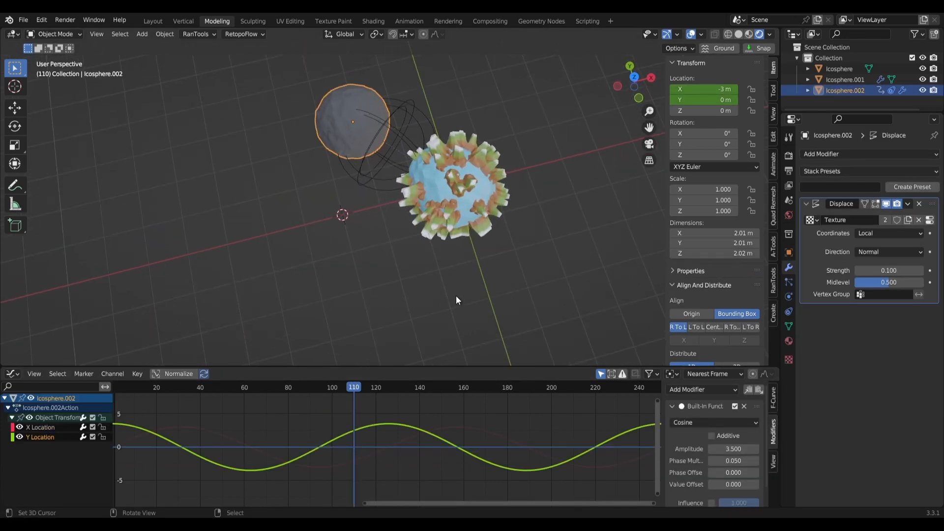
key(KP_7)
key(space)
scroll(507, 254, up, 3)
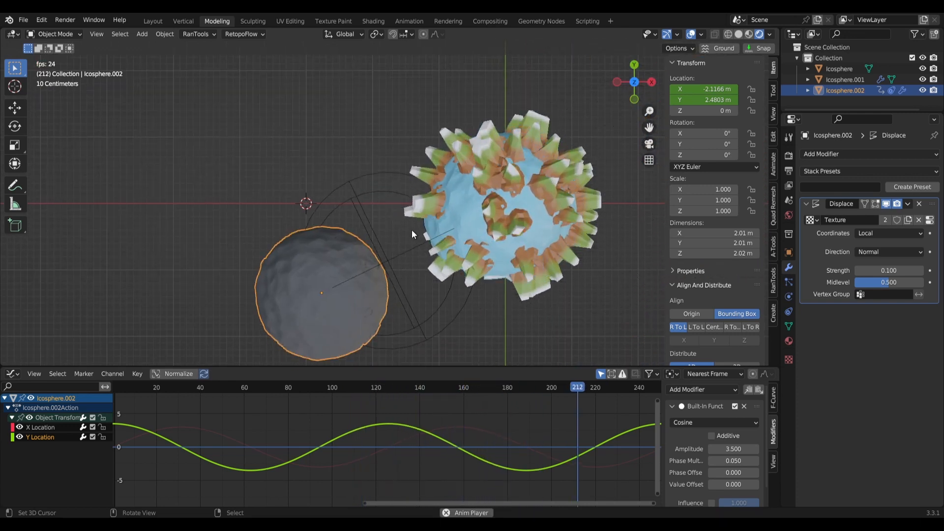
Examine the water bulge at different distances while the moon orbits, and stop the playback.
scroll(601, 194, down, 2)
scroll(590, 231, up, 2)
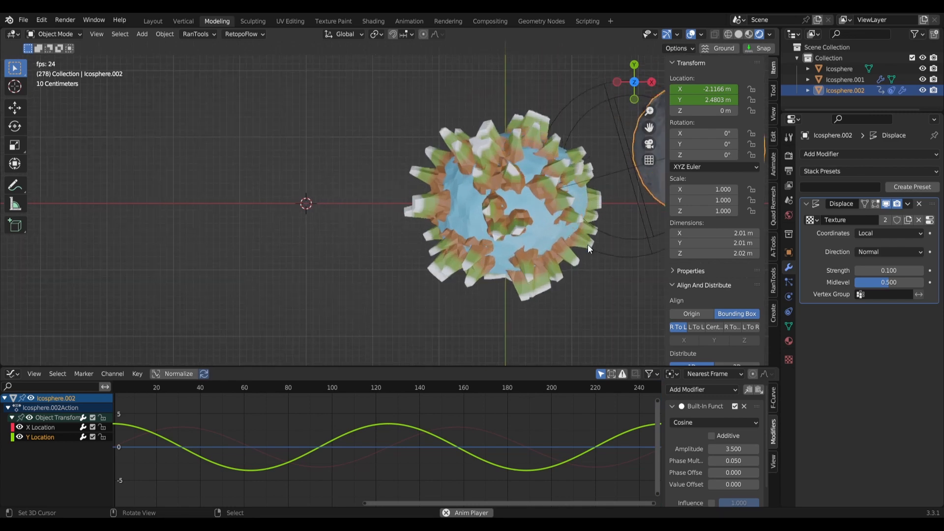
scroll(544, 273, up, 1)
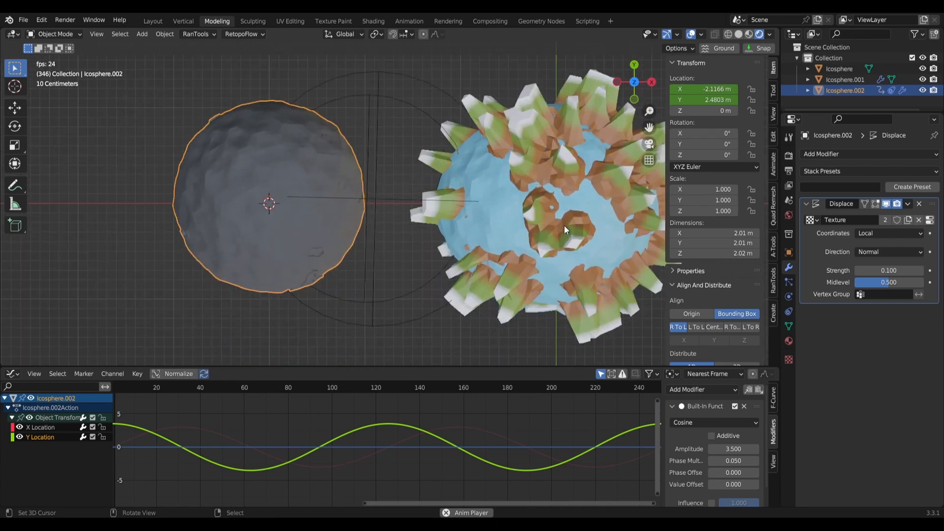
shift+middle_drag(573, 244, 464, 214)
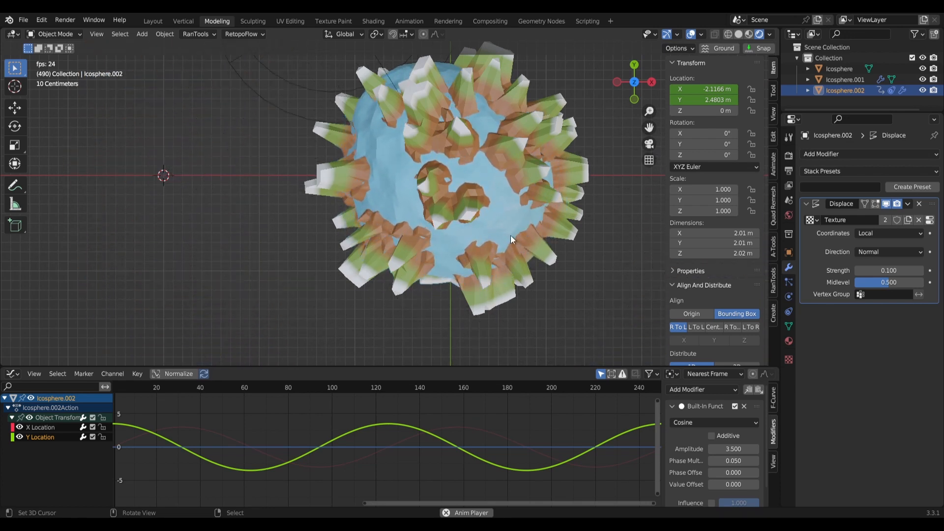
scroll(511, 249, down, 2)
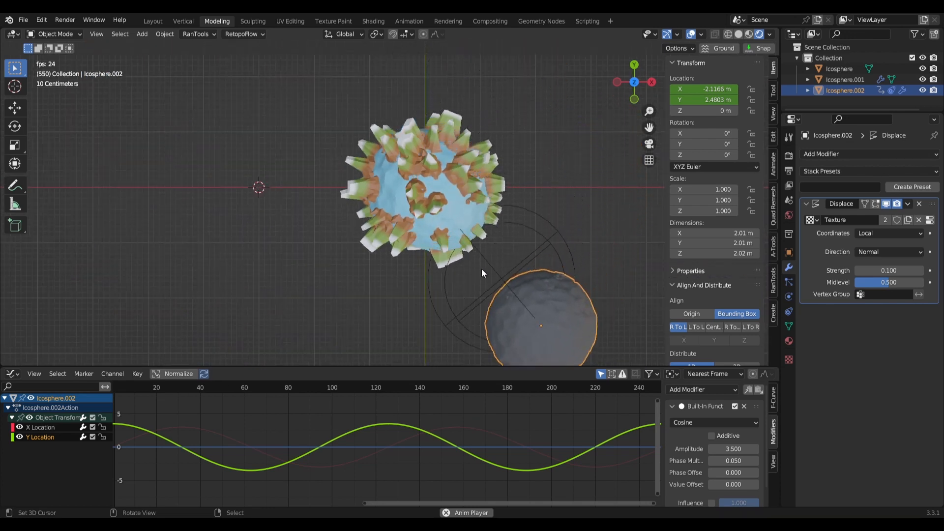
key(space)
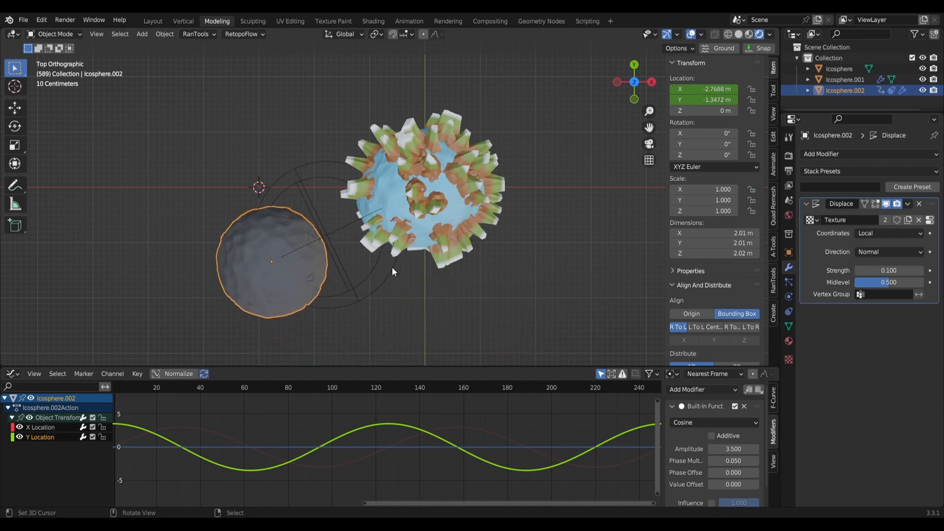
Select the water sphere, replay the orbit in top view, and inspect the bulge from several angles.
middle_drag(391, 267, 344, 123)
click(325, 107)
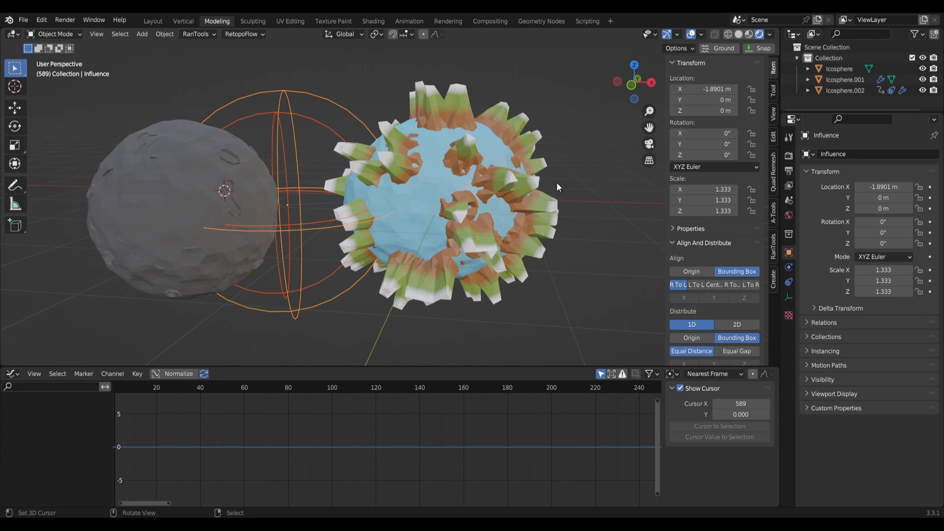
click(493, 155)
middle_drag(500, 187, 495, 278)
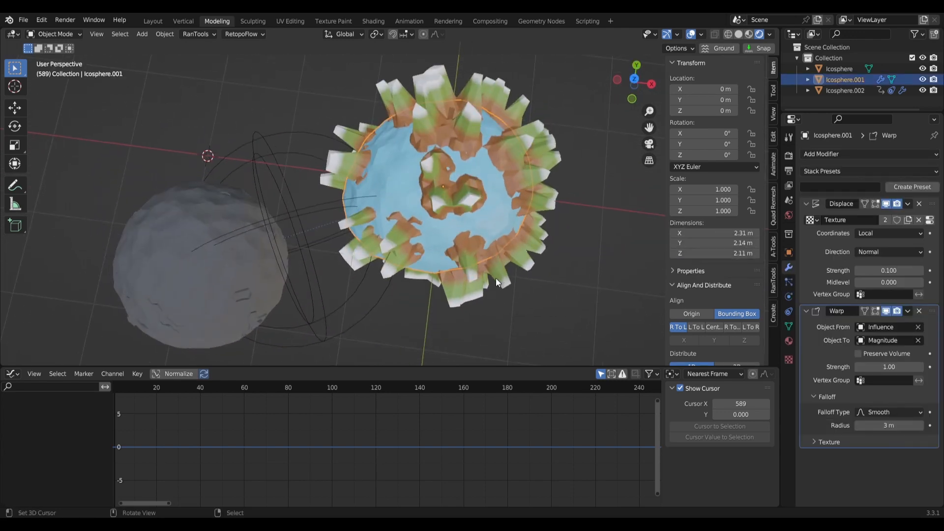
key(KP_7)
key(space)
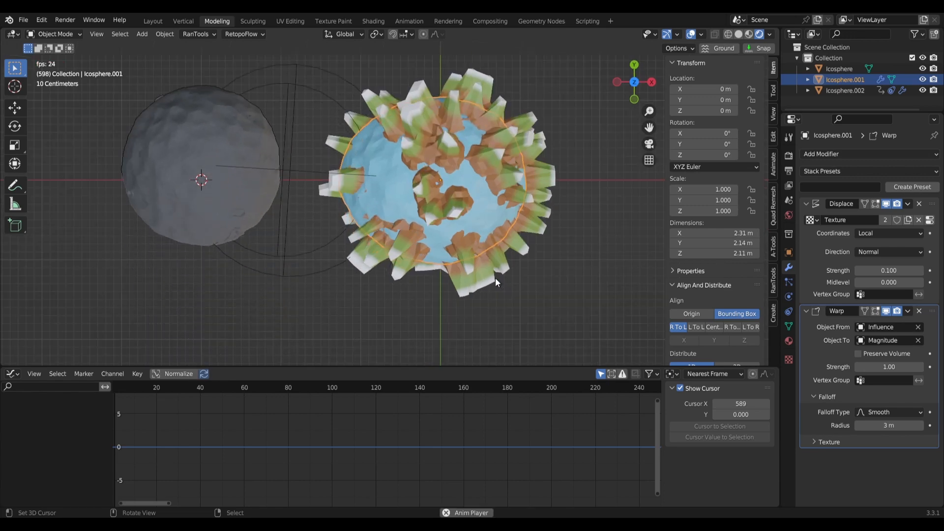
scroll(493, 269, down, 1)
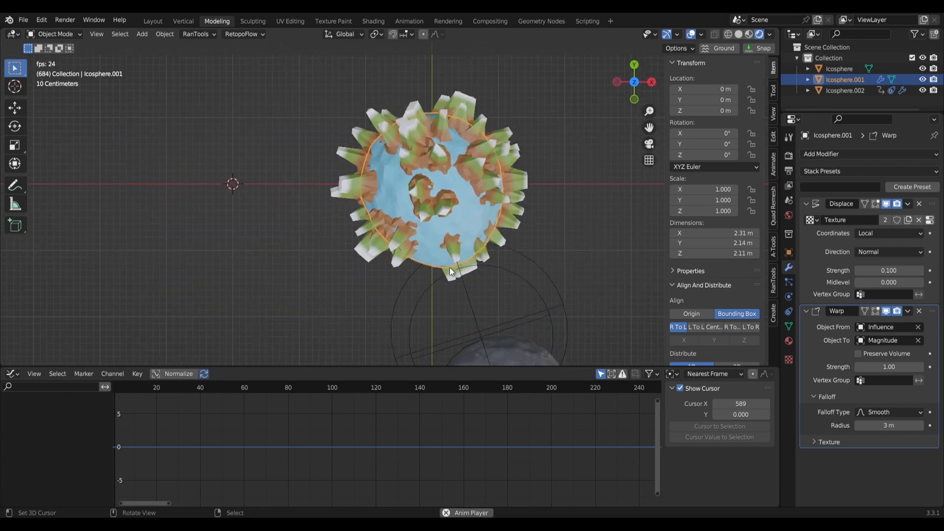
middle_drag(469, 285, 505, 215)
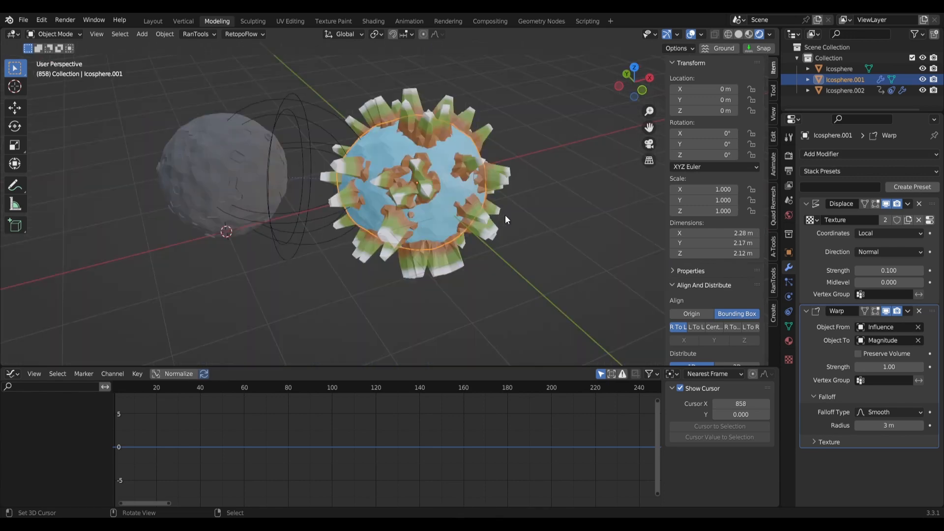
scroll(441, 237, down, 4)
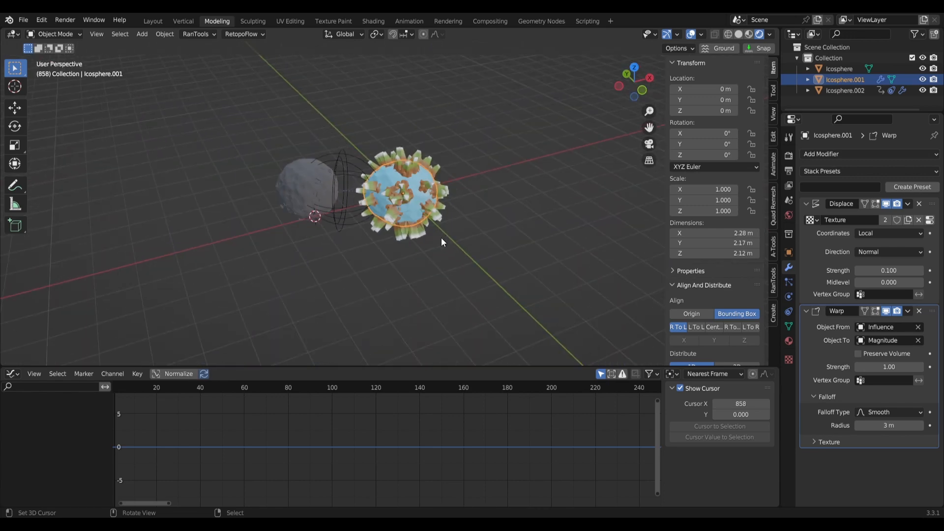
scroll(441, 237, up, 6)
middle_drag(442, 238, 350, 170)
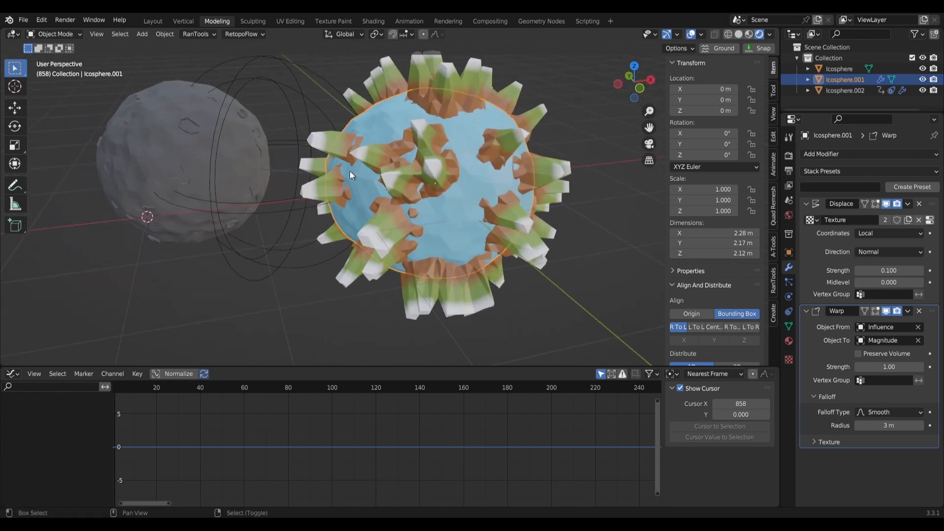
key(shift+a)
mouse_move(350, 171)
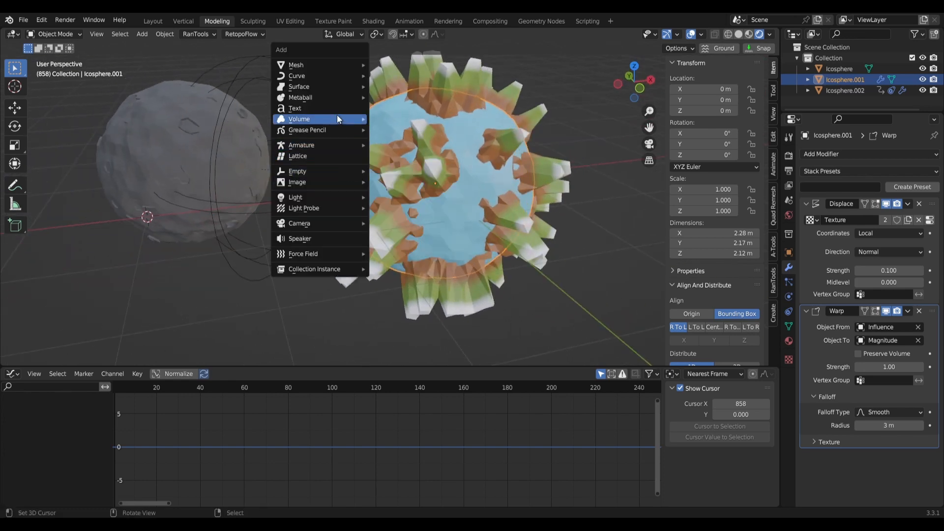
mouse_move(332, 63)
click(407, 108)
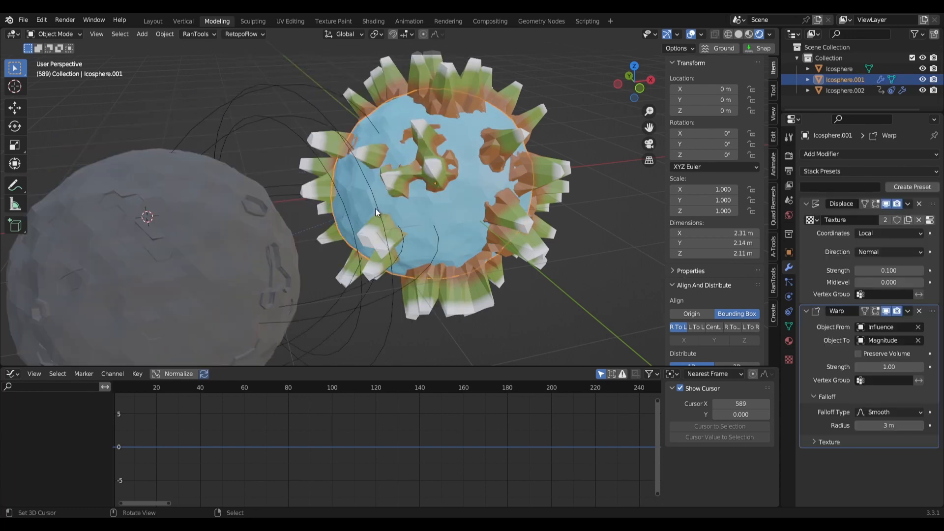
Reset the 3D cursor to the world origin and add an ico sphere there.
key(shift)
key(shift+c)
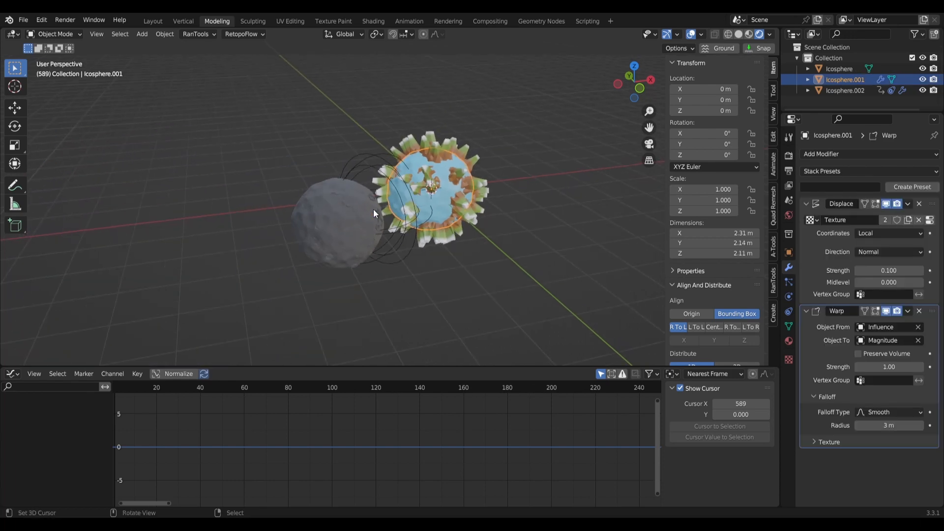
key(shift+a)
click(424, 250)
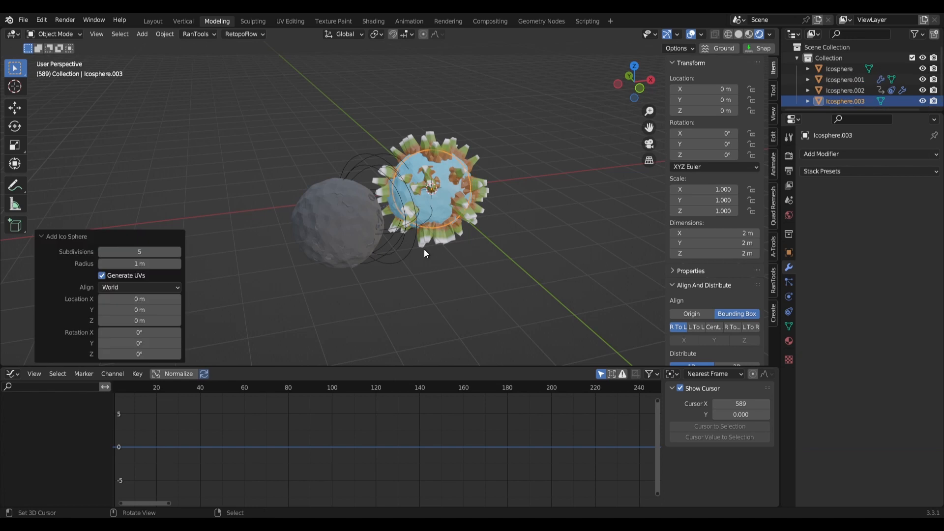
Set the new ico sphere to 4 subdivisions and a radius of 20 m.
scroll(447, 241, down, 3)
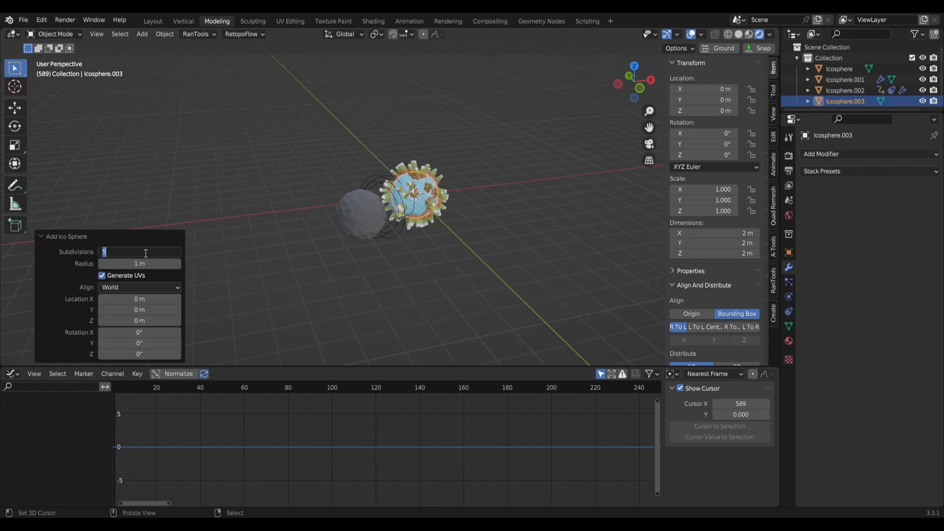
key(Return)
click(145, 264)
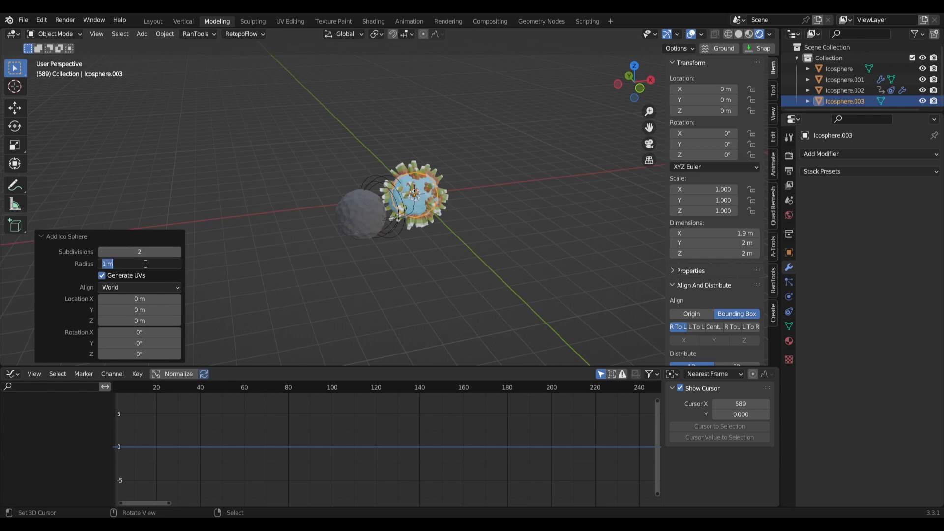
key(Return)
drag(160, 252, 170, 252)
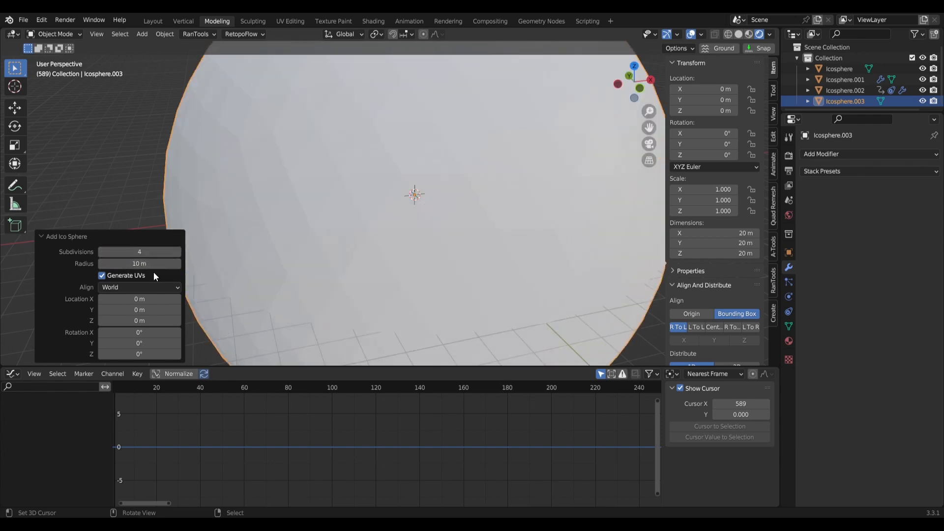
click(150, 262)
text(20)
key(Return)
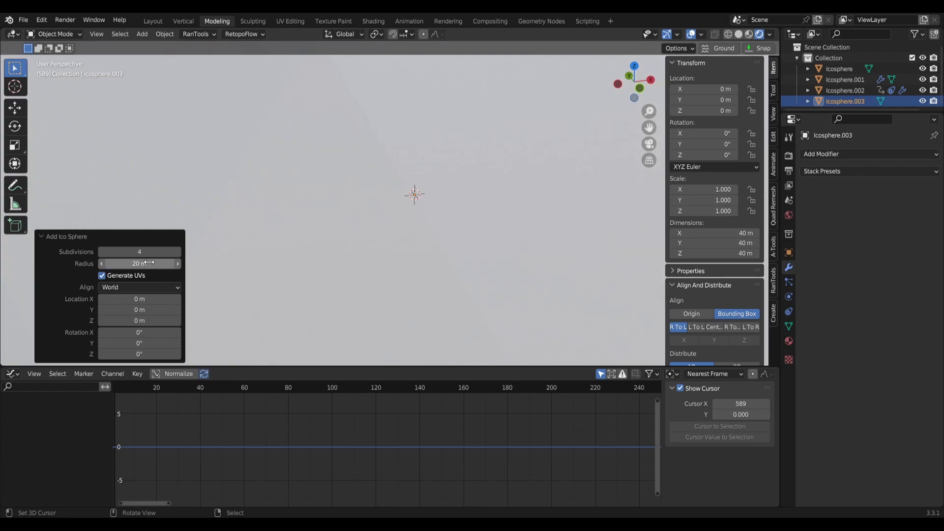
Create a new material on the large sphere and name it Space.
scroll(355, 185, down, 5)
click(789, 340)
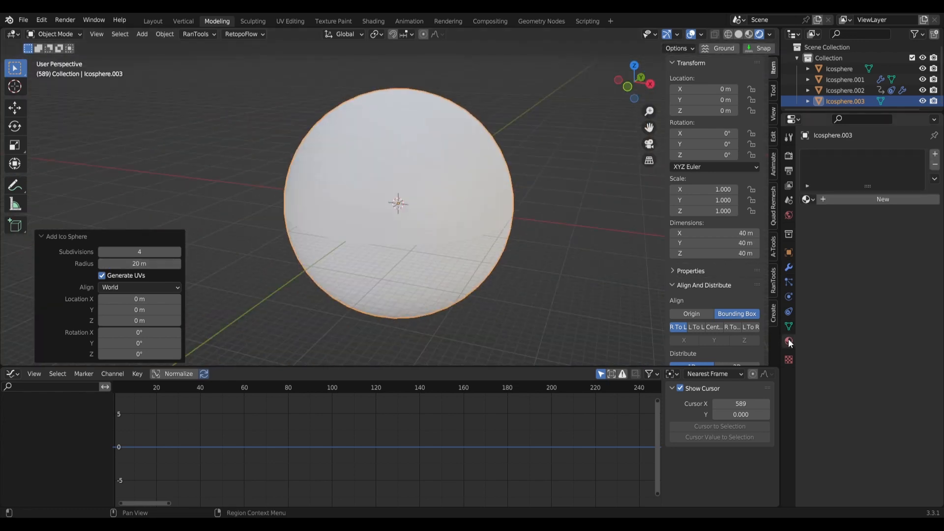
click(830, 200)
double_click(842, 199)
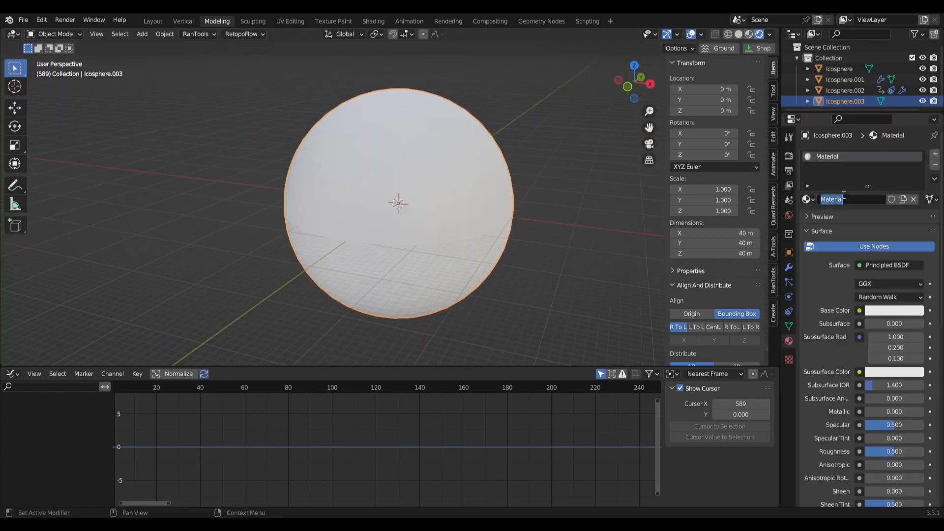
text(Space)
key(Return)
Set the Space material's base color to black and enable backface culling.
click(878, 313)
drag(915, 193, 915, 235)
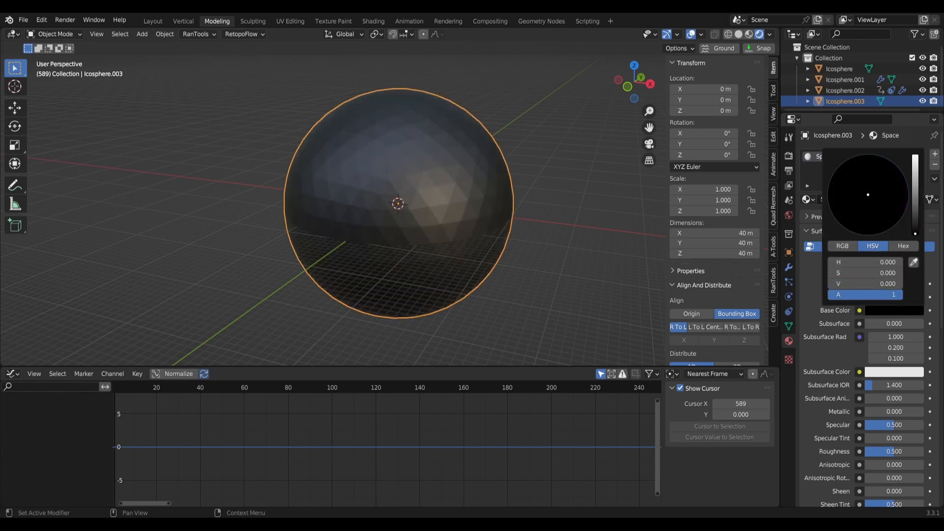
scroll(850, 432, down, 5)
scroll(846, 418, down, 8)
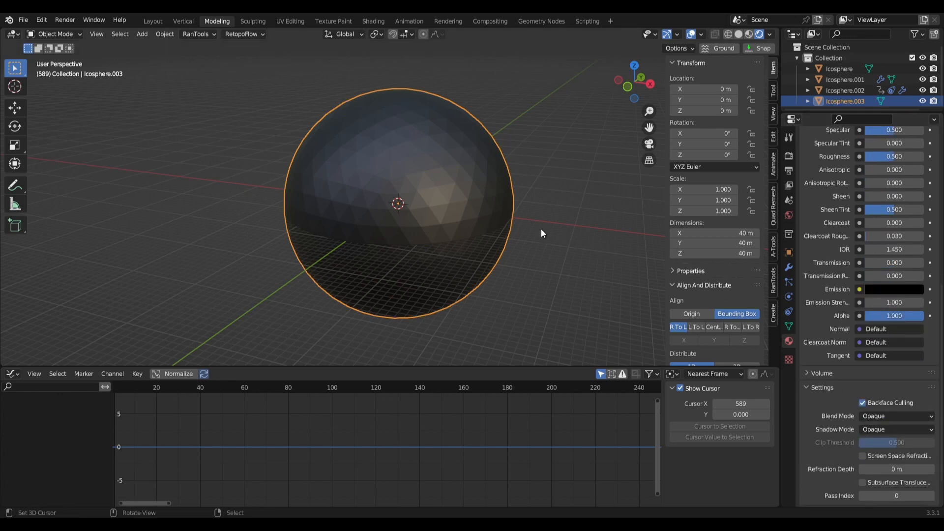
Flip the normals of the large sphere's mesh in Edit Mode and return to Object Mode.
key(Tab)
key(alt+n)
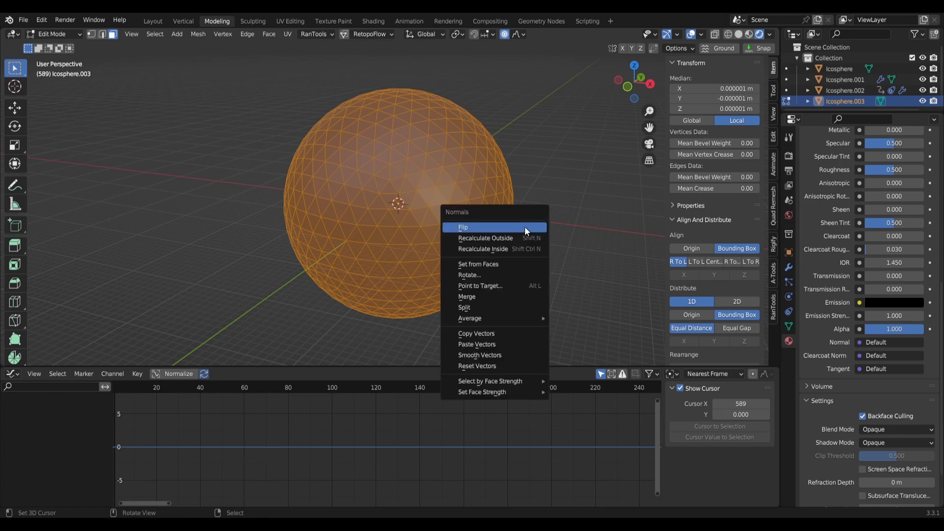
click(521, 227)
scroll(522, 229, up, 3)
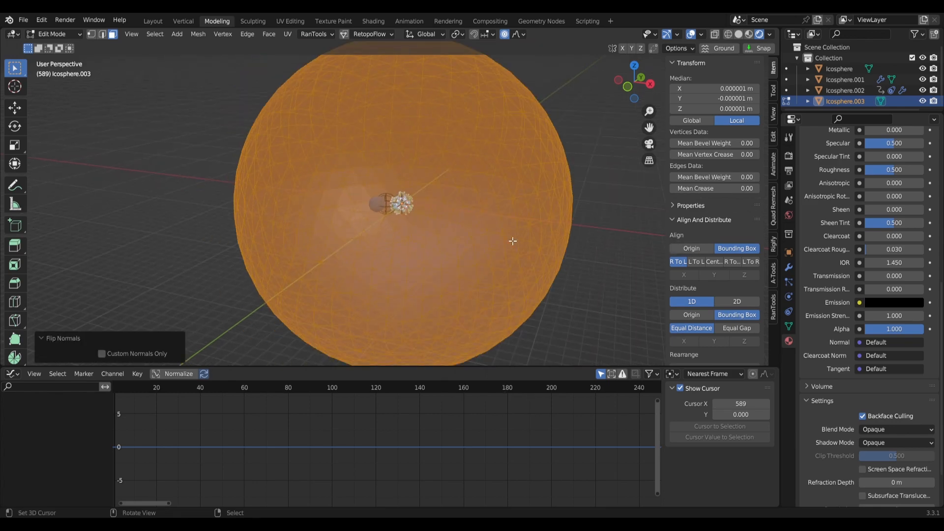
key(Tab)
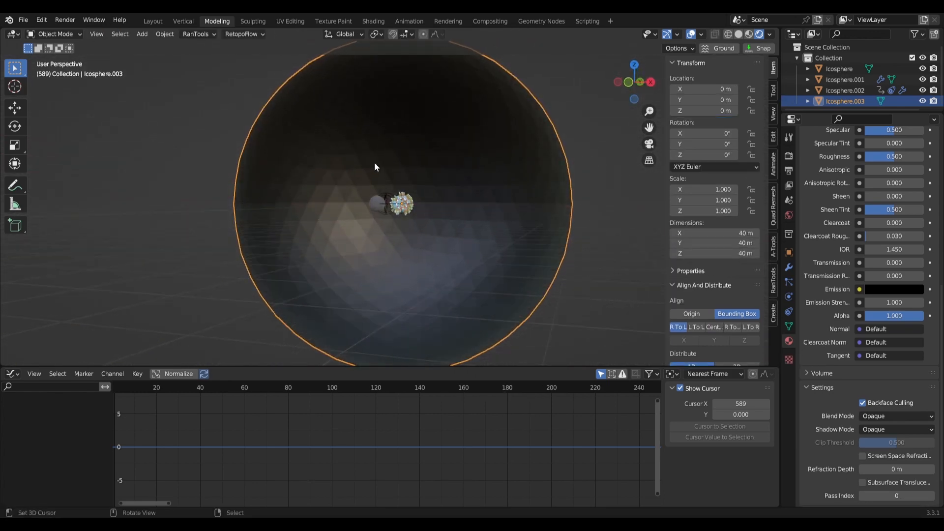
Apply Shade Smooth to the large Space sphere.
middle_drag(407, 224, 479, 231)
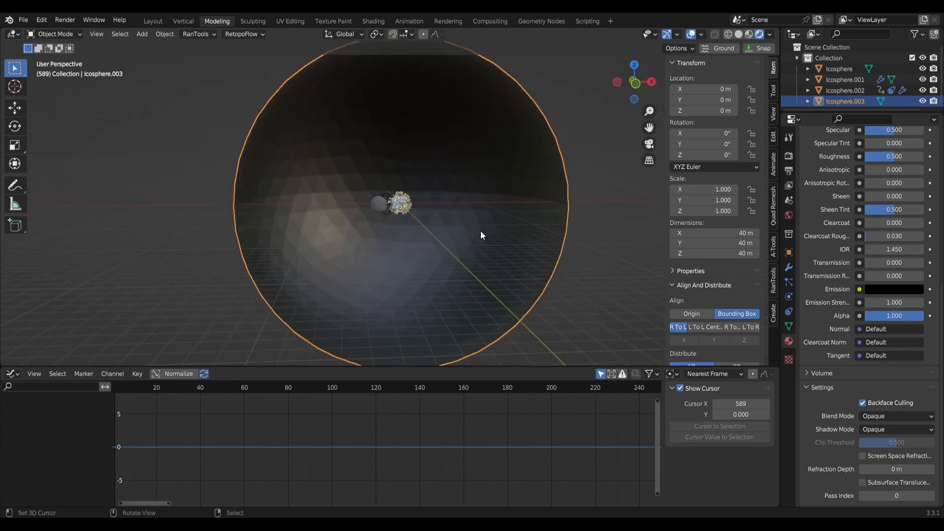
right_click(480, 231)
click(480, 230)
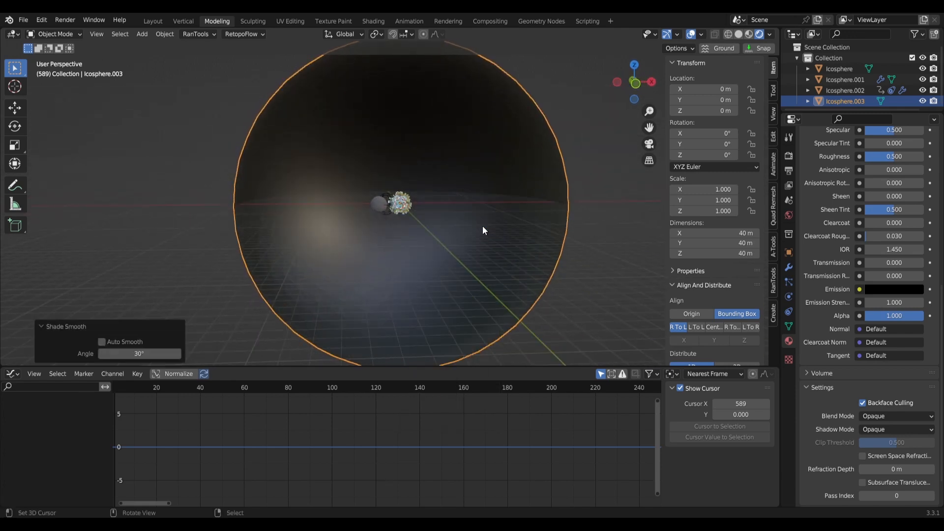
Show the Space material in an enlarged shader editor and set its Principled BSDF's Roughness to 1 and Specular to 0.
drag(553, 366, 565, 266)
key(shift+F3)
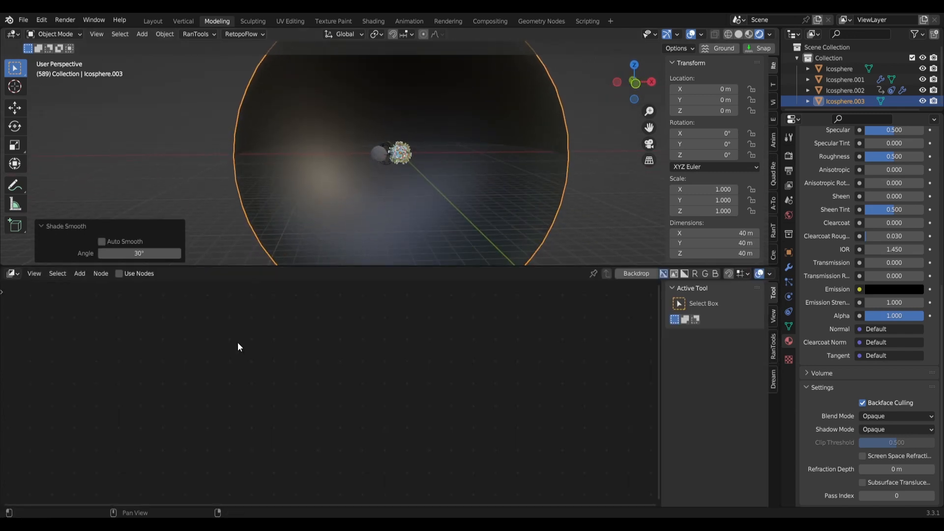
scroll(342, 447, up, 3)
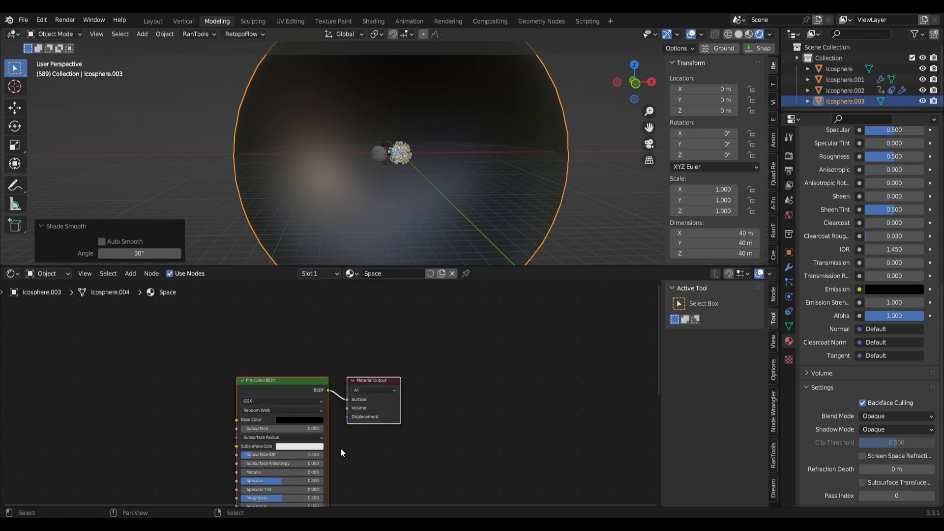
scroll(344, 445, up, 3)
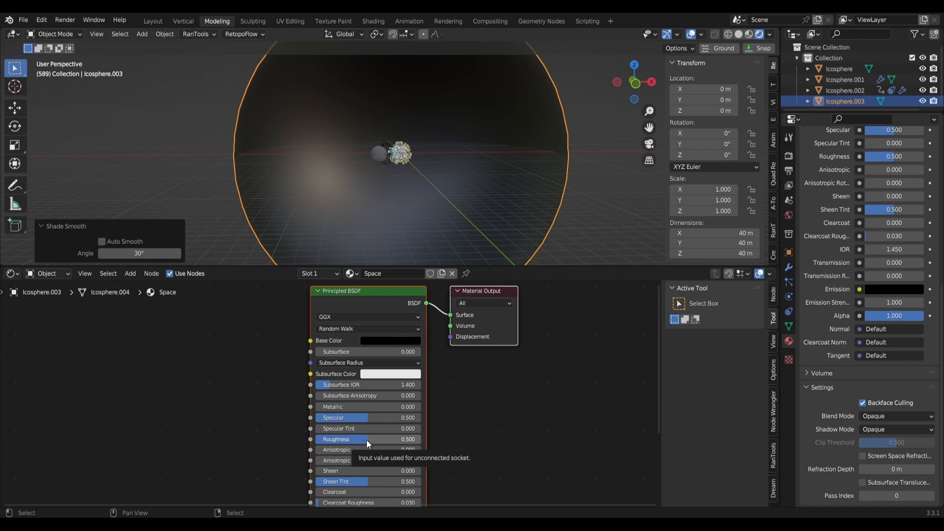
drag(366, 439, 418, 440)
key(BackSpace)
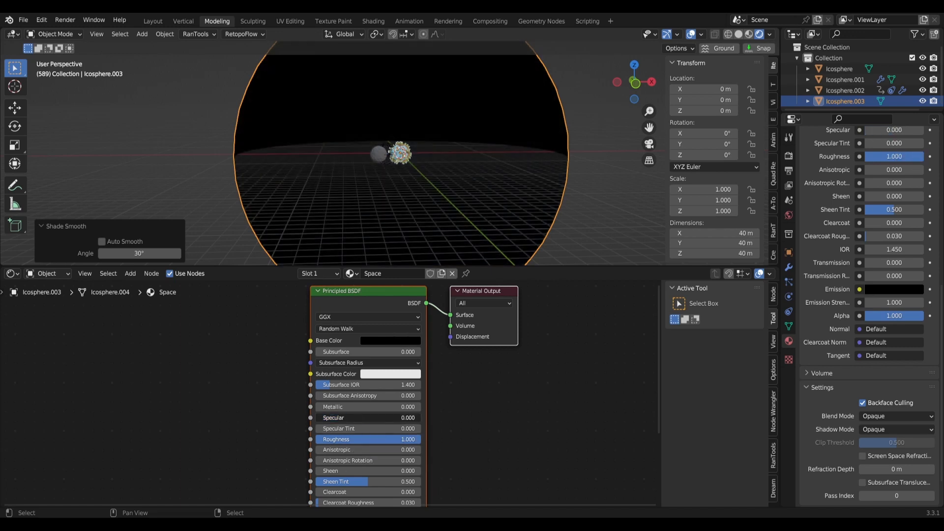
Add a texture setup with Texture Coordinate and Mapping nodes to the Space material's Base Color and switch its Image Texture to Noise Texture.
key(ctrl+t)
middle_drag(333, 369, 485, 396)
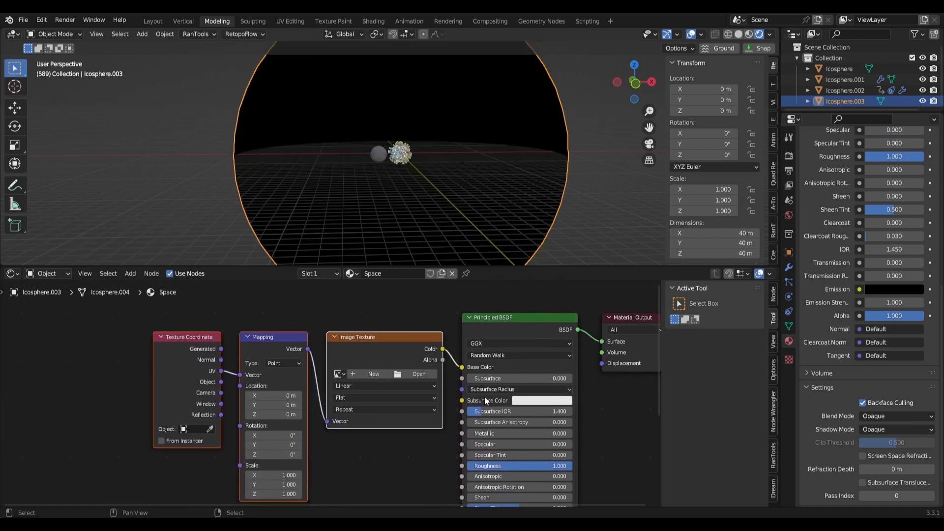
click(373, 341)
key(shift+s)
mouse_move(370, 349)
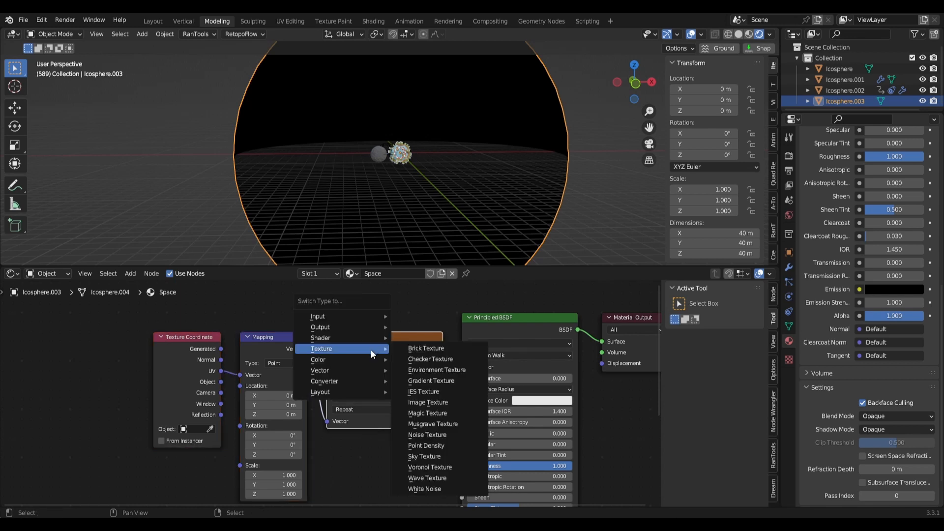
click(431, 436)
middle_drag(382, 321, 344, 338)
Insert a ColorRamp between the Noise Texture and the Base Color and feed it from the noise's Fac output.
key(shift+a)
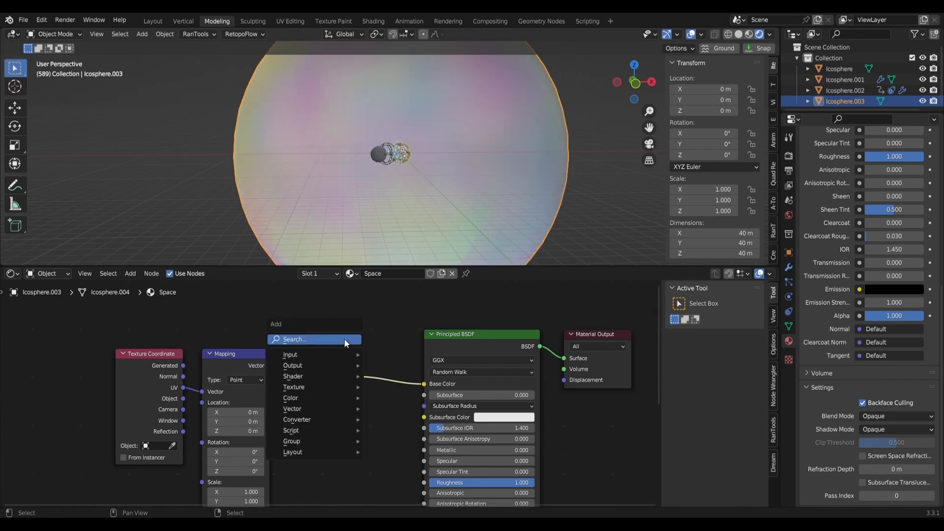
mouse_move(326, 422)
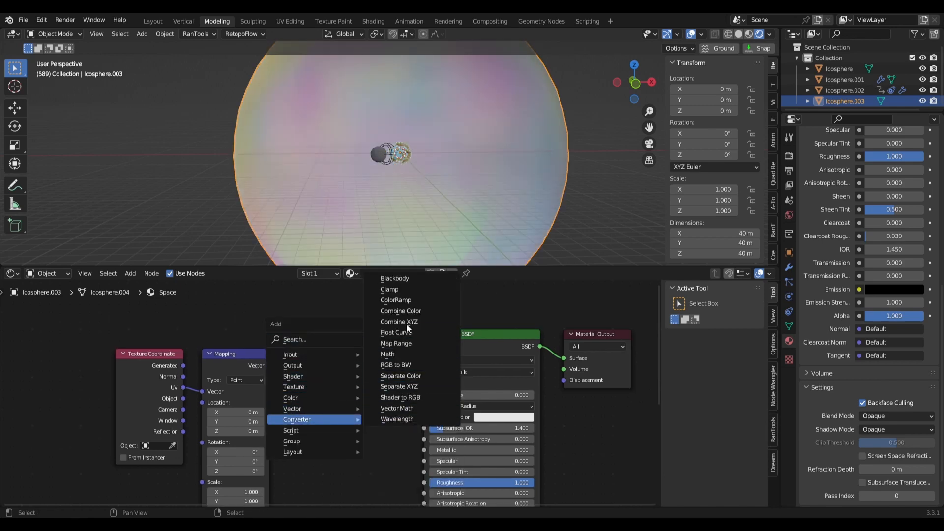
click(396, 299)
click(402, 341)
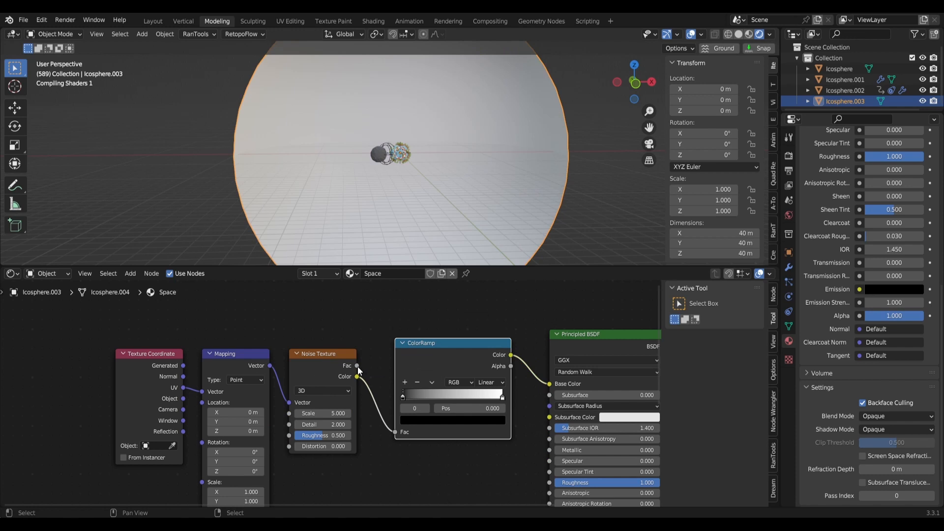
drag(357, 366, 376, 388)
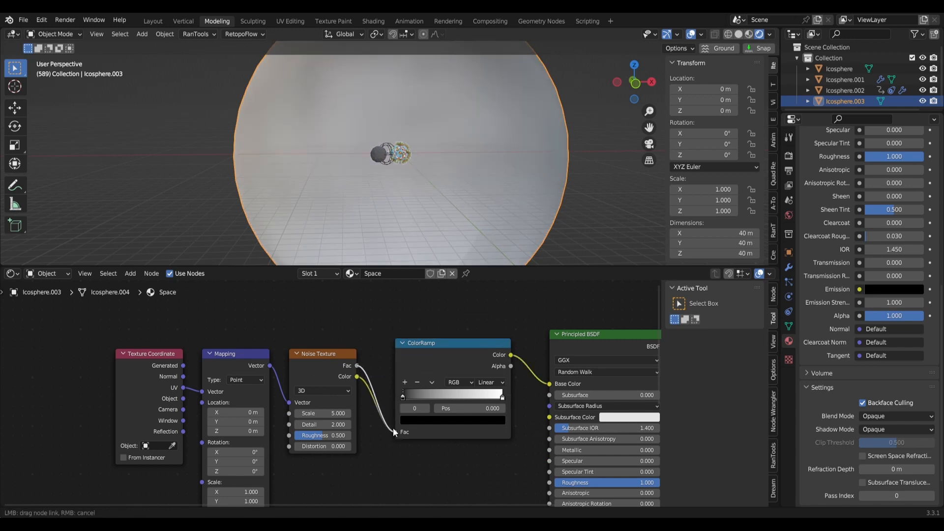
drag(394, 428, 395, 432)
Tighten the ColorRamp with its white stop at about 0.494 and set the Noise Texture's Scale to 500.
scroll(439, 444, down, 1)
drag(489, 397, 443, 397)
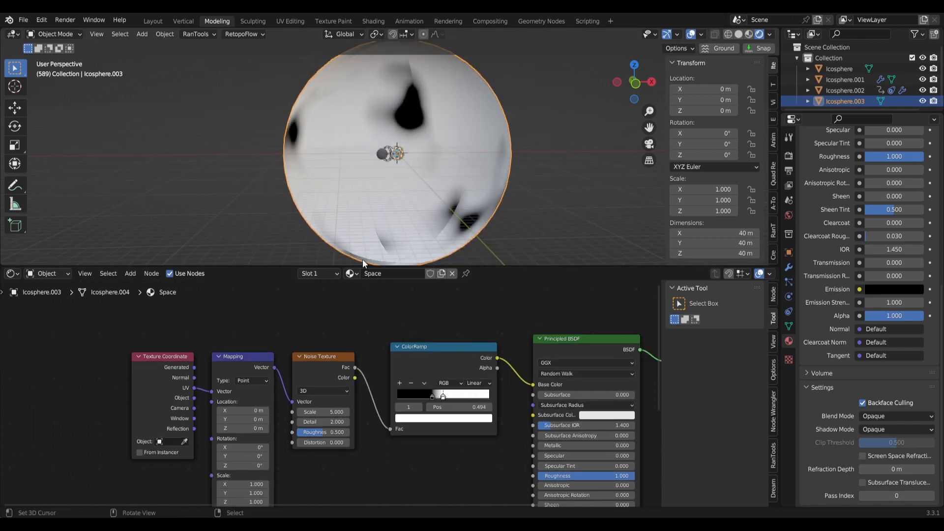
mouse_move(322, 412)
mouse_down()
mouse_move(374, 412)
mouse_move(339, 412)
mouse_up()
click(318, 411)
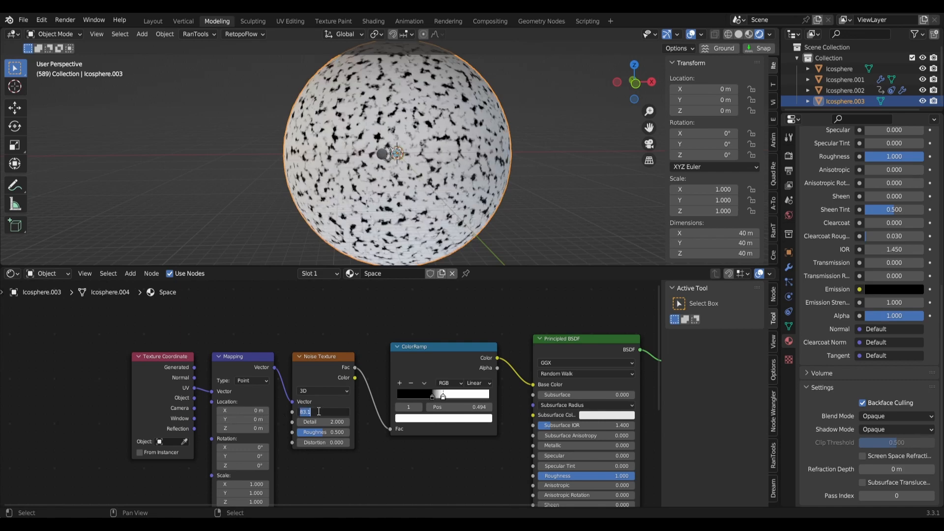
text(500)
key(Return)
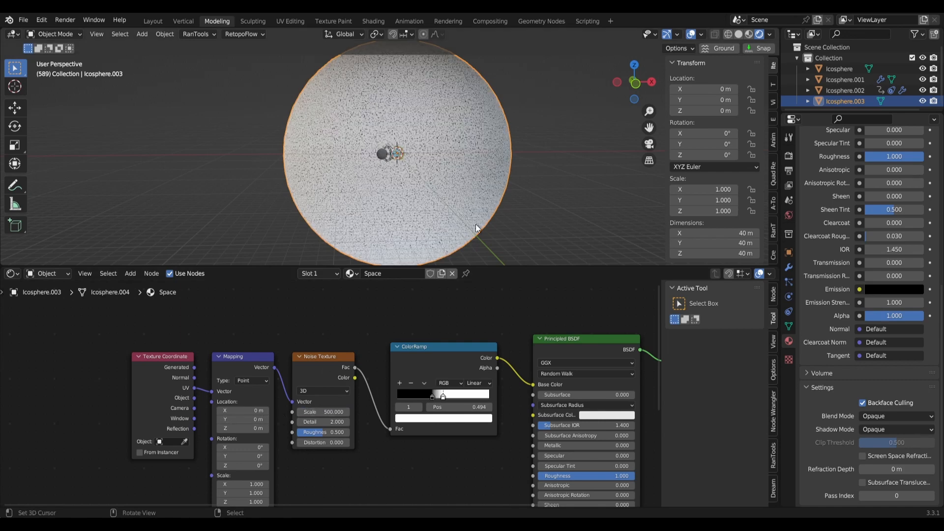
Try a White Noise Texture in place of the Noise Texture and shift the ColorRamp's black stop.
scroll(473, 219, up, 11)
key(shift+s)
mouse_move(281, 343)
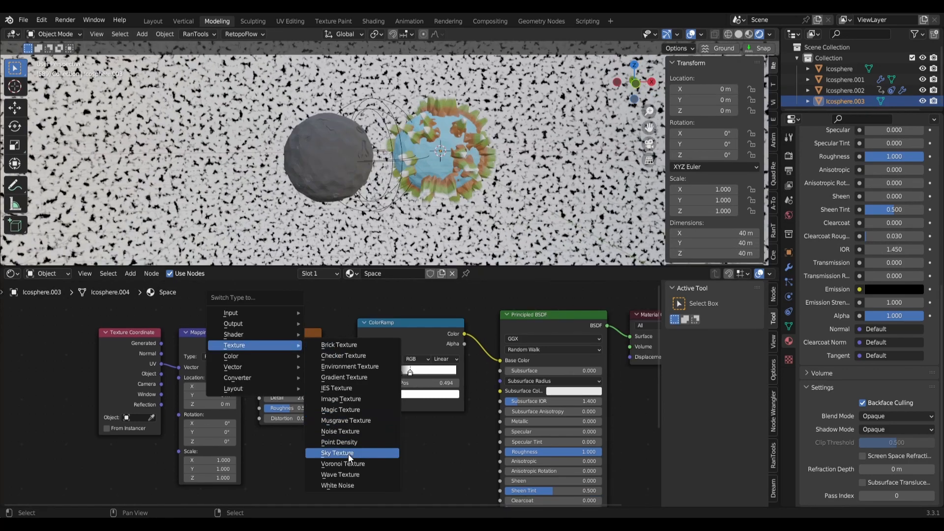
click(339, 476)
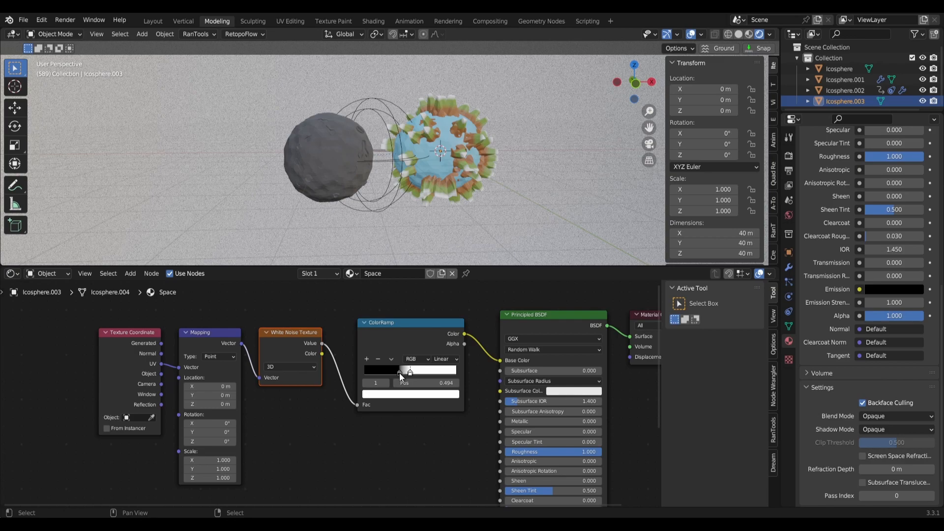
drag(399, 373, 378, 373)
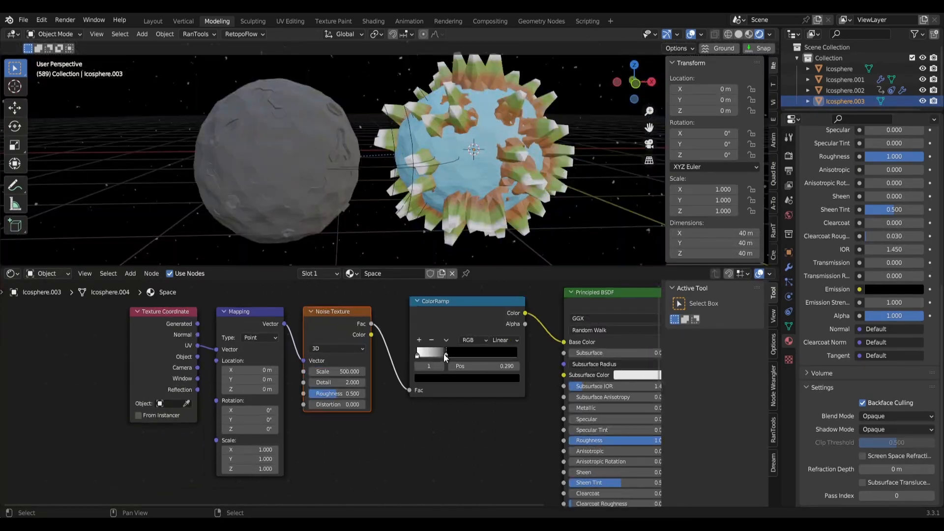
Move the ColorRamp's black stop to about 0.257 for sparse stars around the planet and moon.
middle_drag(347, 176, 314, 157)
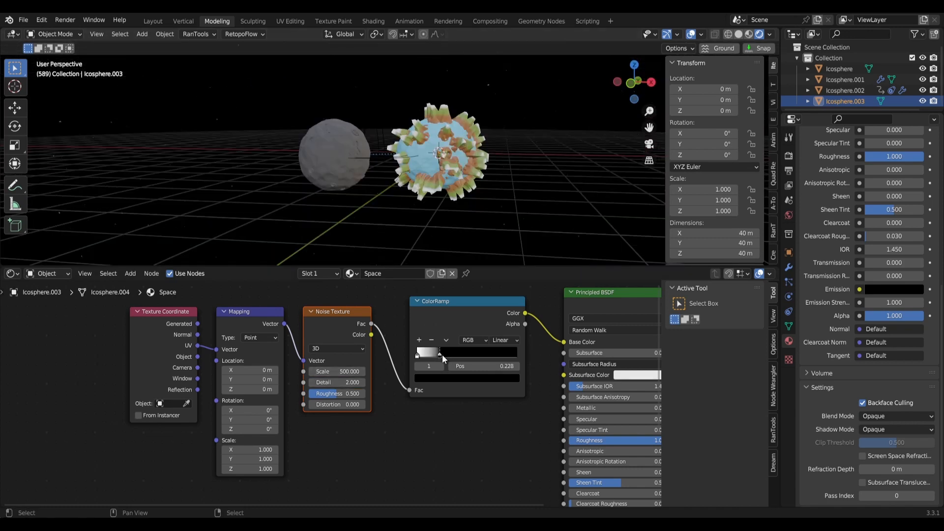
drag(441, 355, 445, 354)
scroll(473, 178, down, 5)
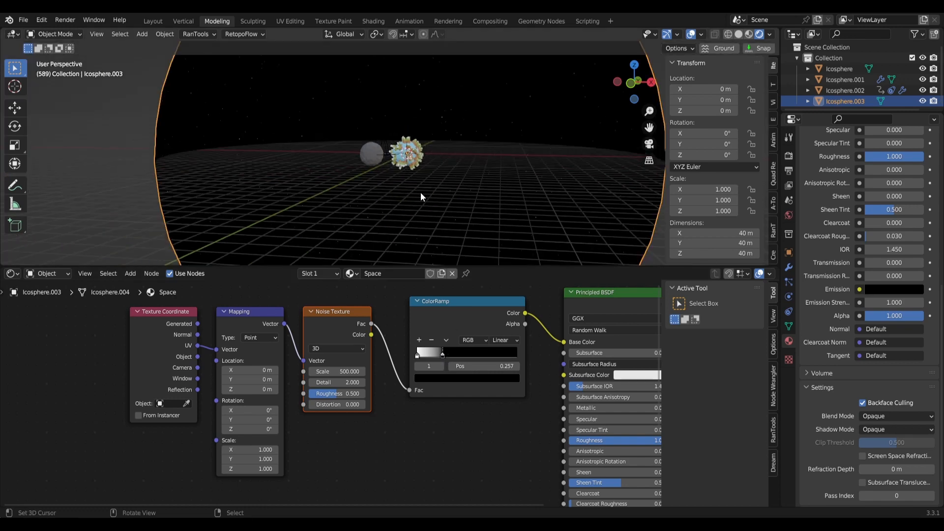
scroll(427, 189, up, 4)
middle_drag(444, 178, 502, 151)
scroll(502, 152, up, 3)
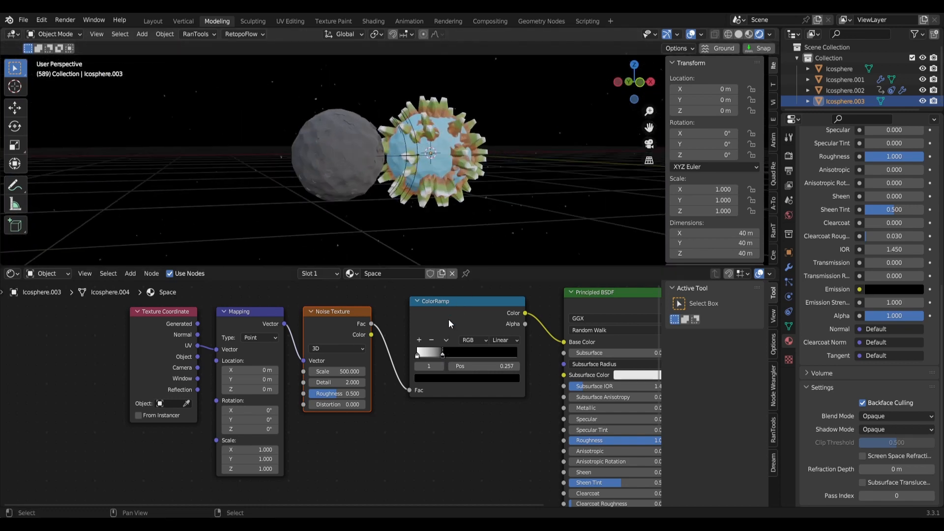
Brighten the ColorRamp's white stop by setting its color value to 10.
click(442, 377)
click(440, 354)
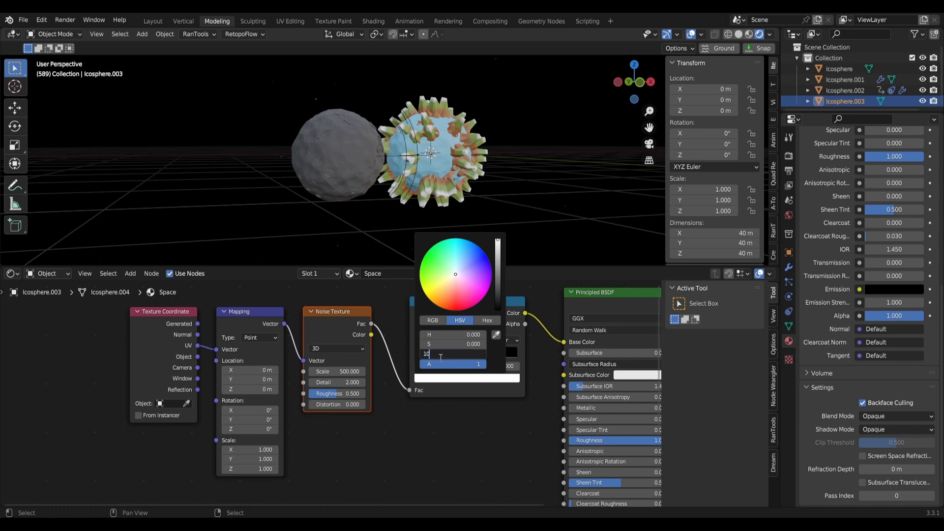
key(Return)
middle_drag(426, 142, 360, 135)
Enable Bloom in the Eevee render settings.
click(788, 156)
middle_drag(500, 150, 473, 121)
scroll(483, 143, down, 3)
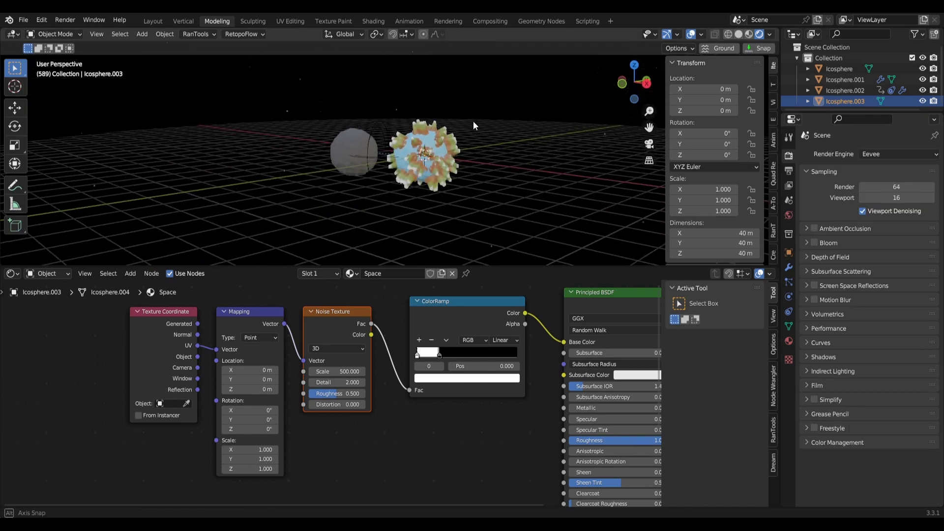
scroll(471, 118, up, 3)
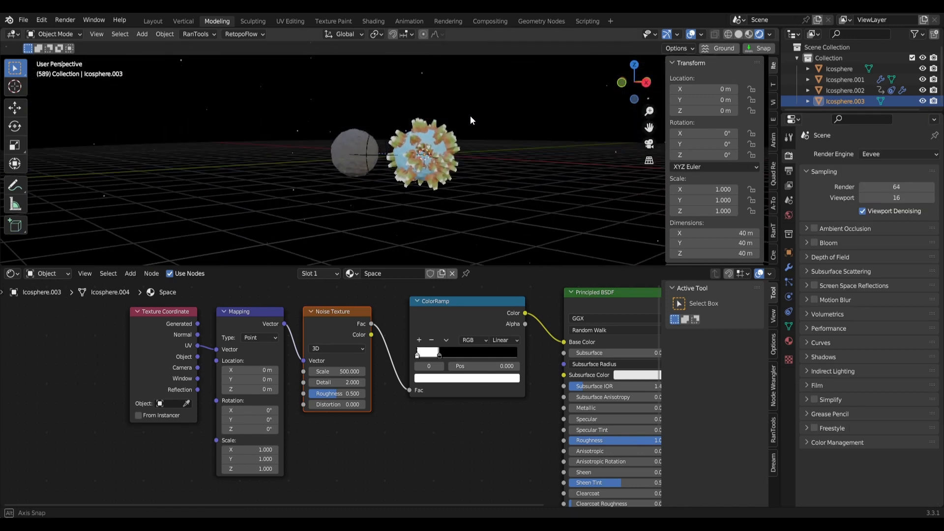
click(814, 243)
middle_drag(413, 152, 437, 154)
Add a camera with the RanTools Add Camera option and turn off its Camera to View lock.
scroll(436, 154, down, 6)
key(shift+a)
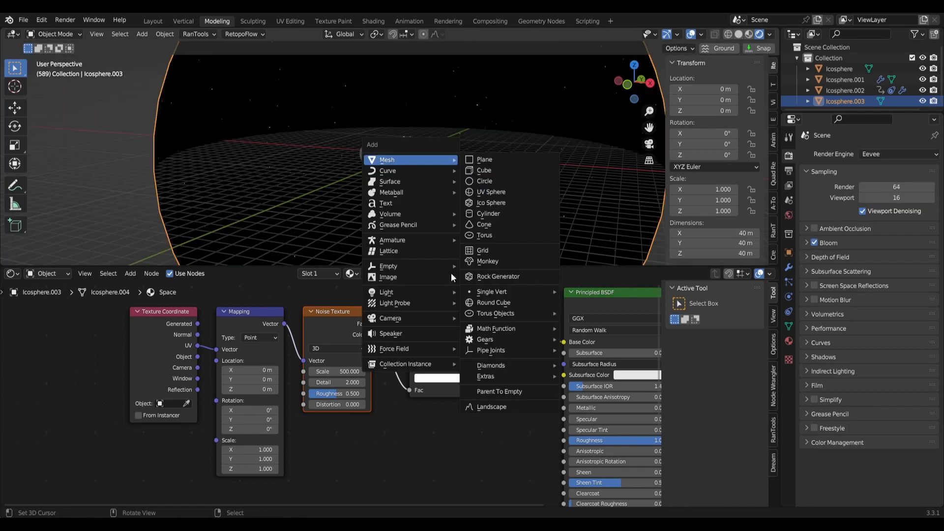
mouse_move(418, 319)
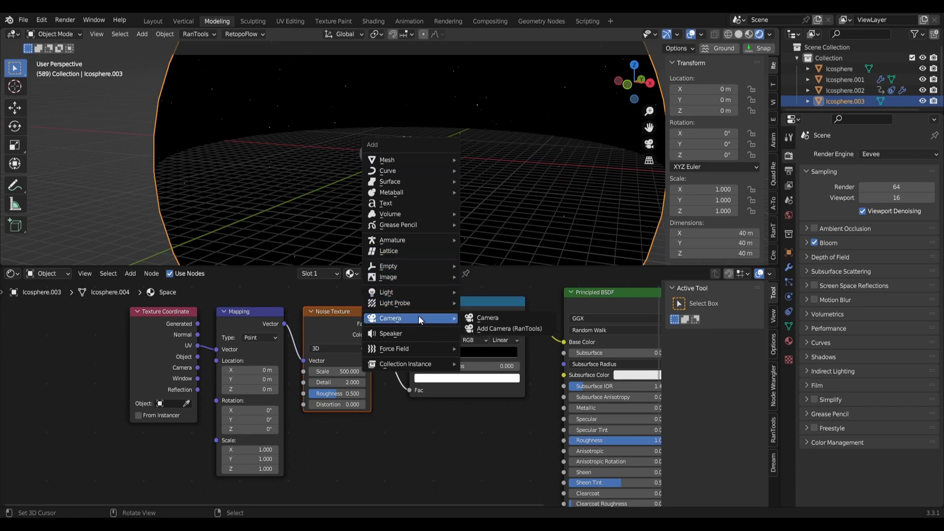
click(497, 328)
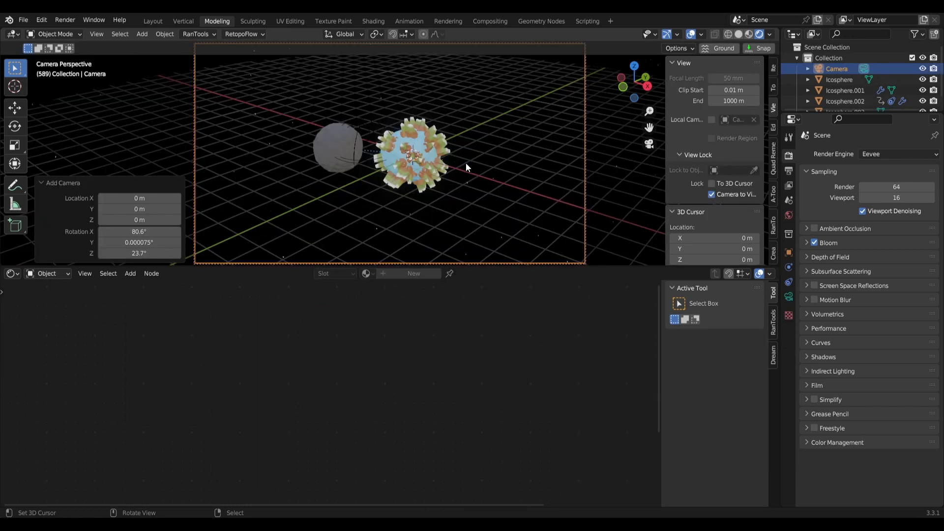
click(711, 194)
Add an area light at the scene origin.
middle_drag(443, 140, 475, 168)
scroll(475, 169, down, 4)
key(shift+a)
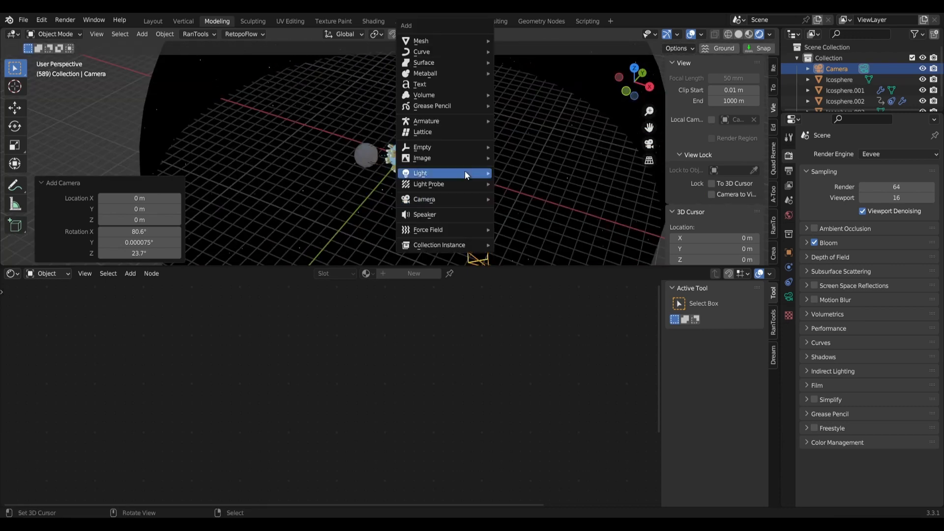
mouse_move(464, 172)
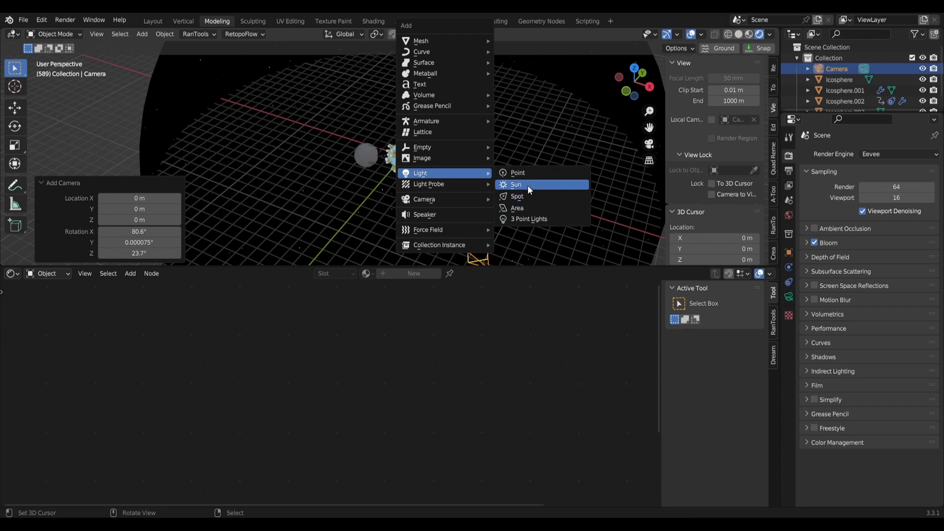
click(522, 210)
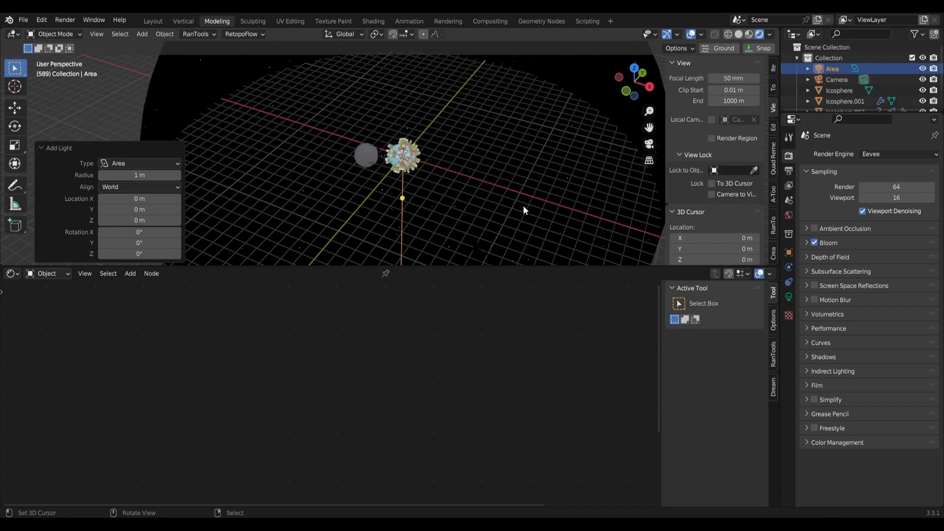
key(KP_1)
drag(498, 103, 401, 161)
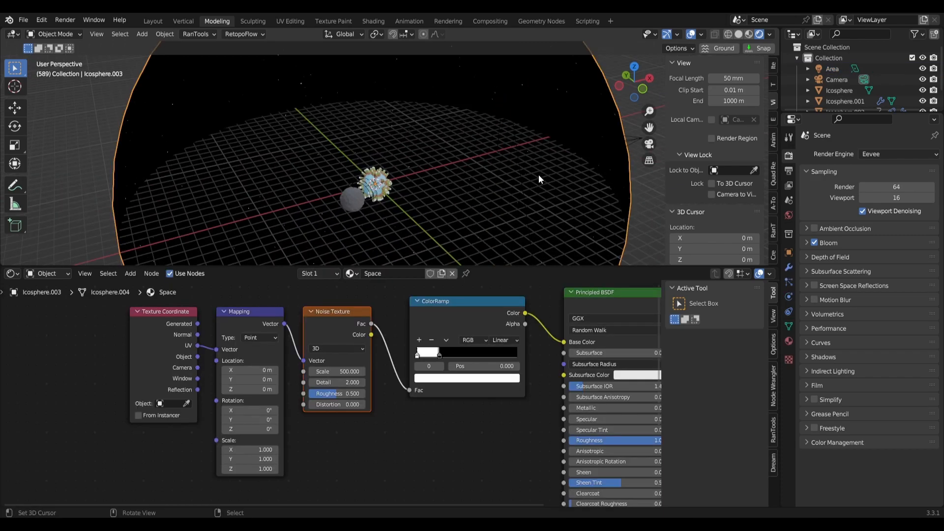
Rename the large Space sphere as Universe.
middle_drag(231, 119, 323, 106)
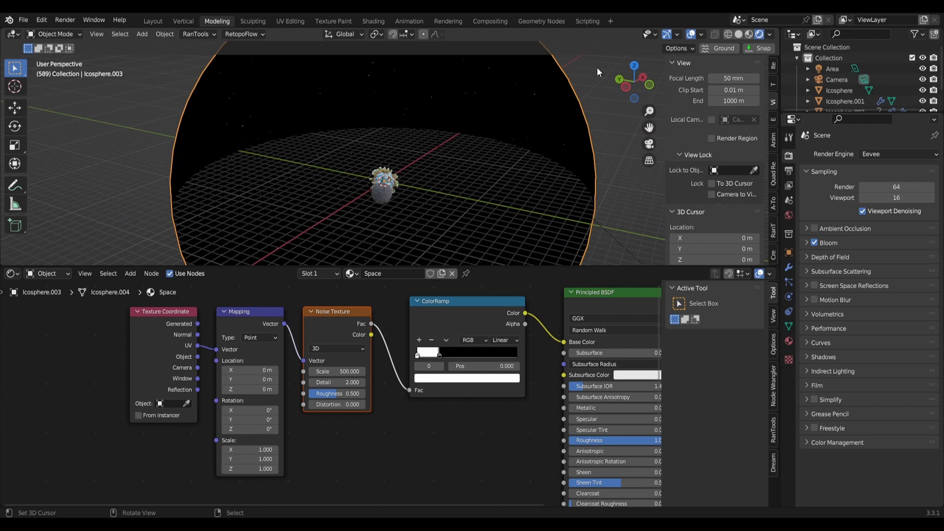
scroll(514, 123, down, 3)
scroll(903, 69, down, 2)
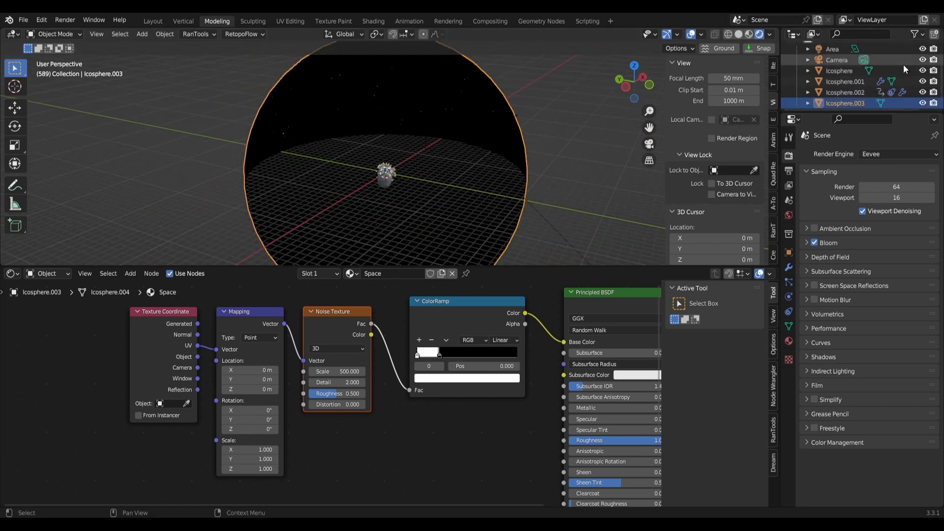
key(F2)
text(Universe)
key(Return)
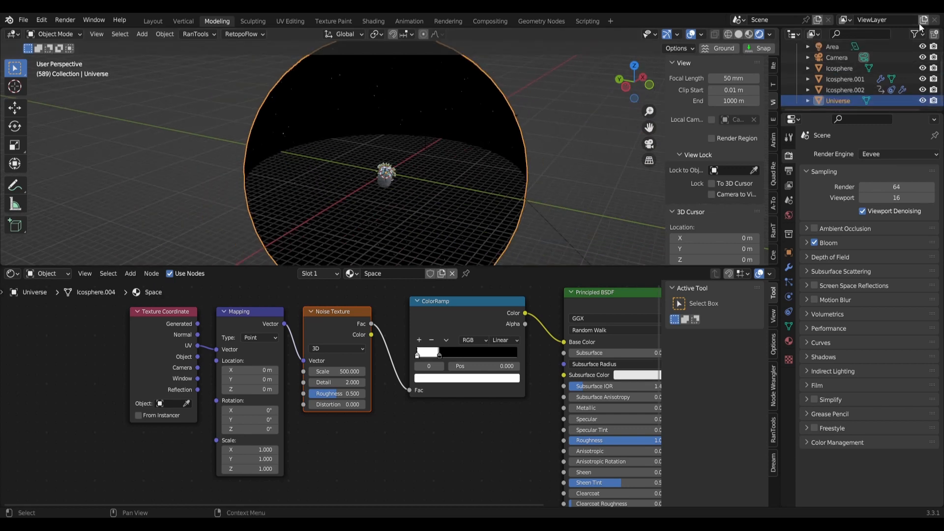
Show the selectable restriction toggles in the Outliner and make the Universe sphere unselectable.
click(916, 34)
click(913, 35)
click(917, 36)
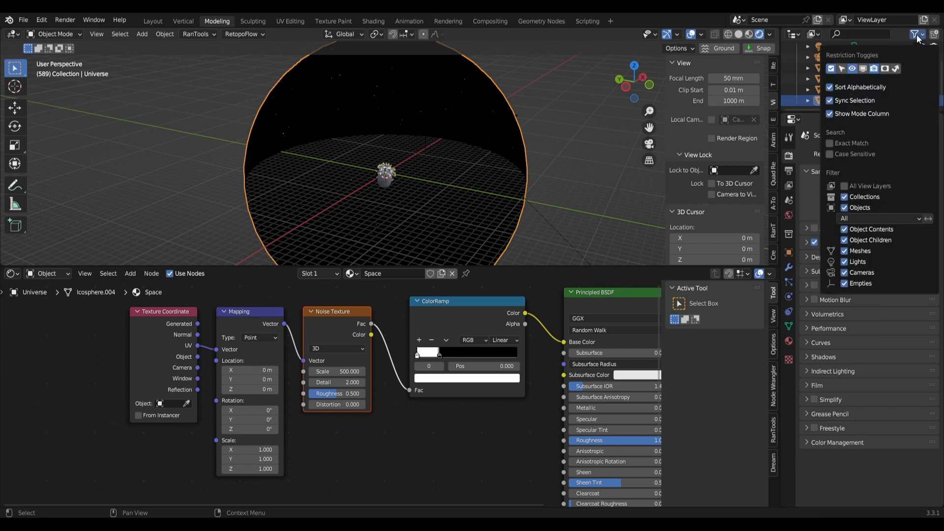
click(841, 70)
click(915, 35)
click(910, 98)
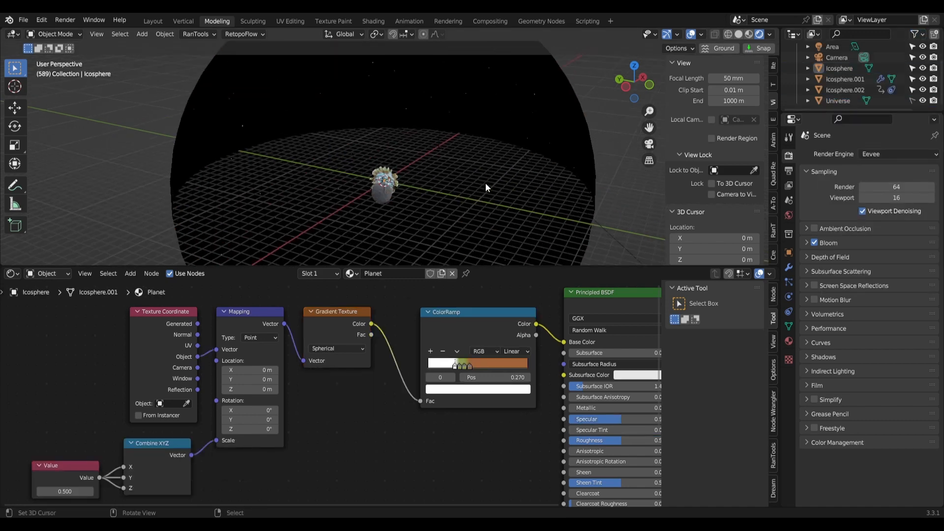
Hide the floor grid in the viewport overlays.
scroll(452, 102, up, 5)
middle_drag(313, 116, 456, 164)
scroll(501, 104, down, 5)
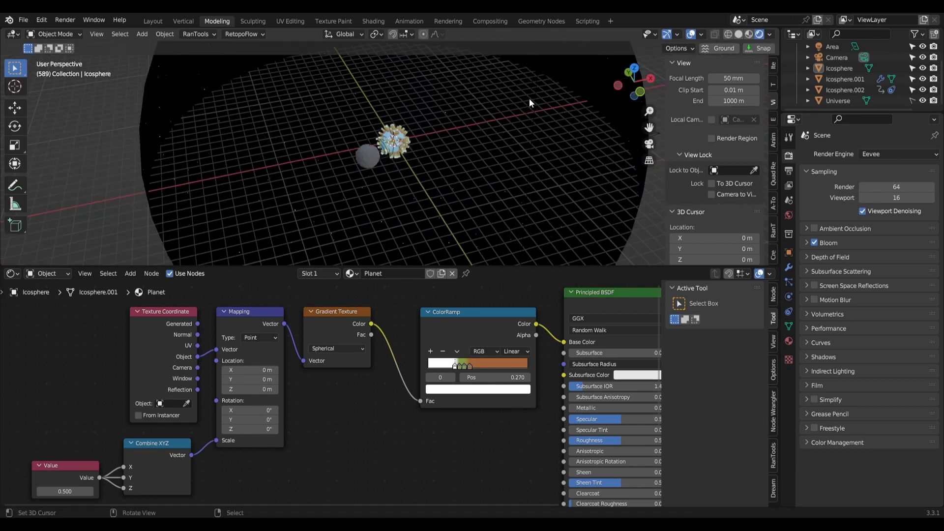
click(768, 34)
click(701, 33)
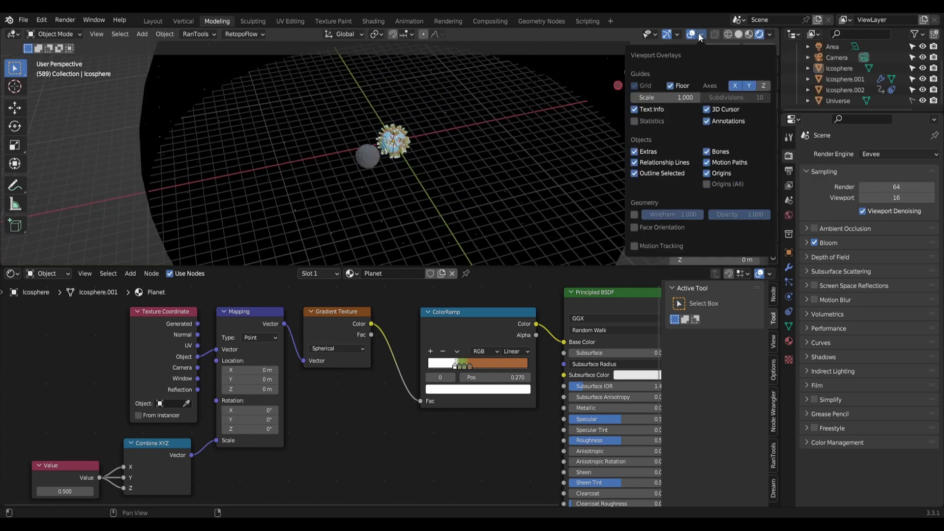
click(670, 86)
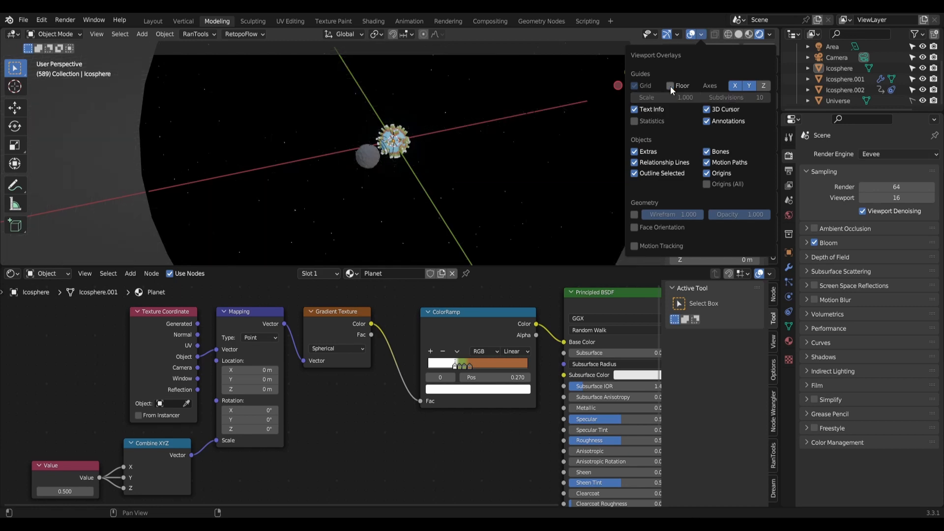
key(n)
scroll(409, 176, up, 3)
scroll(416, 165, down, 4)
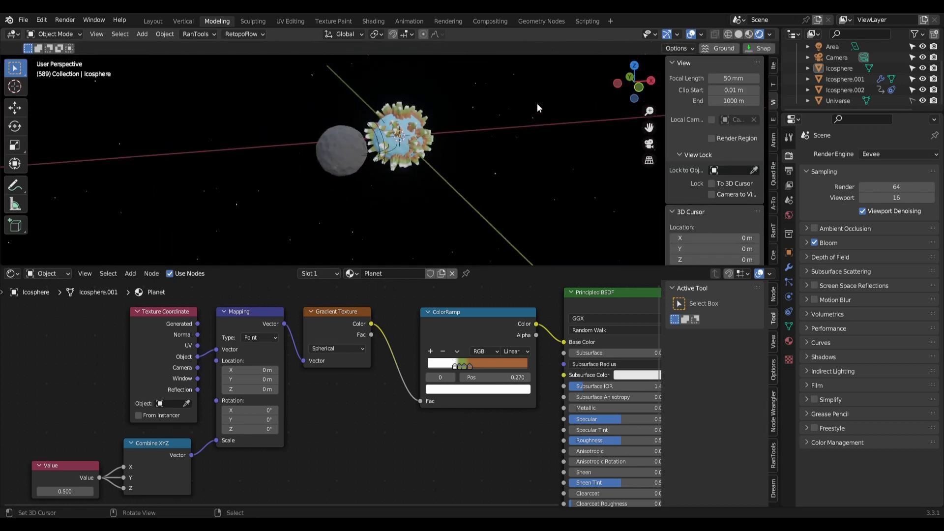
middle_drag(537, 103, 489, 183)
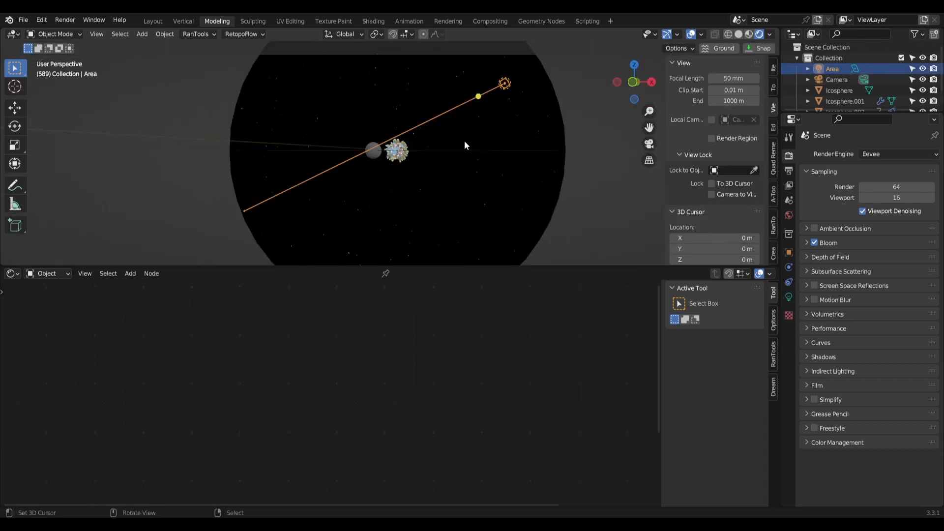
Aim the area light at the planet, hiding the Universe sphere while aiming and showing it again.
scroll(465, 142, up, 1)
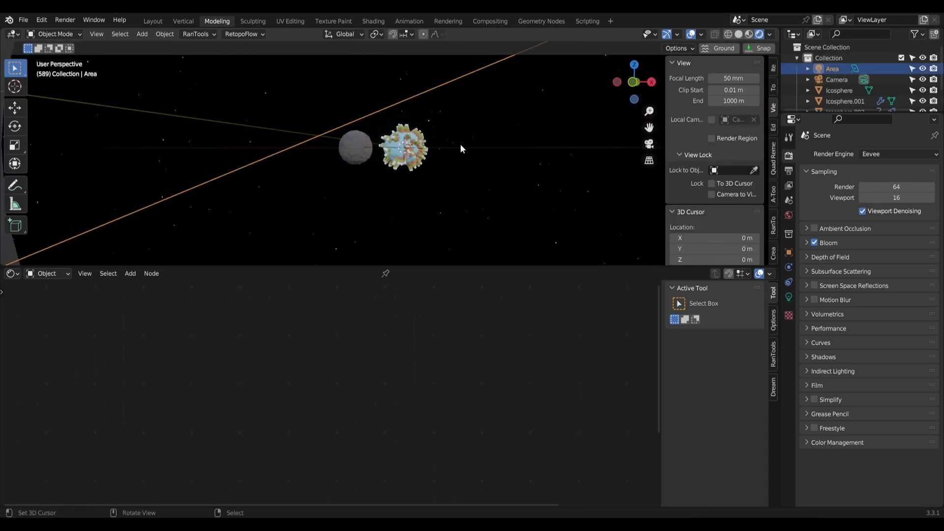
middle_drag(499, 96, 508, 121)
scroll(511, 115, up, 1)
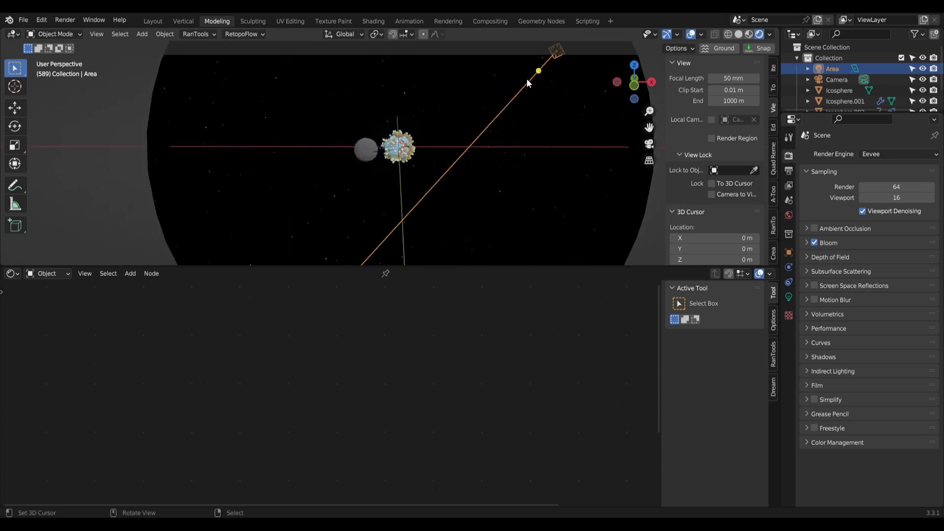
drag(540, 72, 404, 141)
middle_drag(426, 141, 442, 151)
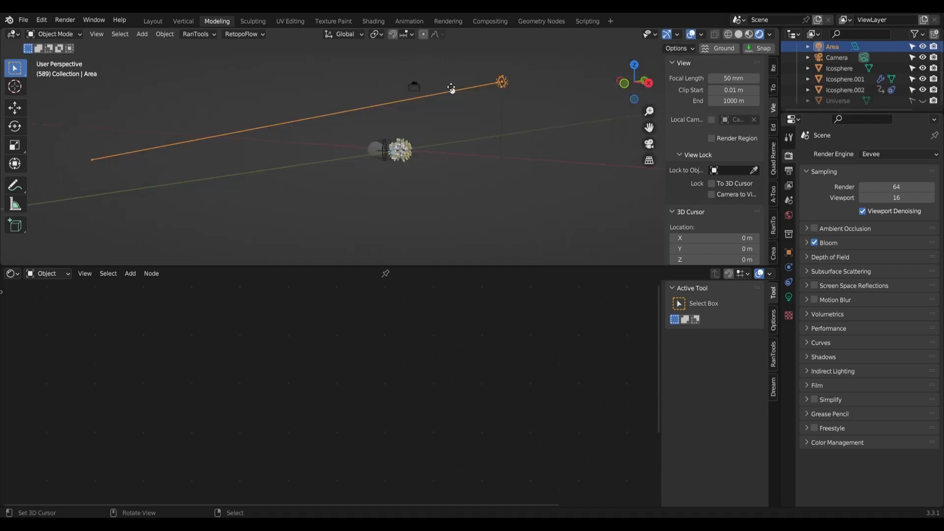
drag(450, 89, 404, 145)
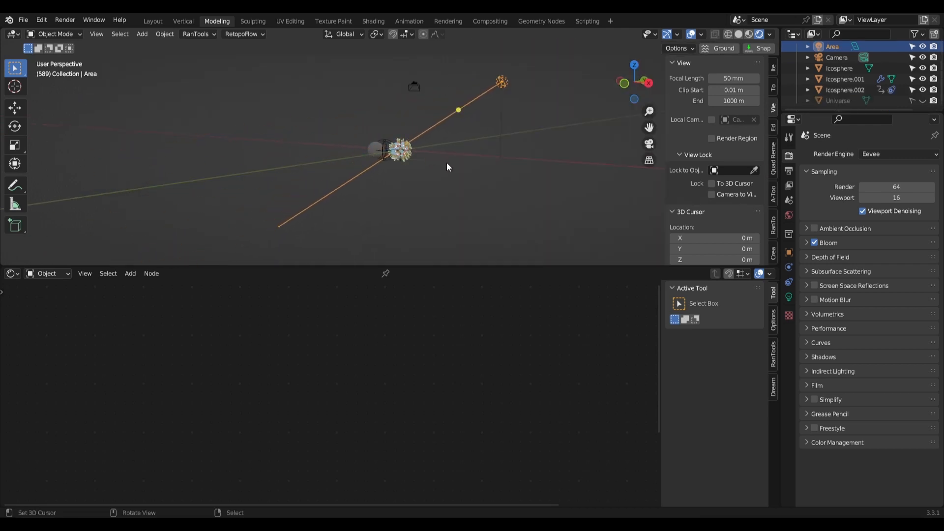
scroll(446, 163, up, 5)
middle_drag(446, 163, 473, 208)
click(922, 101)
middle_drag(512, 117, 537, 201)
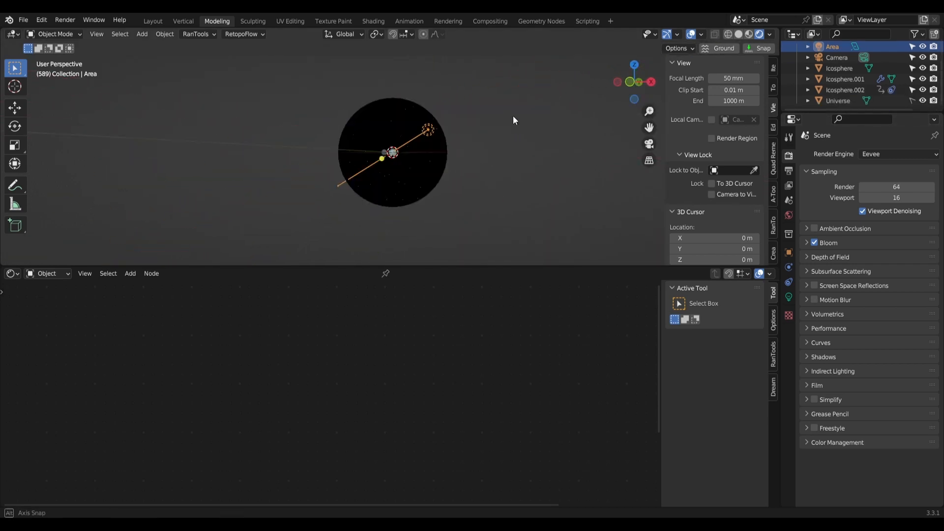
Set the area light's size to 10 m.
scroll(519, 131, up, 7)
click(789, 297)
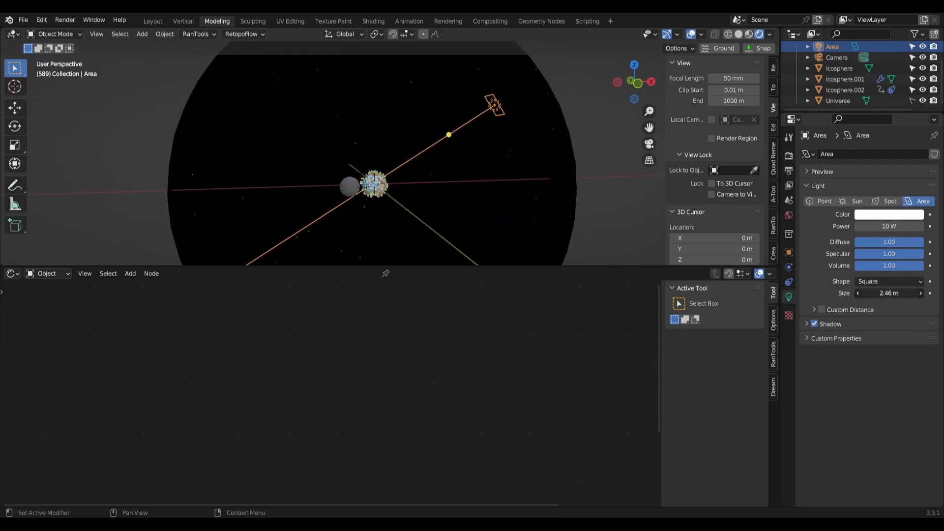
drag(889, 293, 921, 293)
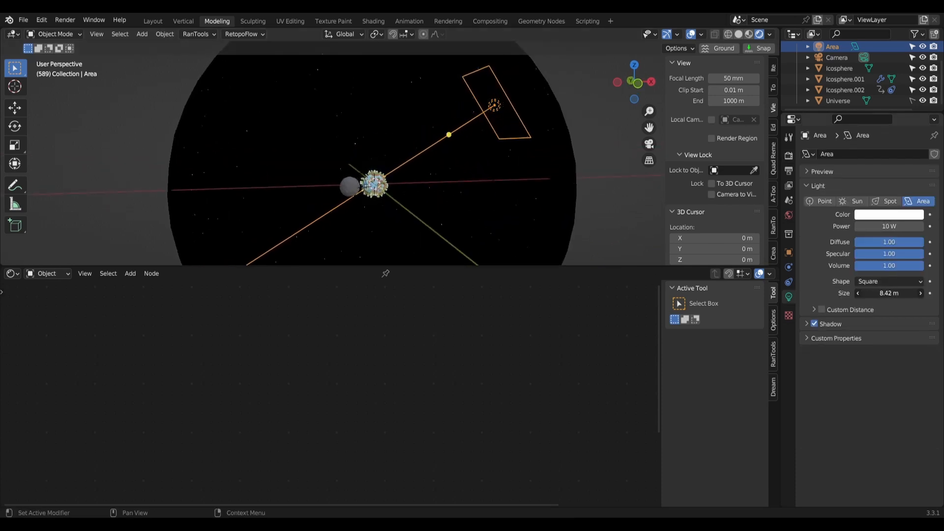
double_click(879, 293)
text(10)
key(Return)
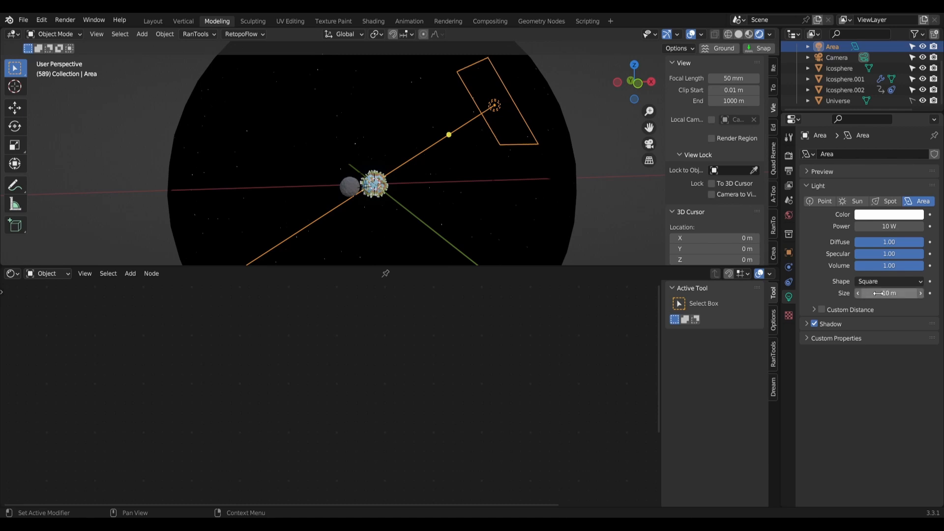
Set the area light's power to 100000 W.
double_click(892, 226)
text(1000)
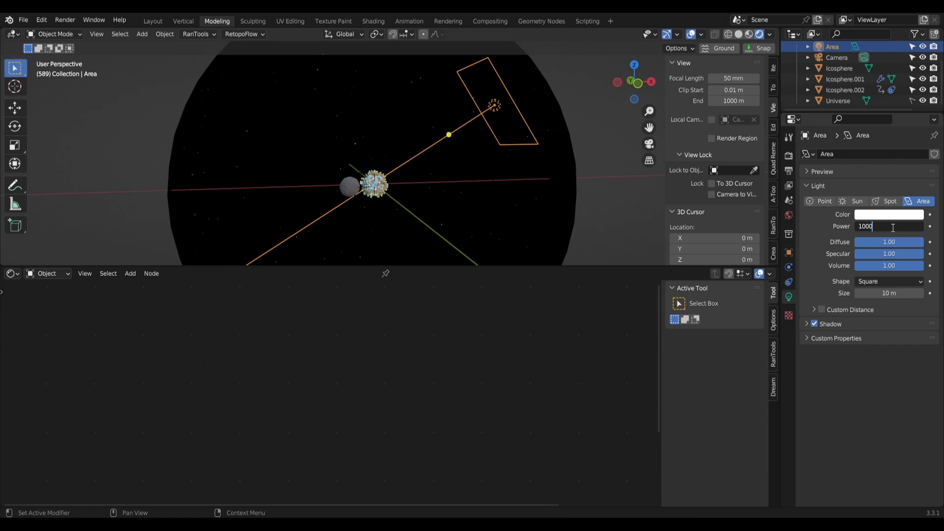
text(00)
key(Return)
Enable Scene Lights and Scene World for the rendered viewport shading.
click(769, 34)
click(729, 85)
click(729, 100)
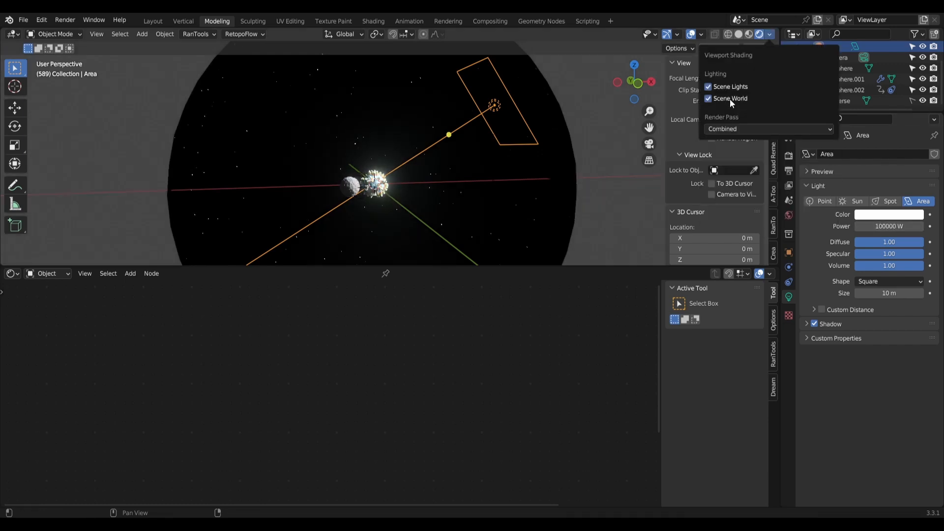
Lower the area light's power to 10000 W.
middle_drag(450, 183, 396, 214)
scroll(395, 214, up, 5)
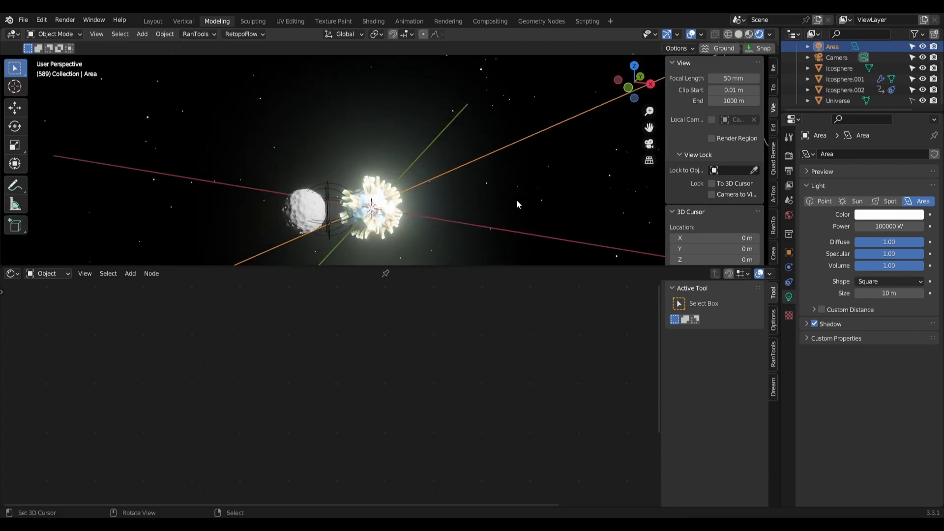
scroll(516, 204, down, 3)
click(890, 226)
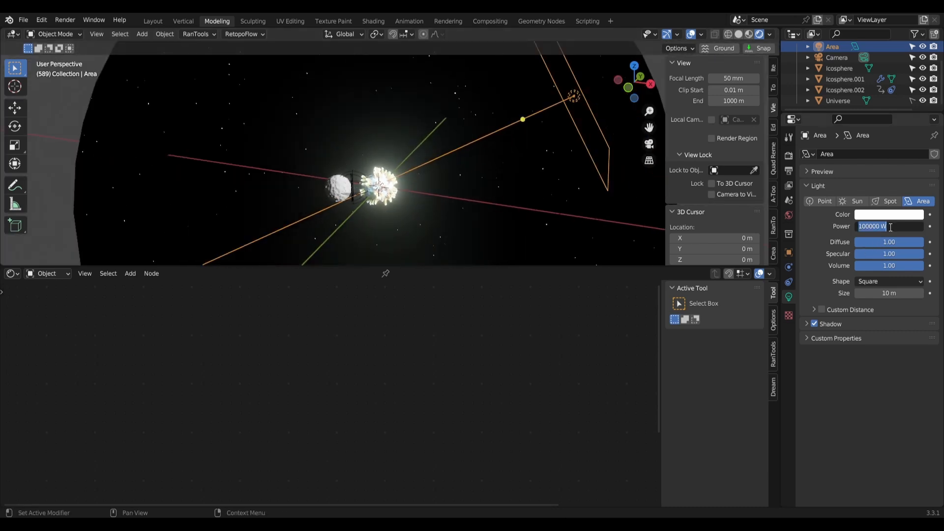
text(10000)
key(Return)
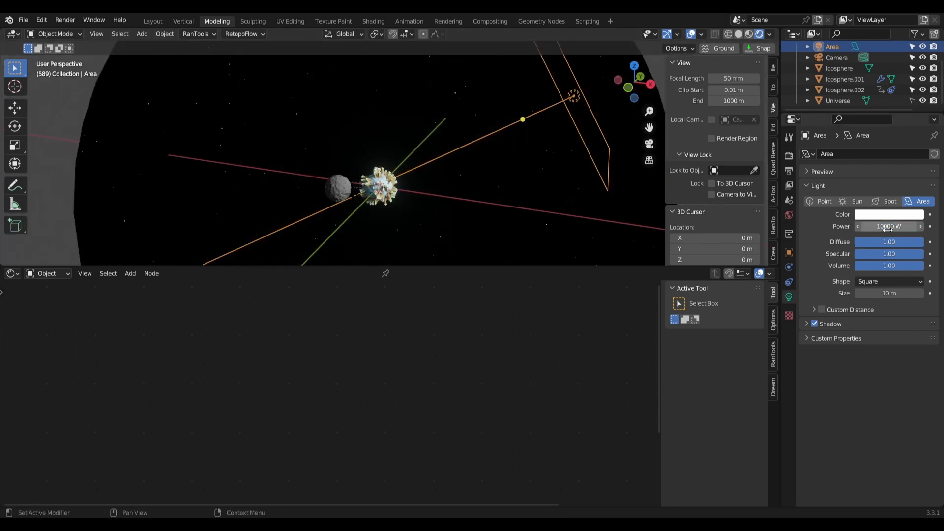
Inspect the lighting on the planet up close and reduce the area light's power to 5000 W.
scroll(484, 160, up, 5)
middle_drag(484, 160, 558, 145)
shift+middle_drag(500, 187, 300, 105)
scroll(367, 128, up, 5)
scroll(352, 134, down, 5)
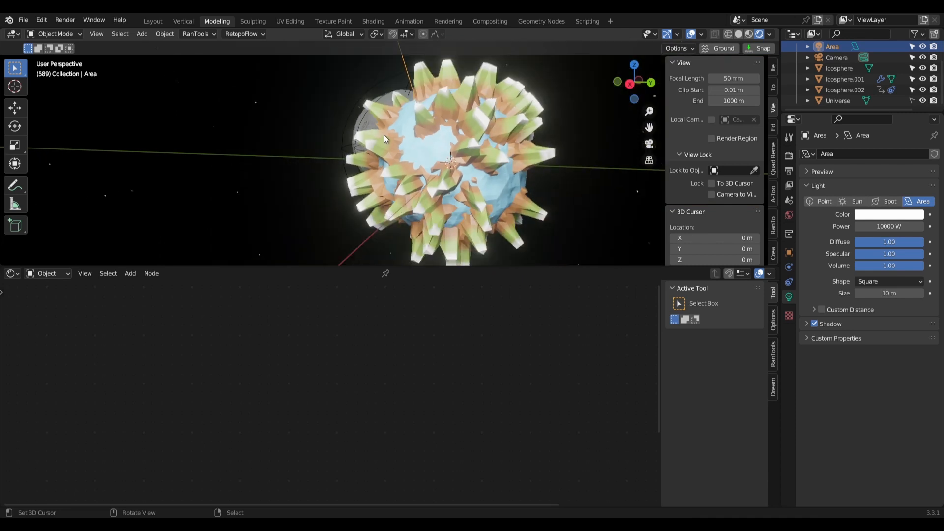
scroll(385, 138, down, 3)
middle_drag(391, 141, 442, 143)
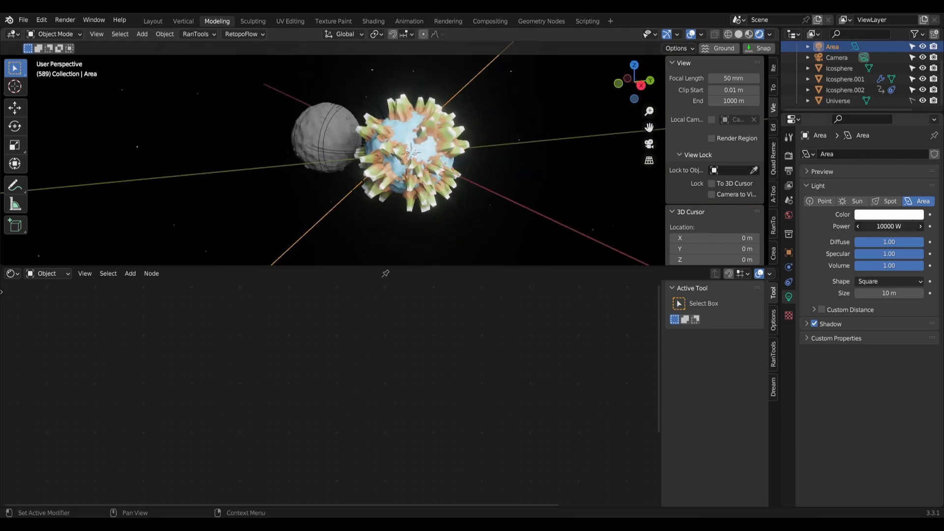
mouse_move(889, 226)
mouse_down()
mouse_move(880, 226)
mouse_move(888, 226)
mouse_up()
text(000)
key(Return)
Set the area light's power to 7500 W.
click(881, 228)
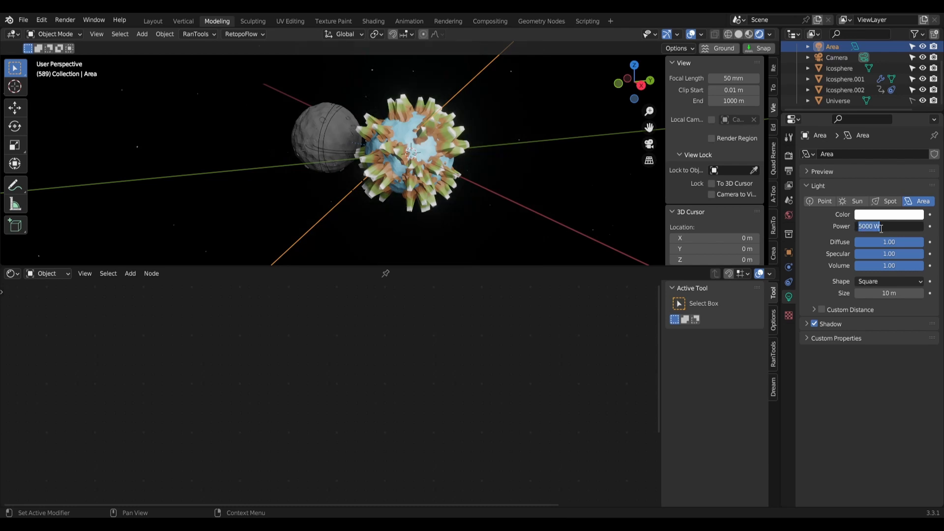
text(7500)
key(Return)
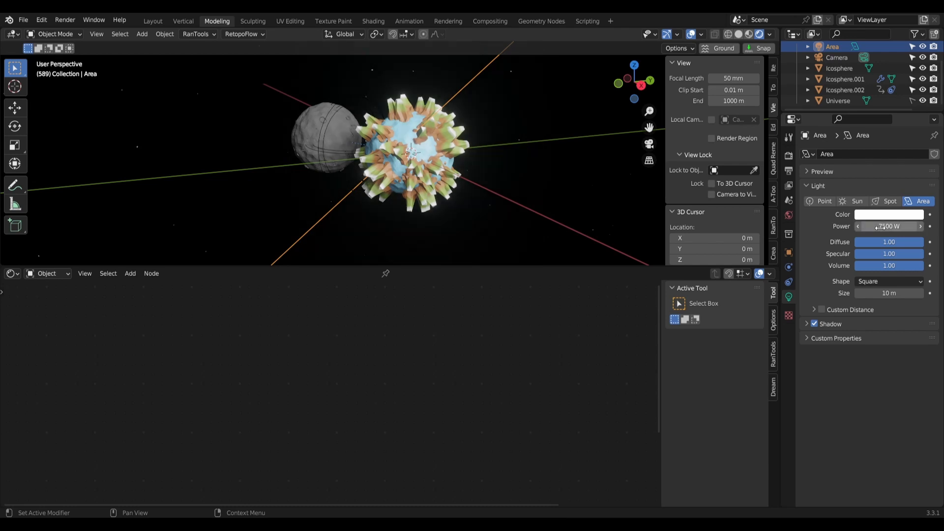
Play the animation to check the moon's orbit under the new lighting, and stop it.
middle_drag(565, 147, 517, 124)
key(space)
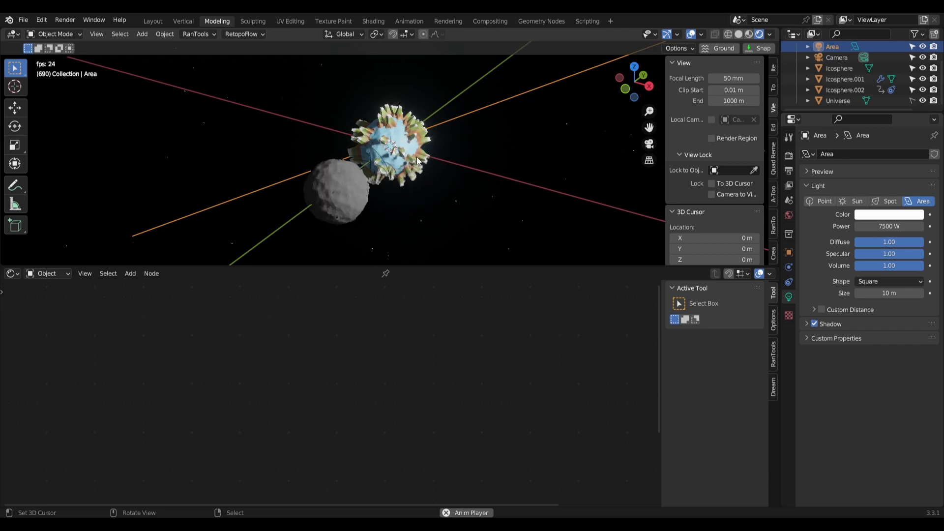
key(space)
In the moon's Graph Editor modifiers, set the Y Location cosine amplitude to 4 and the X Location sine amplitude to 3.5.
click(307, 170)
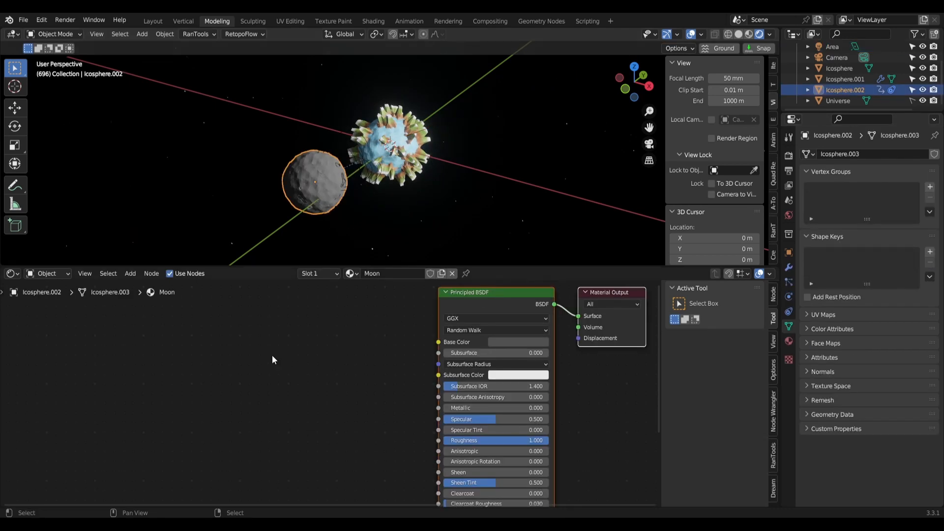
key(shift+F6)
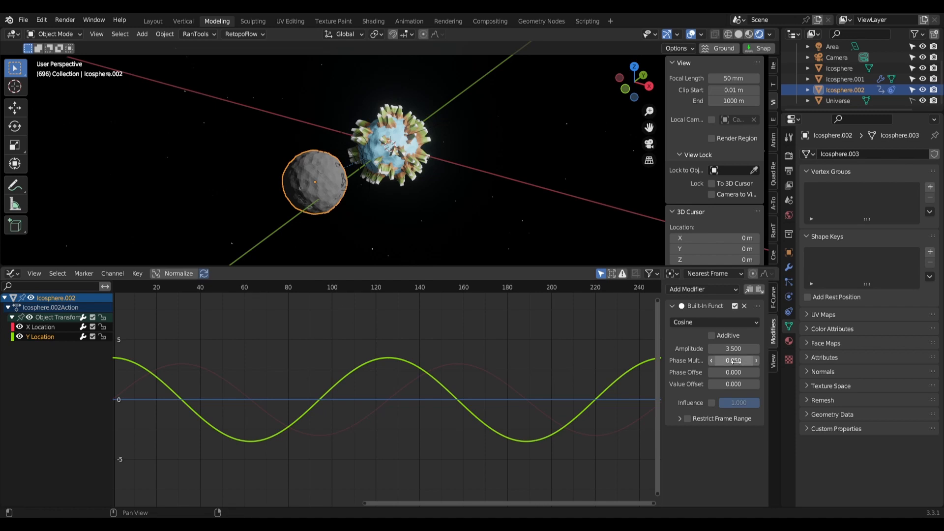
click(745, 349)
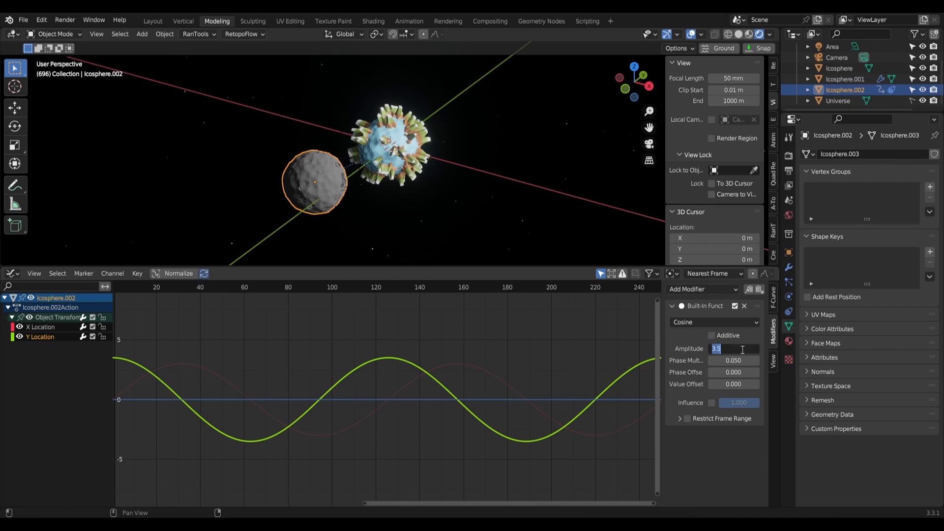
text(4)
key(Return)
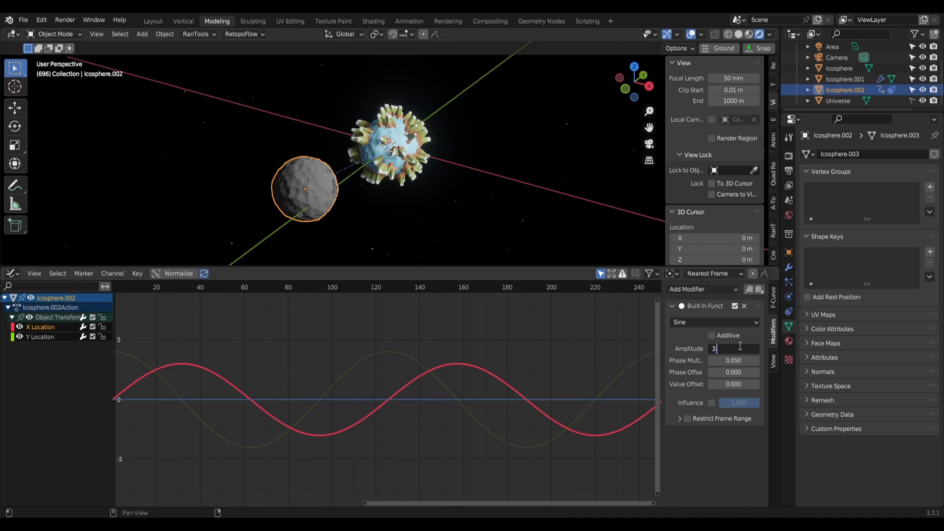
text(.5)
key(Return)
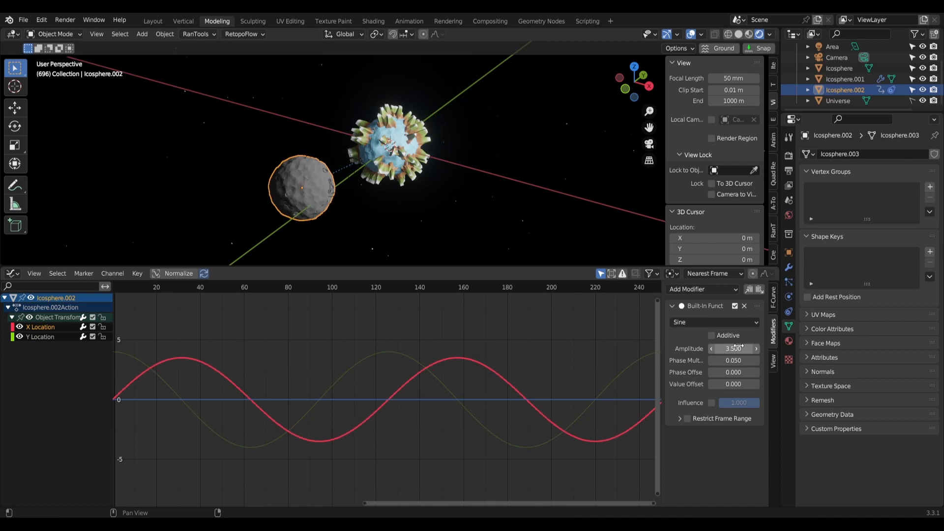
Play the animation and examine the widened moon orbit around the planet from several angles.
key(space)
middle_drag(417, 120, 380, 199)
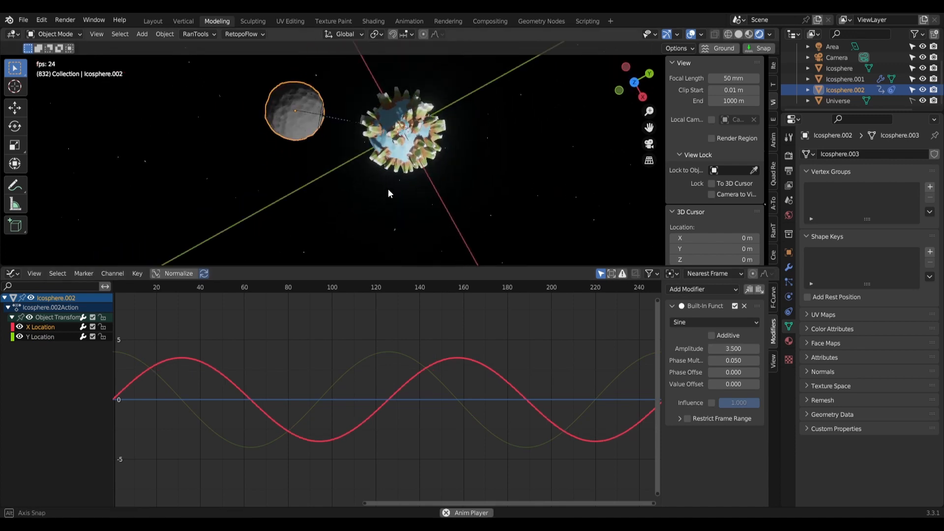
middle_drag(387, 189, 264, 159)
scroll(264, 160, down, 4)
middle_drag(284, 170, 348, 125)
scroll(348, 126, up, 7)
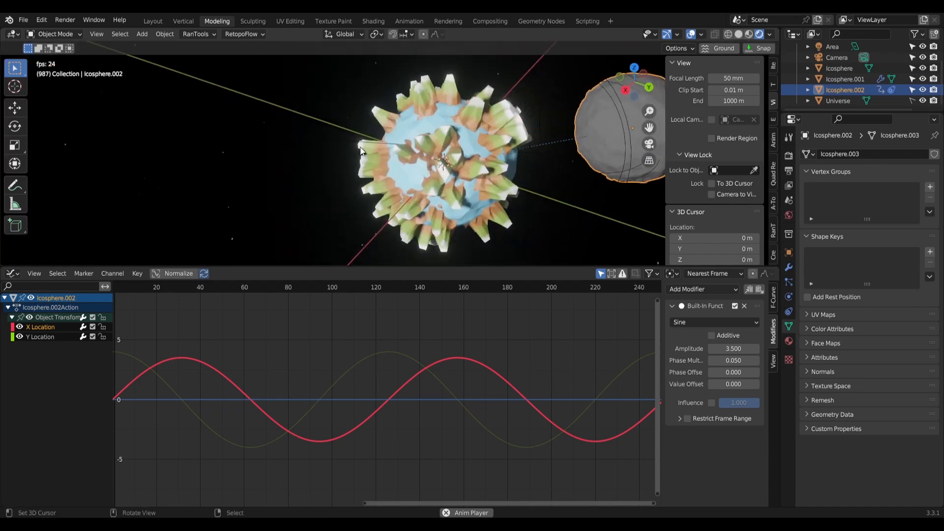
key(space)
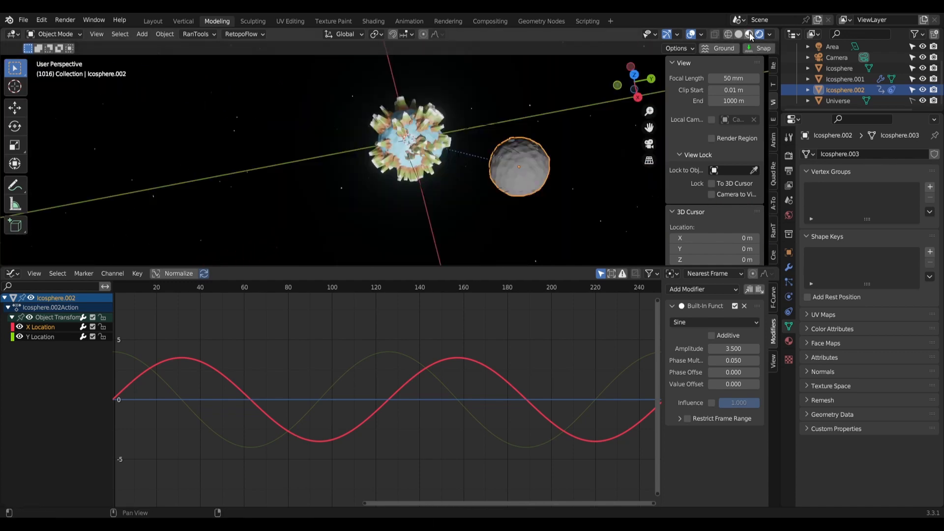
Switch the viewport to solid shading and hide the Universe sphere.
click(738, 33)
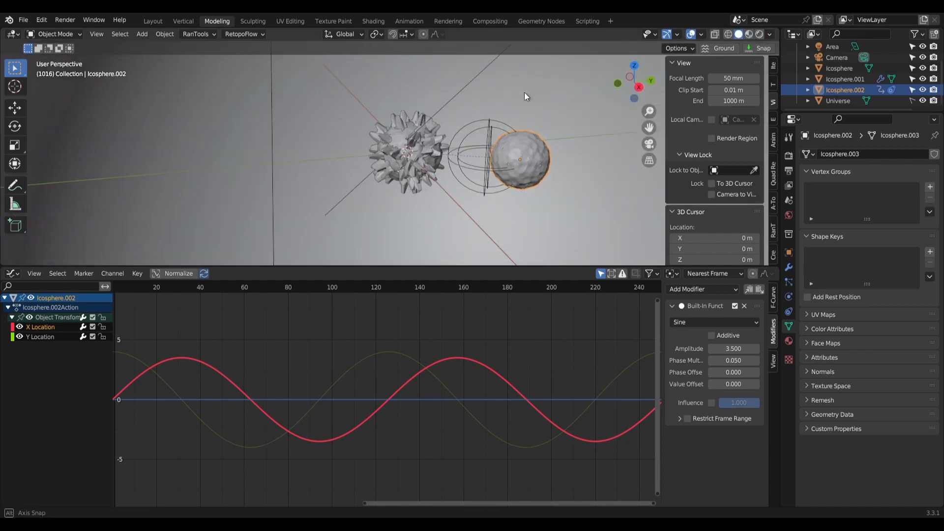
scroll(526, 99, up, 8)
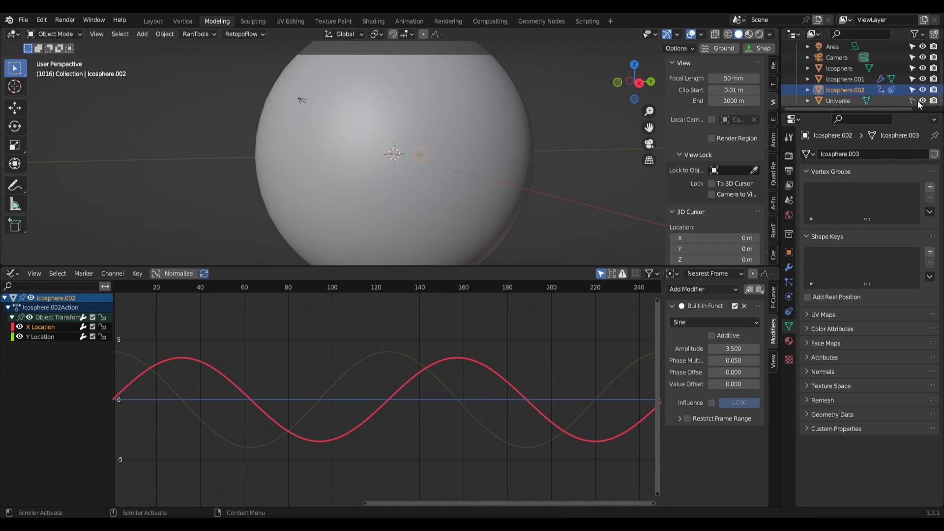
click(919, 100)
Add a circle empty at the scene origin from the right orthographic view.
scroll(503, 183, up, 6)
middle_drag(505, 213, 471, 240)
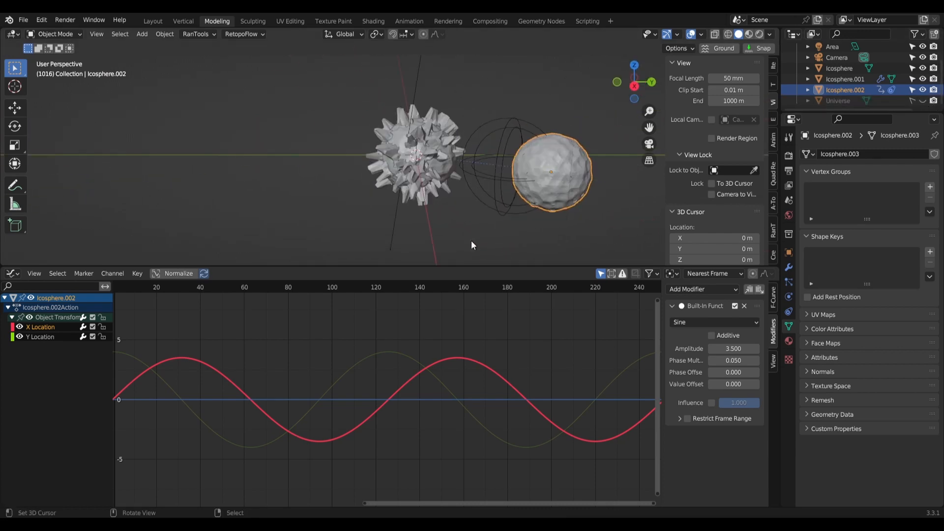
key(KP_3)
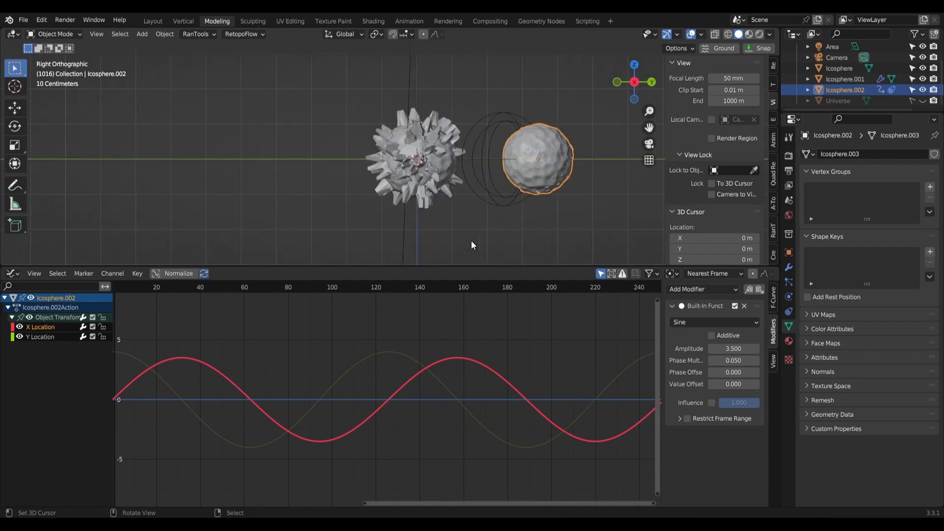
key(shift+a)
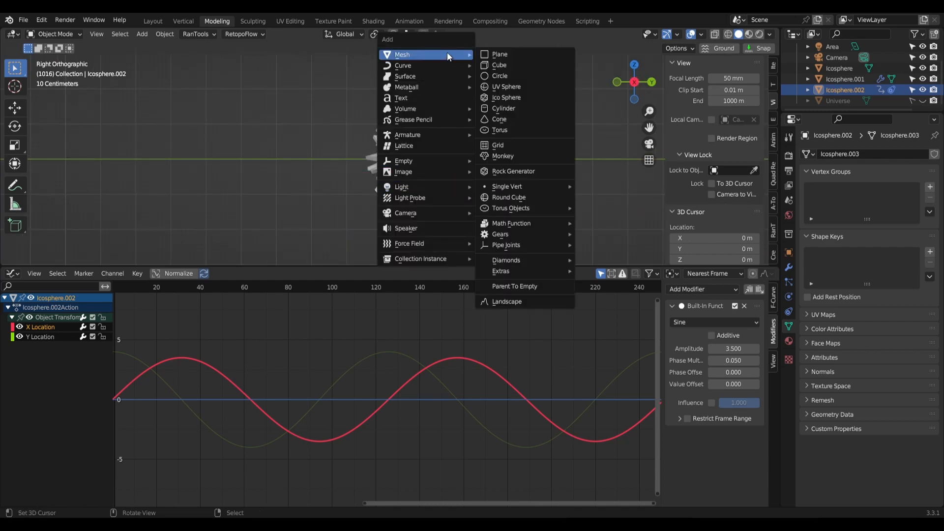
mouse_move(437, 161)
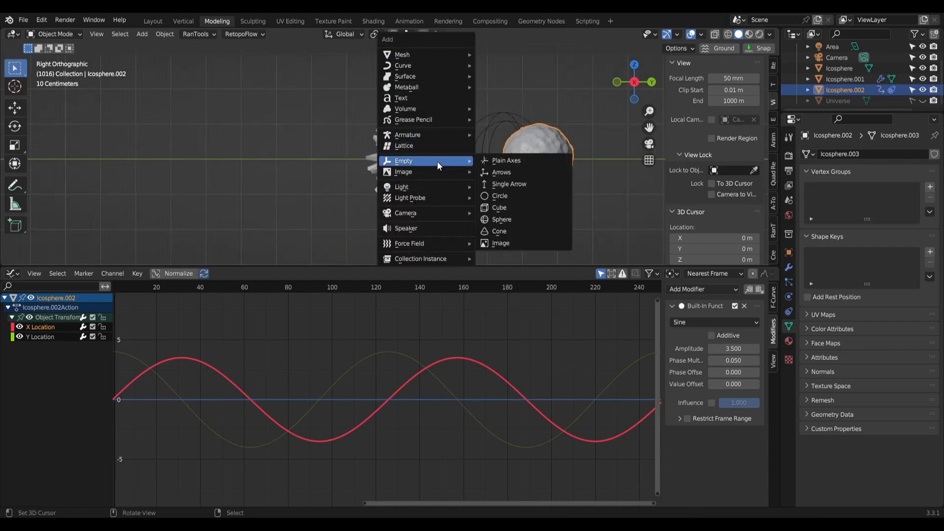
click(513, 196)
Scale the circle empty uniformly by a factor of 3.
middle_drag(513, 197, 473, 228)
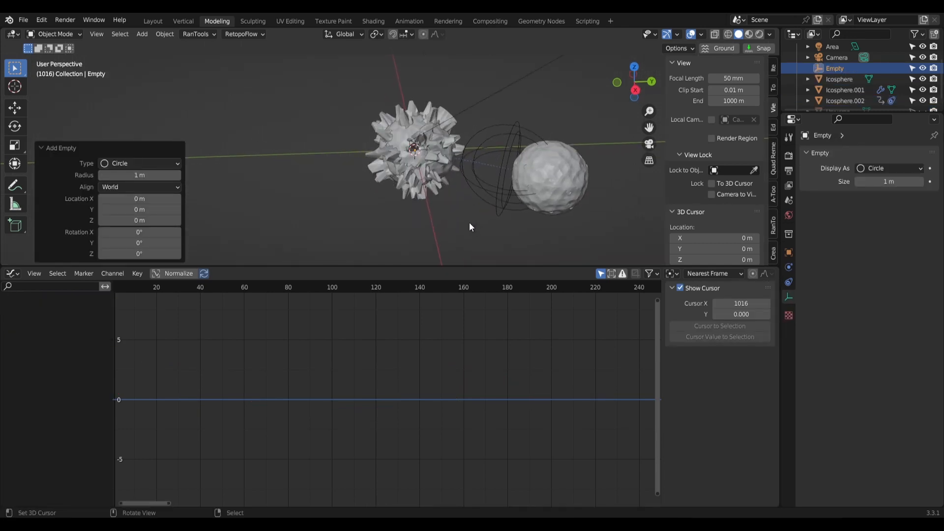
key(s)
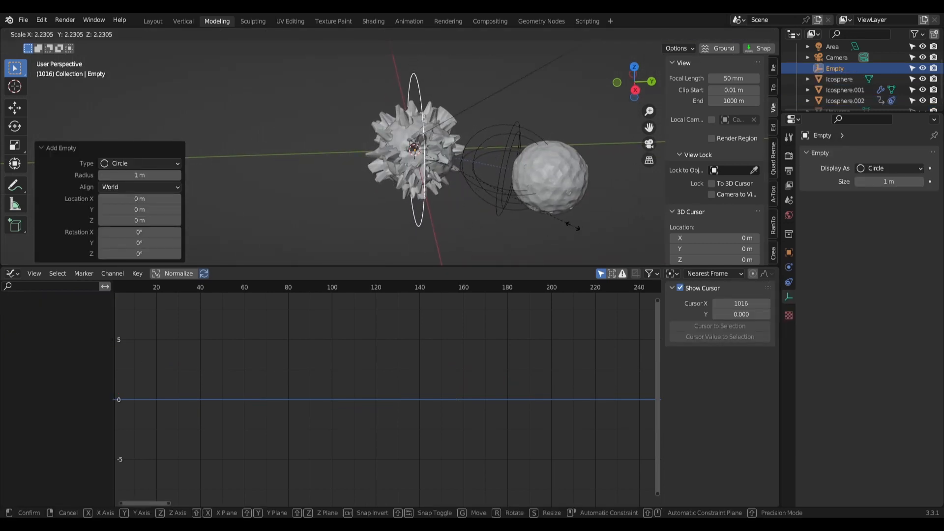
text(3)
key(Return)
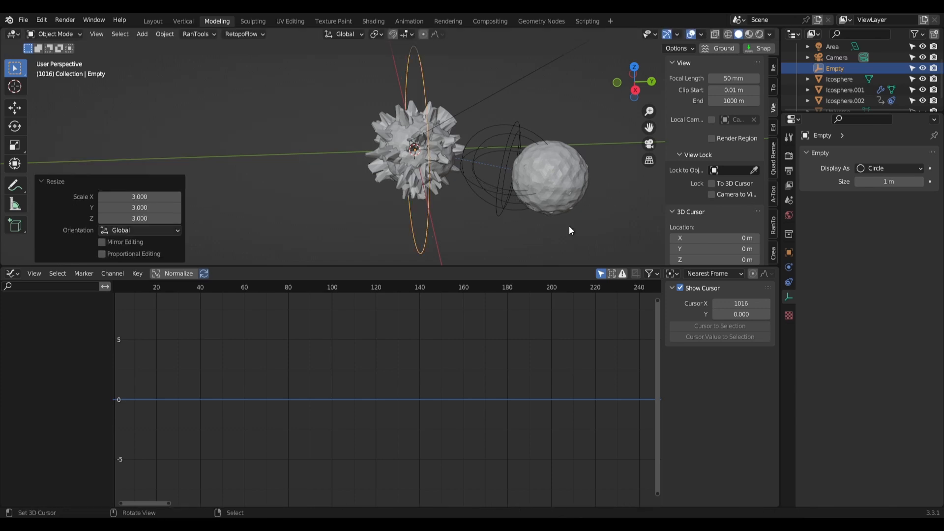
Rotate the circle empty 90° about the global X axis so it lies flat around the planet.
key(r)
text(x)
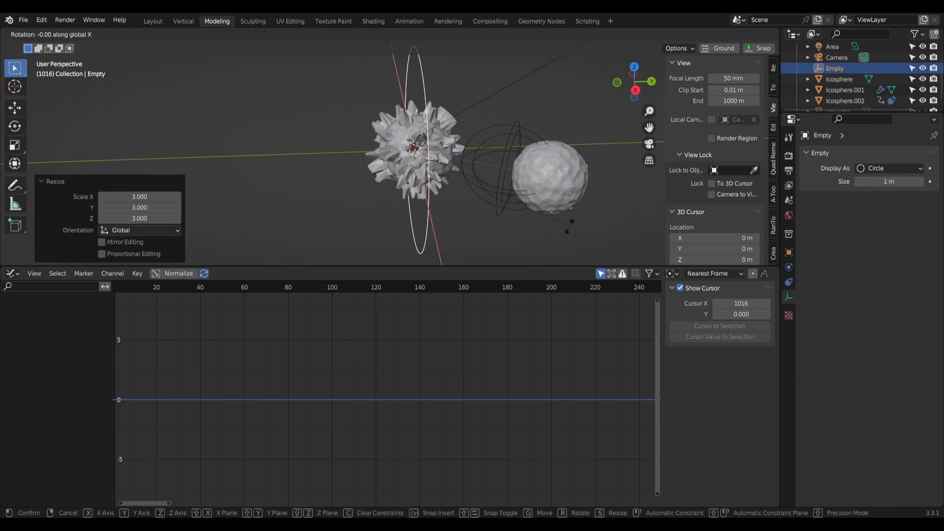
text(90)
key(Return)
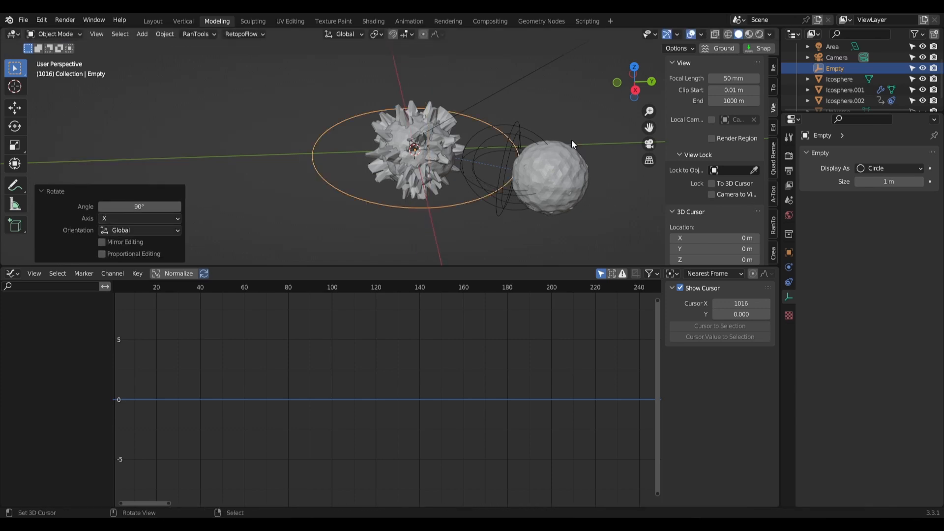
From the top view, check the amplitudes of the moon's X and Y location curves.
key(KP_7)
scroll(531, 183, down, 3)
shift+scroll(486, 155, up, 3)
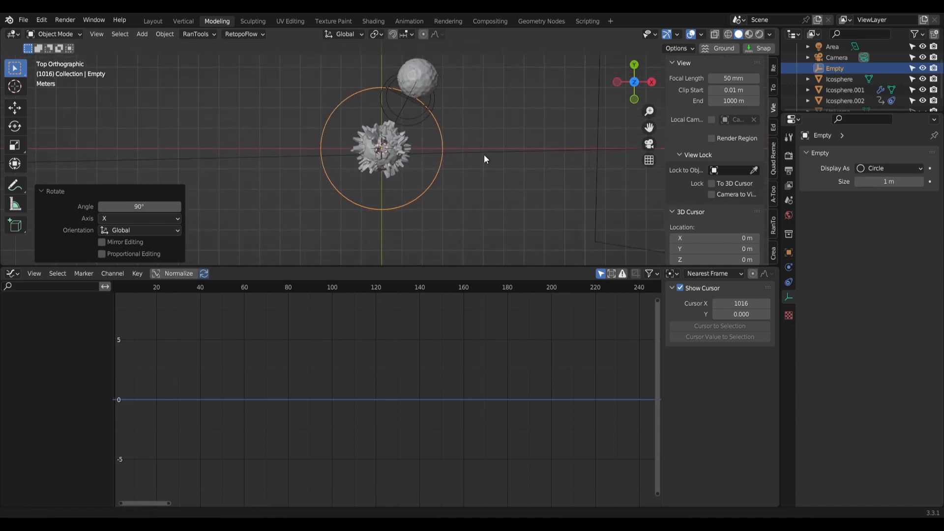
right_click(419, 101)
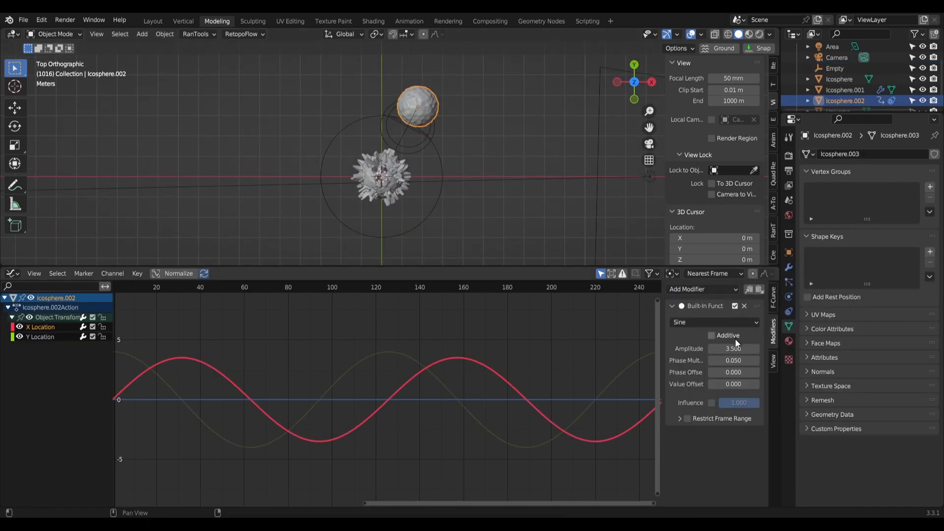
click(38, 335)
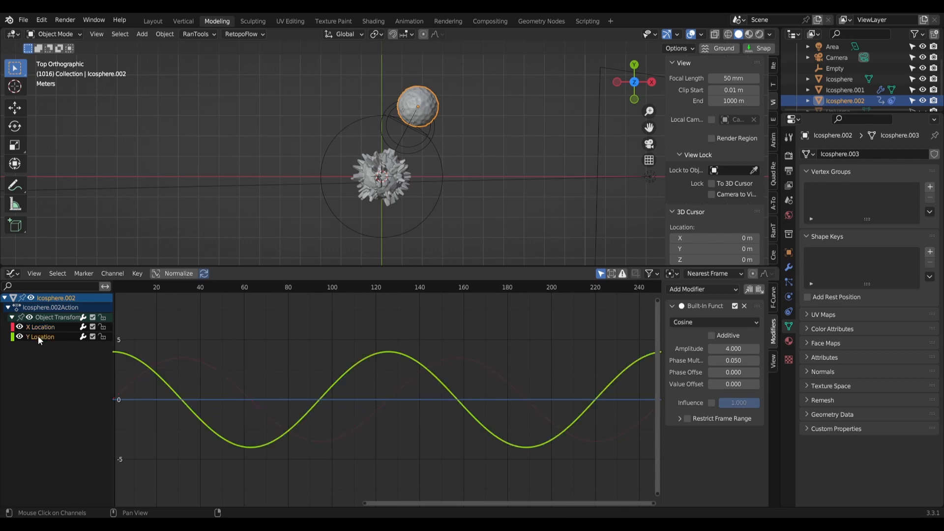
Try to stretch the circle empty by setting its Y scale to 4.
right_click(444, 184)
key(s)
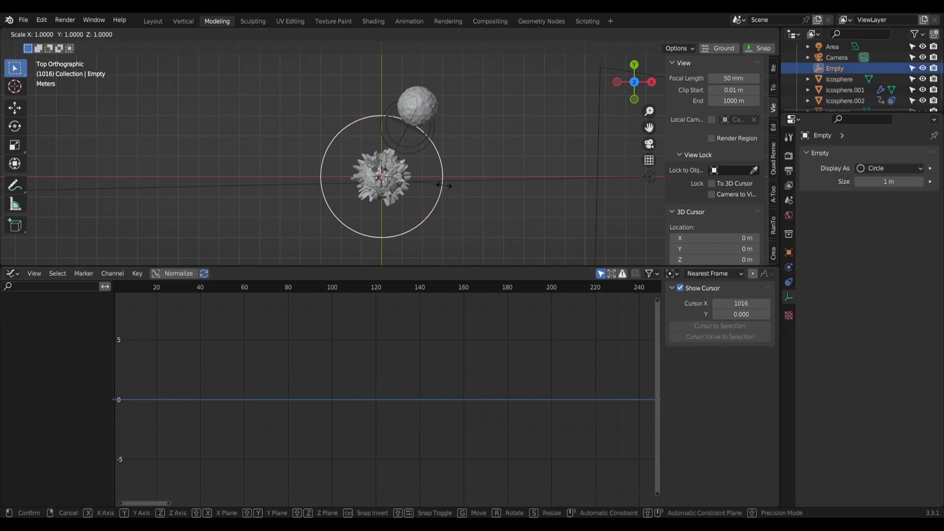
right_click(444, 184)
click(773, 67)
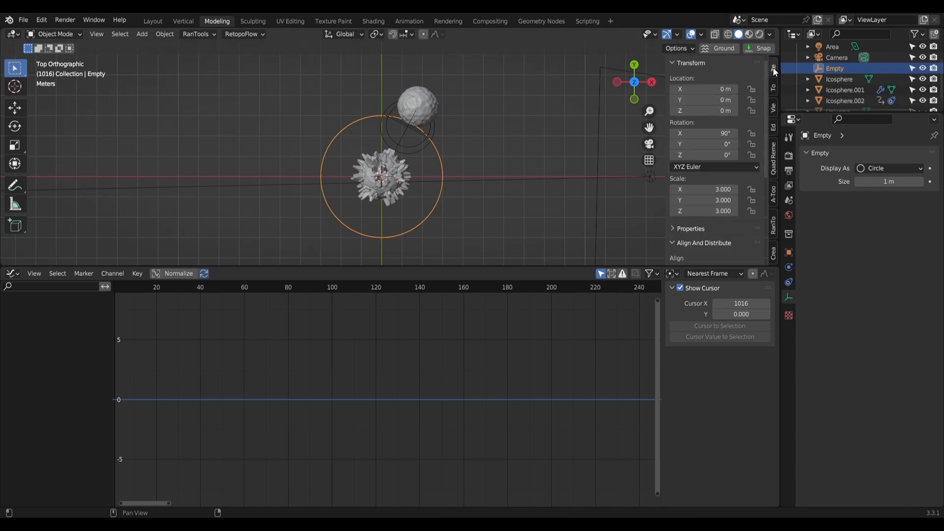
click(710, 200)
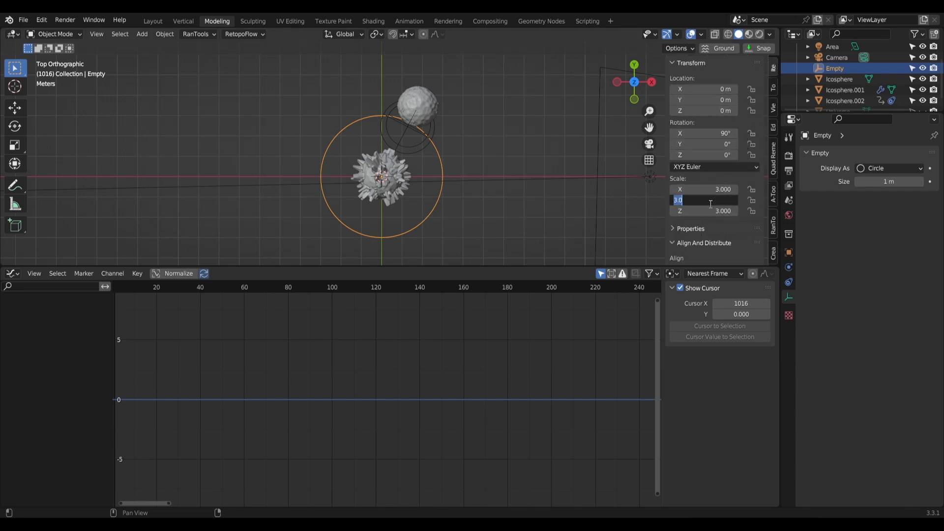
text(4)
key(Return)
key(s)
key(y)
right_click(514, 187)
scroll(516, 190, up, 1)
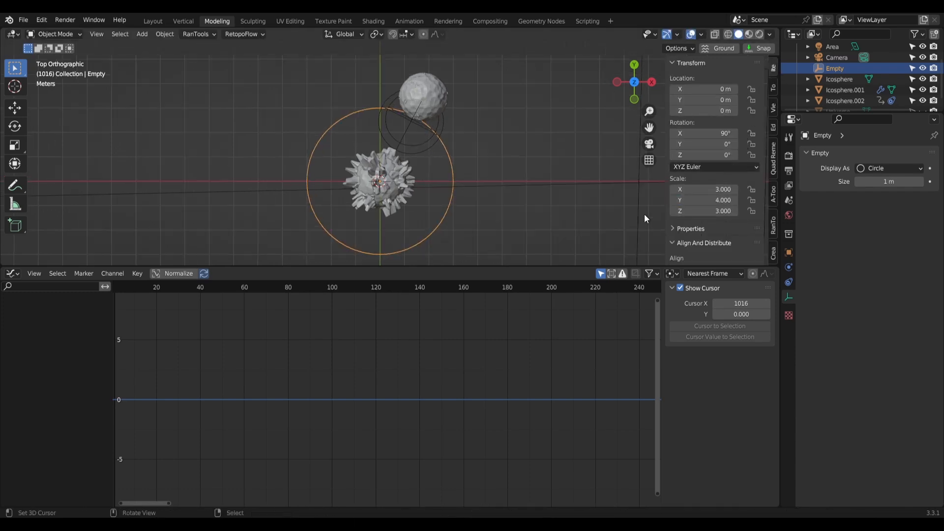
Set the circle empty's Y scale back to 3 and its Z scale to 4.
click(723, 200)
text(3)
key(Return)
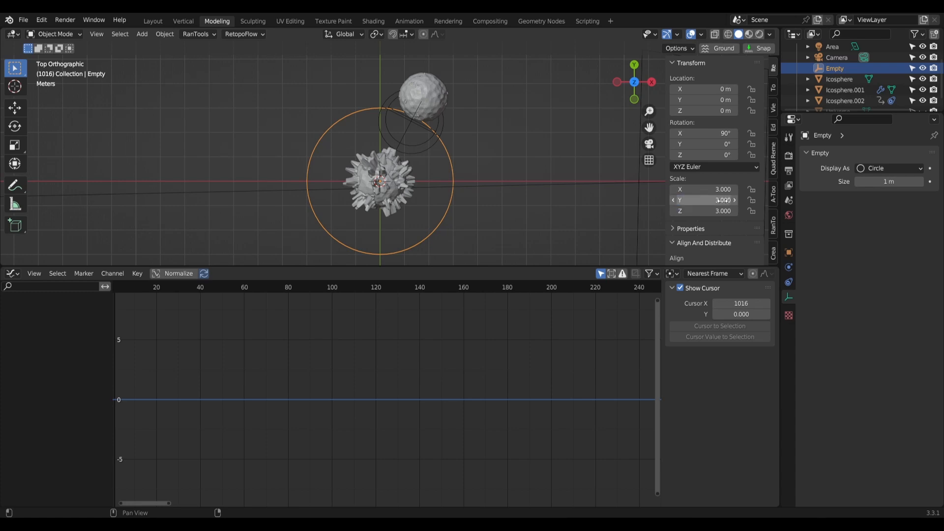
drag(718, 211, 732, 211)
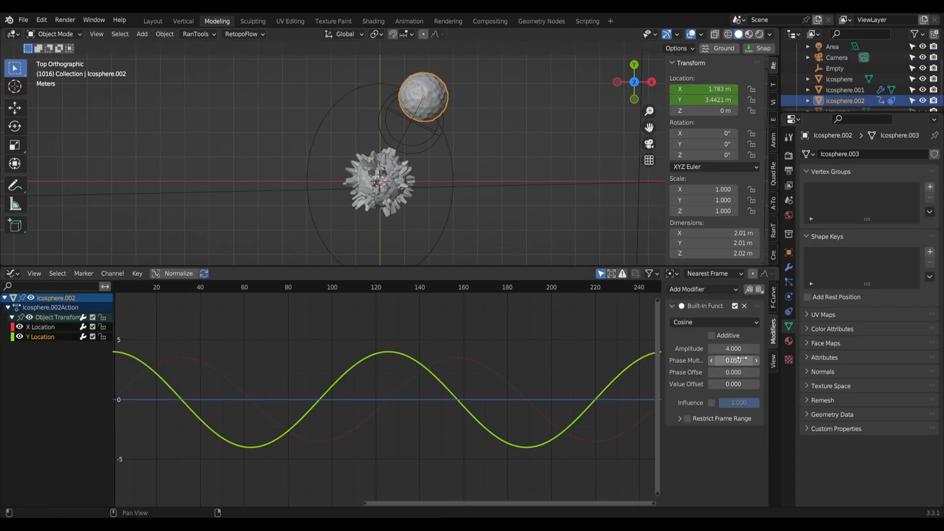
Check the moon's X location amplitude and set the circle empty's X scale to 3.5 to match it.
click(42, 327)
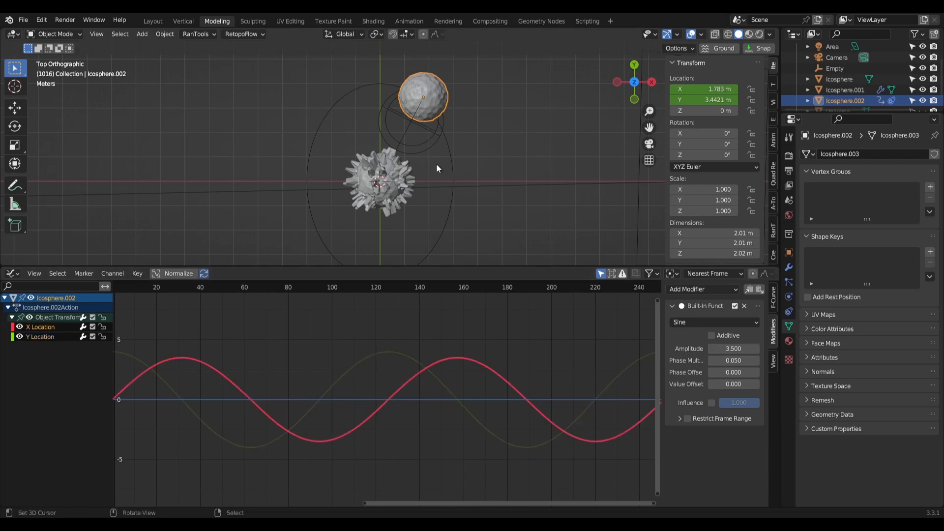
click(457, 165)
double_click(718, 191)
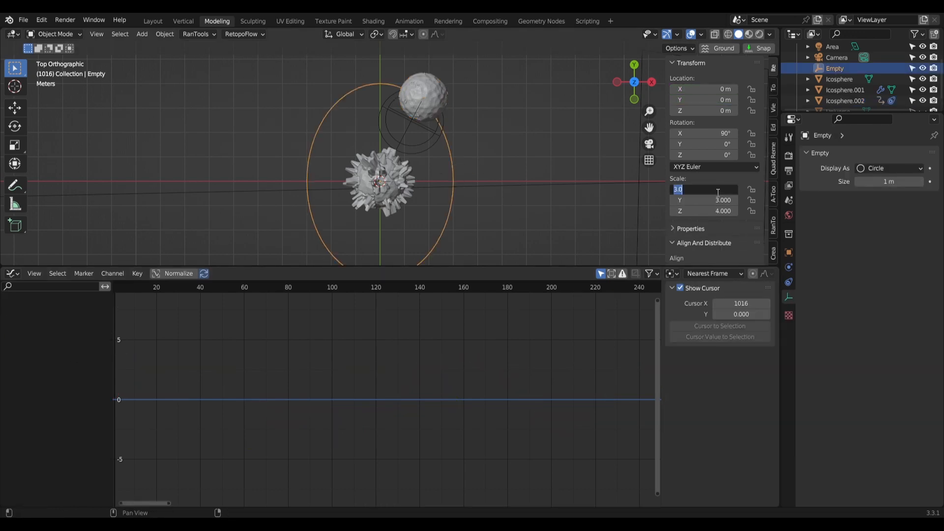
text(3.5)
key(Return)
Play the animation and check from above how the moon's orbit follows the elliptical empty.
mouse_move(414, 155)
middle_down()
mouse_move(418, 133)
mouse_move(404, 159)
mouse_move(420, 158)
mouse_move(412, 169)
middle_up()
key(space)
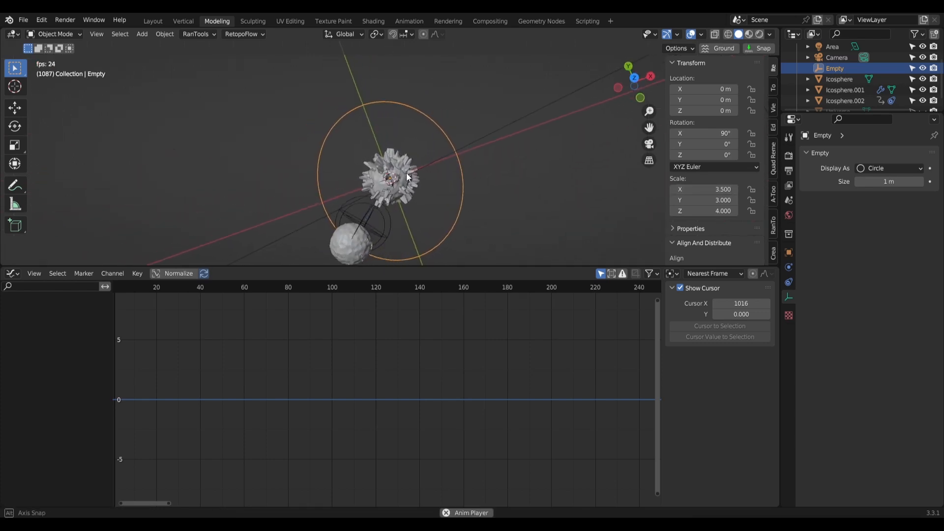
key(KP_7)
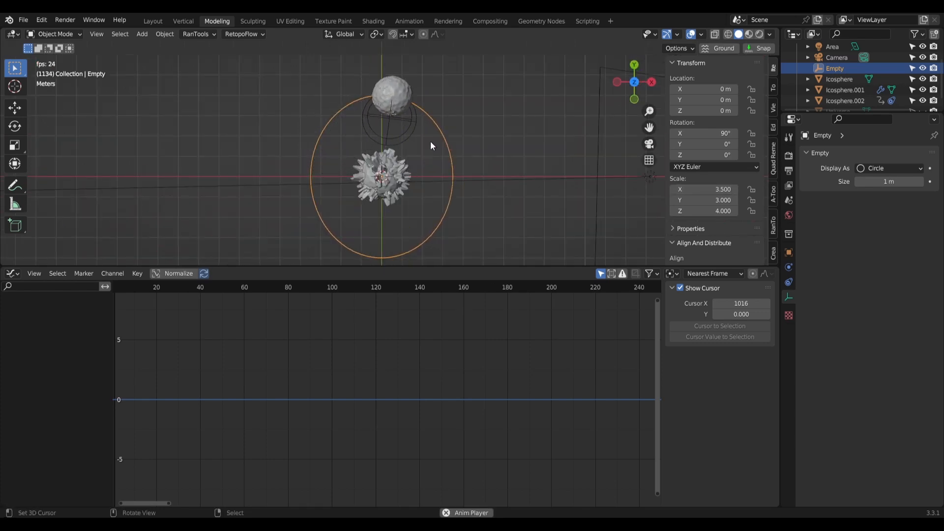
key(space)
middle_drag(437, 135, 453, 182)
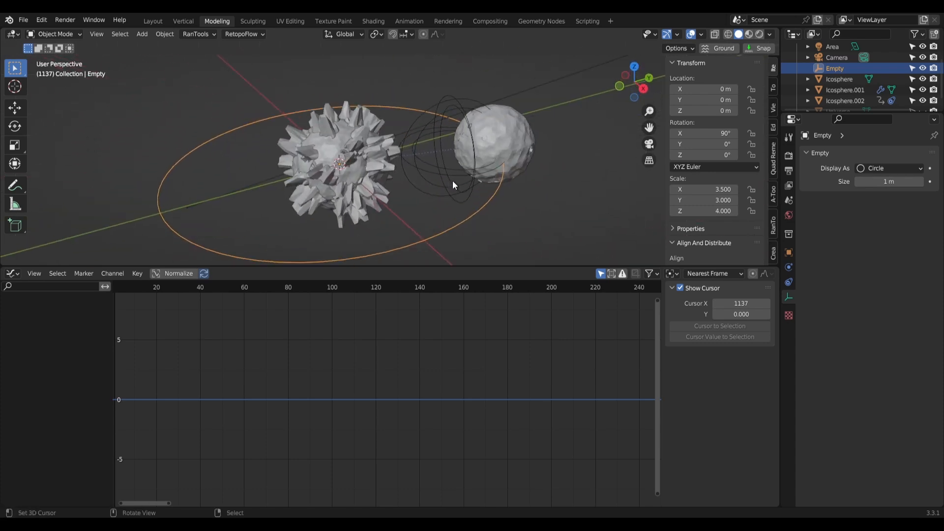
Parent the moon to the circle empty with the Object option.
click(514, 131)
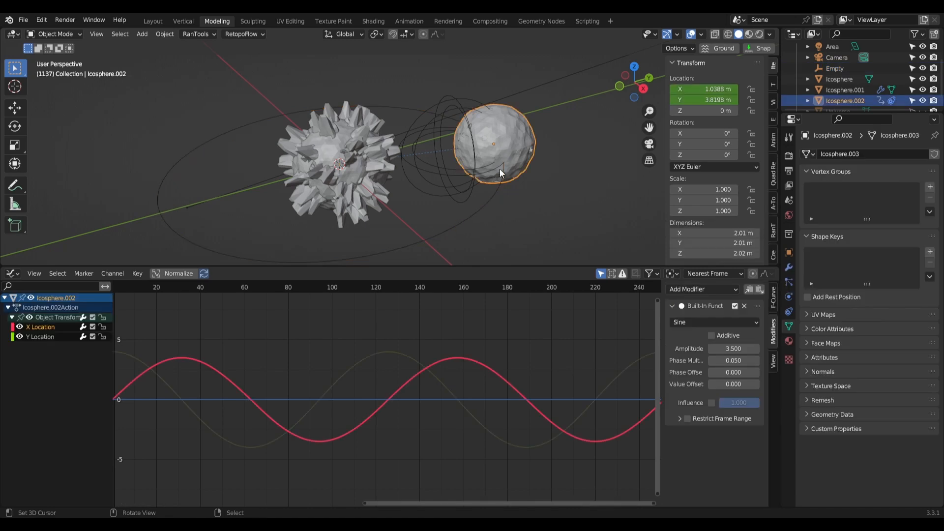
shift+click(491, 190)
key(ctrl+p)
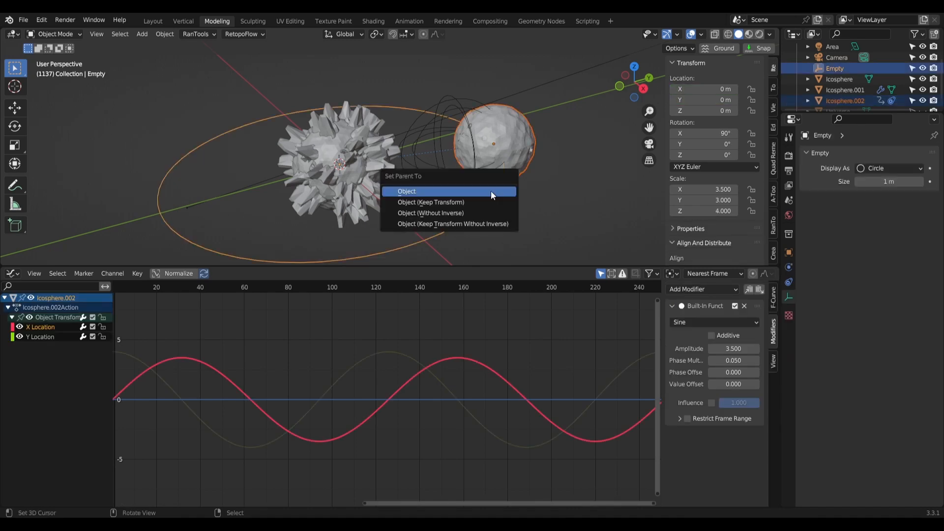
click(488, 190)
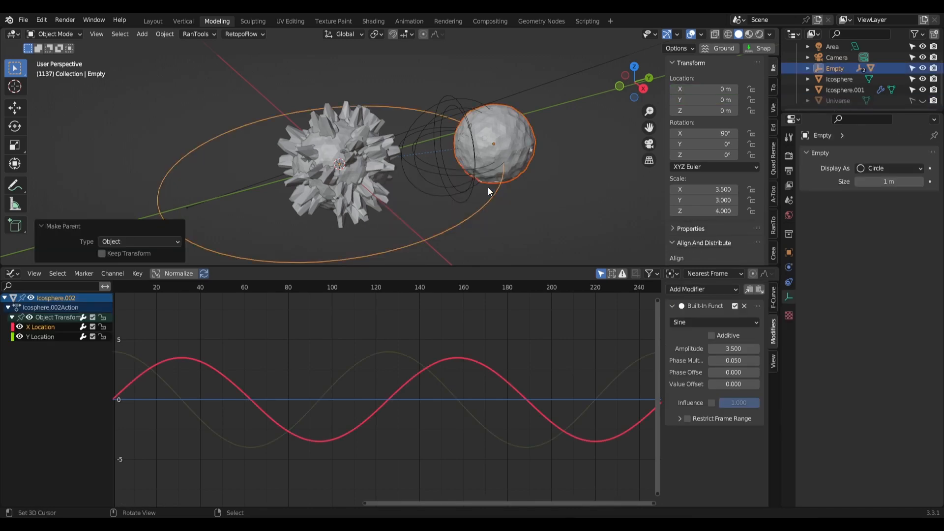
Duplicate the moon together with its circle empty in place from the front view.
key(KP_1)
middle_drag(534, 212, 426, 45)
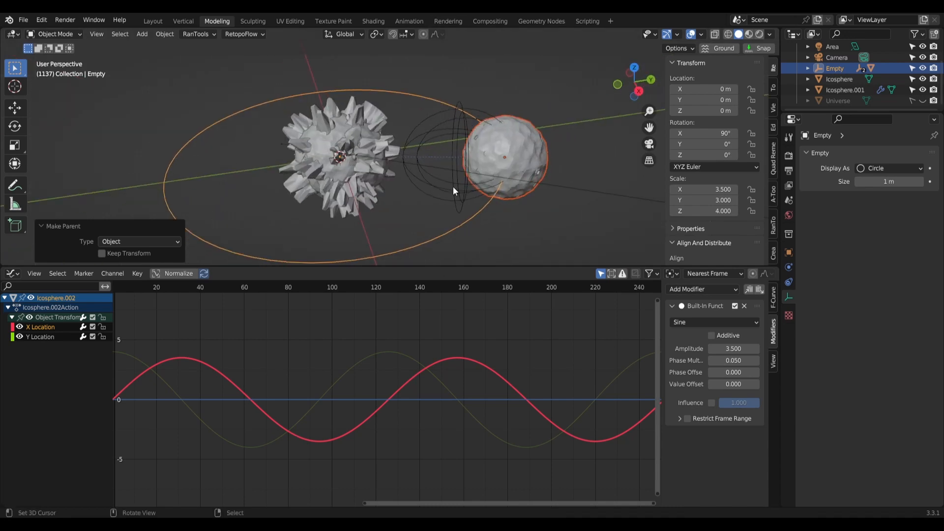
right_click(526, 152)
shift+right_click(485, 210)
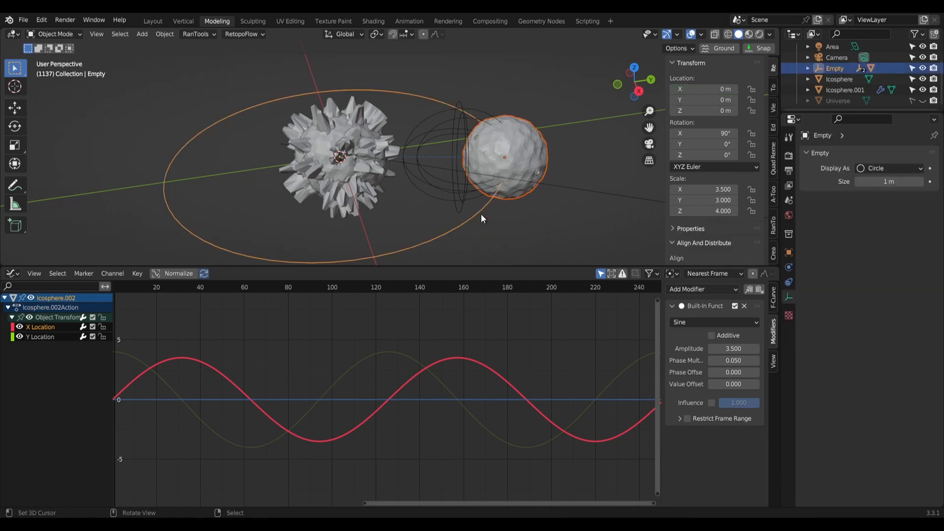
middle_drag(481, 219, 522, 210)
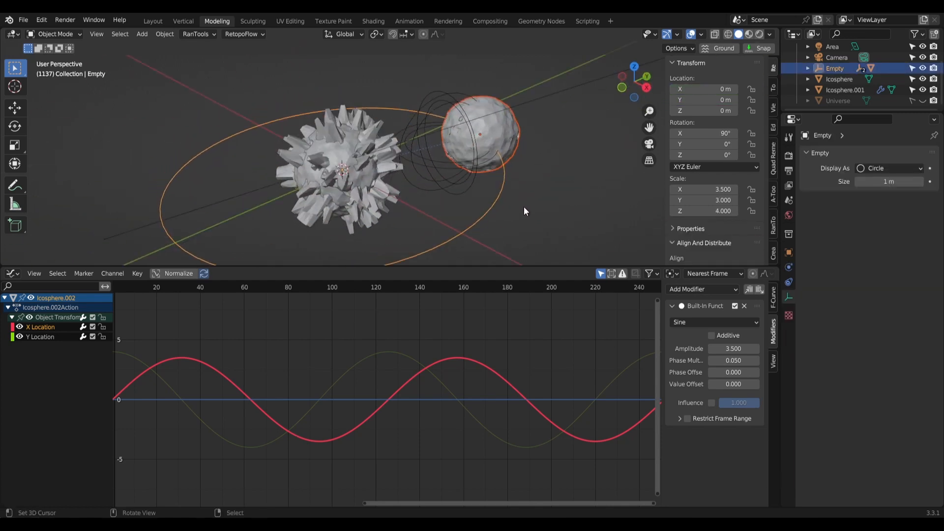
key(KP_1)
key(shift+d)
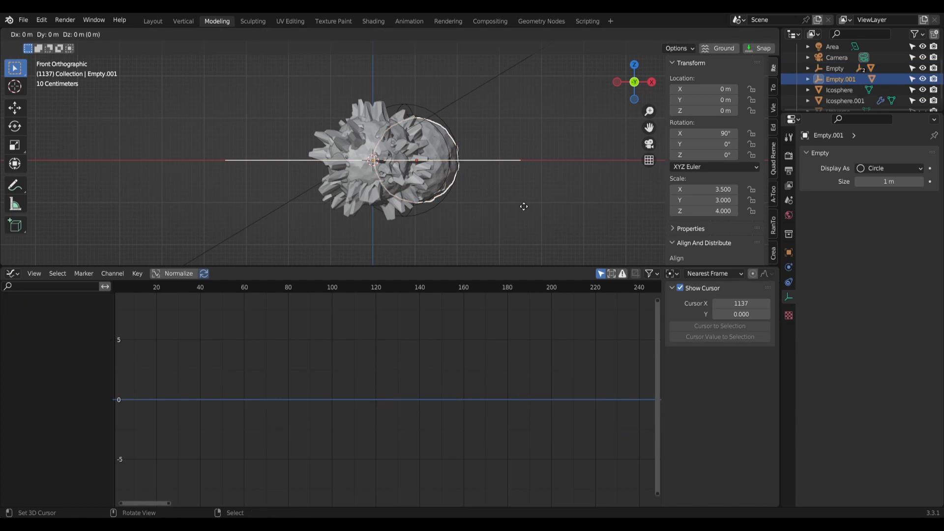
right_click(523, 210)
Rotate the duplicated circle empty and moon by -155° in the front view, and preview both orbits in playback.
key(r)
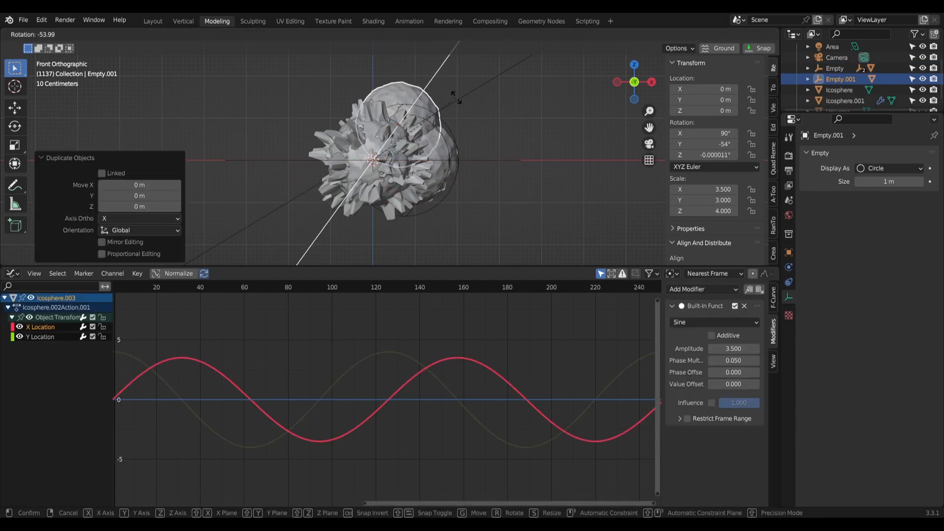
click(311, 104)
middle_drag(311, 104, 391, 177)
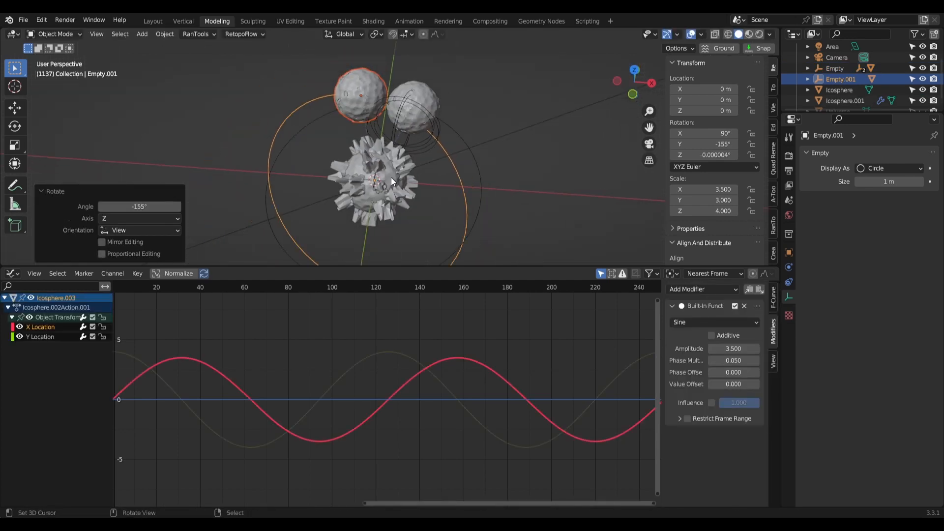
key(space)
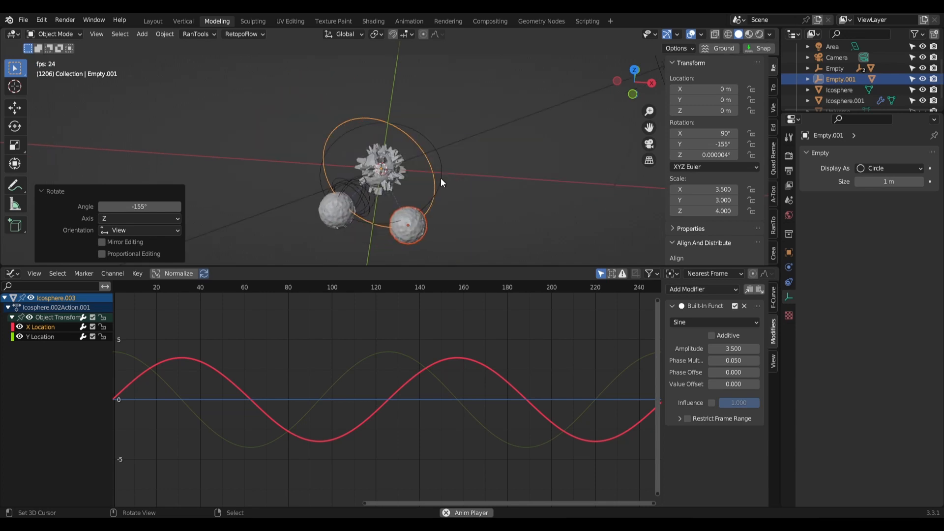
key(space)
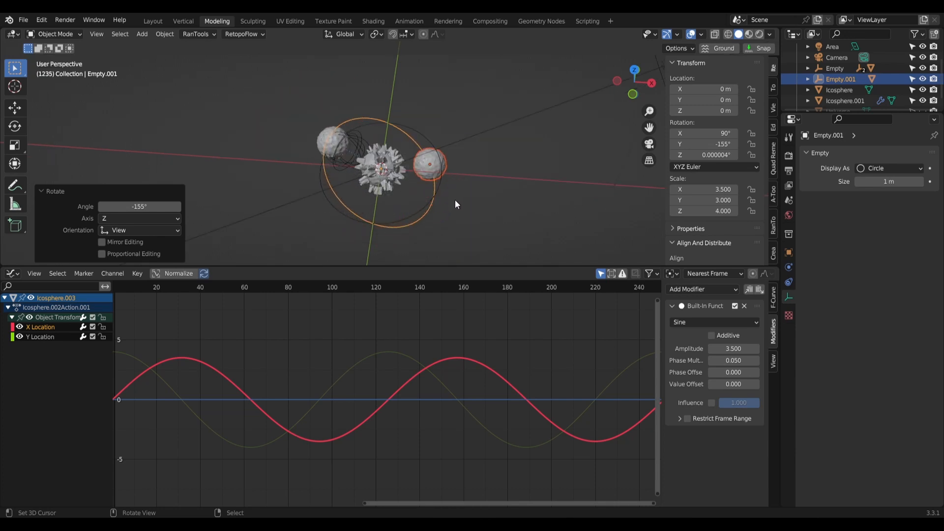
Set the duplicate moon's X location amplitude to 7 and its Y location amplitude to 6.5.
click(430, 164)
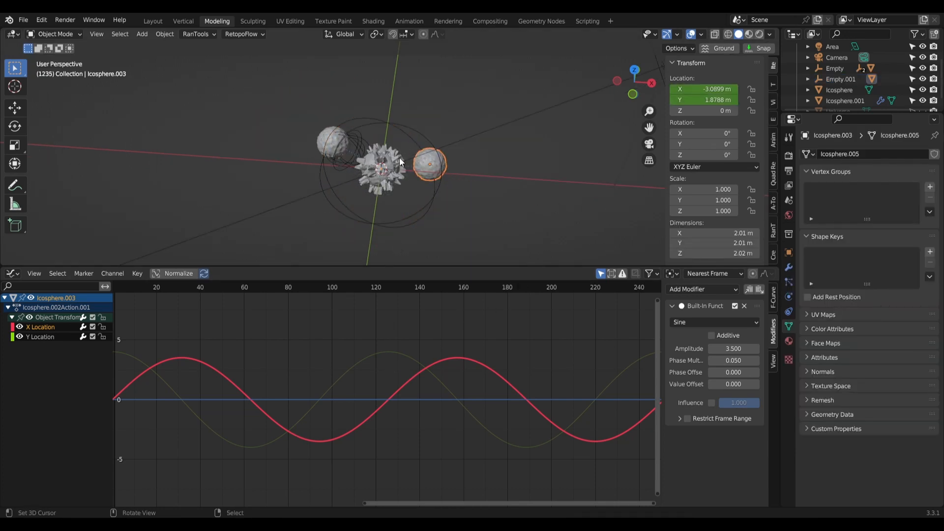
click(736, 348)
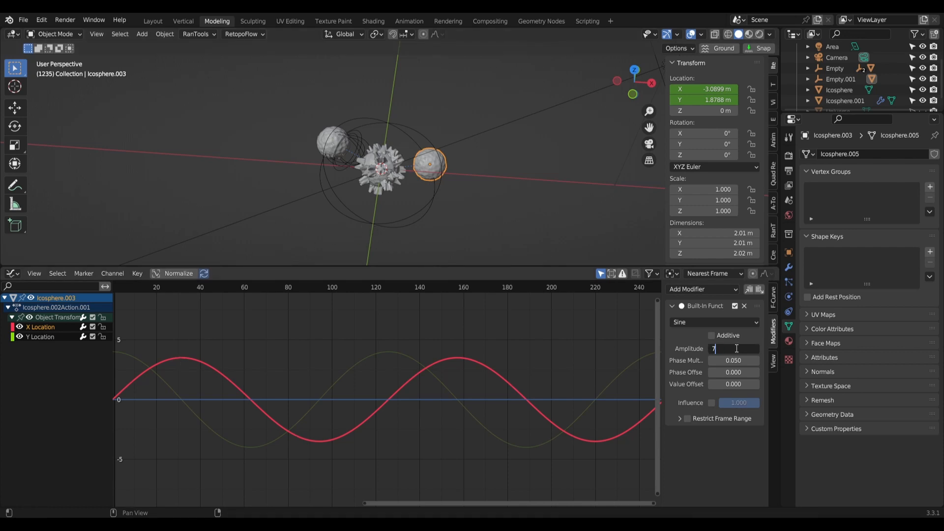
key(Return)
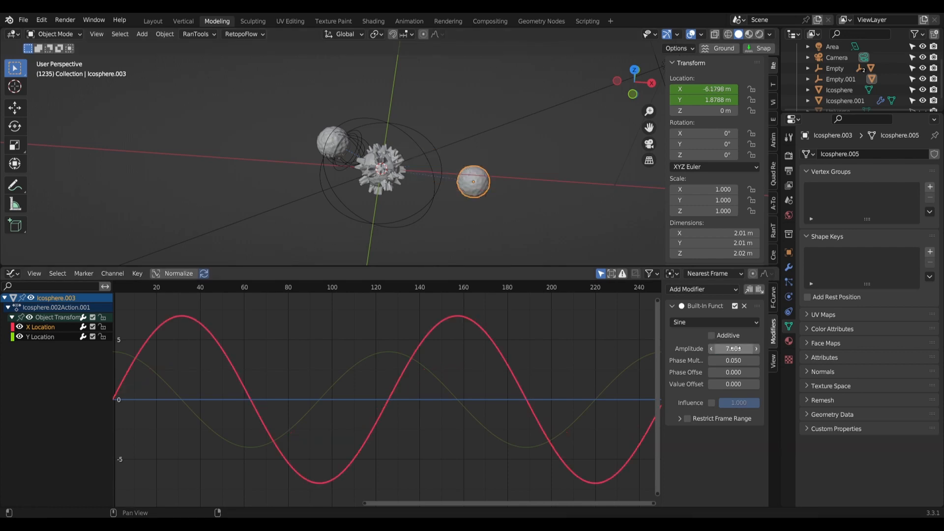
click(42, 336)
click(732, 348)
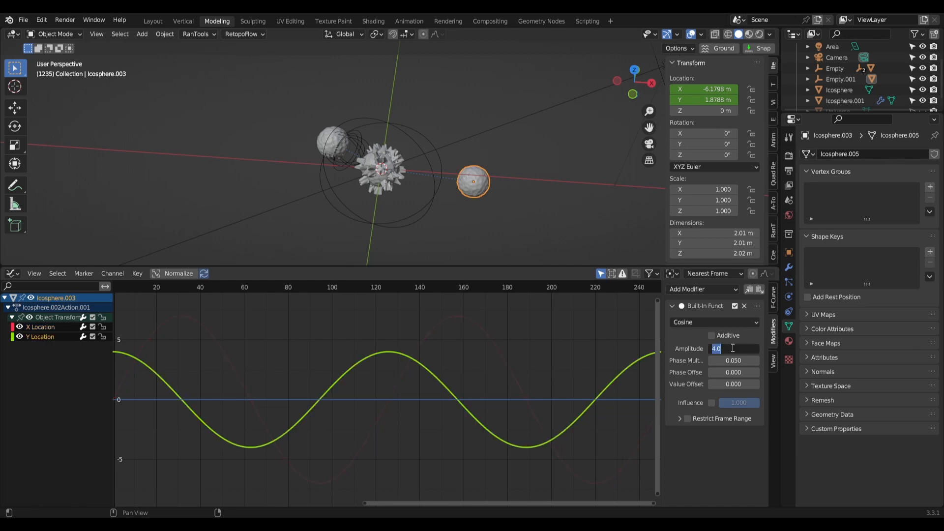
text(6.5)
key(Return)
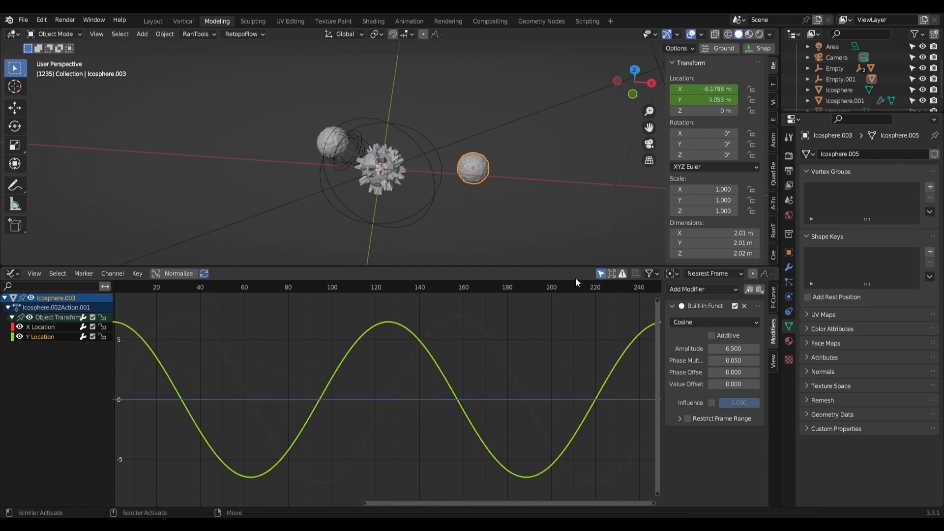
Inspect the duplicate circle empty's scale against the outer moon's position, and reselect the duplicate moon.
middle_drag(489, 189, 470, 74)
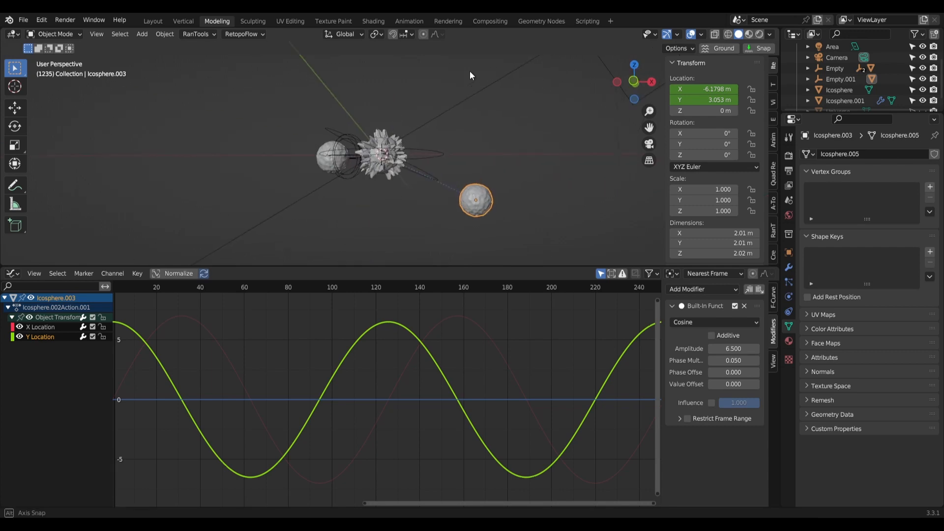
click(417, 173)
click(712, 211)
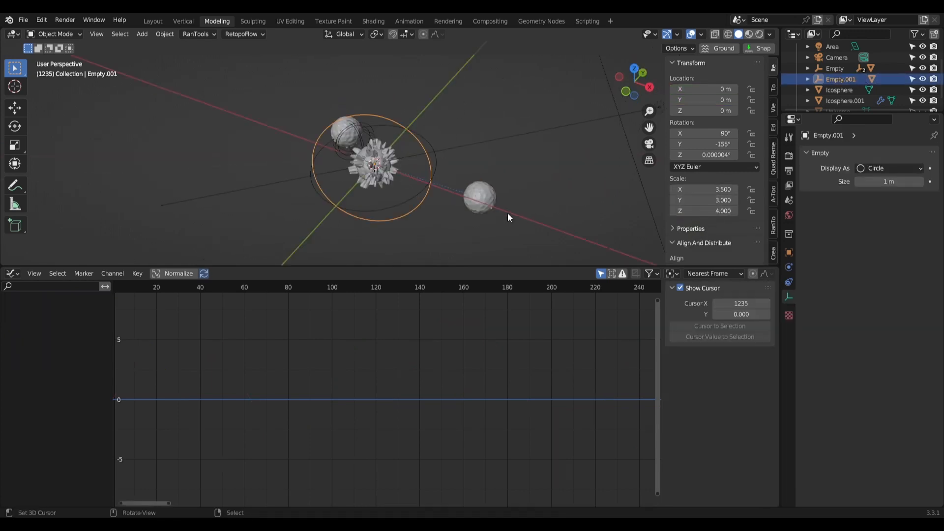
click(491, 199)
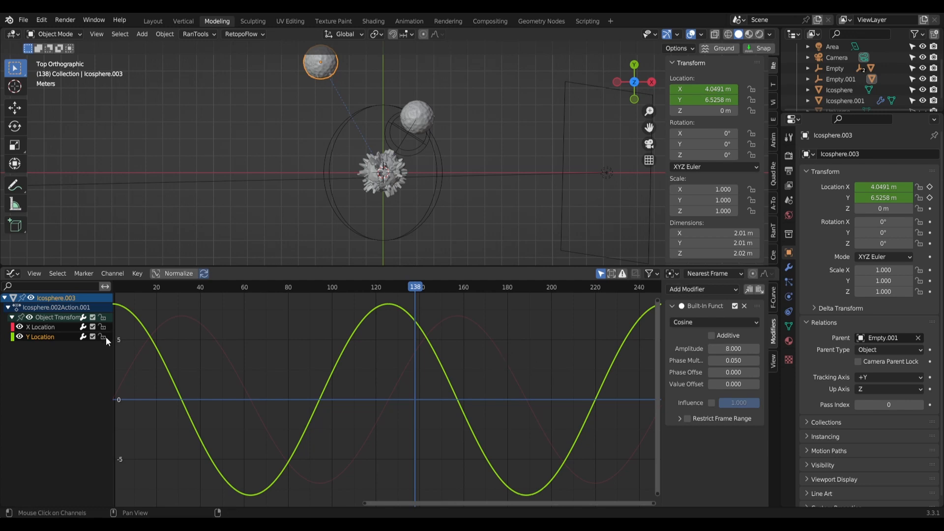
Set the duplicate moon's X location amplitude to 12 and preview the wider orbit in playback.
click(43, 327)
click(710, 349)
text(12)
key(Return)
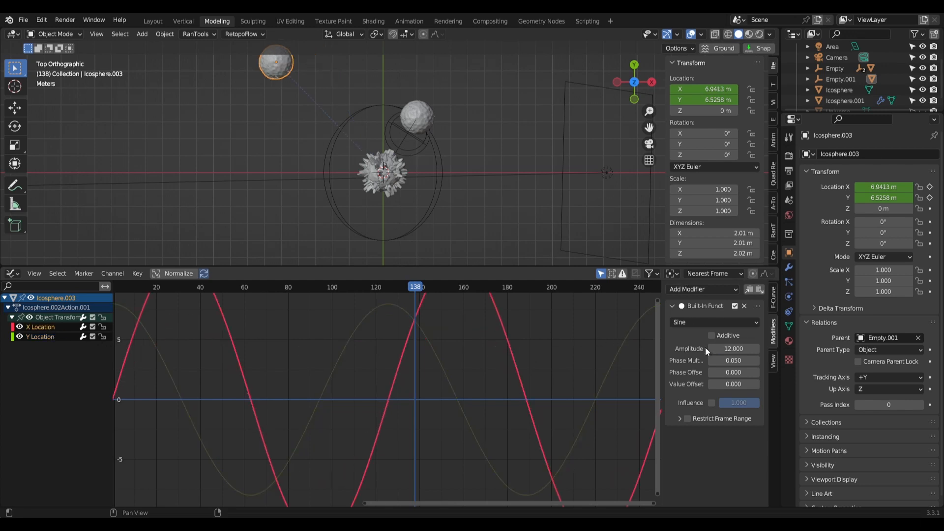
scroll(446, 218, down, 4)
key(space)
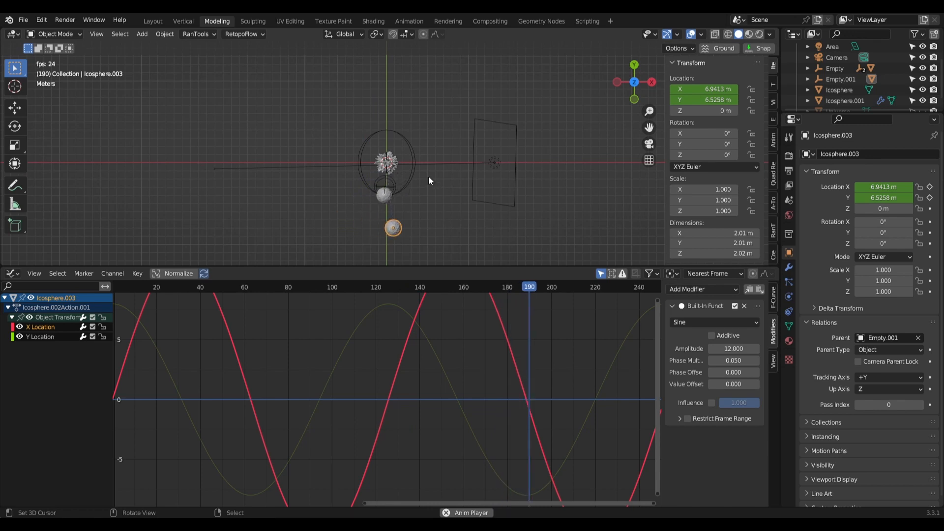
key(space)
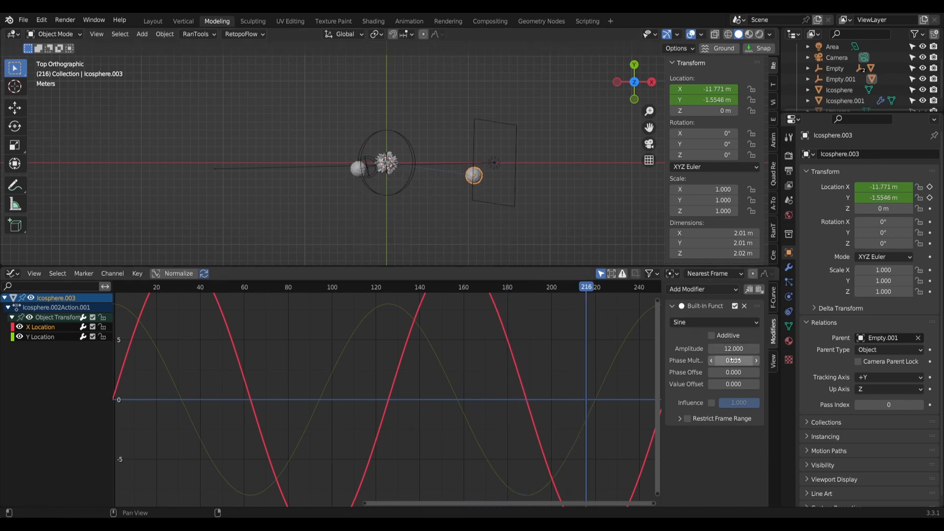
Set the phase multiplier of the duplicate moon's X and Y location curves to 0.01.
click(733, 360)
key(Return)
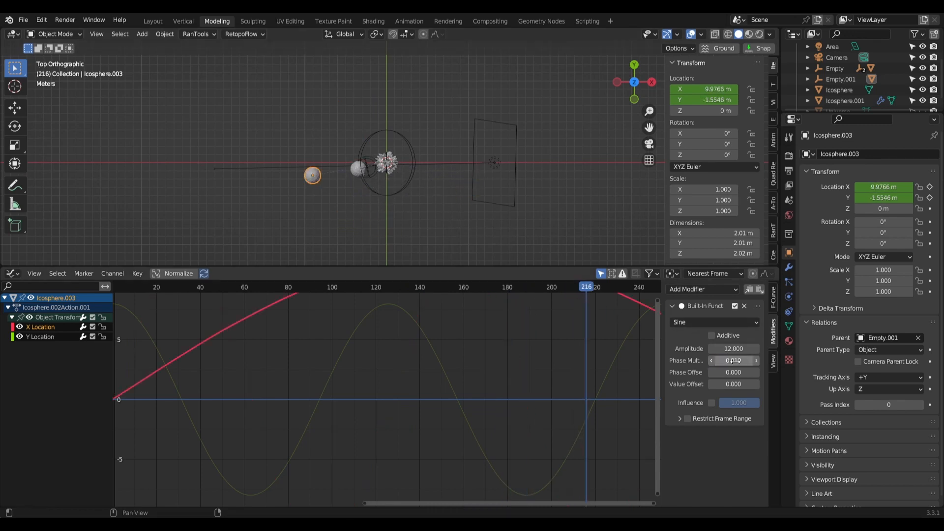
click(41, 336)
click(732, 362)
text(0.01)
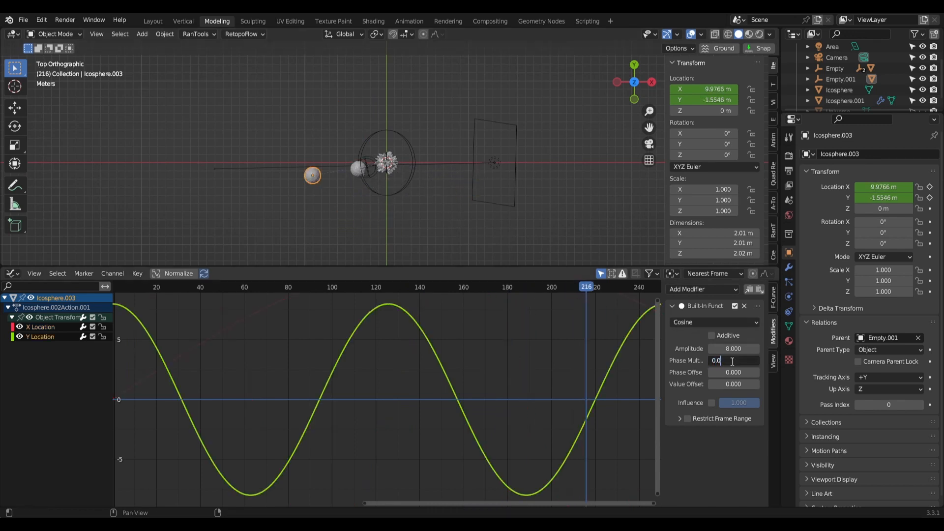
key(Return)
Scale up the duplicate moon's mesh in Edit Mode to about 5.67 m across.
scroll(343, 226, up, 3)
key(Tab)
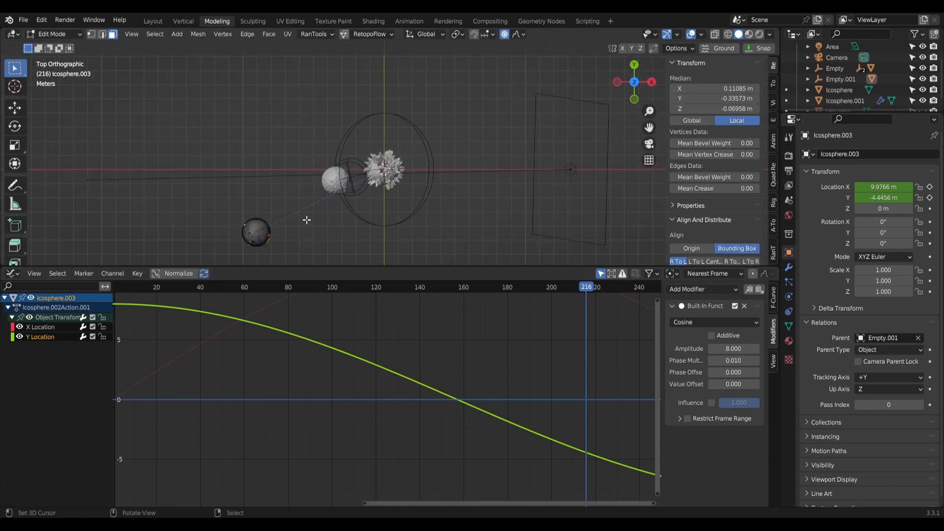
key(s)
click(360, 210)
key(Tab)
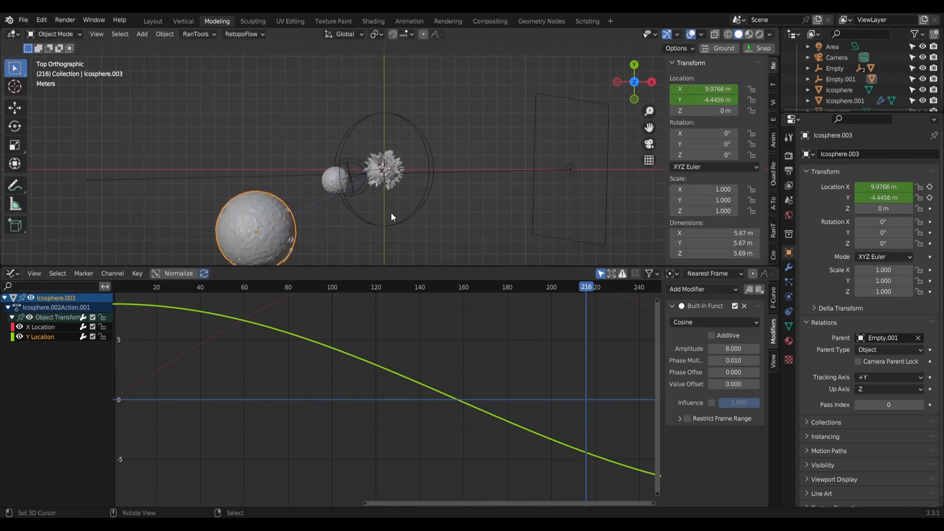
Play the animation in rendered shading and make the Universe sphere visible around the scene.
key(space)
middle_drag(404, 218, 460, 166)
click(758, 34)
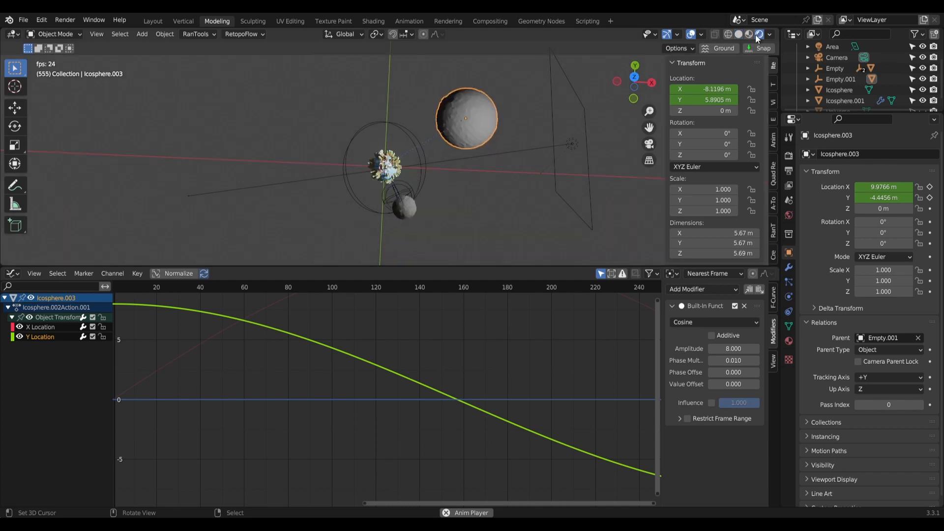
middle_drag(520, 147, 494, 78)
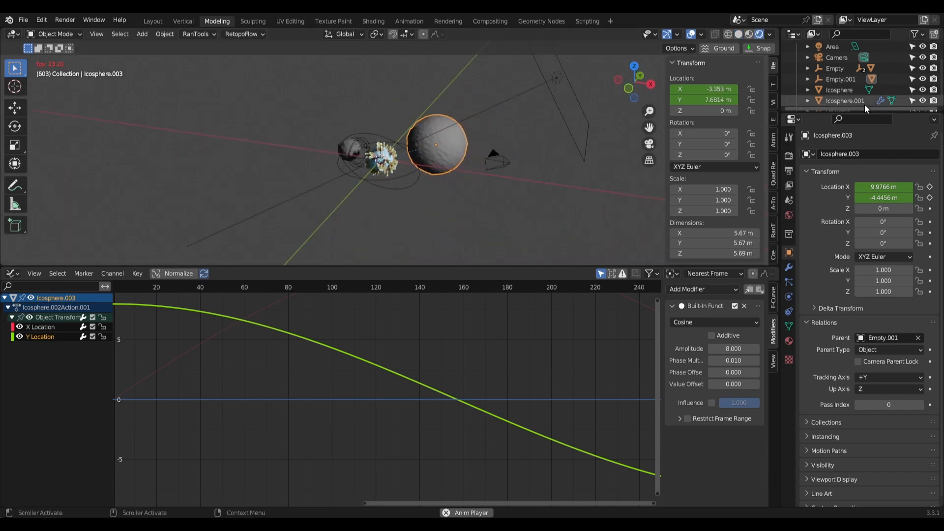
scroll(863, 108, down, 1)
click(922, 101)
Add an icosphere out beyond the moons and scale it uniformly to 0.137.
middle_drag(452, 144, 337, 145)
scroll(432, 126, up, 5)
click(417, 136)
scroll(359, 194, up, 3)
scroll(442, 147, down, 7)
middle_drag(496, 150, 488, 126)
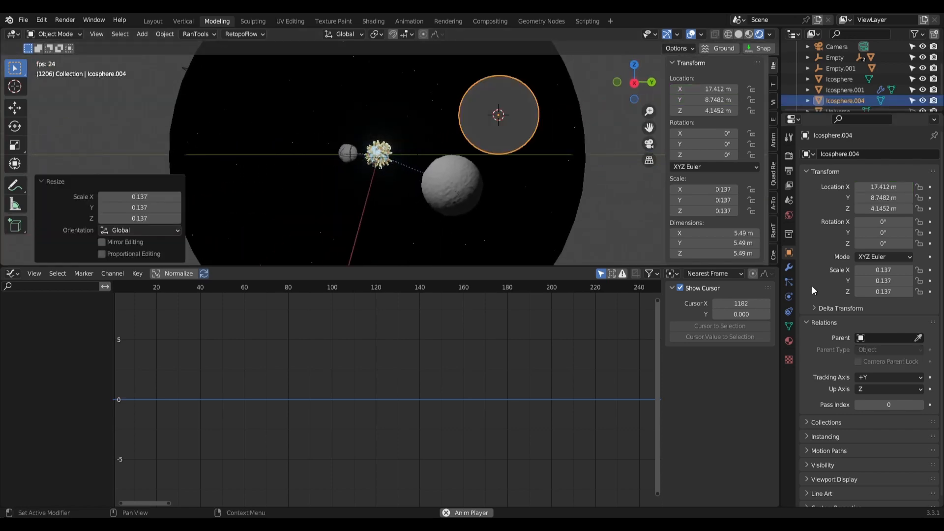
Give the new sphere a material named sun with a yellow-orange emission color, and show its nodes in the shader editor.
click(789, 341)
scroll(875, 384, down, 8)
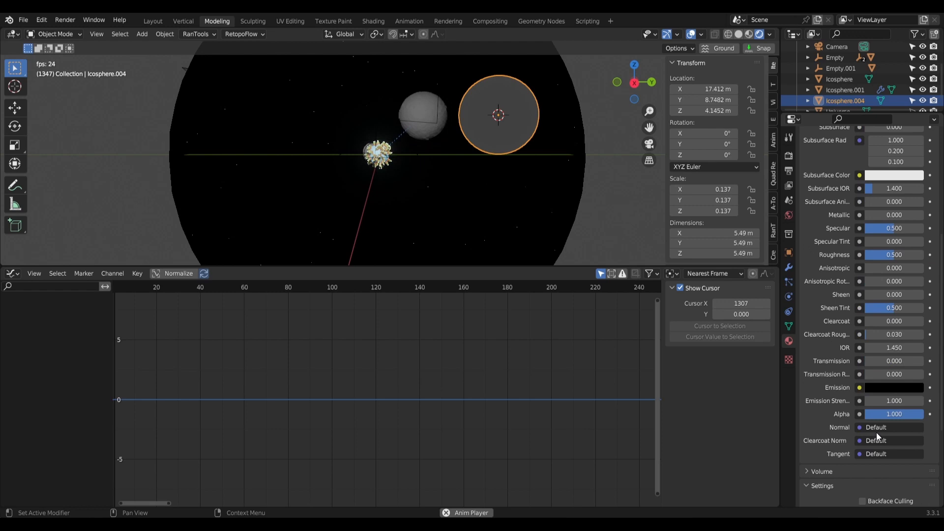
click(888, 388)
drag(915, 309, 915, 232)
drag(866, 274, 847, 298)
click(859, 387)
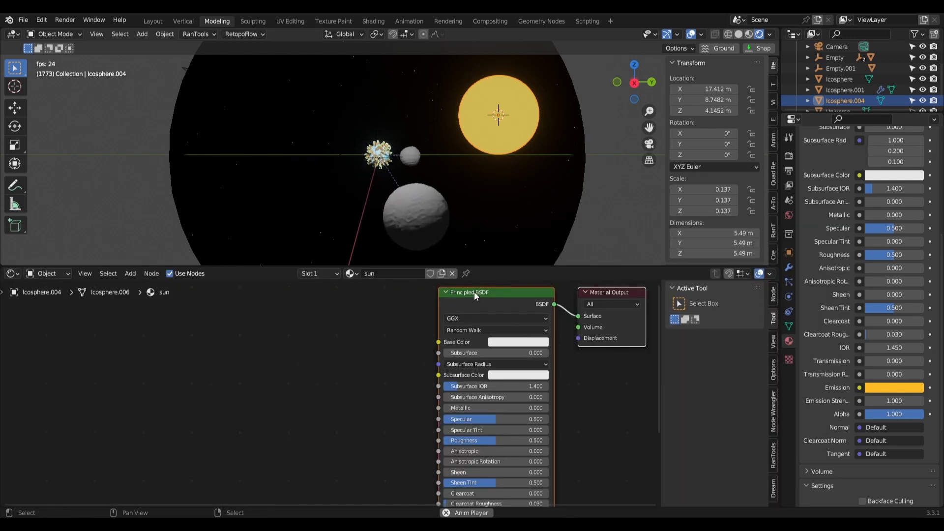
Add a color Mix node beside the Principled BSDF in the sun material.
scroll(474, 291, down, 2)
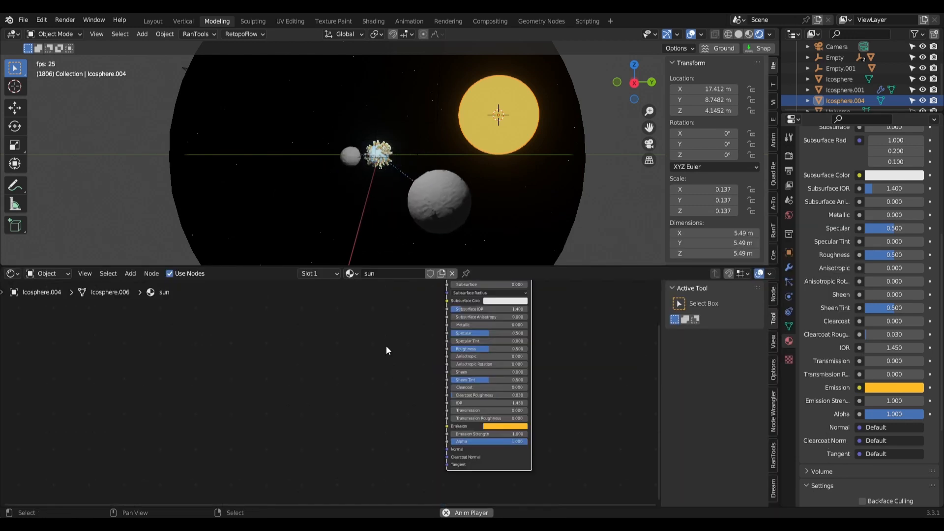
key(shift+a)
mouse_move(276, 418)
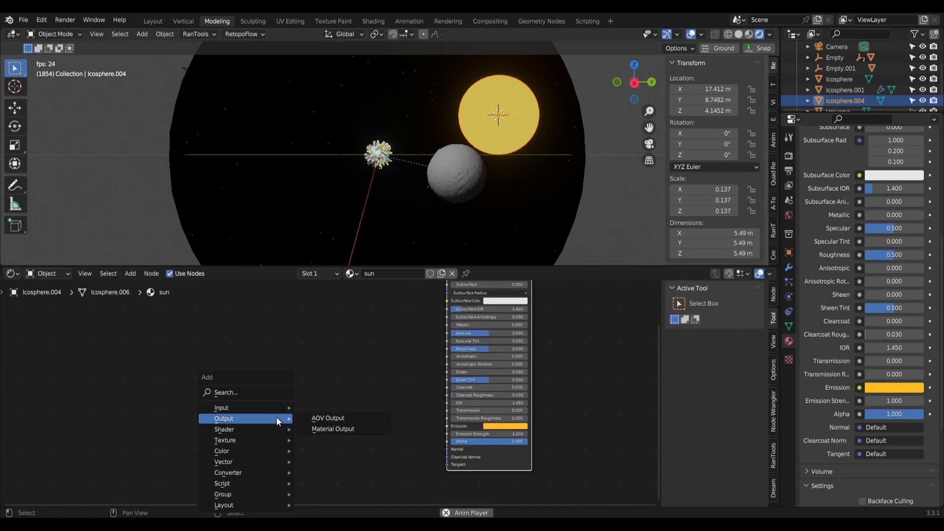
mouse_move(245, 450)
click(335, 438)
click(334, 435)
Add two RGB nodes and stack them ahead of the Mix node.
key(shift+a)
mouse_move(173, 343)
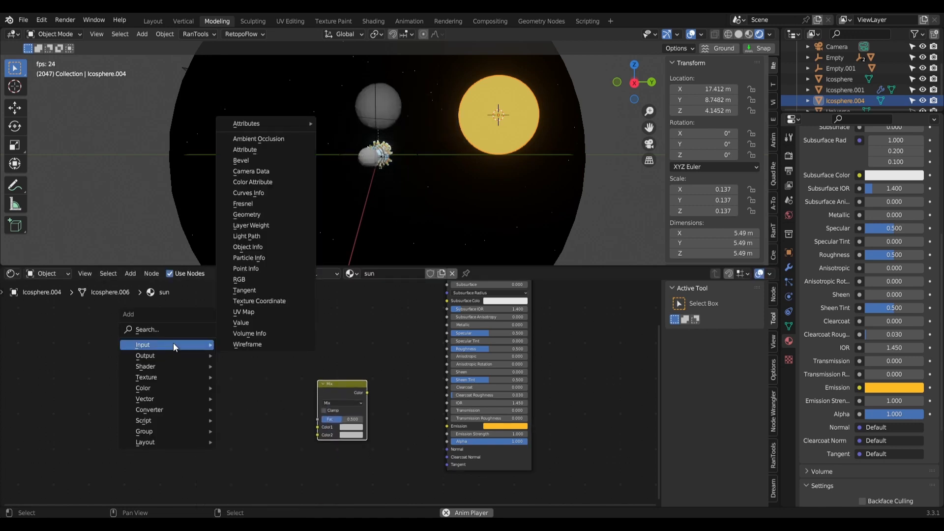
click(239, 279)
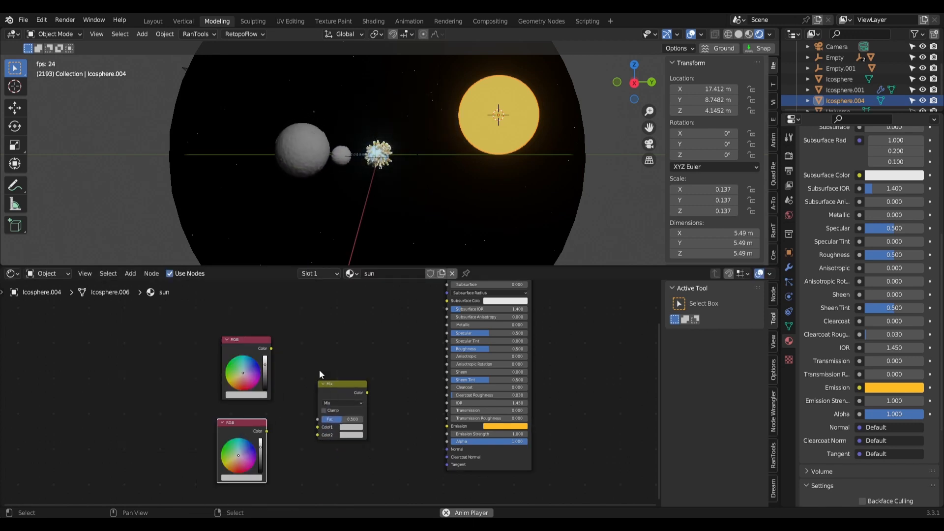
drag(241, 427, 244, 417)
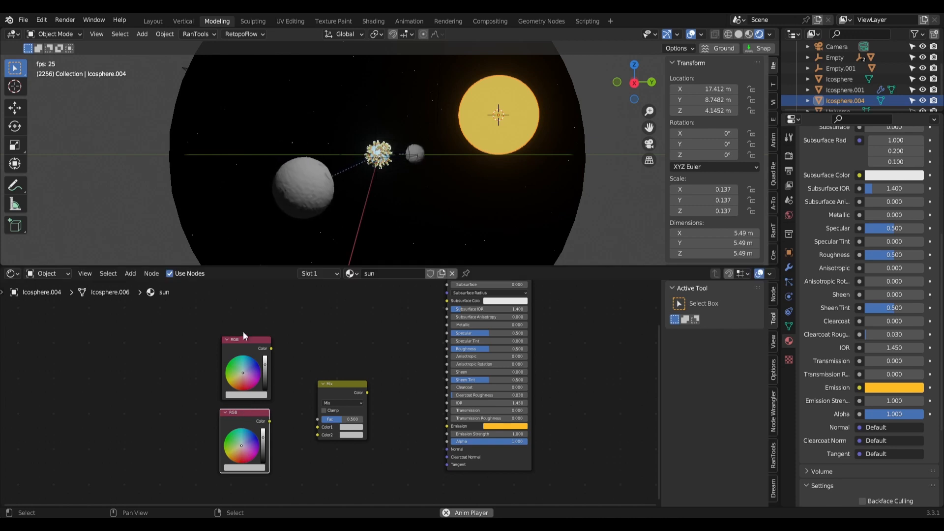
drag(242, 339, 240, 339)
Link the upper RGB node to the Mix node's Color1 and the lower one to Color2.
middle_drag(415, 359, 407, 437)
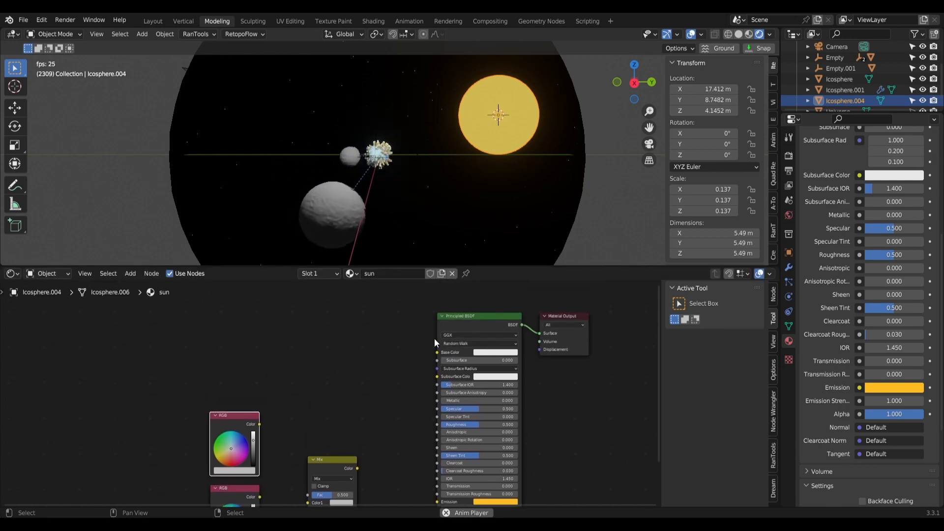
middle_drag(415, 403, 418, 323)
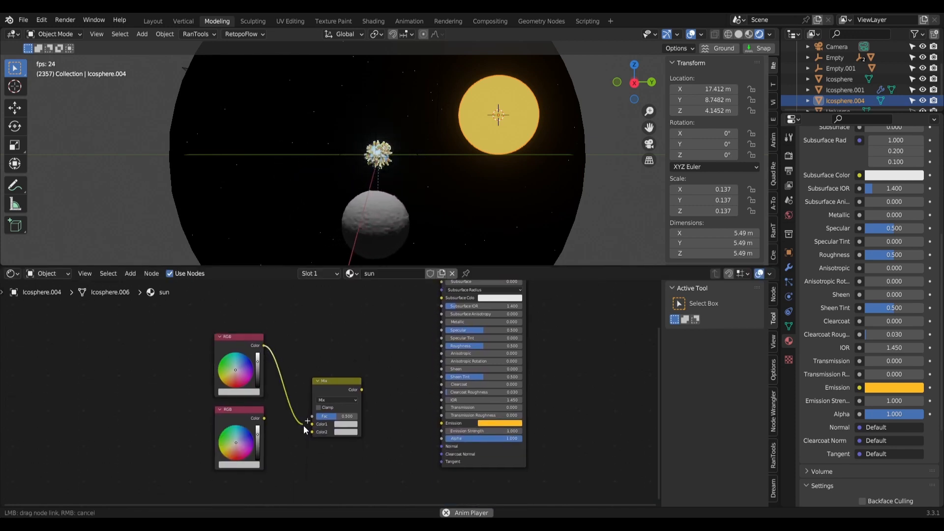
drag(308, 426, 309, 425)
drag(264, 418, 309, 430)
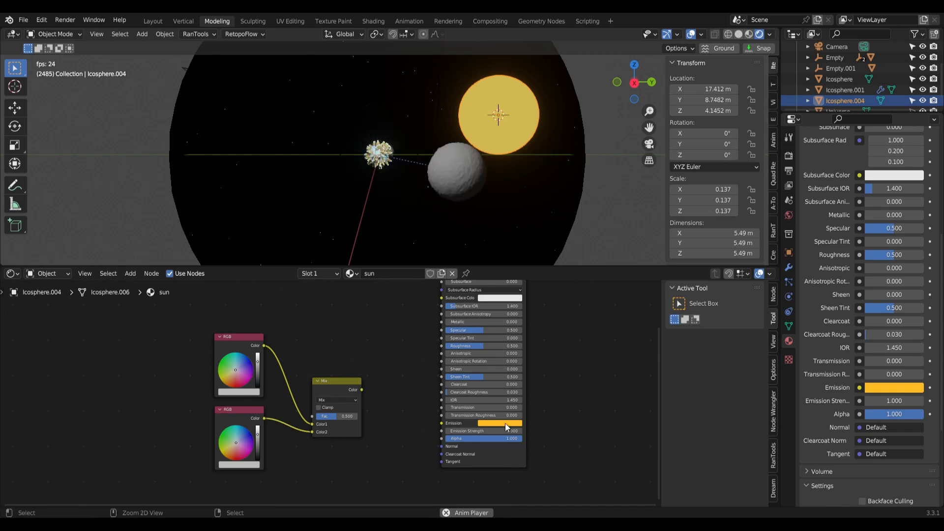
Set the upper RGB node to yellow-orange and the lower to red-orange, and link the Mix output to the shader's Emission.
key(ctrl+v)
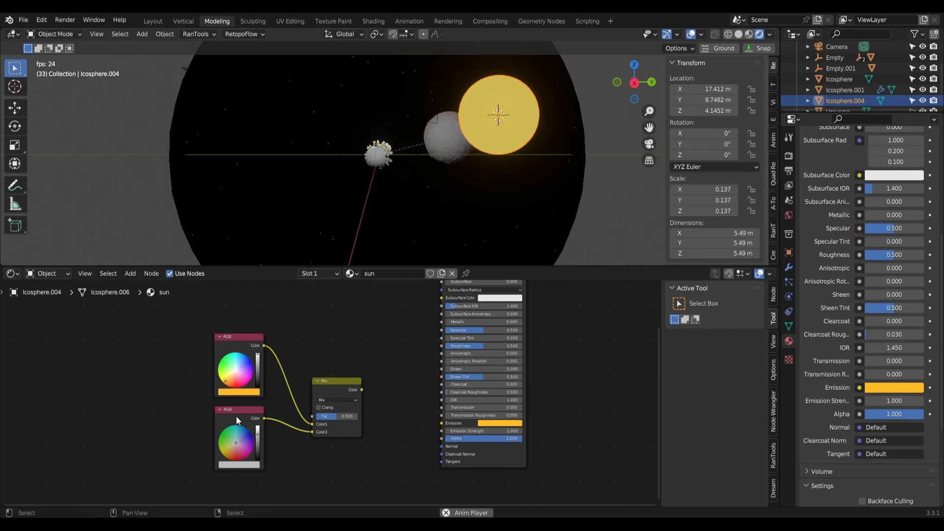
key(ctrl+v)
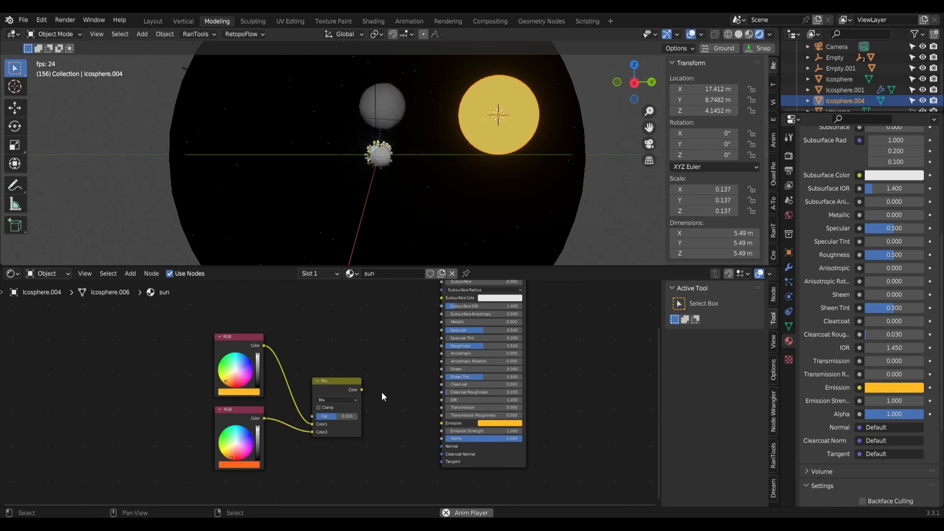
scroll(382, 391, up, 1)
drag(370, 388, 383, 390)
drag(466, 429, 467, 429)
Add a Voronoi Texture node and link its Distance output to the Mix node's Fac.
middle_drag(341, 336, 414, 369)
key(shift+a)
mouse_move(414, 360)
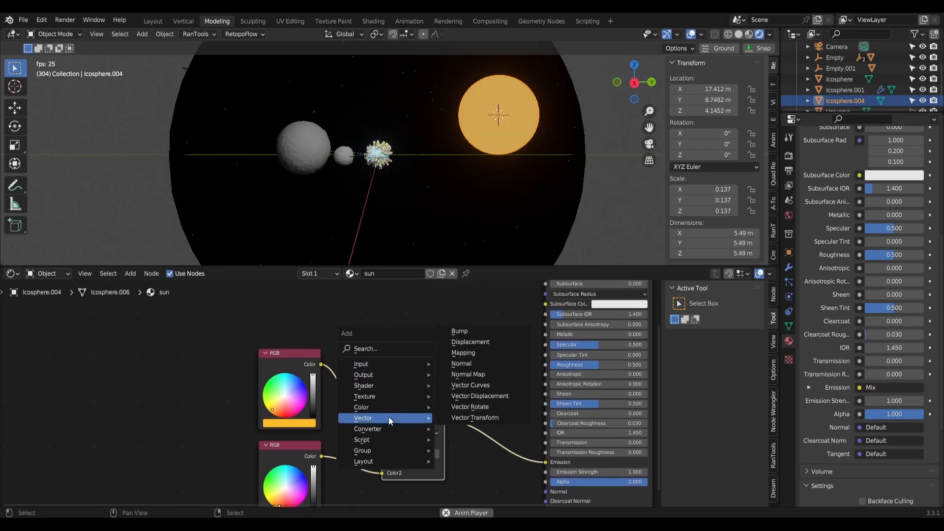
mouse_move(382, 397)
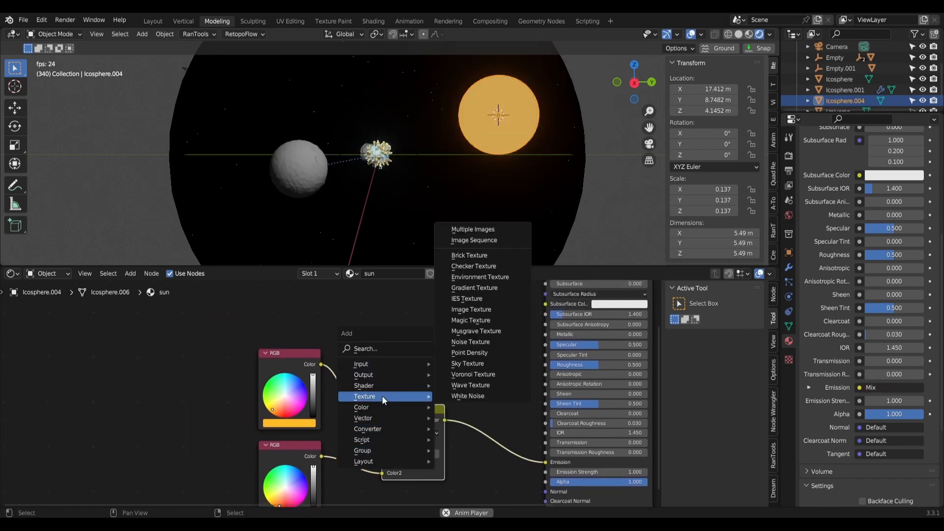
click(484, 376)
click(224, 361)
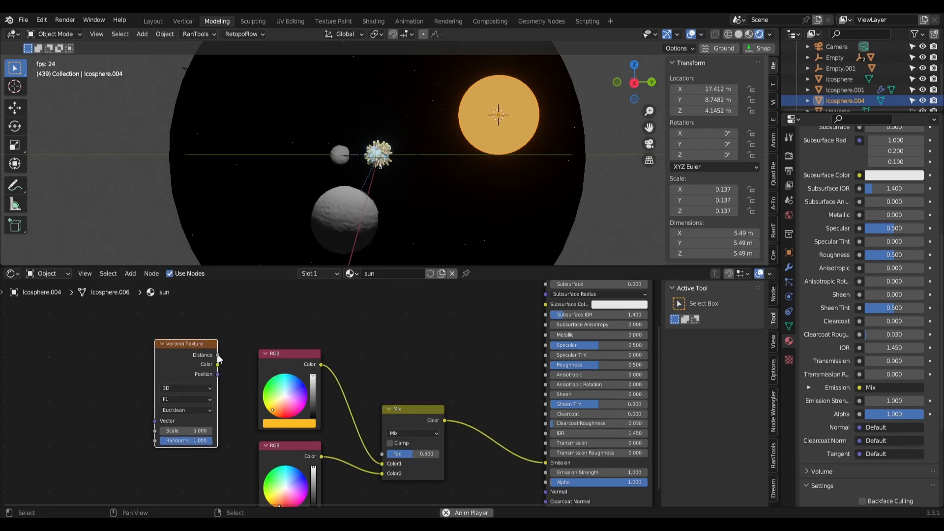
drag(218, 355, 383, 454)
Attach Texture Coordinate and Mapping nodes to the Voronoi Texture, using Generated coordinates.
key(ctrl+t)
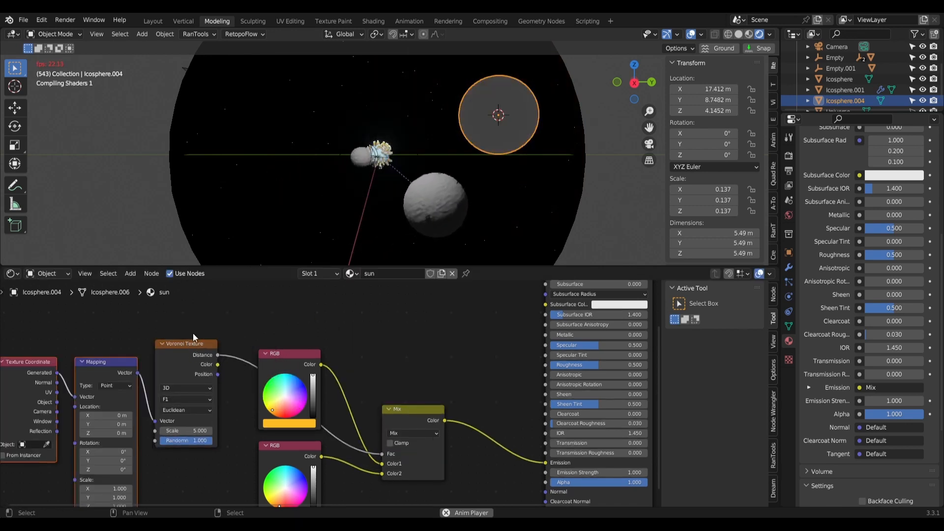
middle_drag(264, 320, 308, 337)
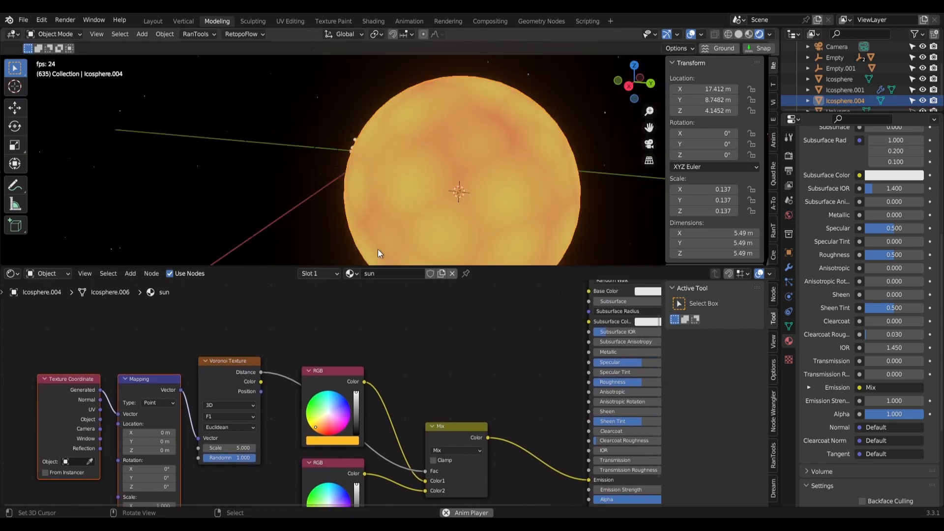
middle_drag(293, 359, 357, 304)
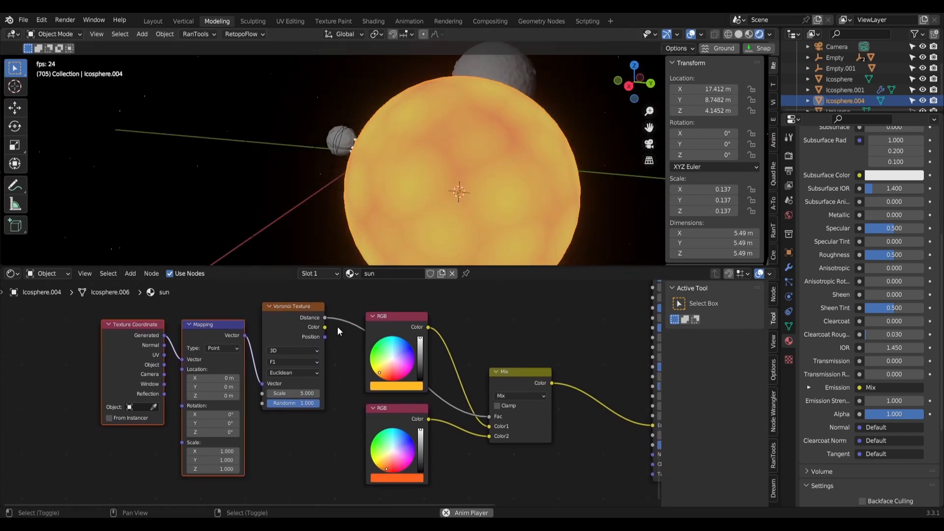
Insert a ColorRamp node between the Voronoi Texture and the Mix node's Fac, and bring its stops closer together.
key(shift+a)
mouse_move(325, 359)
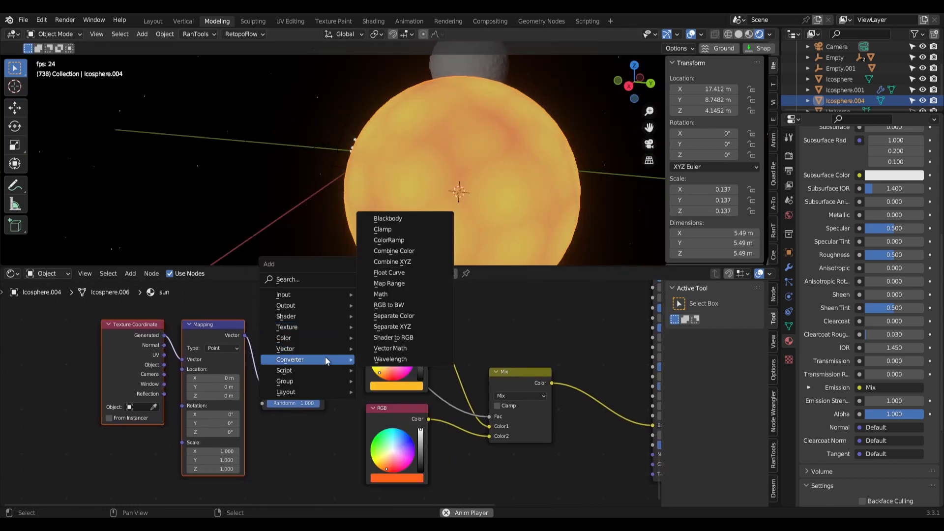
click(405, 241)
click(342, 312)
drag(408, 315, 362, 337)
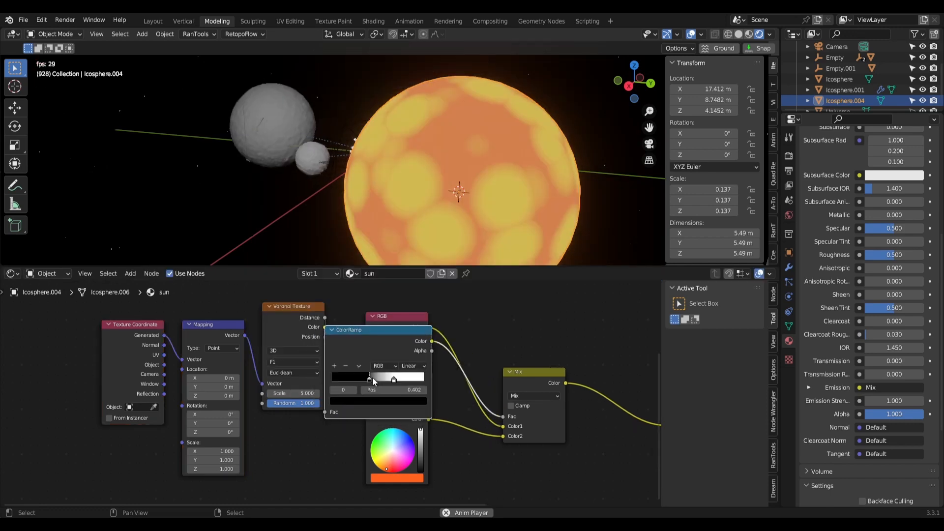
Try other ColorRamp stop positions, return the stops to the ramp's ends, and set the Voronoi Texture scale to 4.6.
drag(373, 381, 386, 380)
mouse_move(410, 193)
middle_down()
mouse_move(424, 192)
mouse_move(406, 197)
middle_up()
drag(382, 379, 353, 380)
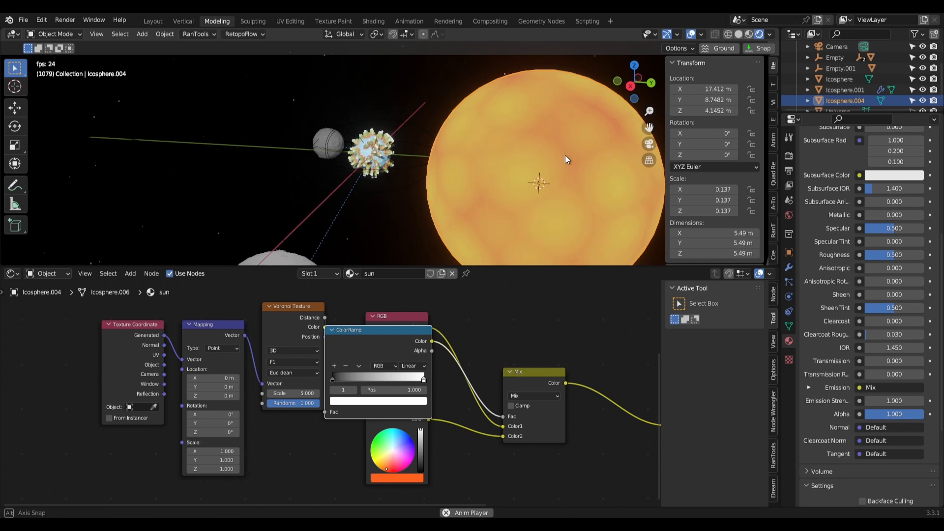
middle_drag(565, 155, 527, 164)
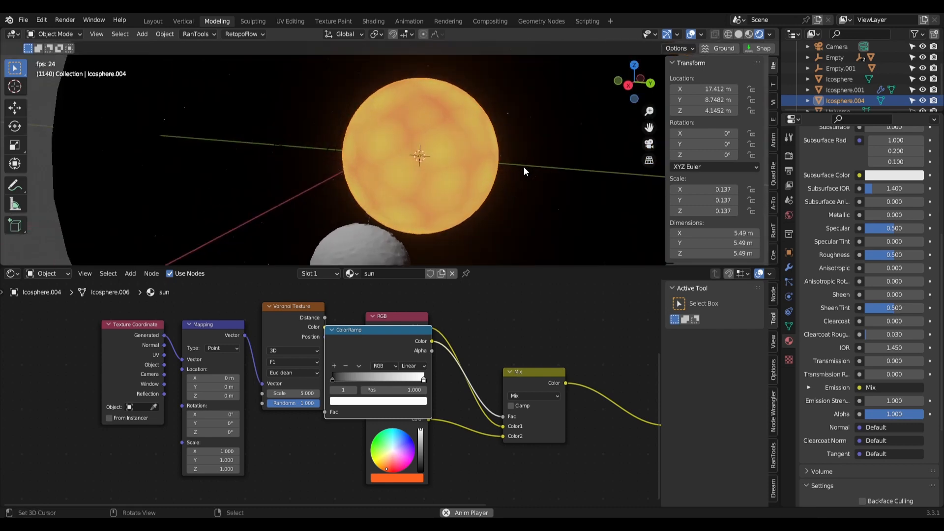
scroll(523, 167, up, 3)
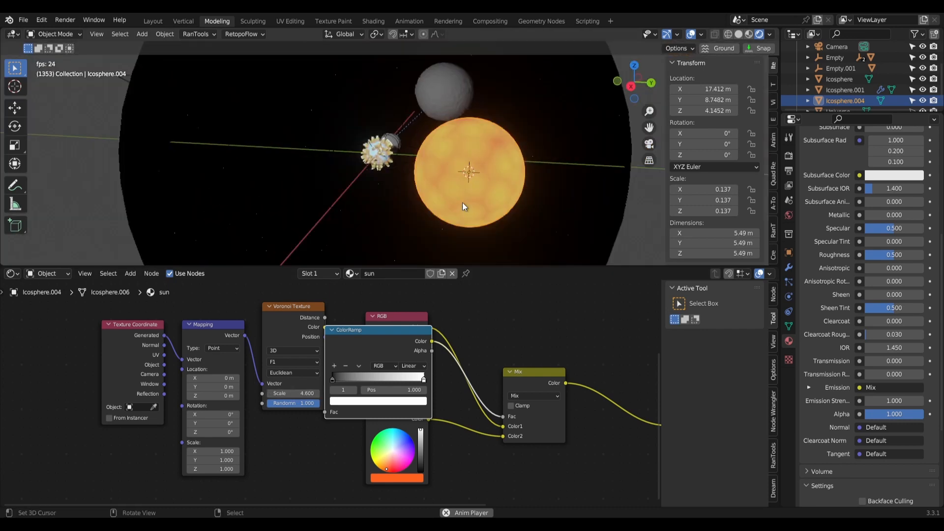
Move the sun sphere next to the area light, to about X 10.47 m, Y 4.16 m and Z 5.16 m.
middle_drag(462, 202, 484, 205)
scroll(484, 205, down, 3)
key(g)
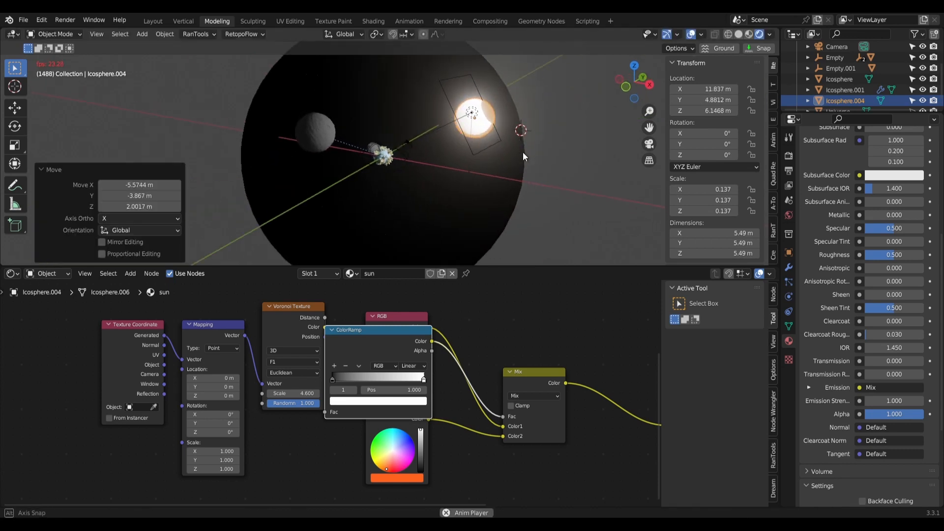
scroll(523, 152, up, 3)
middle_drag(474, 238, 499, 215)
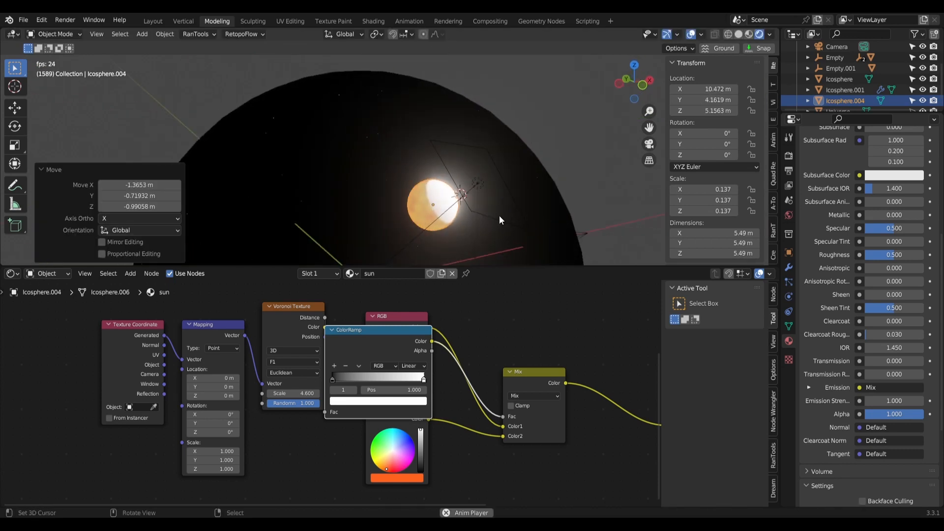
Snap the 3D cursor to the area light, then snap the sun sphere to the cursor.
click(477, 185)
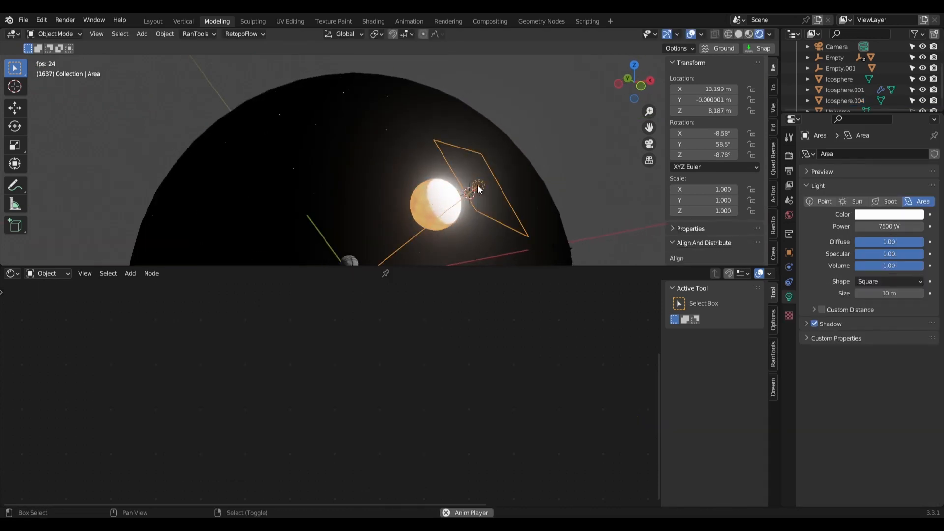
key(shift+s)
key(Escape)
click(444, 194)
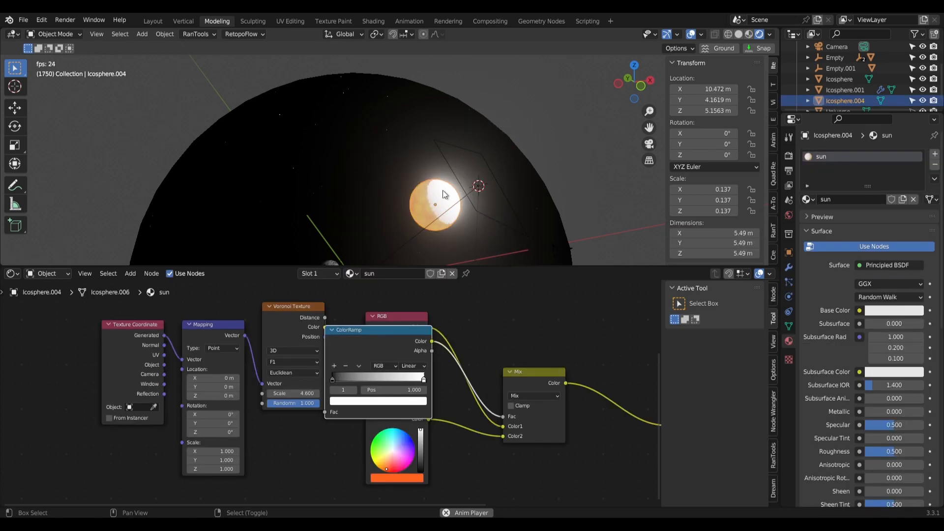
key(shift+s)
click(444, 149)
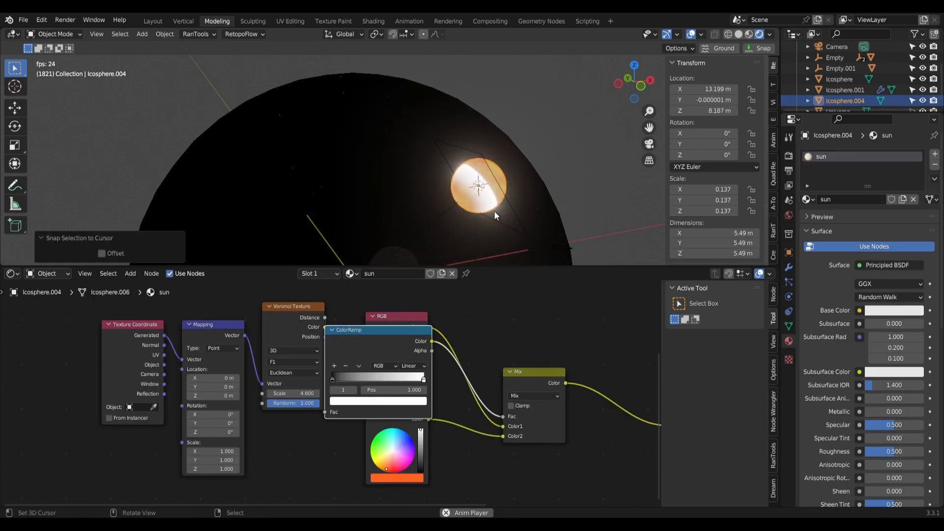
Set the sun material's Shadow Mode to None so the sphere does not block the light inside it.
middle_drag(494, 211, 449, 161)
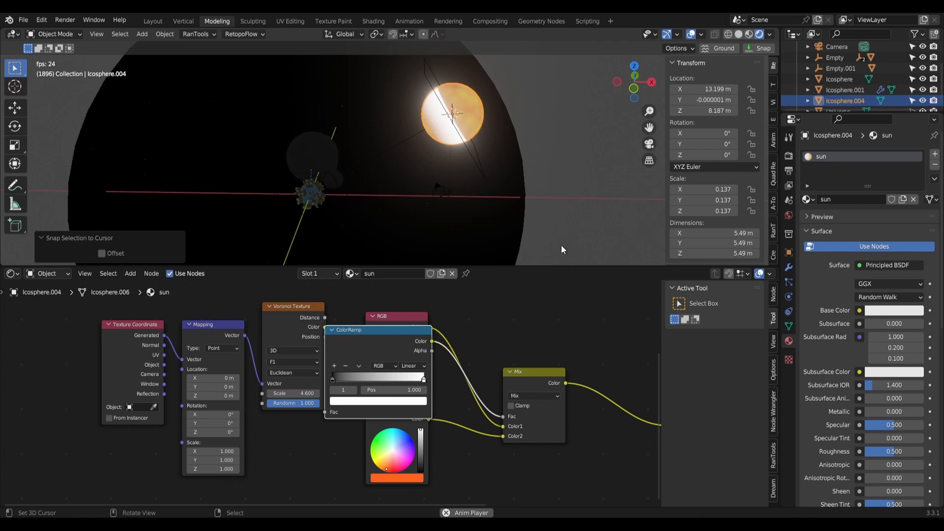
scroll(803, 430, down, 15)
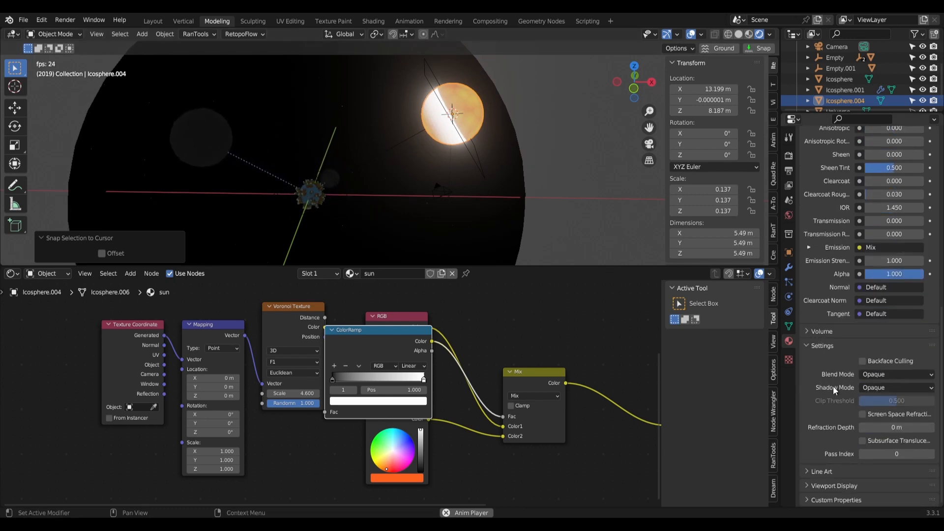
click(871, 387)
click(873, 399)
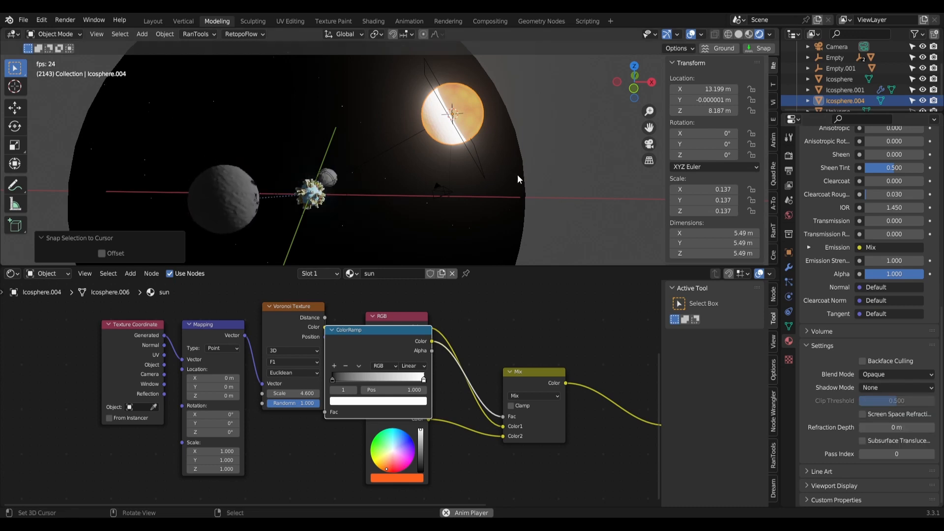
Change the area light inside the sun to a Point light and set its power to 50000 W.
middle_drag(517, 175, 536, 173)
scroll(536, 172, up, 2)
middle_drag(536, 172, 517, 149)
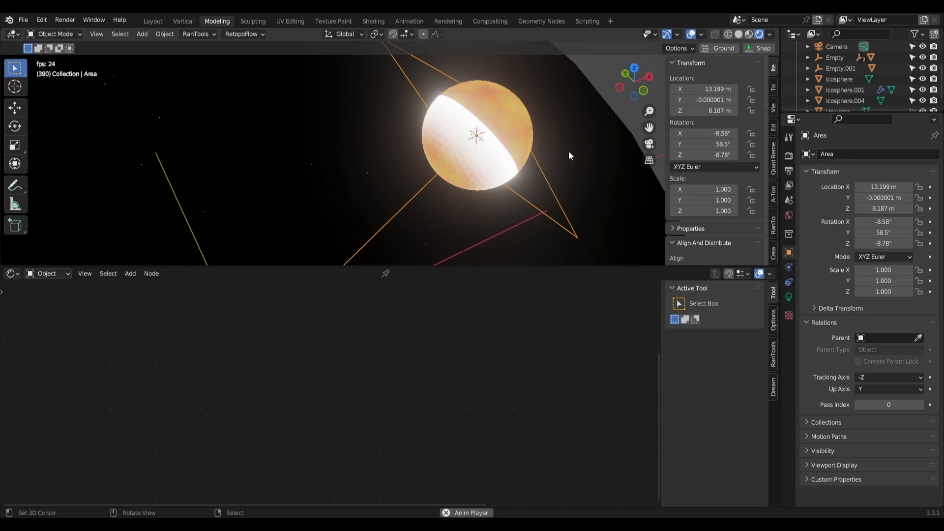
middle_drag(568, 152, 446, 96)
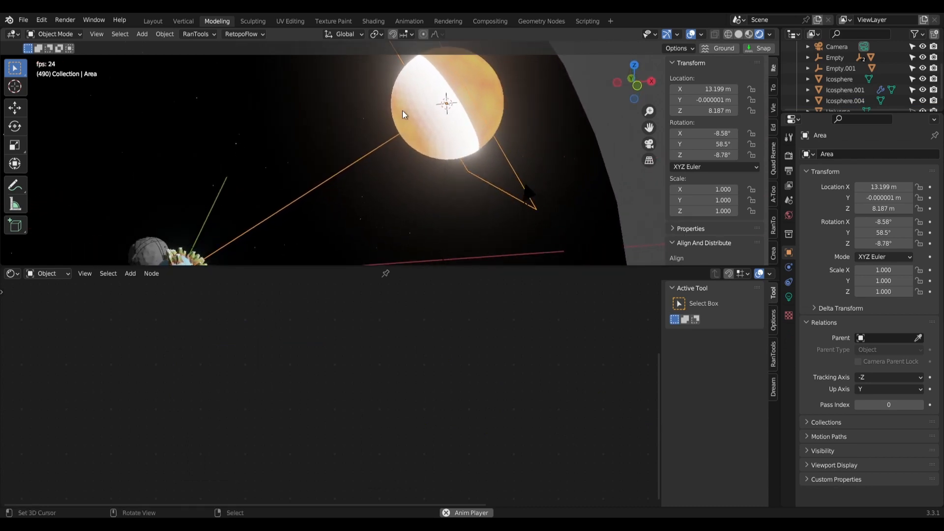
middle_drag(455, 126, 480, 168)
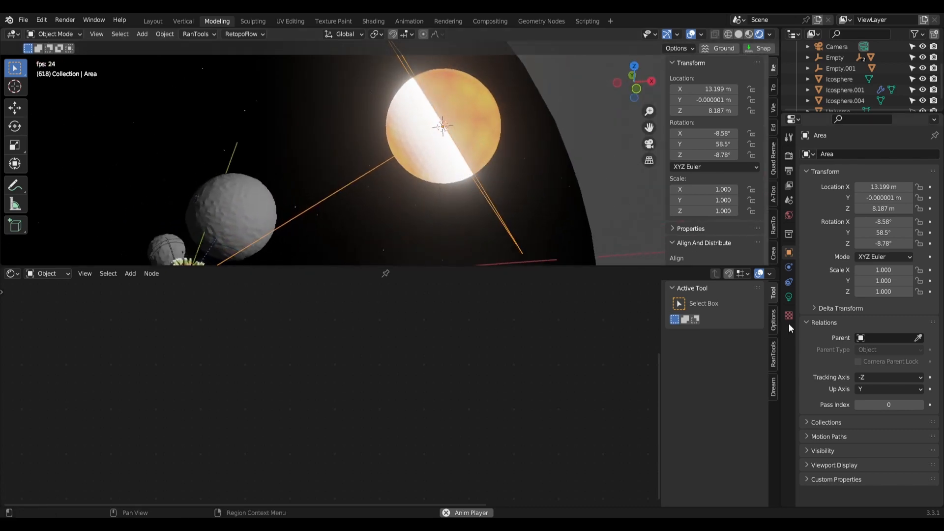
click(788, 297)
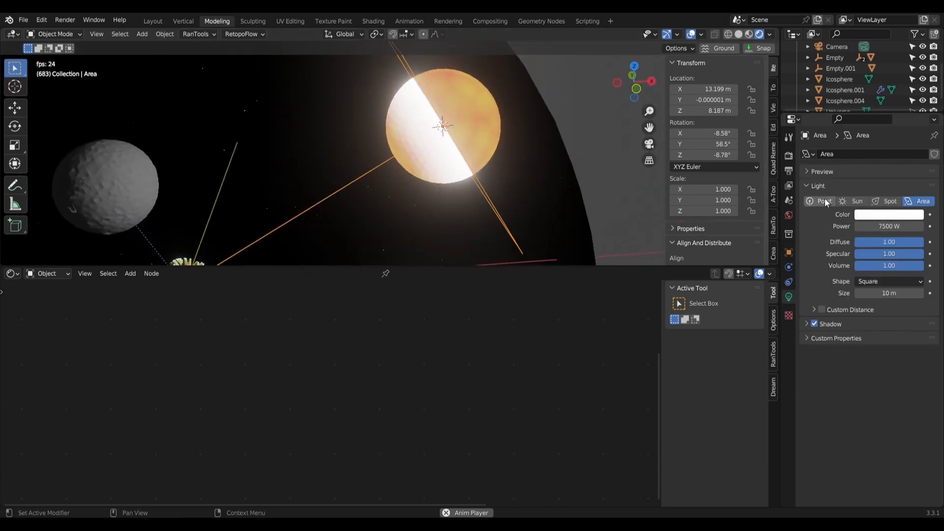
click(824, 199)
scroll(430, 182, down, 2)
shift+middle_drag(431, 185, 465, 134)
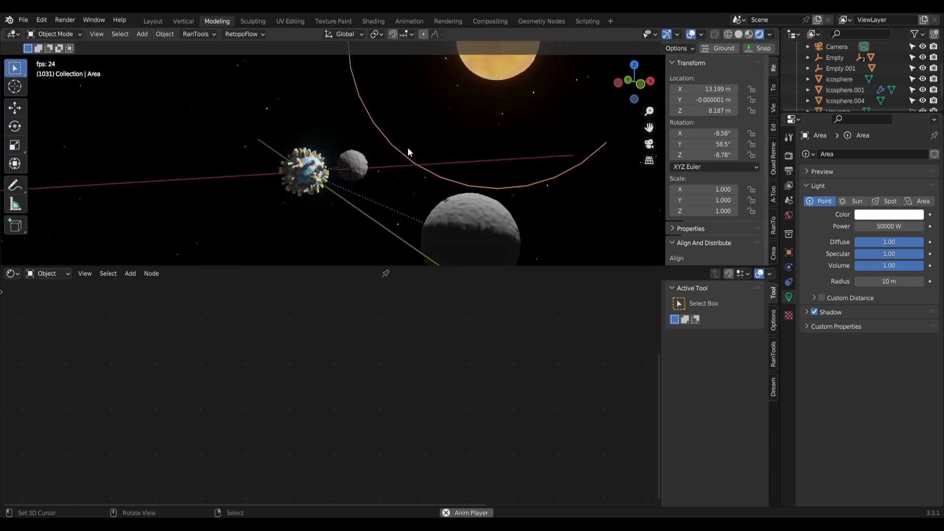
Check the lighting around the sun and planet, and set the point light's power to 20000 W.
click(450, 143)
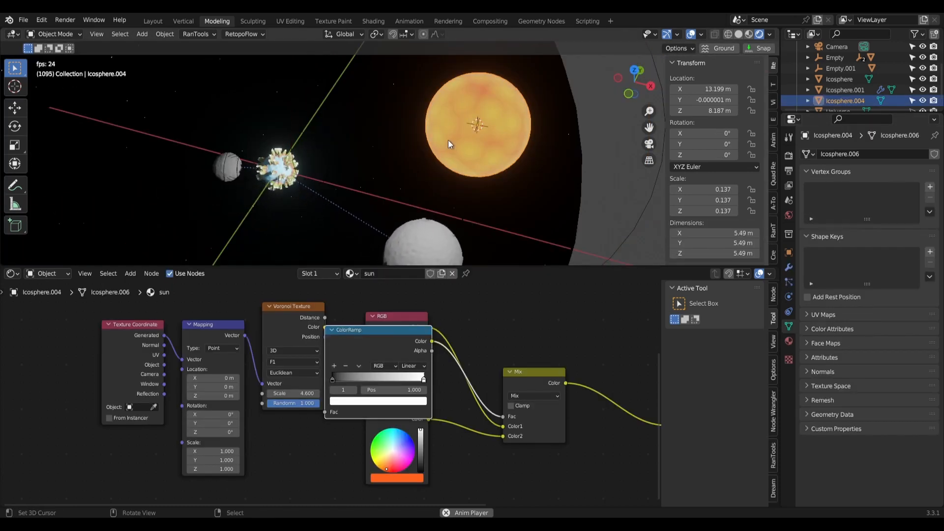
middle_drag(447, 139, 513, 116)
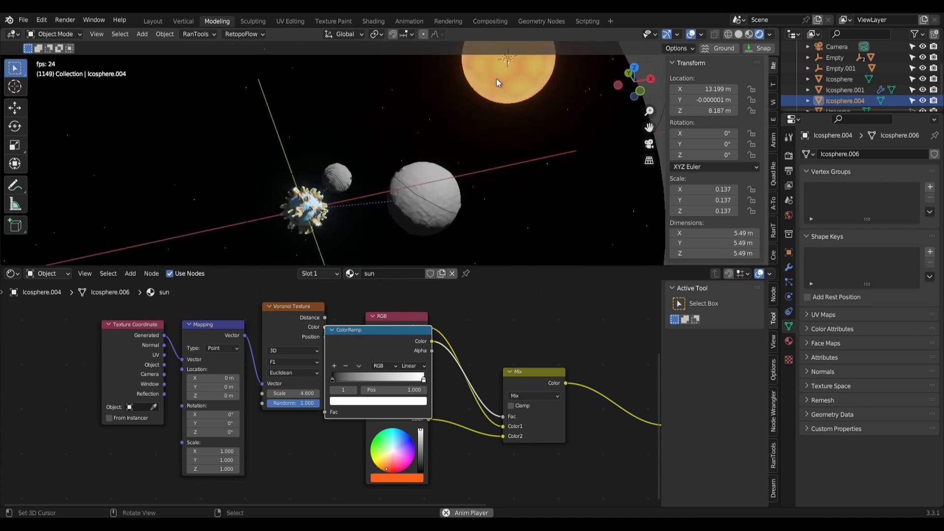
middle_drag(470, 142, 413, 223)
scroll(416, 220, down, 4)
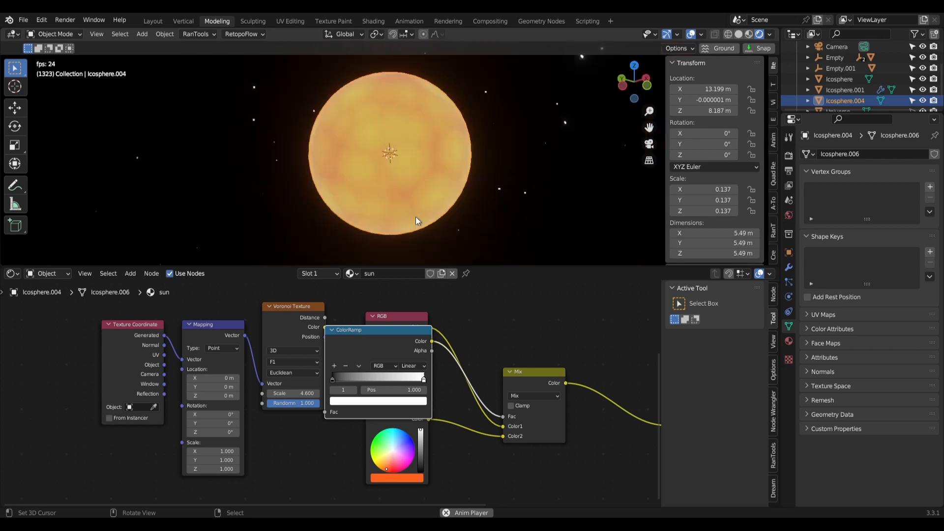
middle_drag(486, 153, 495, 181)
scroll(496, 182, down, 1)
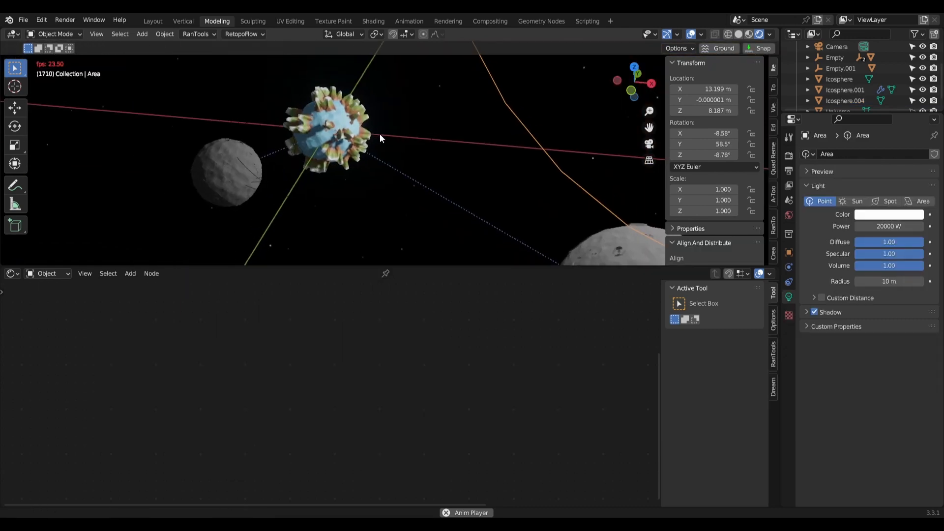
scroll(393, 145, down, 3)
middle_drag(408, 159, 362, 161)
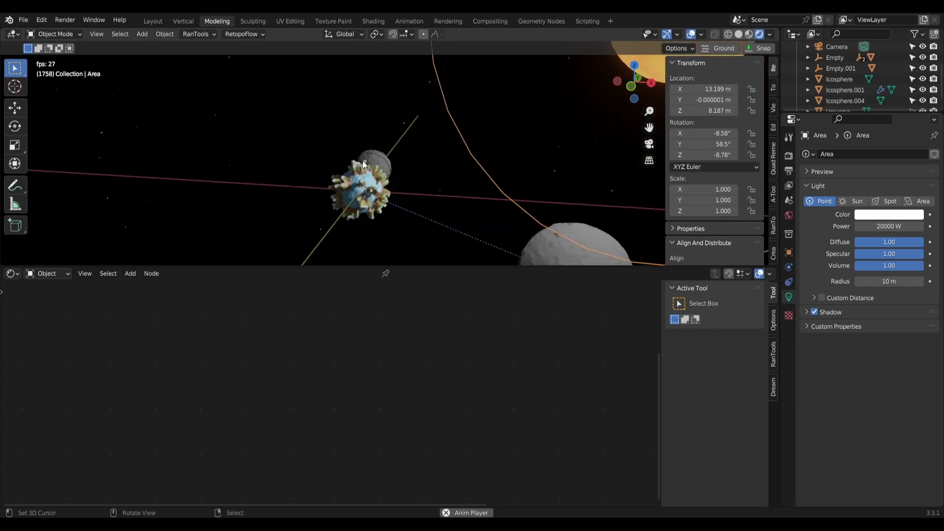
Focus on the planet and examine how the sun lights it and its orbiting moons from several angles.
right_click(365, 178)
key(KP_Decimal)
scroll(385, 121, down, 4)
mouse_move(386, 127)
middle_down()
mouse_move(327, 146)
mouse_move(230, 154)
mouse_move(373, 129)
middle_up()
scroll(402, 107, up, 3)
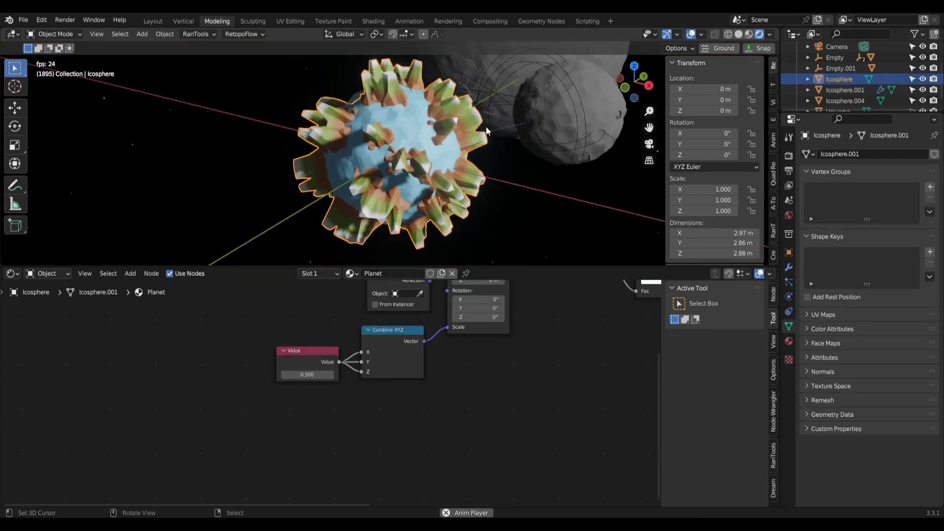
middle_drag(527, 187, 481, 127)
scroll(434, 169, down, 8)
scroll(481, 127, up, 4)
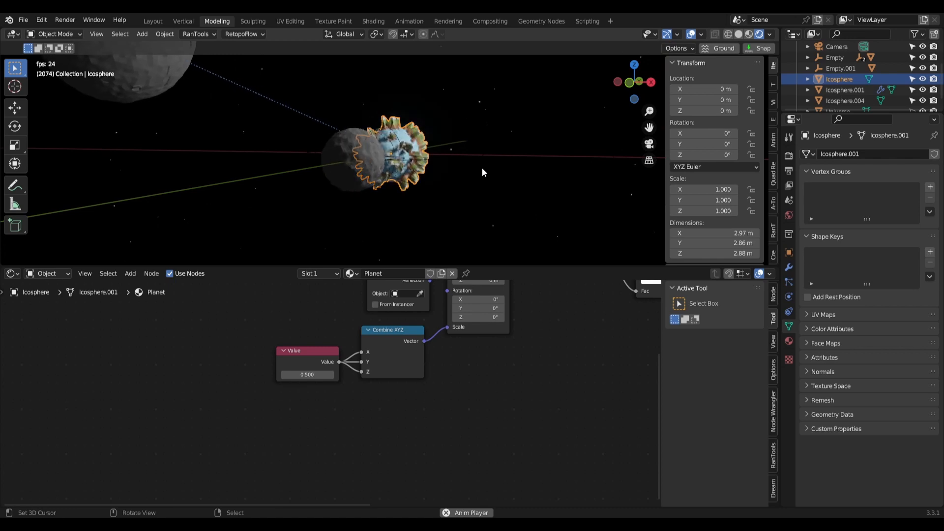
middle_drag(482, 170, 544, 181)
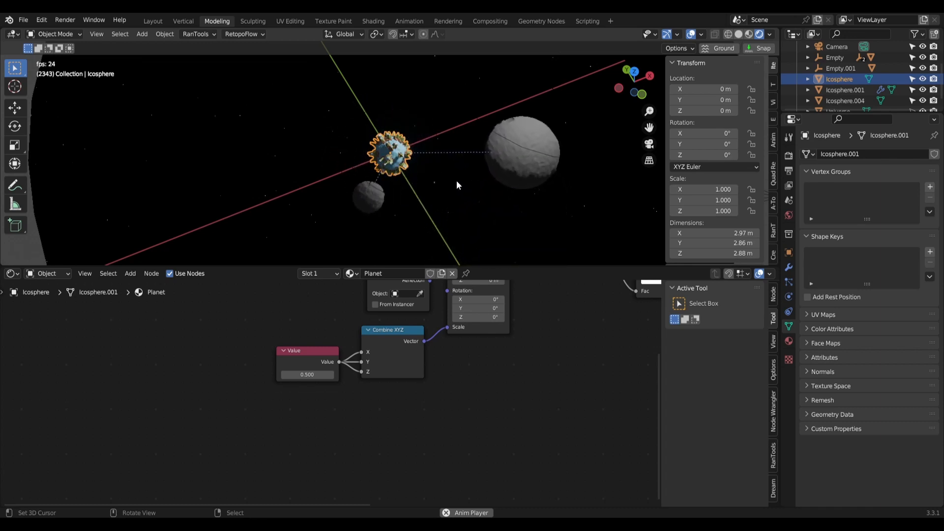
middle_drag(450, 179, 425, 104)
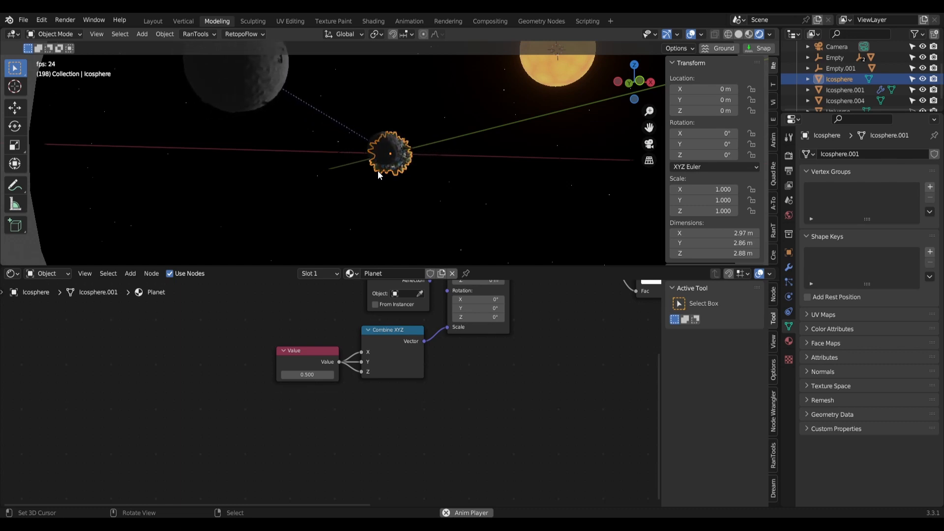
scroll(381, 182, down, 4)
middle_drag(383, 187, 420, 197)
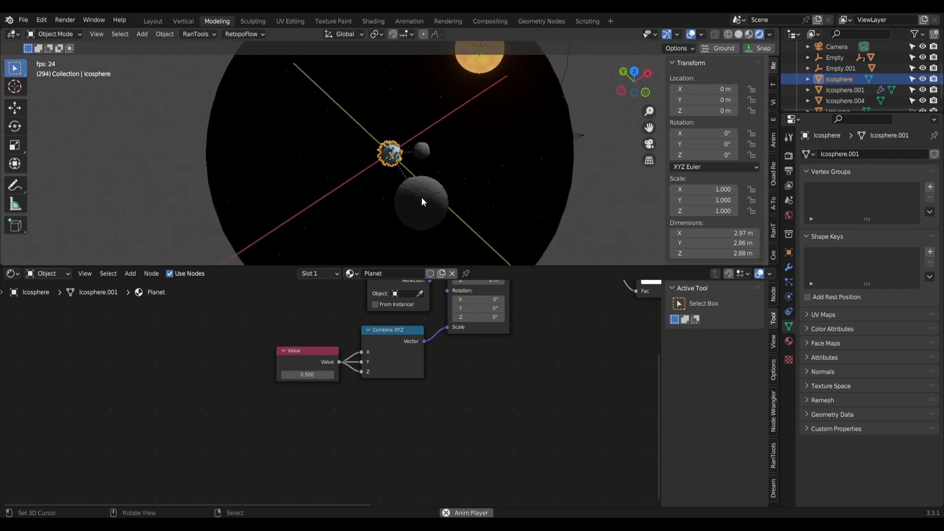